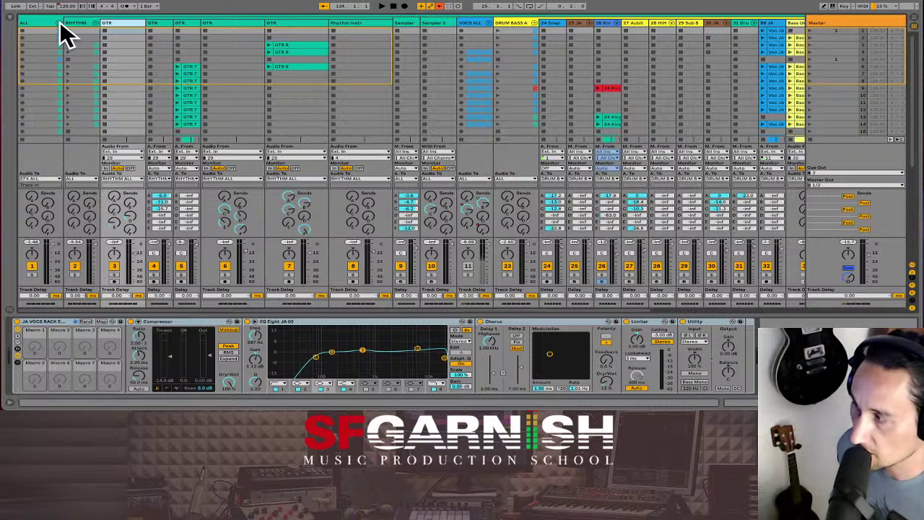
Fold and unfold the ALL group, and collapse the RHYTHM and DRUM BASS groups inside it
click(58, 22)
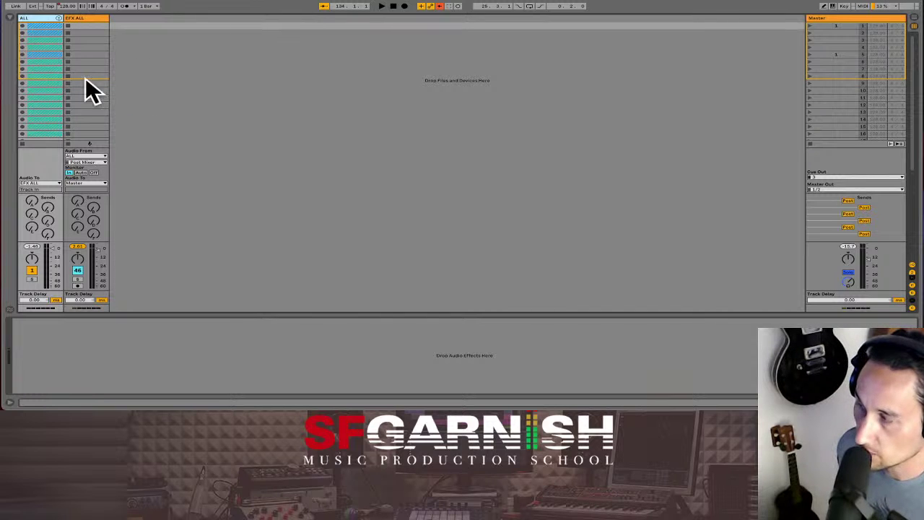
click(58, 19)
click(95, 22)
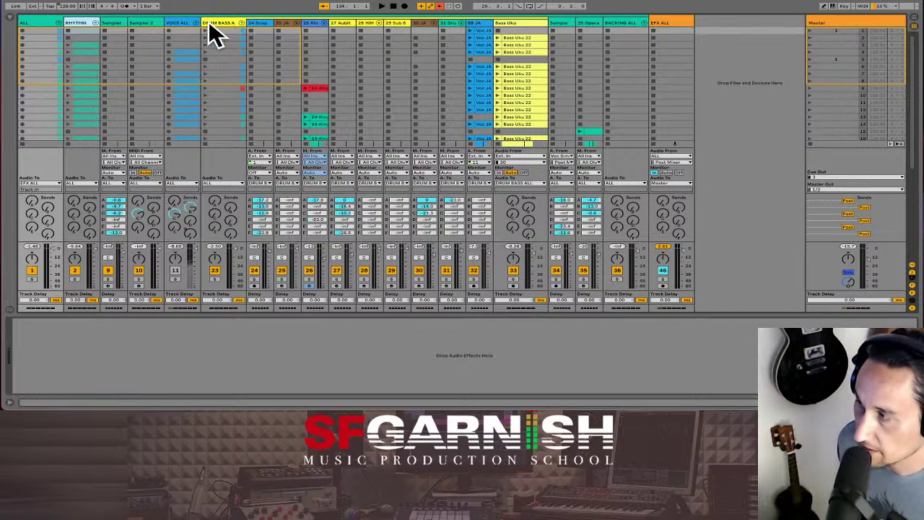
click(242, 23)
click(242, 23)
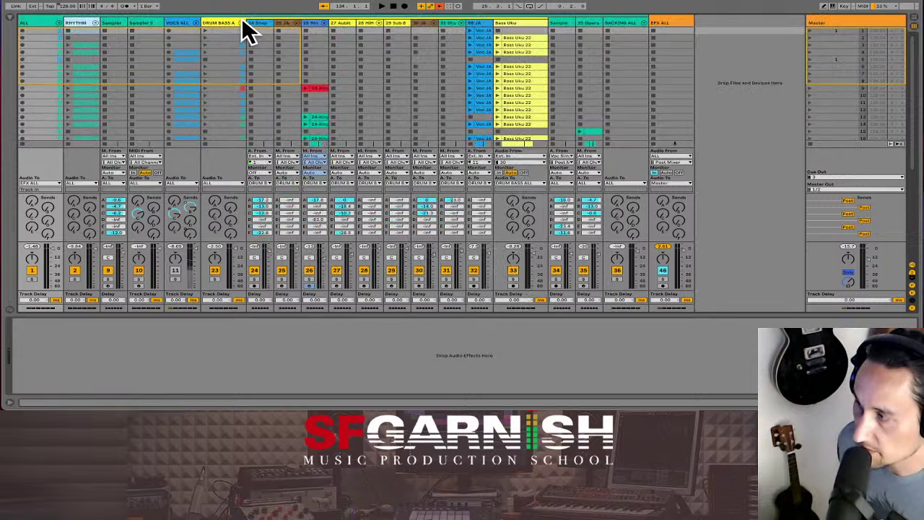
click(242, 22)
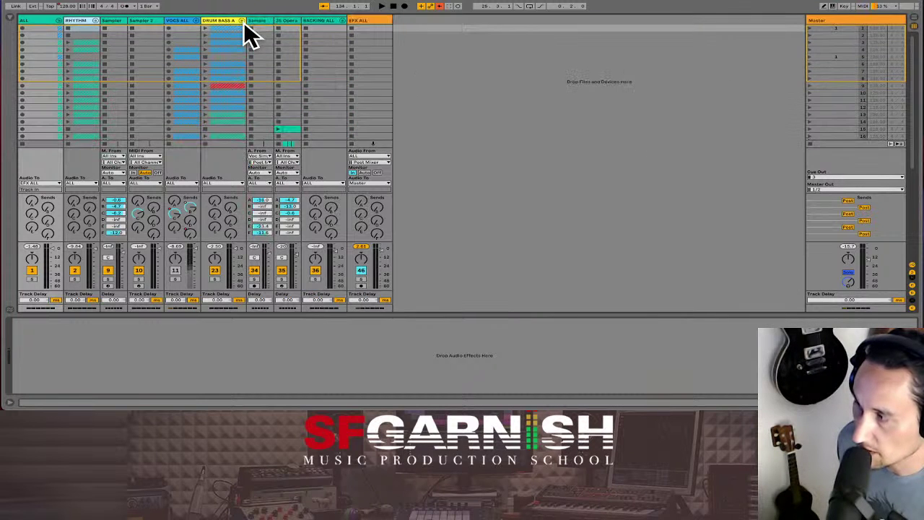
Inspect the Sample and 35 Opera tracks and the tracks inside the BACKING ALL group, leaving that group collapsed
click(263, 31)
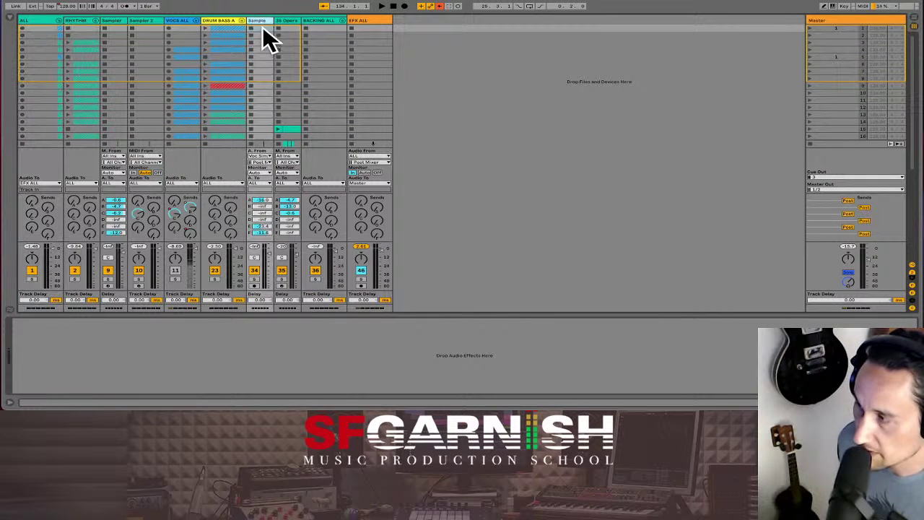
click(290, 20)
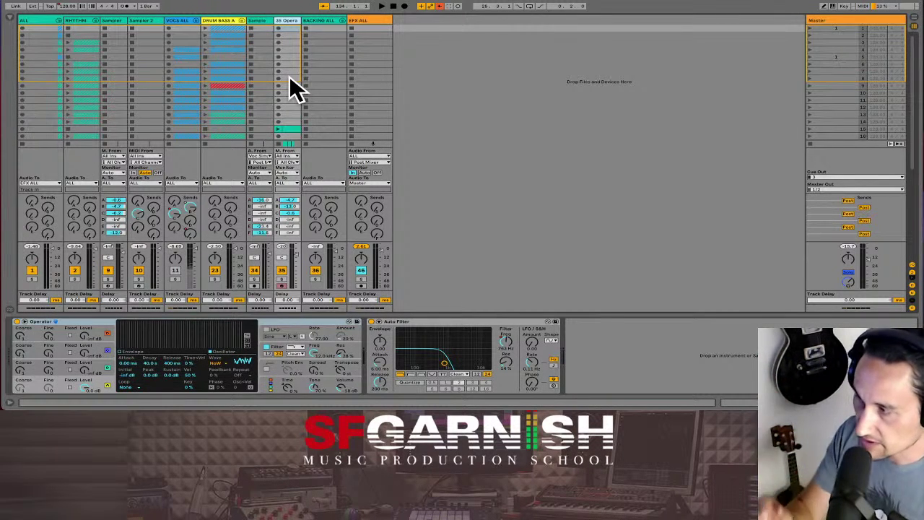
click(324, 20)
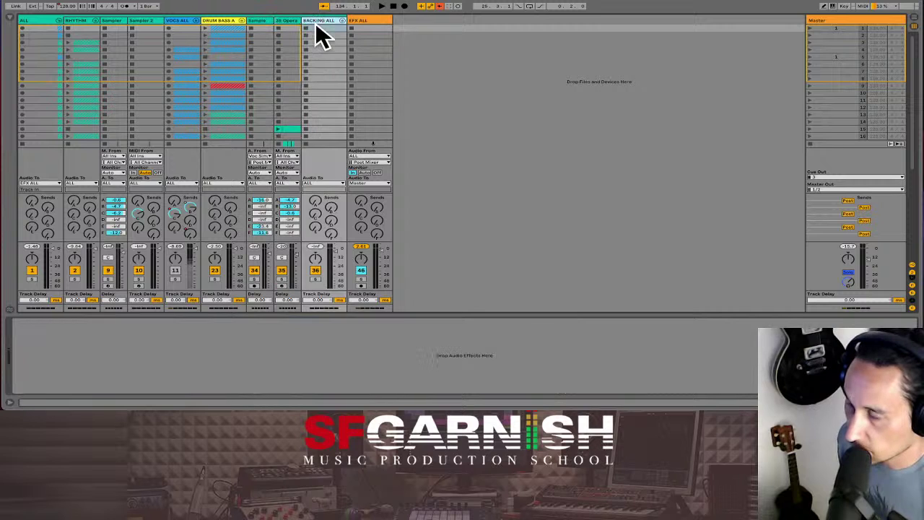
click(342, 21)
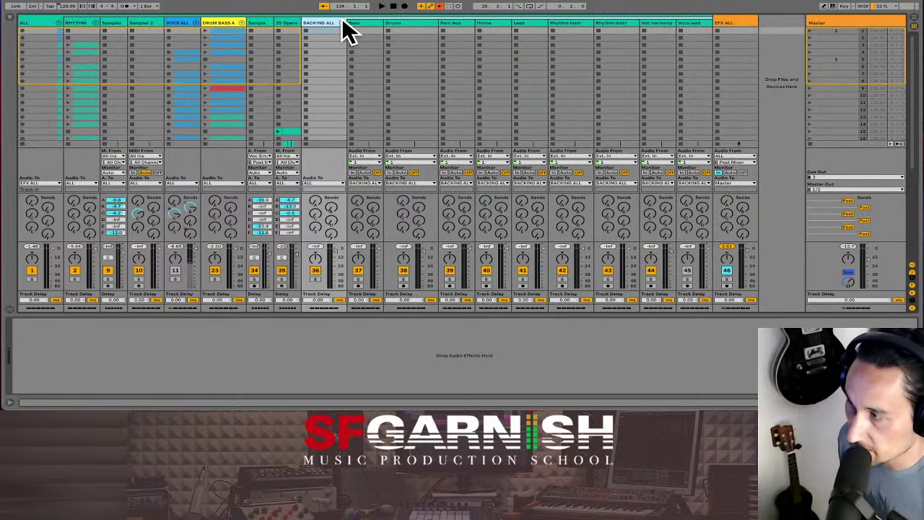
click(341, 22)
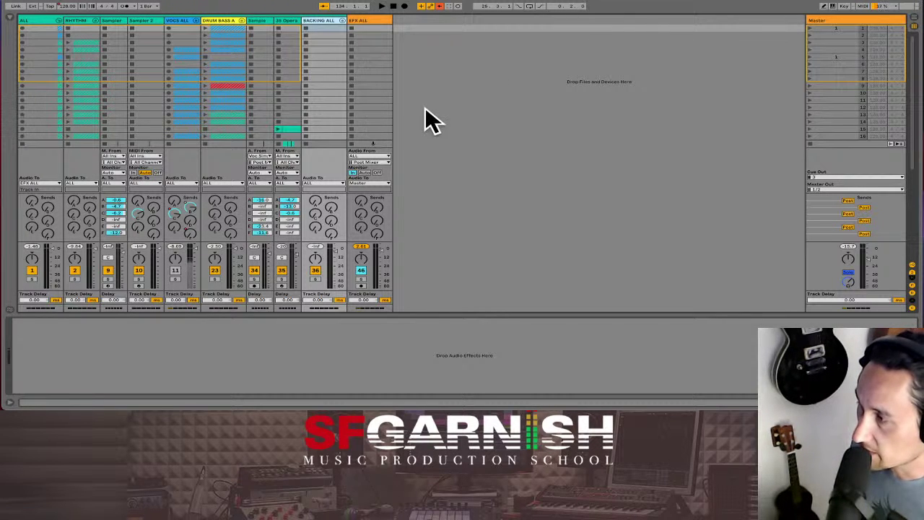
click(341, 21)
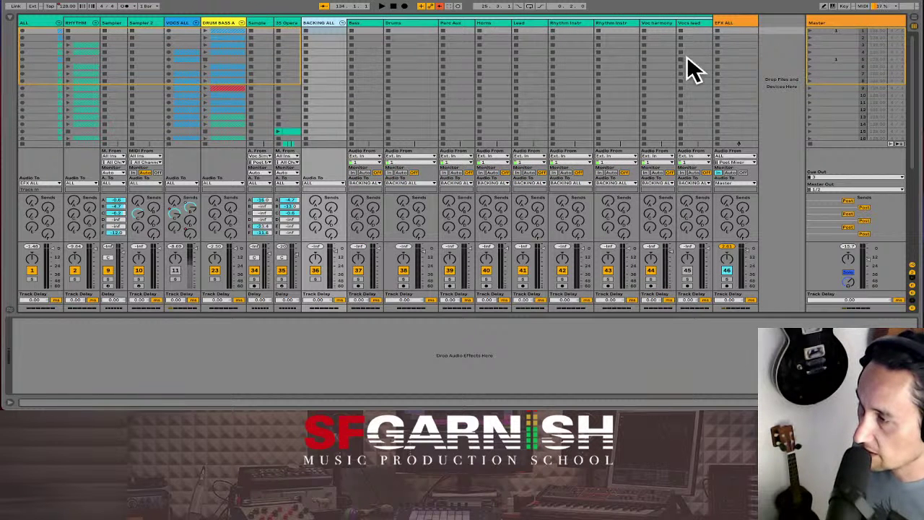
click(485, 84)
scroll(485, 86, down, 3)
scroll(485, 87, up, 3)
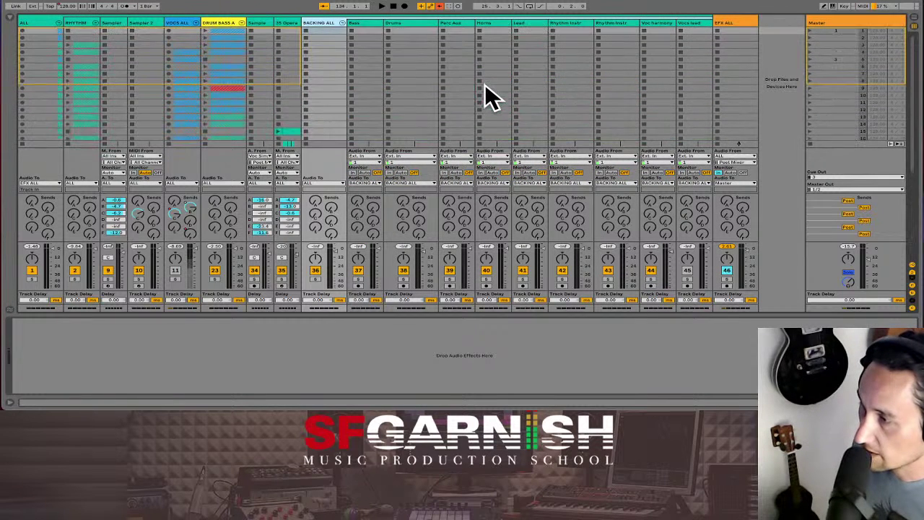
click(342, 22)
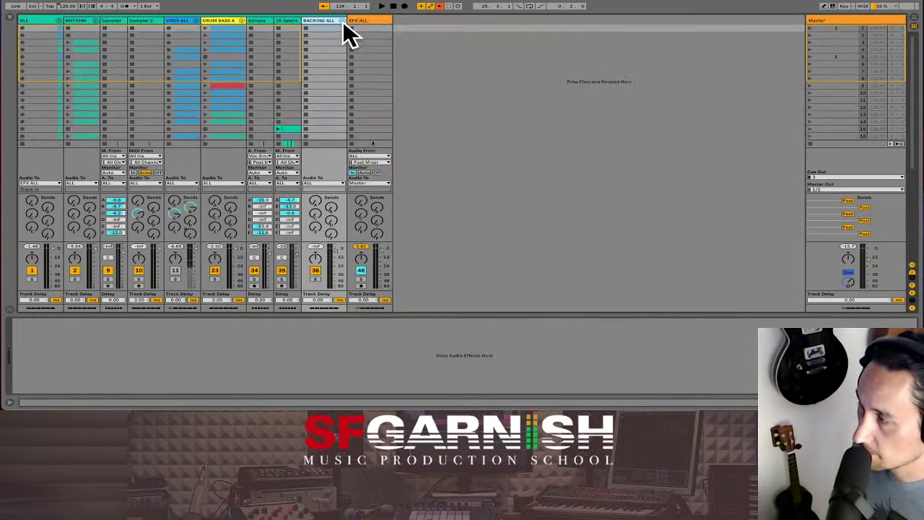
Expand the RHYTHM group and reset sends A, B and C on GTR track 4 to -inf
click(117, 99)
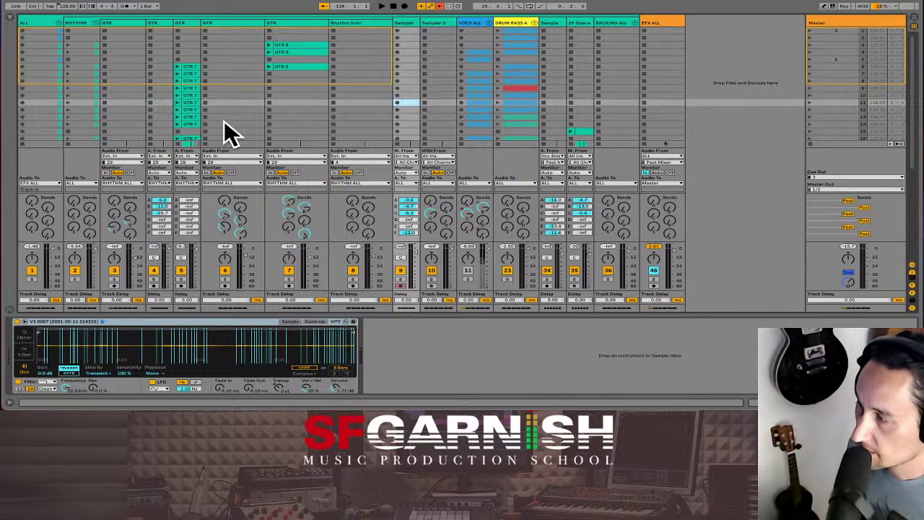
click(231, 23)
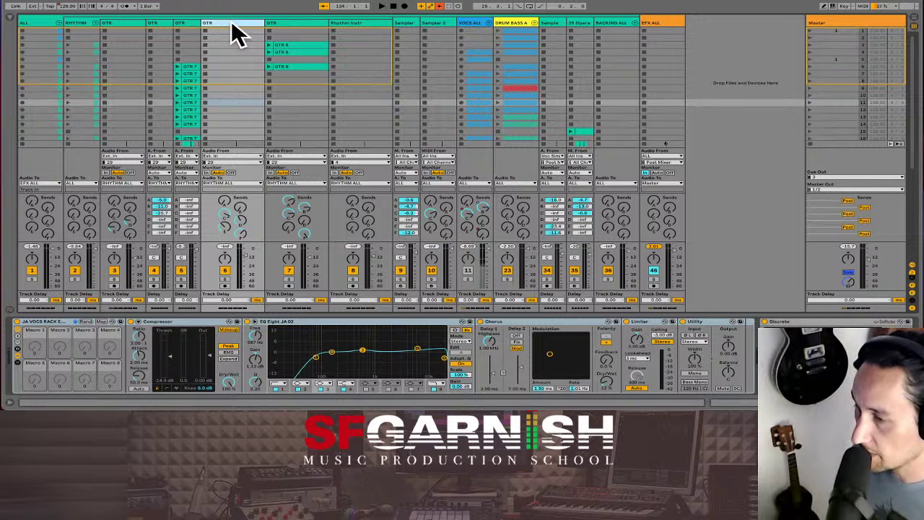
click(160, 24)
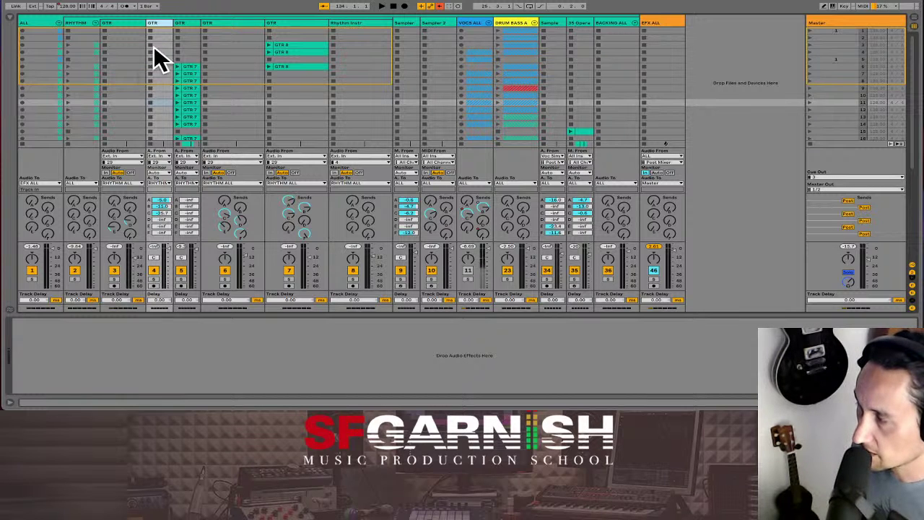
drag(166, 209, 166, 221)
click(162, 200)
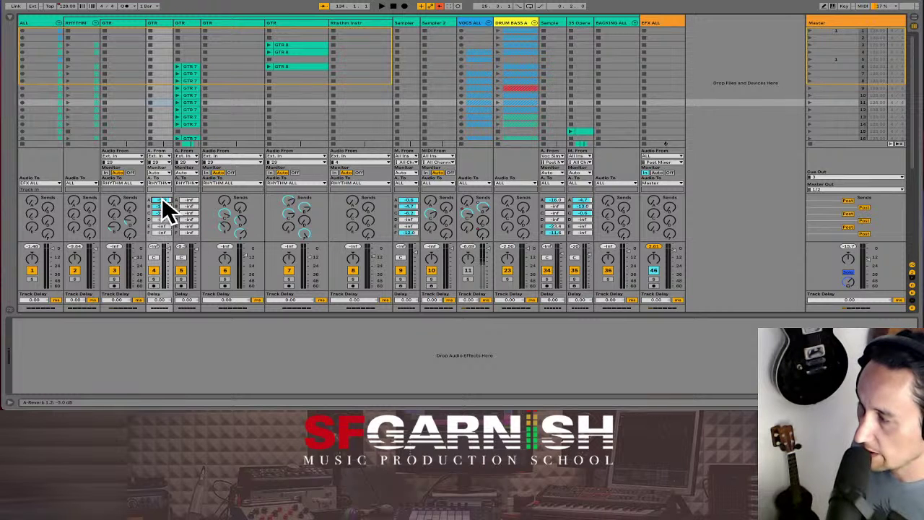
key(Delete)
click(162, 205)
key(Delete)
click(162, 209)
key(Delete)
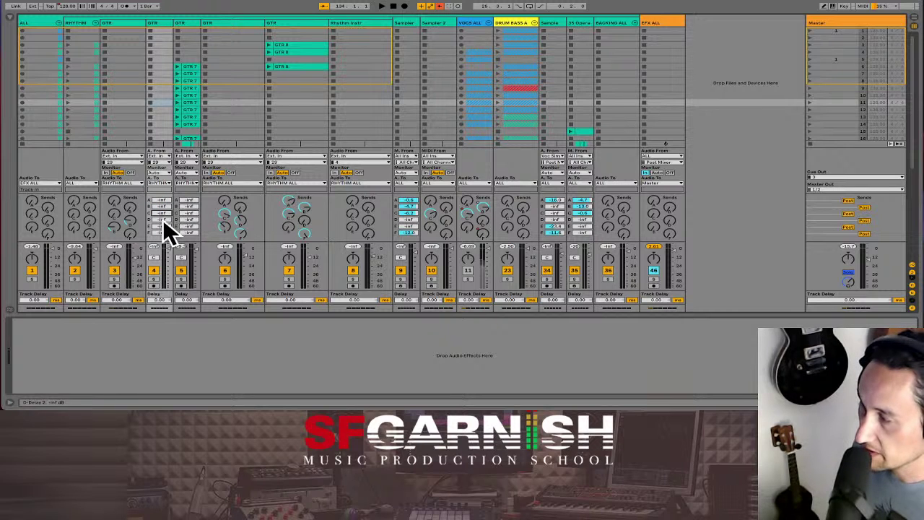
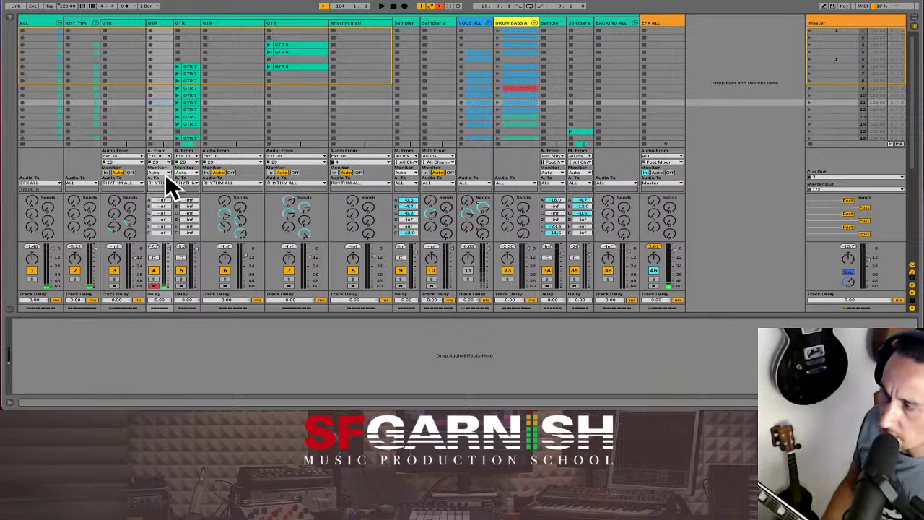
Widen GTR track 4, and switch its monitoring to Off and back to Auto
click(159, 23)
drag(174, 22, 191, 22)
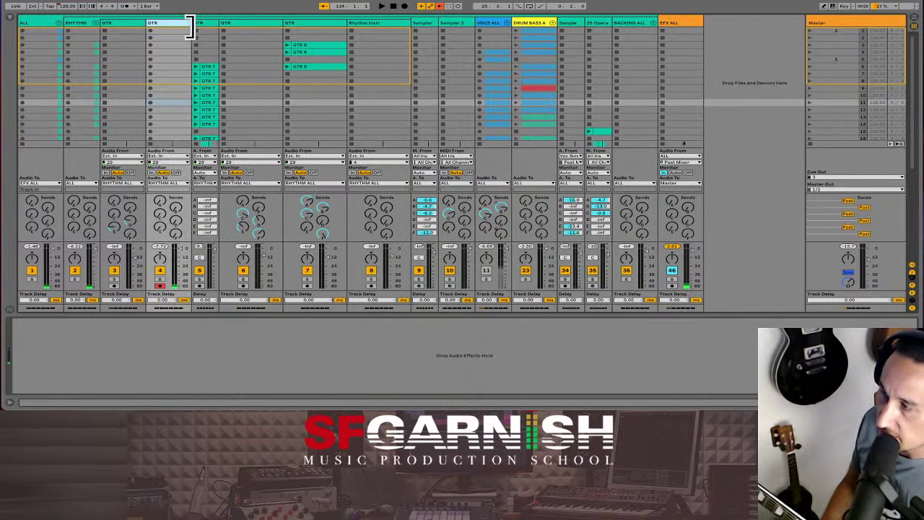
click(177, 173)
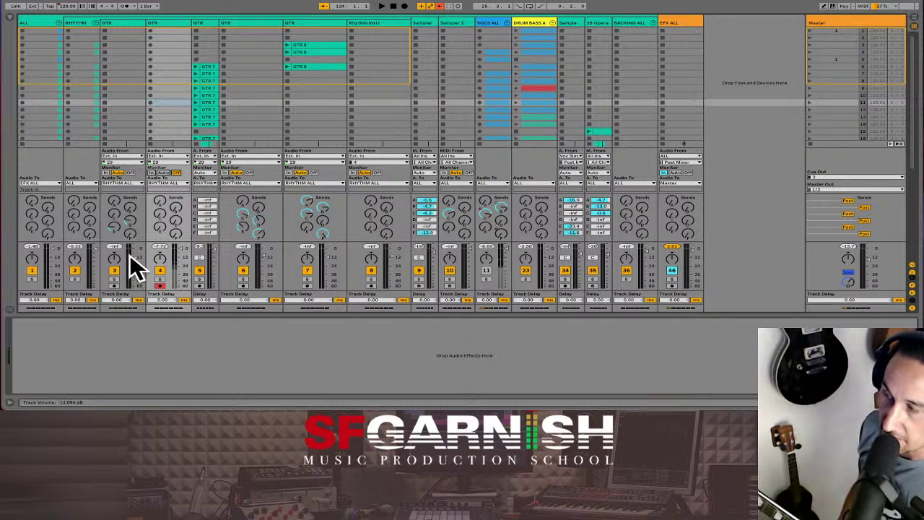
click(163, 171)
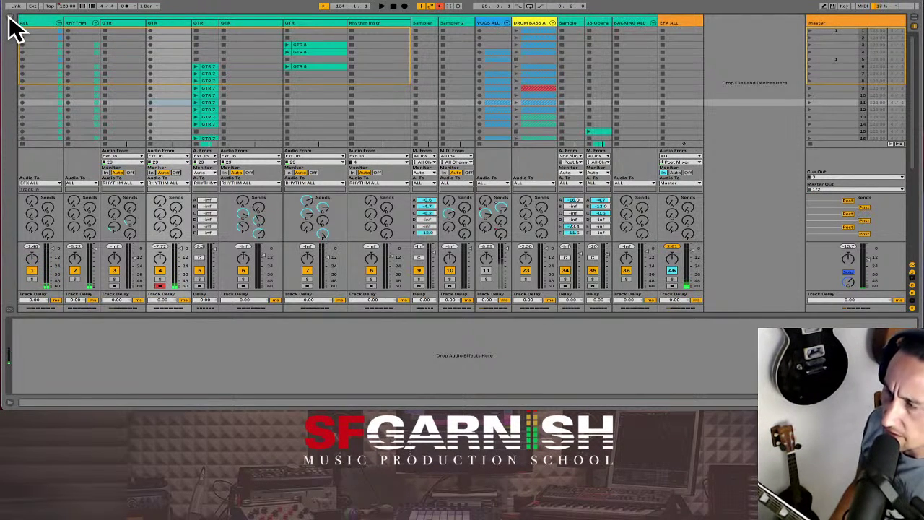
Review the available buffer sizes in the audio preferences without changing the setting
key(super+comma)
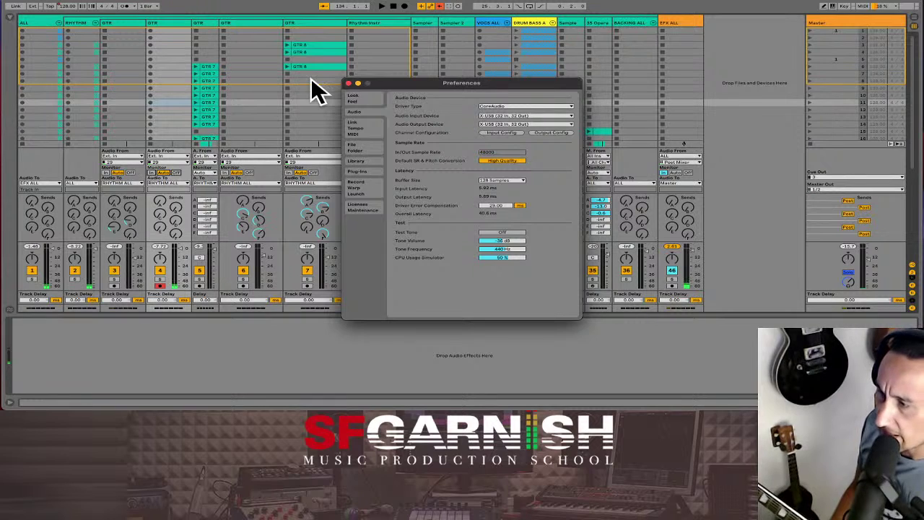
click(513, 181)
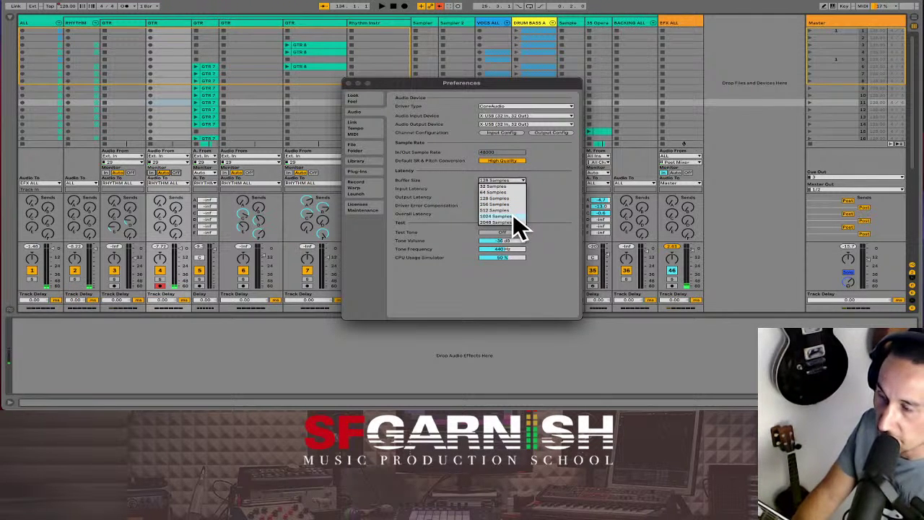
click(546, 194)
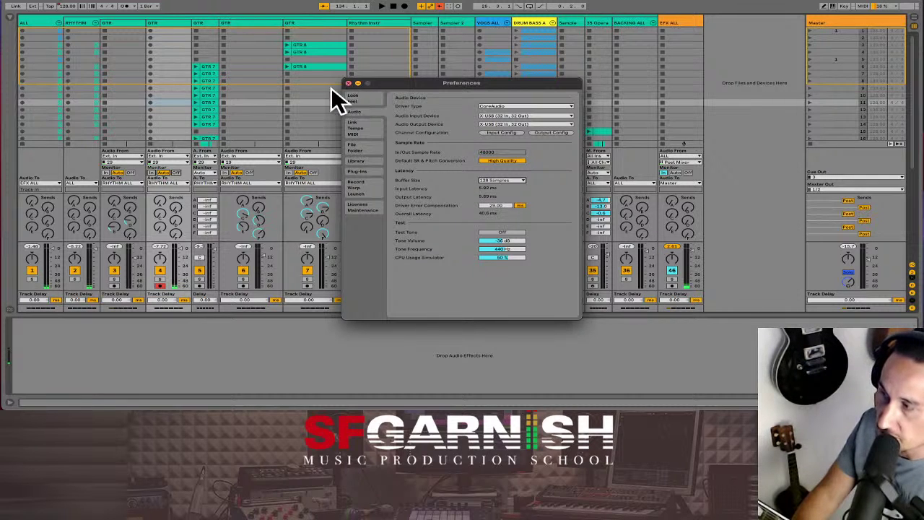
key(Escape)
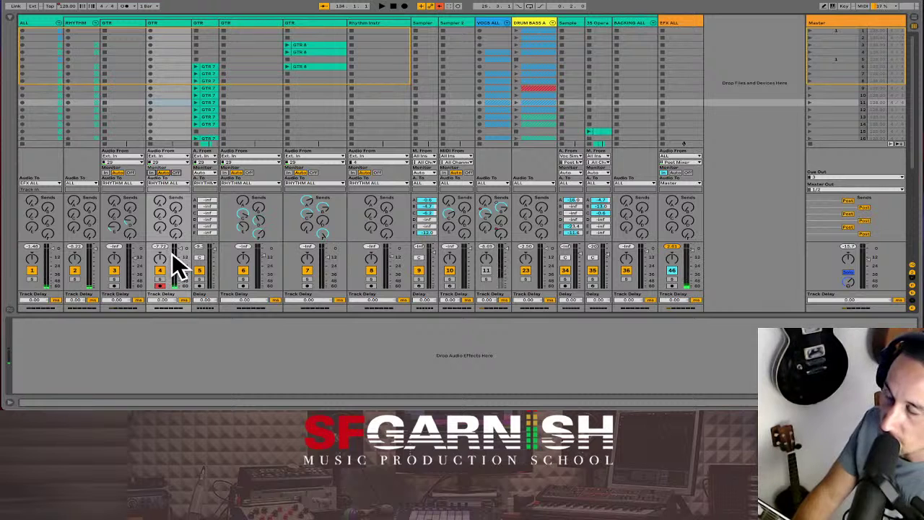
Load the JA VOCS RACK EFX preset from the EFX collection onto GTR track 4
click(10, 17)
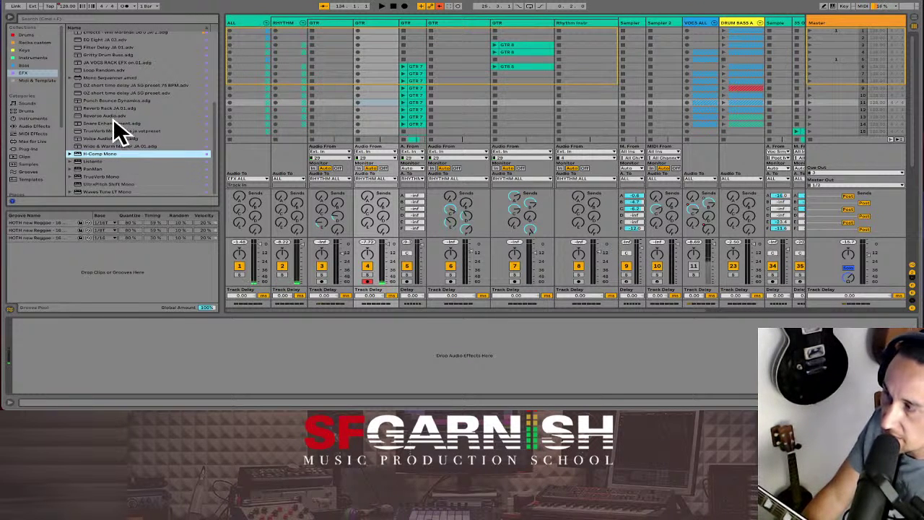
scroll(119, 126, up, 4)
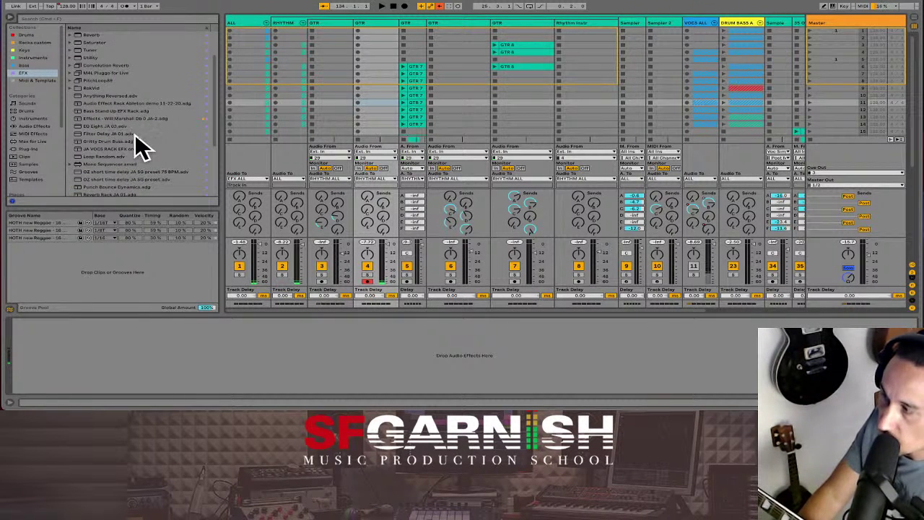
click(112, 148)
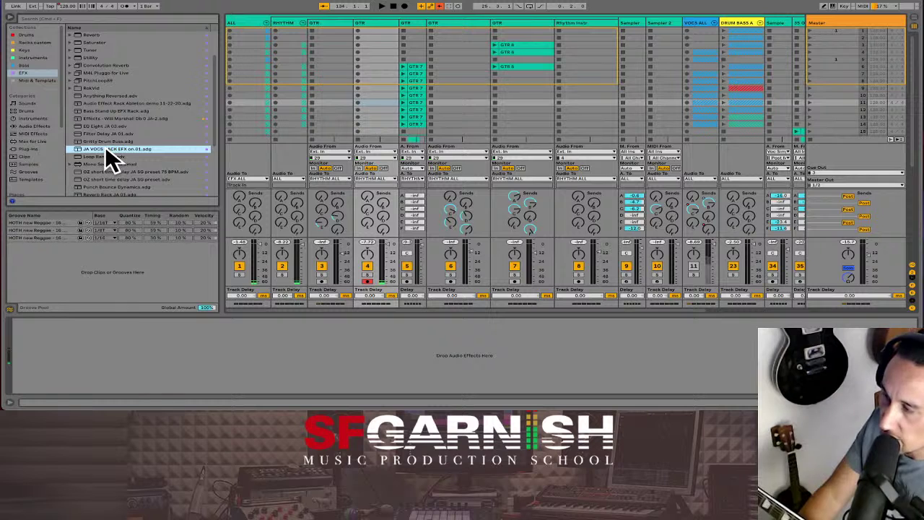
drag(108, 152, 376, 67)
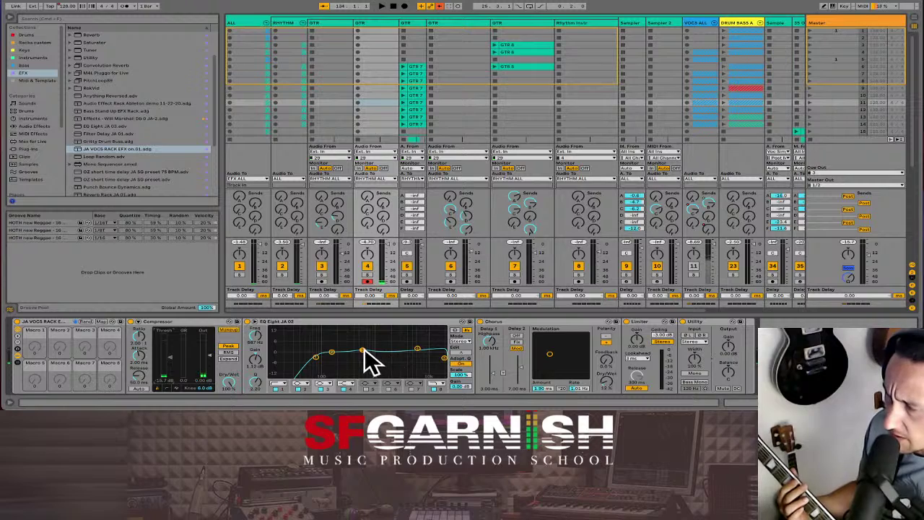
Enlarge the EQ Eight's frequency display, and bypass and re-enable the EQ to compare the guitar sound
click(254, 323)
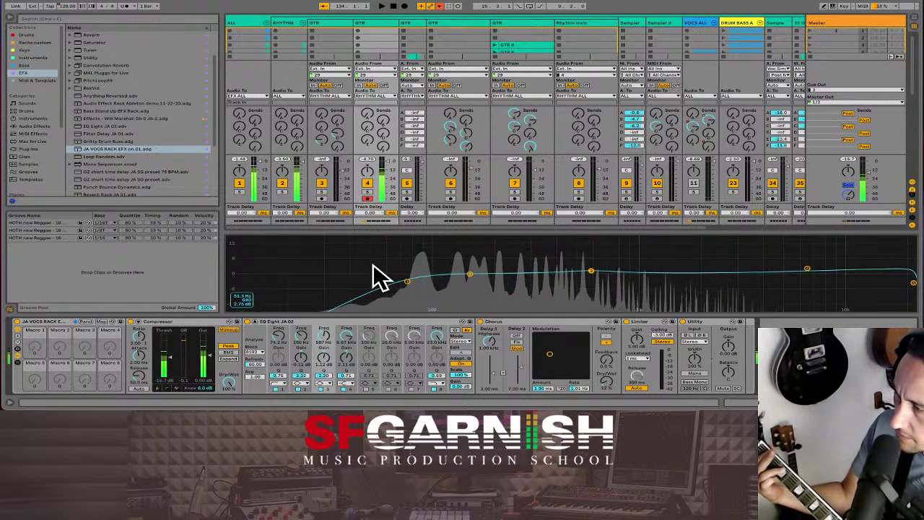
click(250, 322)
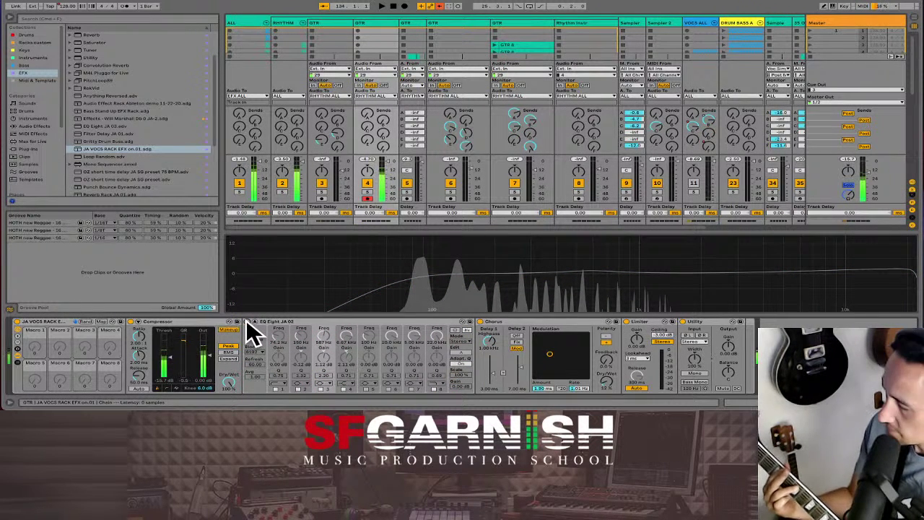
click(248, 322)
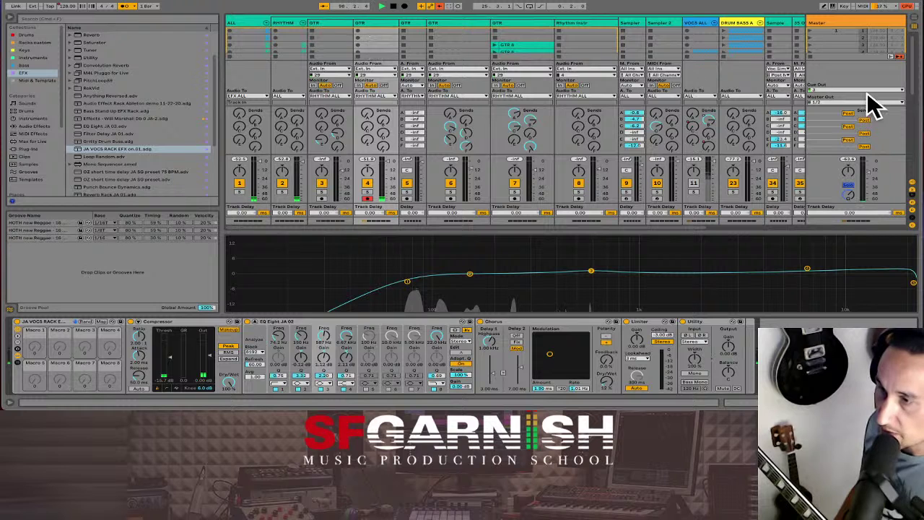
Set the master's Cue Out to 1/2 and adjust the cue volume
click(849, 87)
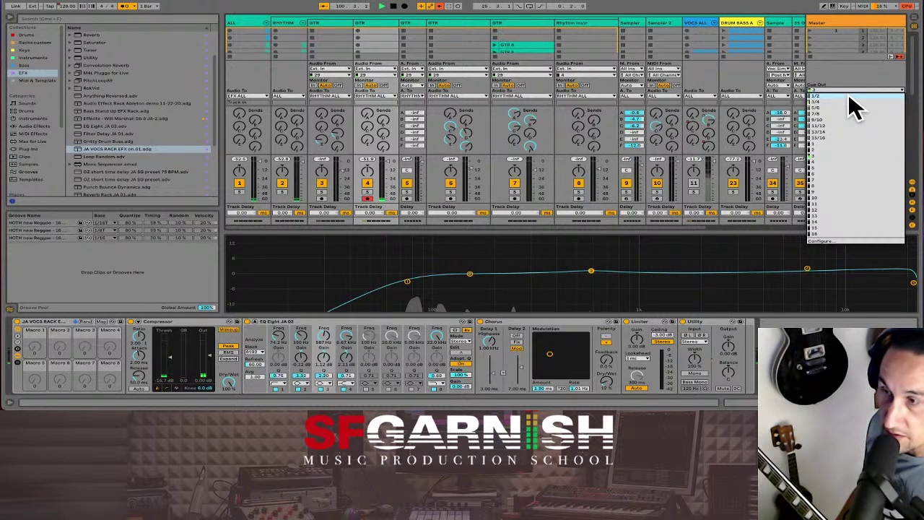
click(848, 94)
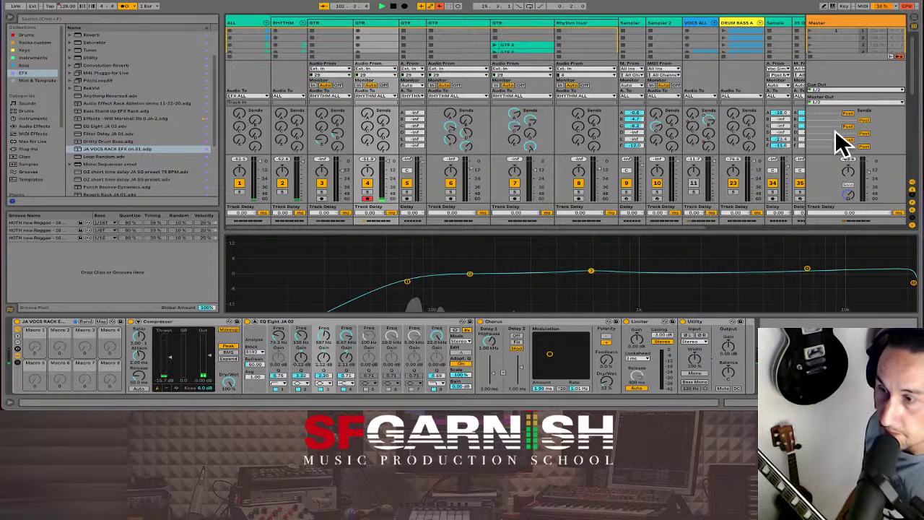
drag(845, 191, 845, 191)
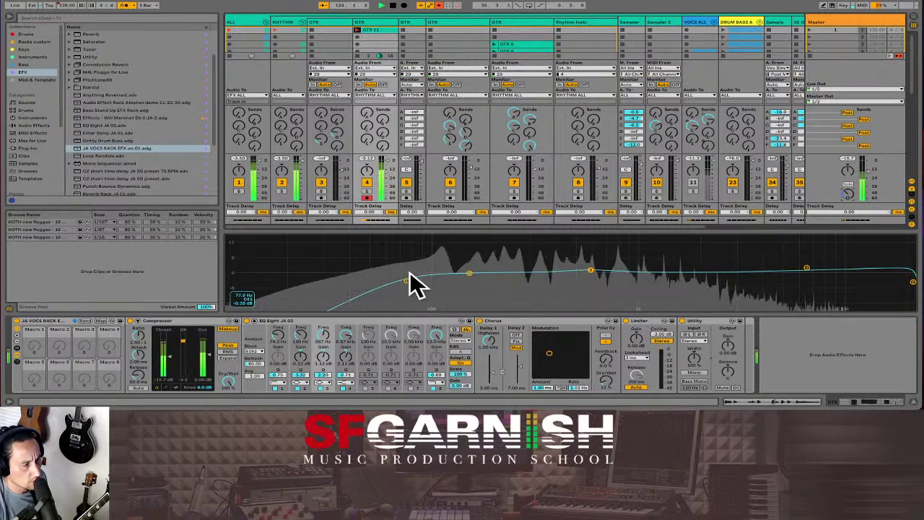
Sweep the EQ Eight's band 1 low cut up and back down, and delete the automation on its frequency and Q
drag(410, 282, 492, 275)
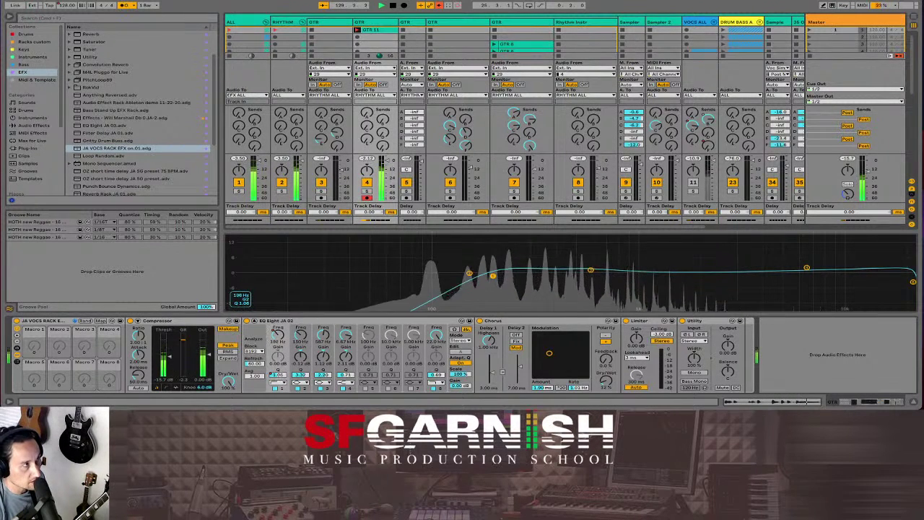
drag(553, 275, 481, 281)
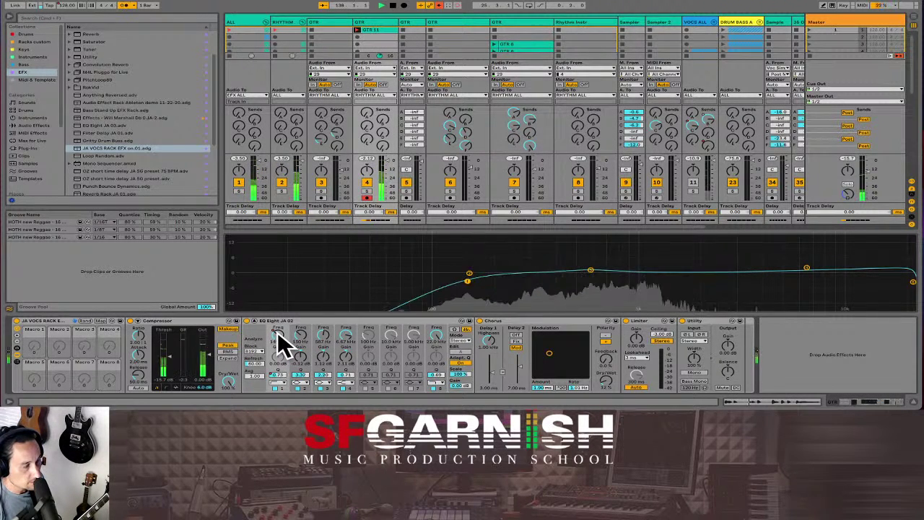
right_click(279, 336)
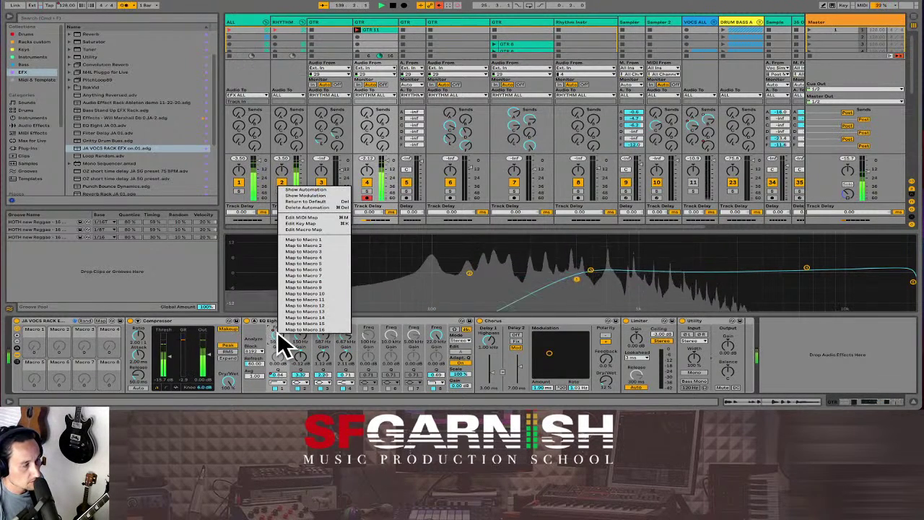
click(313, 208)
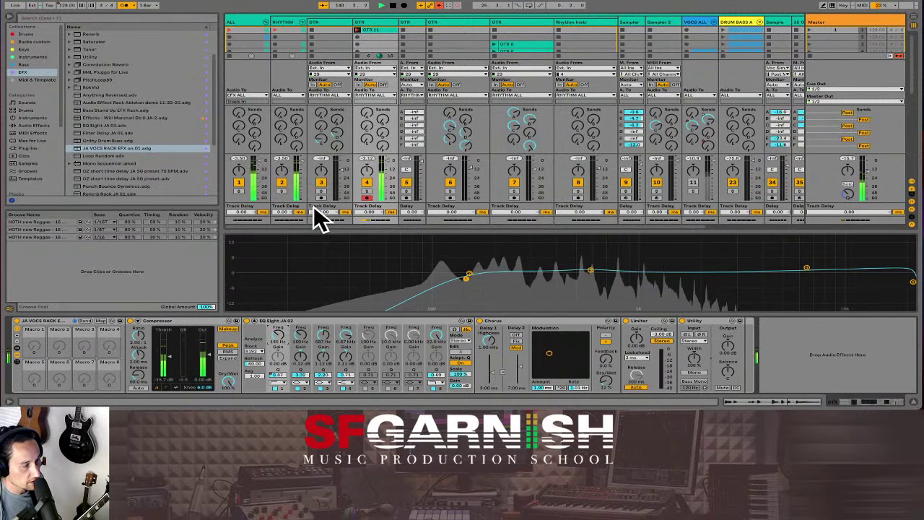
right_click(279, 374)
click(311, 246)
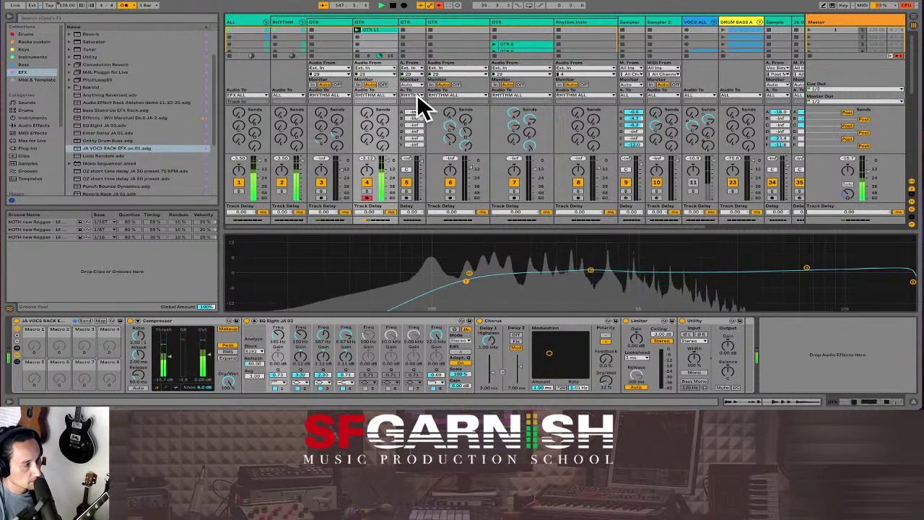
Set the EQ Eight's low cut to about 162 Hz and shape a gentle band 3 boost at about 668 Hz
drag(466, 281, 477, 279)
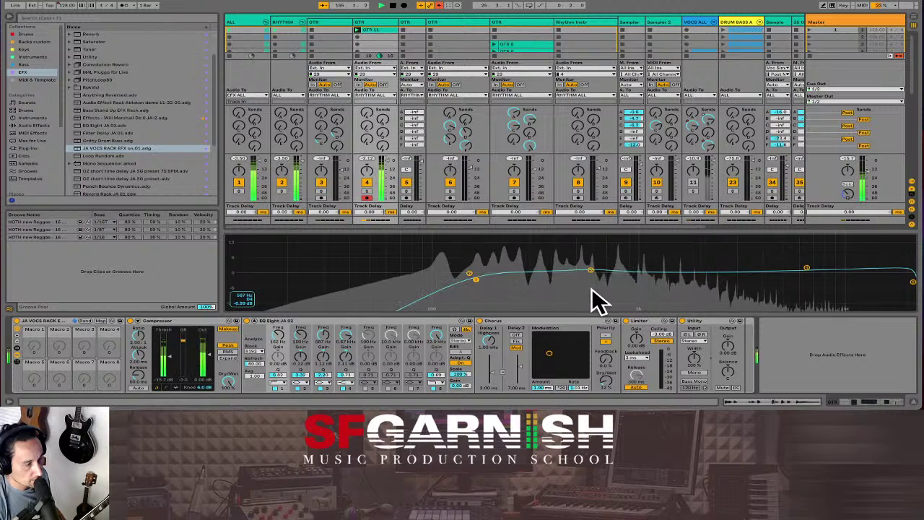
mouse_move(591, 272)
mouse_down()
mouse_move(522, 245)
mouse_move(690, 245)
mouse_move(596, 248)
mouse_move(609, 256)
mouse_move(597, 266)
mouse_up()
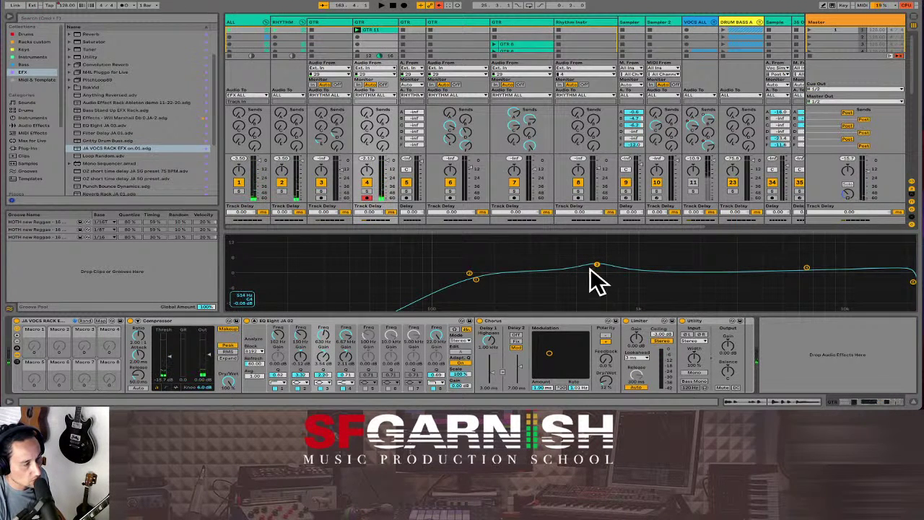
drag(598, 264, 620, 259)
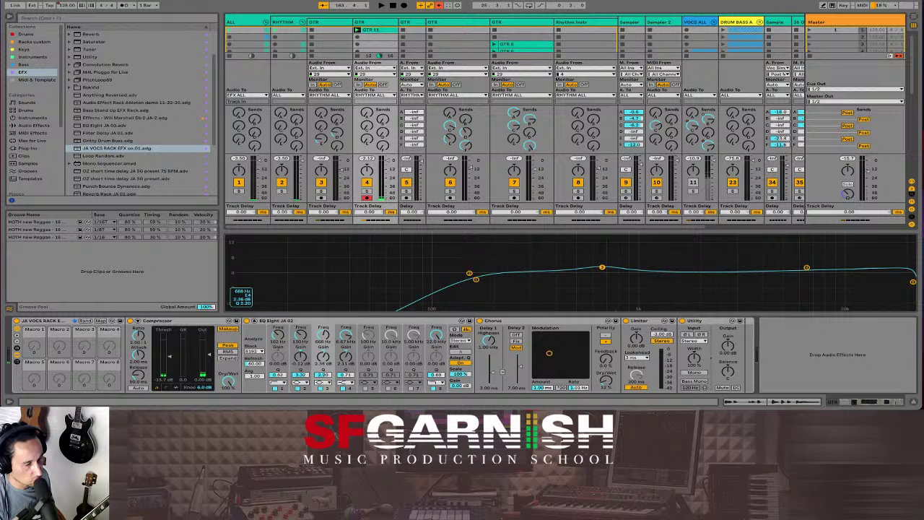
drag(603, 267, 603, 268)
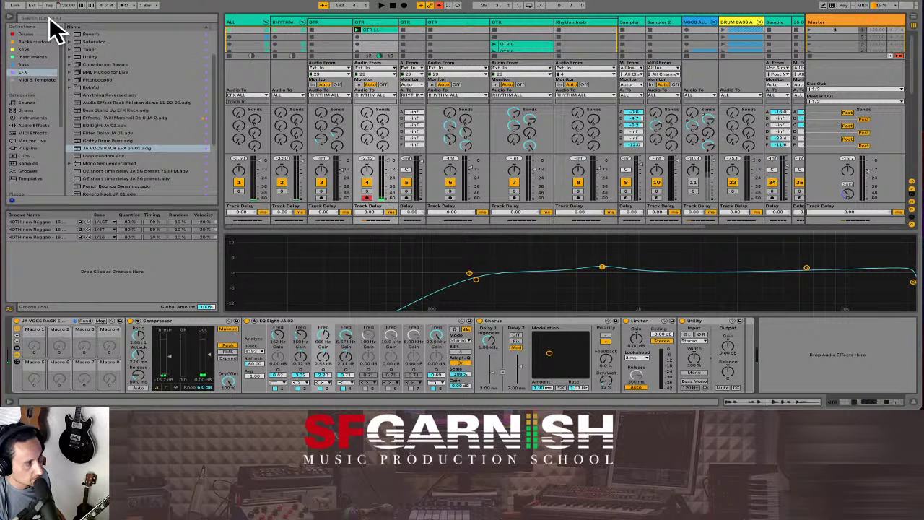
Search the browser's audio effects for "amp" and expand the Audio Effect Rack's Amp Simulation presets
click(49, 17)
text(a)
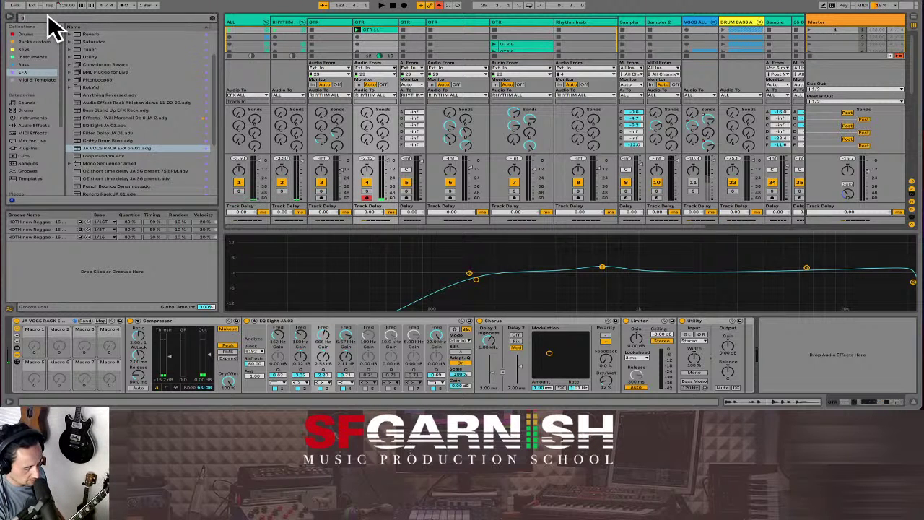
text(mp)
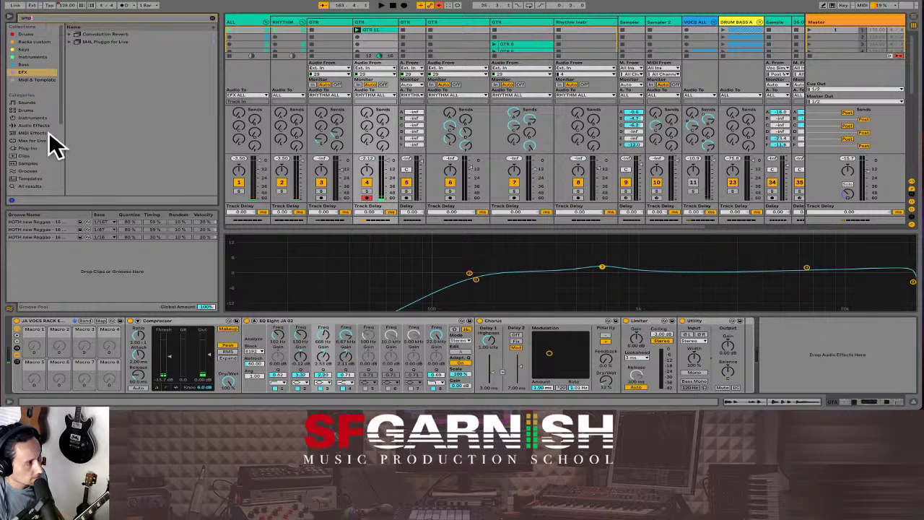
click(29, 124)
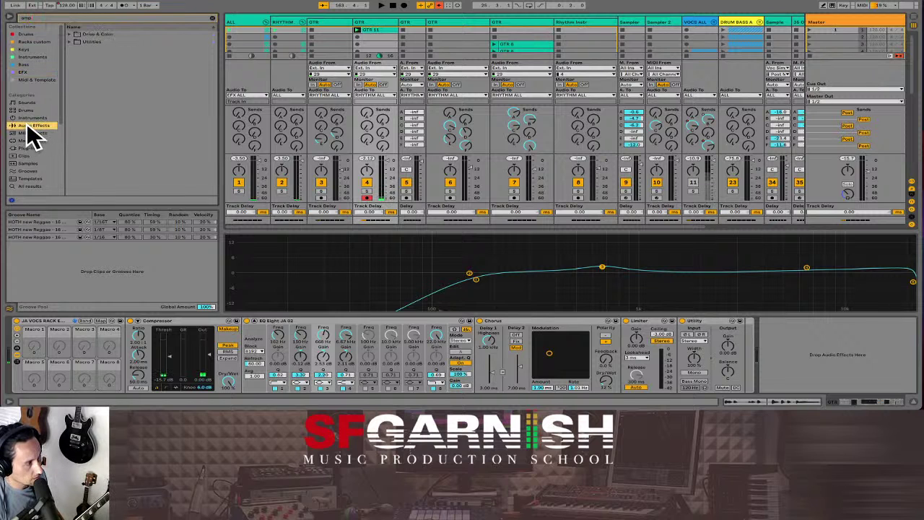
click(70, 42)
click(75, 49)
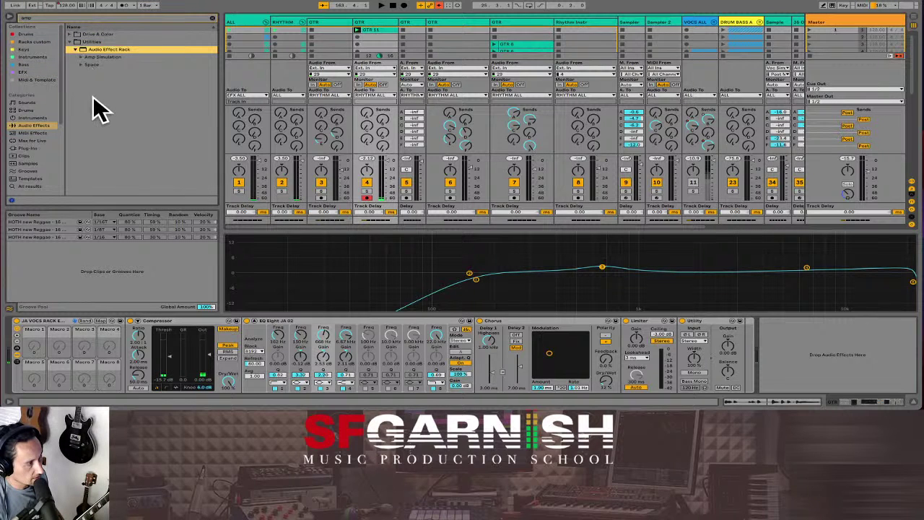
click(84, 57)
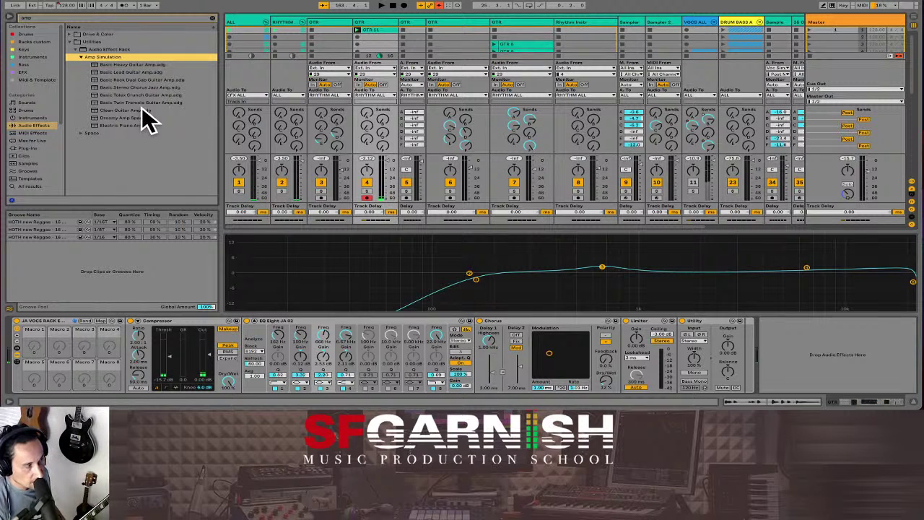
click(98, 46)
drag(99, 46, 744, 355)
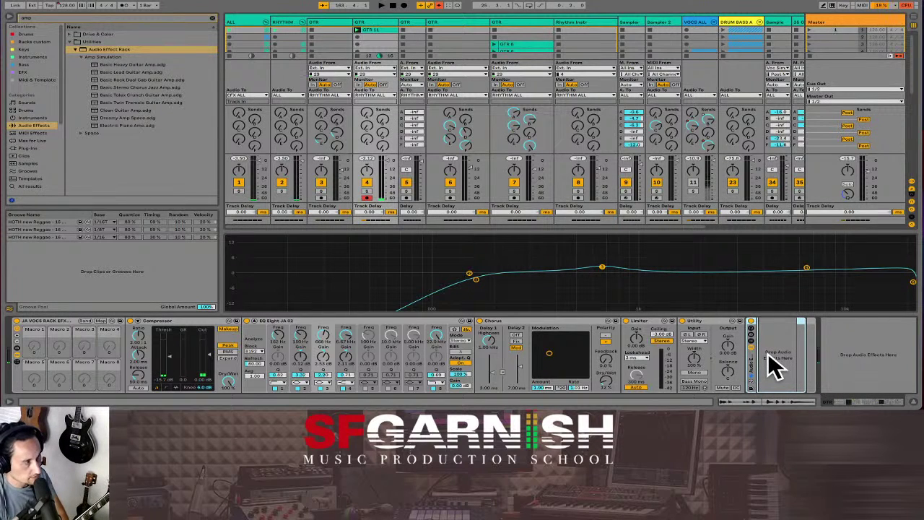
key(Delete)
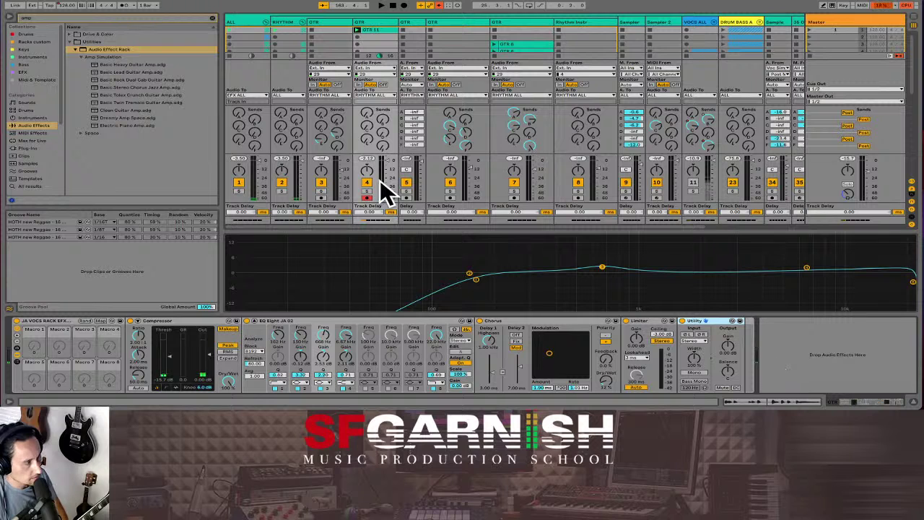
Add the Basic Heavy Guitar Amp preset after the Utility on GTR track 4
drag(138, 64, 733, 355)
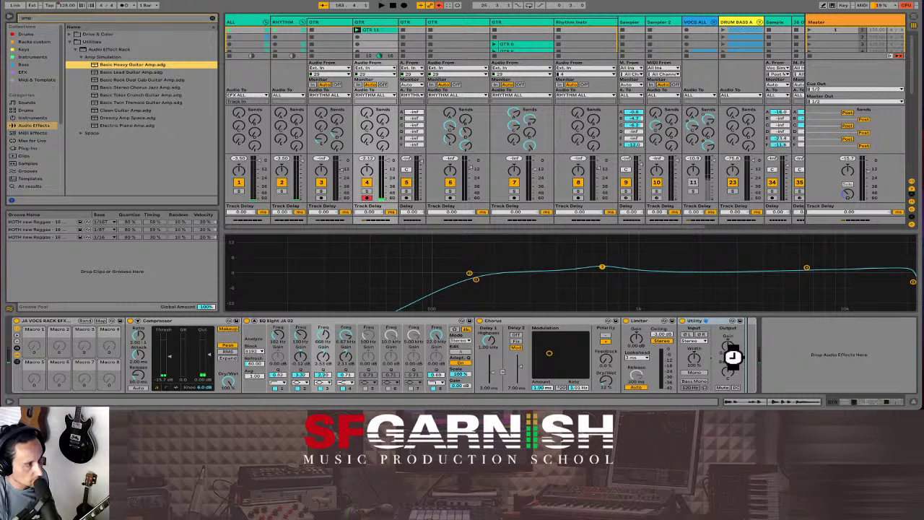
drag(827, 402, 840, 405)
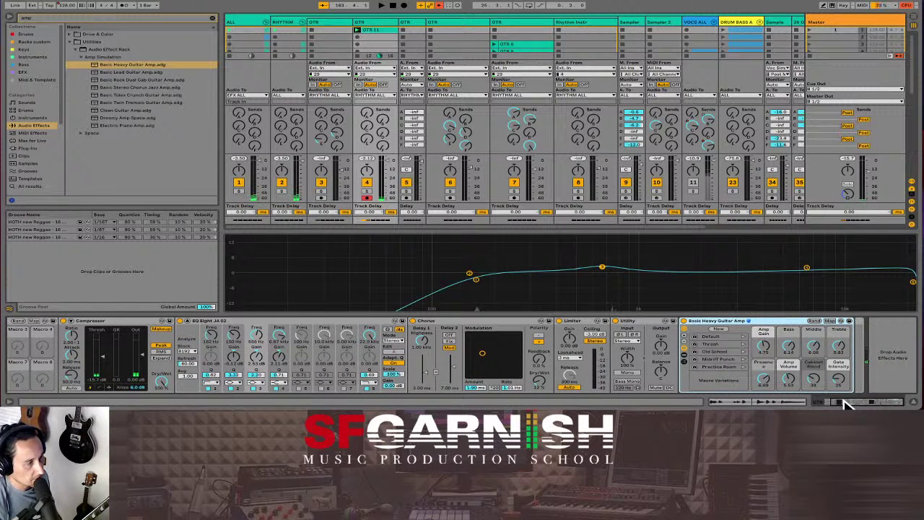
Audition the amp rack's macro variations, try a higher Amp Gain, and recall the Old School variation
click(744, 335)
click(744, 343)
click(744, 351)
click(746, 360)
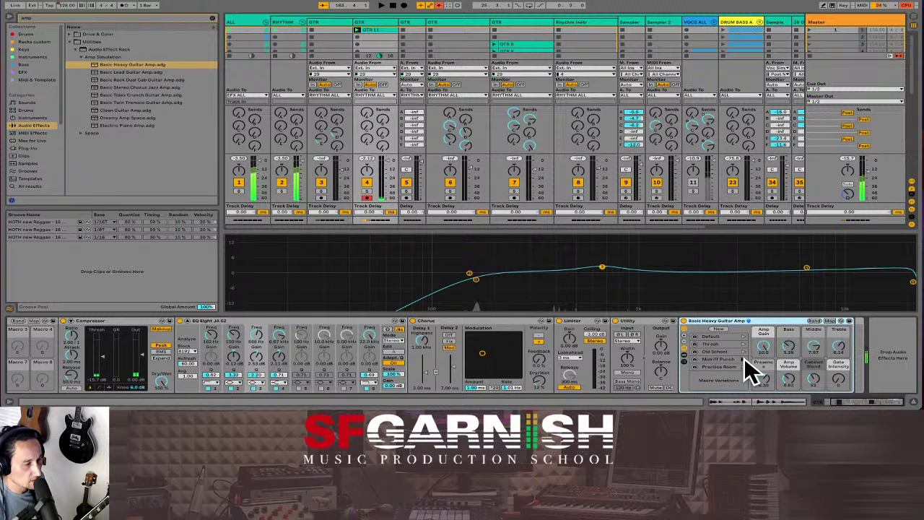
click(744, 367)
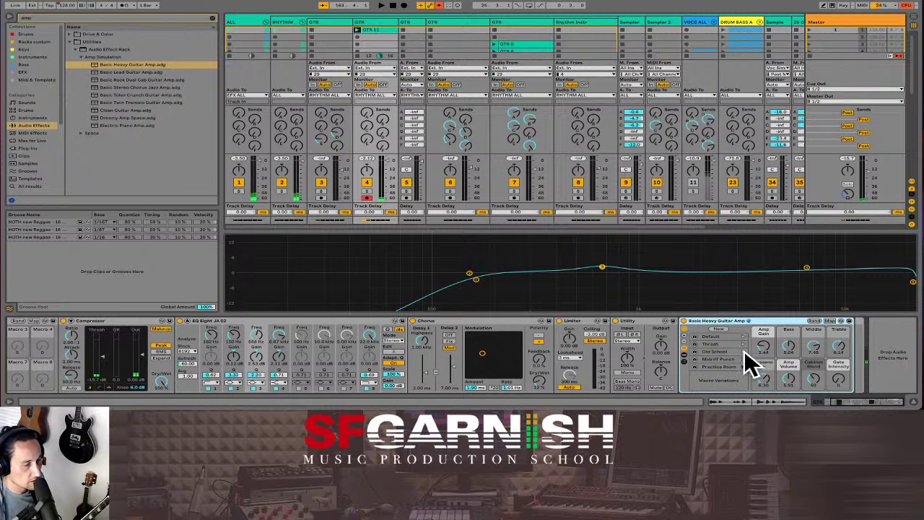
drag(766, 346, 766, 340)
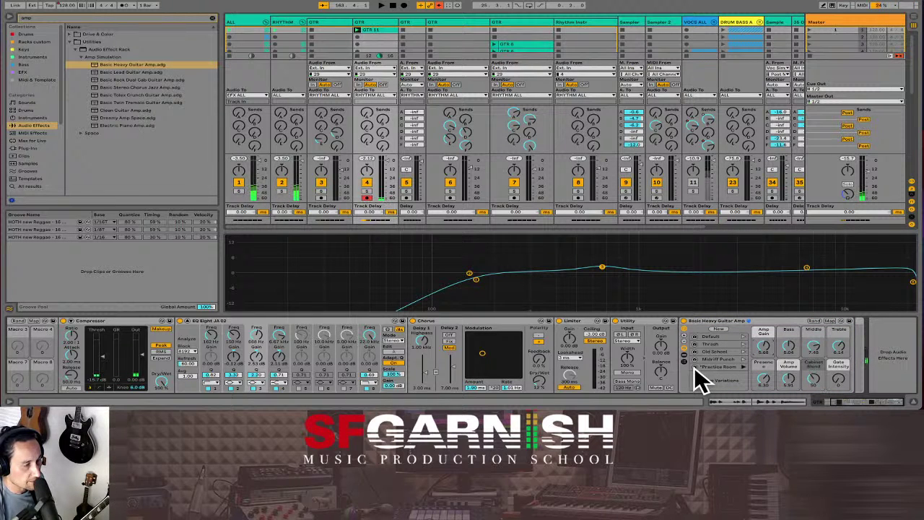
click(745, 364)
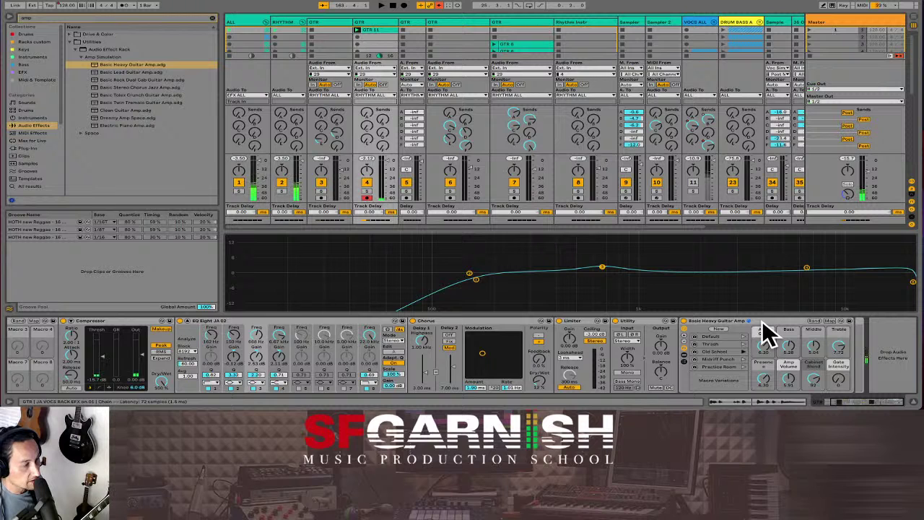
Collapse the EQ Eight's enlarged display and show the Basic Heavy Guitar Amp rack's chain list and devices
click(192, 332)
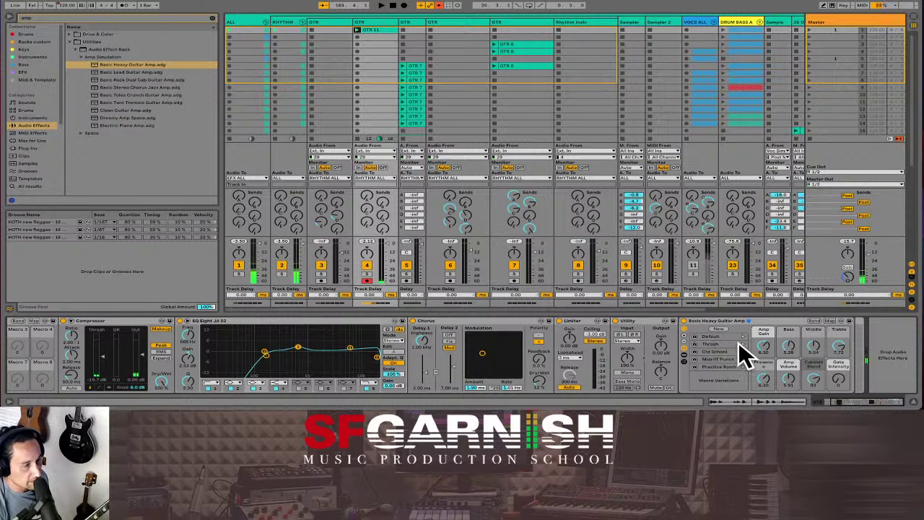
click(685, 355)
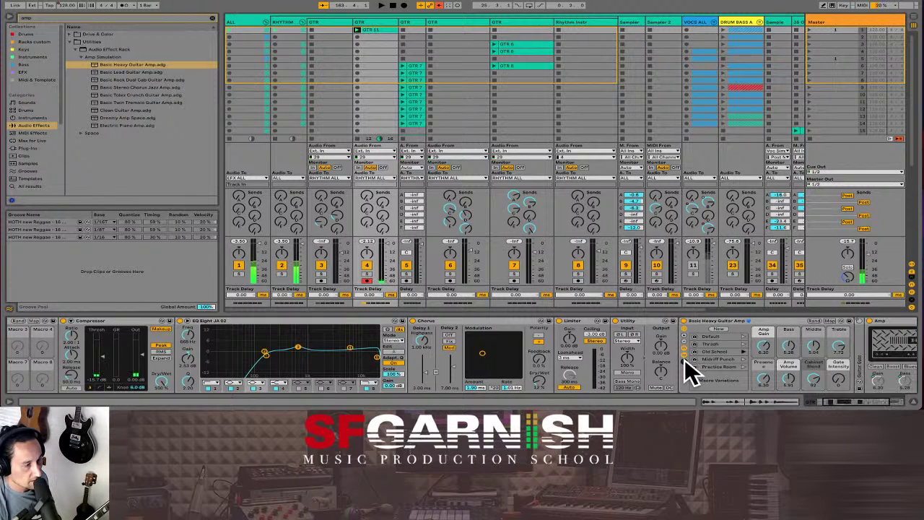
click(685, 361)
drag(829, 403, 852, 404)
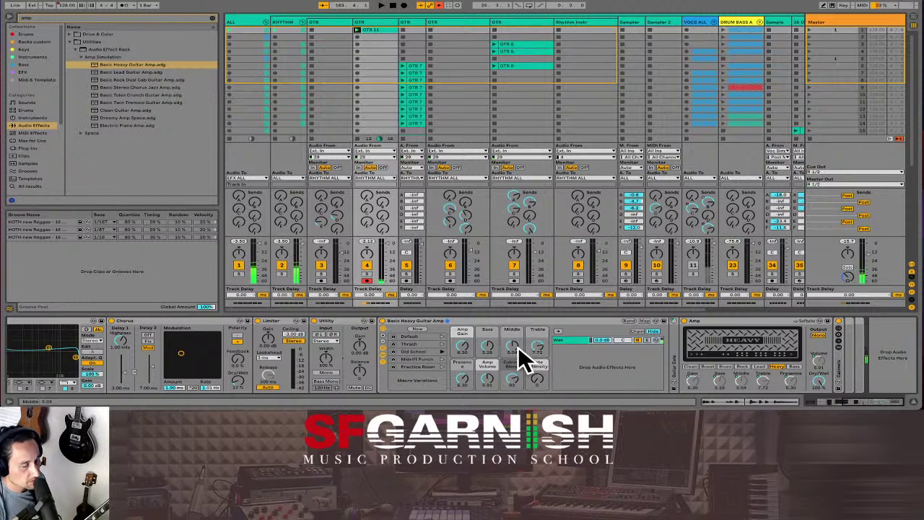
Lower the rack's Middle macro, compare the Amp's Rock, Blues, Boost and Bass models, and choose Boost
drag(516, 346, 516, 375)
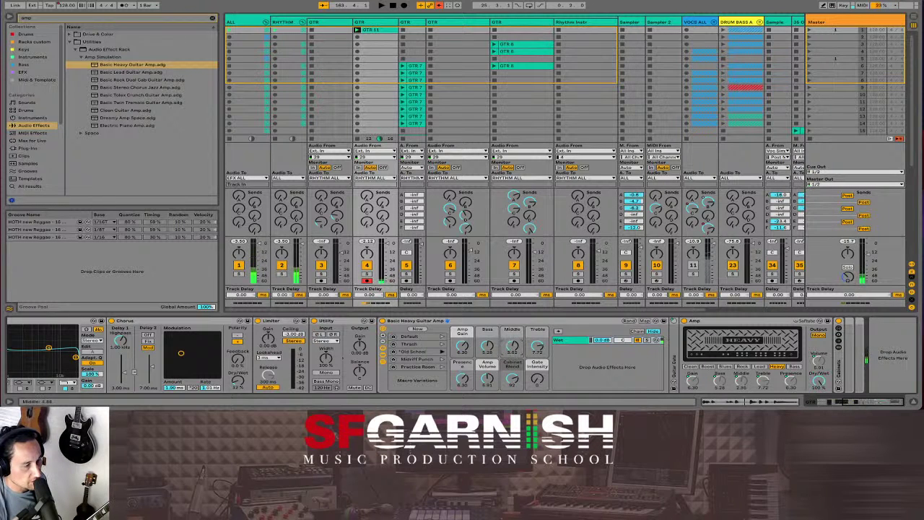
click(741, 366)
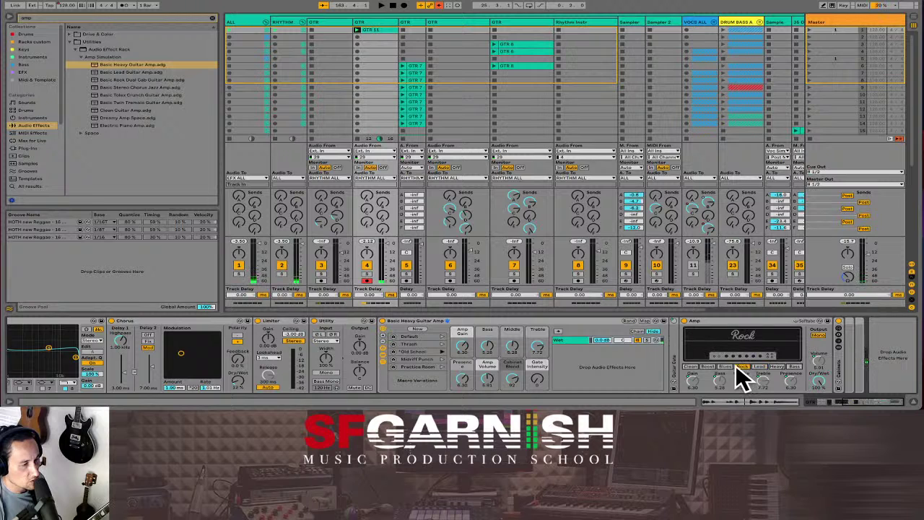
click(726, 366)
click(708, 366)
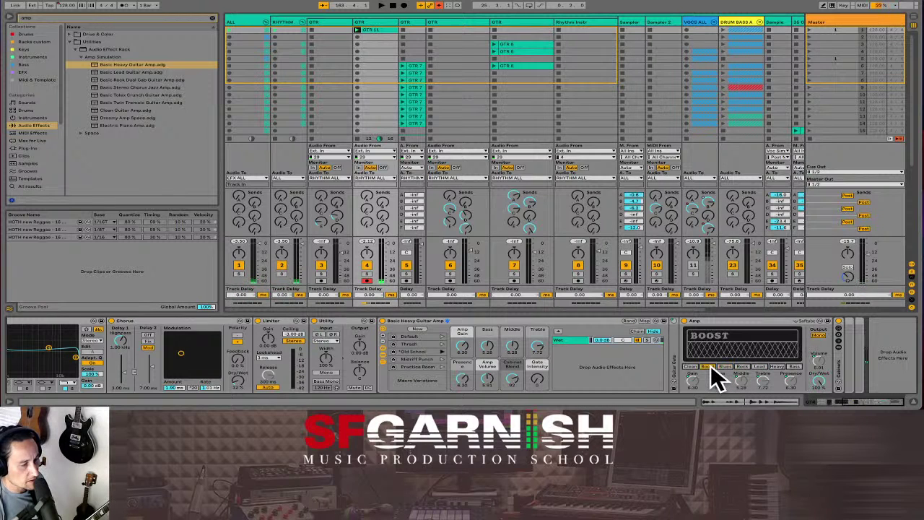
click(726, 366)
click(743, 367)
click(794, 366)
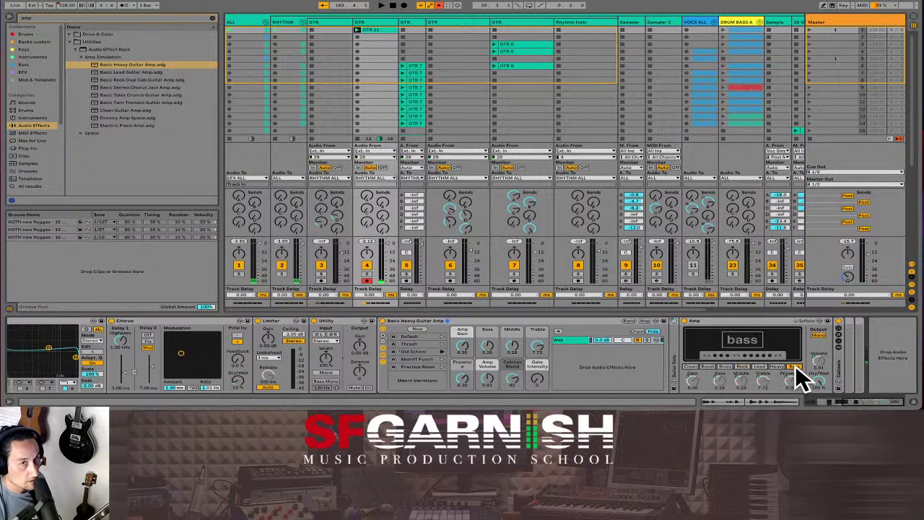
click(709, 366)
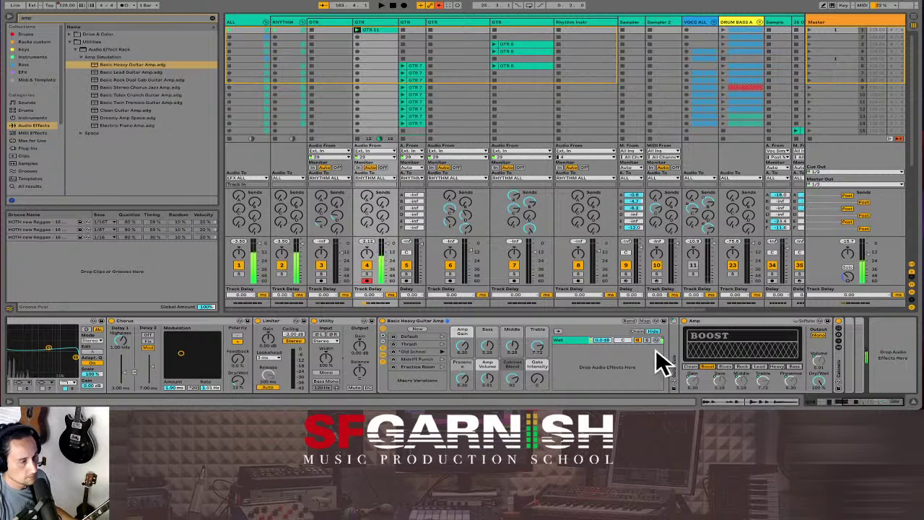
Audition the rack's macro variations with the Boost amp model and recall the Default variation
click(441, 341)
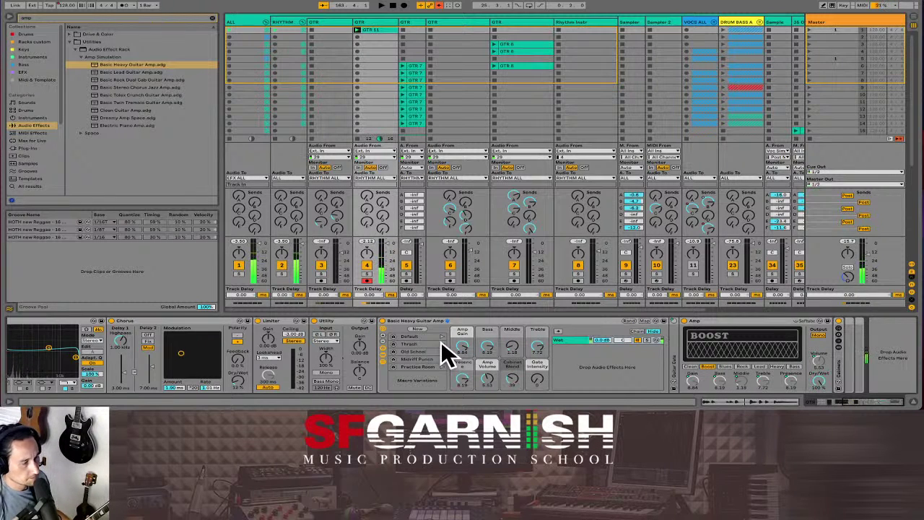
click(442, 336)
click(441, 352)
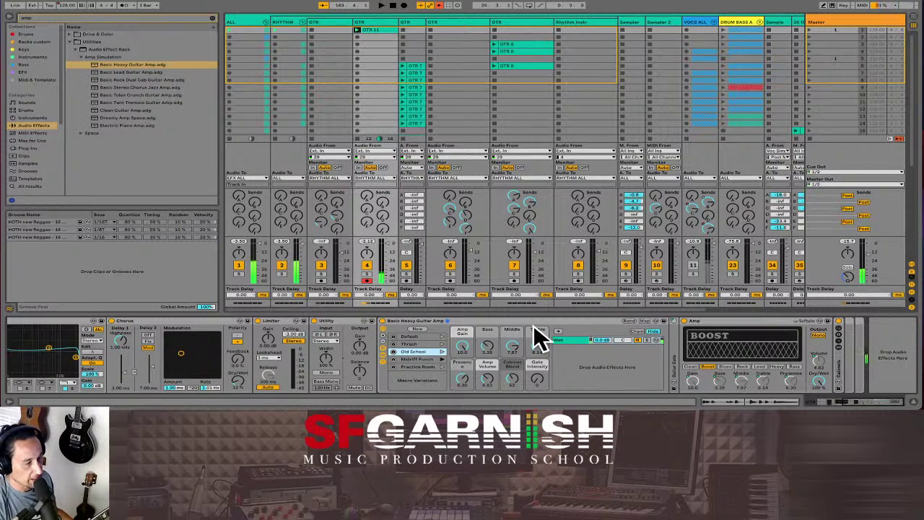
click(442, 363)
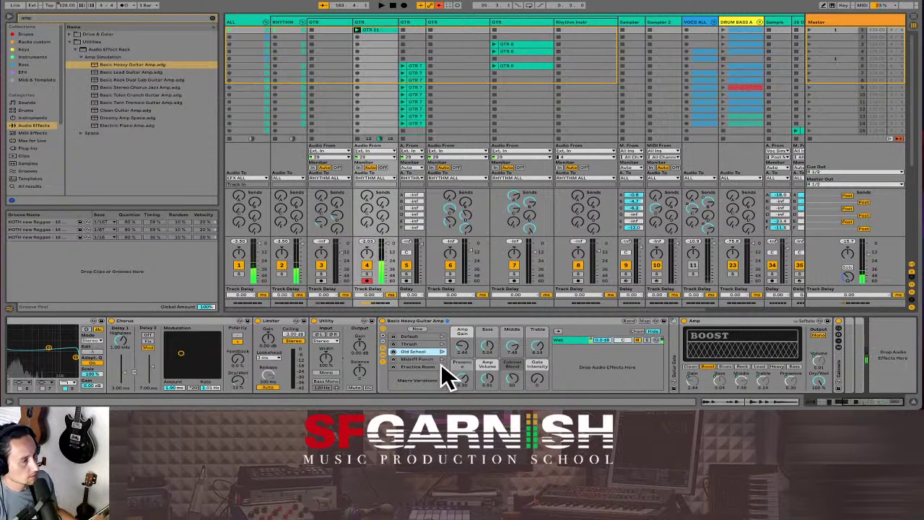
click(440, 337)
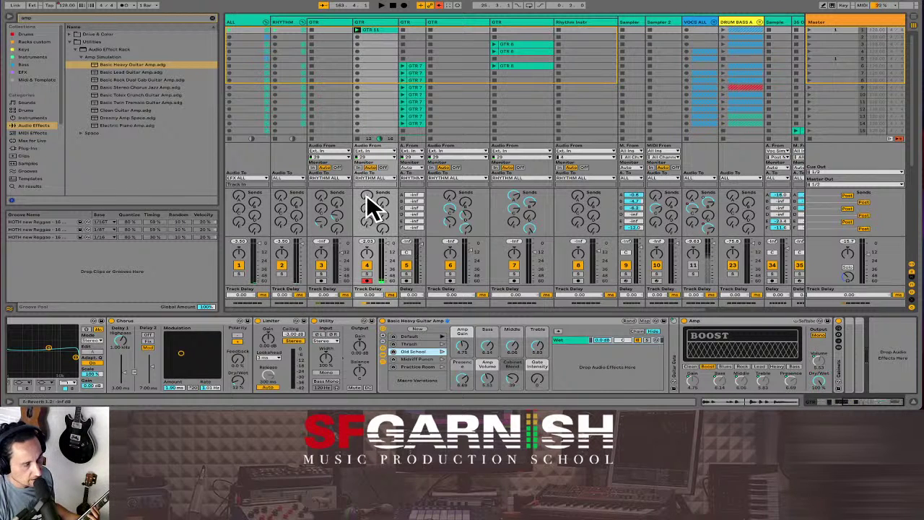
Raise GTR track 4's A and B sends to the two reverb returns
drag(366, 194, 366, 184)
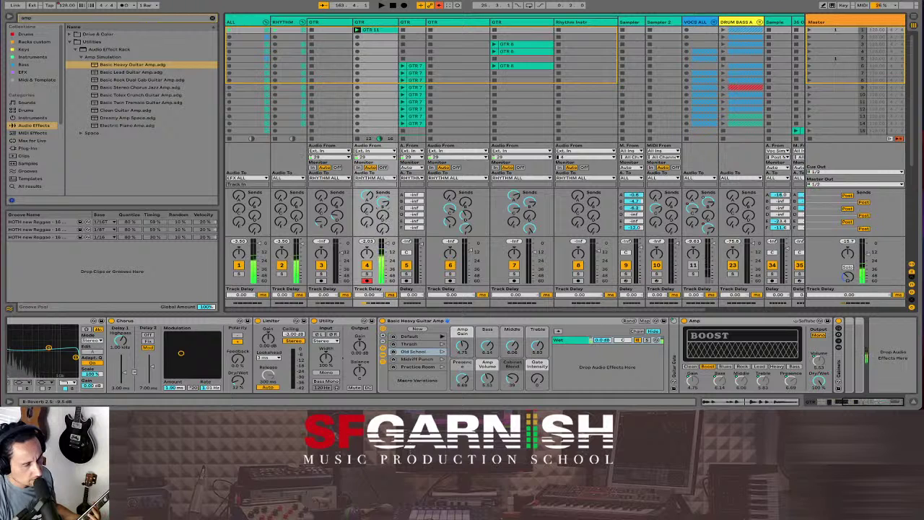
Raise GTR track 4's B reverb send and switch the Amp to the Lead model
drag(382, 211, 382, 202)
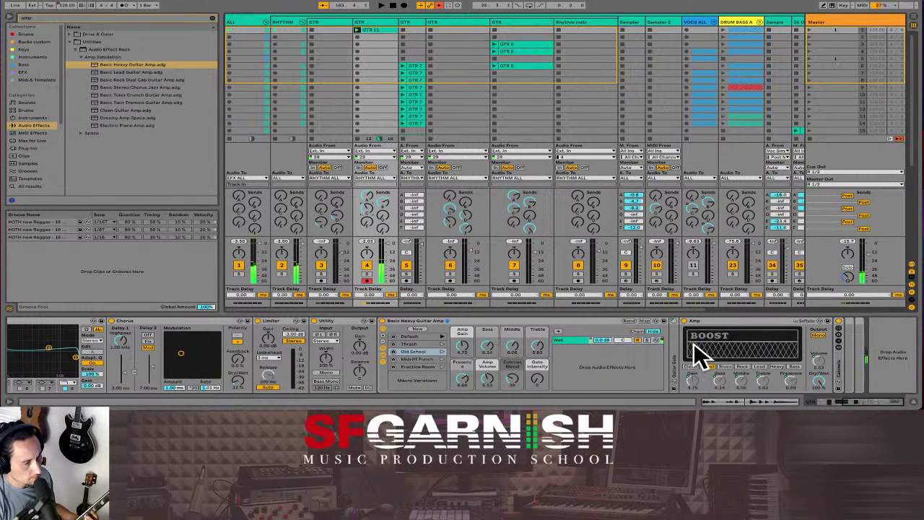
click(760, 367)
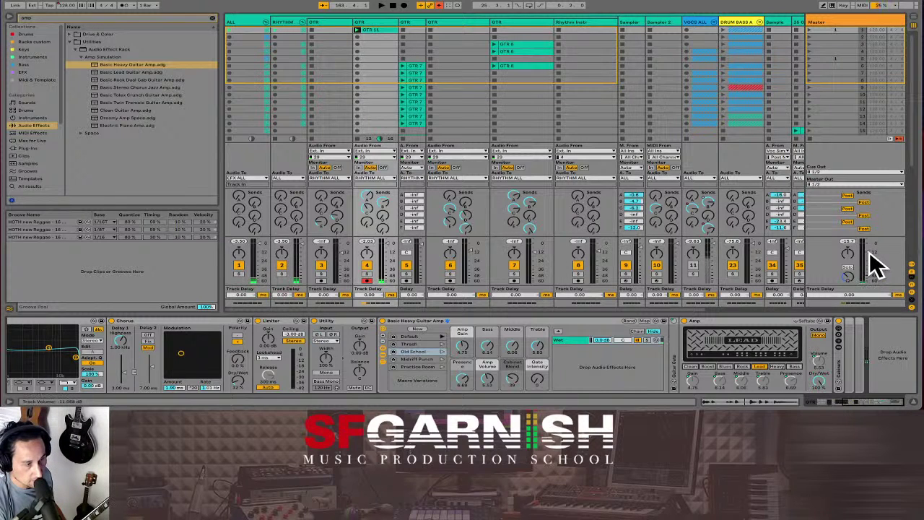
Set the Master volume to -10 dB and switch the Amp to Clean with Amp Gain and Middle at 10
drag(870, 260, 871, 262)
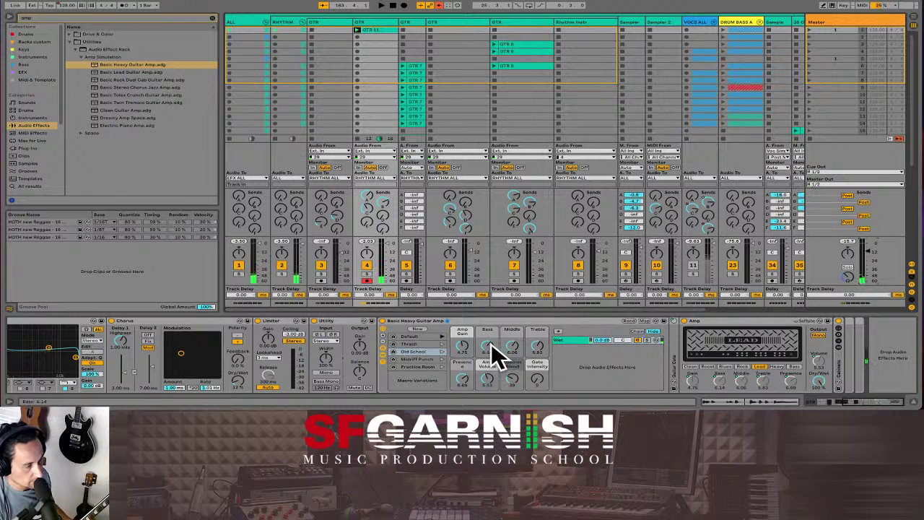
click(689, 366)
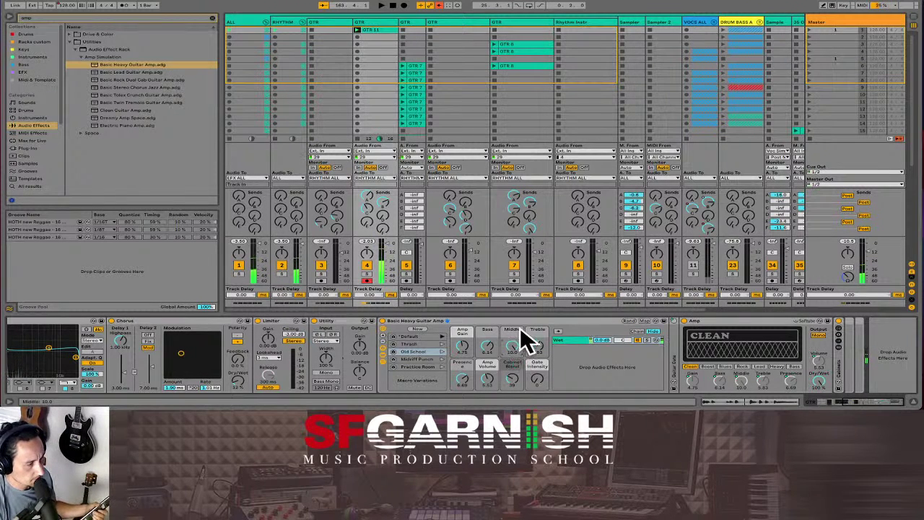
drag(458, 354, 465, 354)
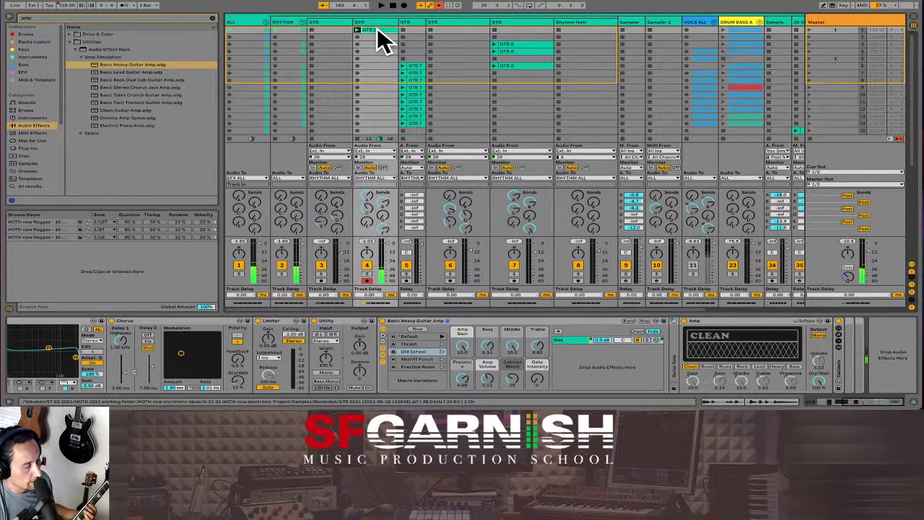
Delete the GTR 11 clip from track 4 and return all tracks to Arrangement playback
key(Delete)
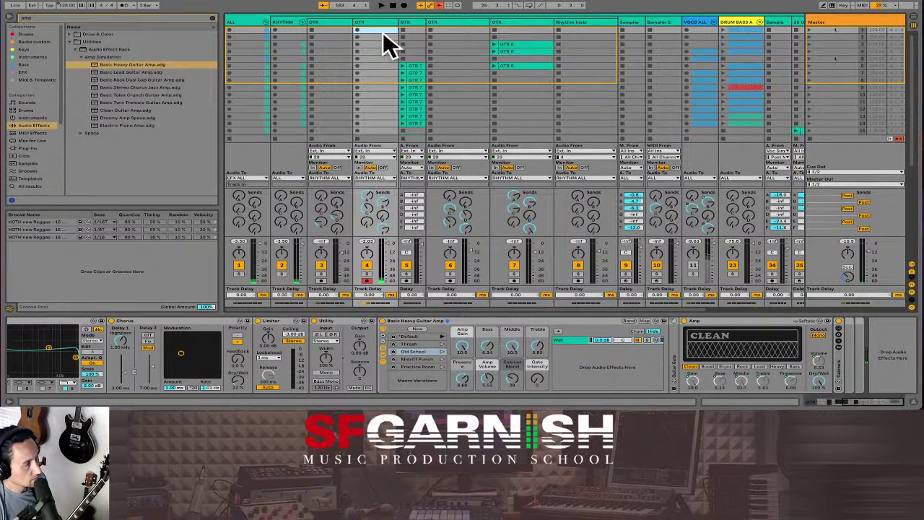
key(Tab)
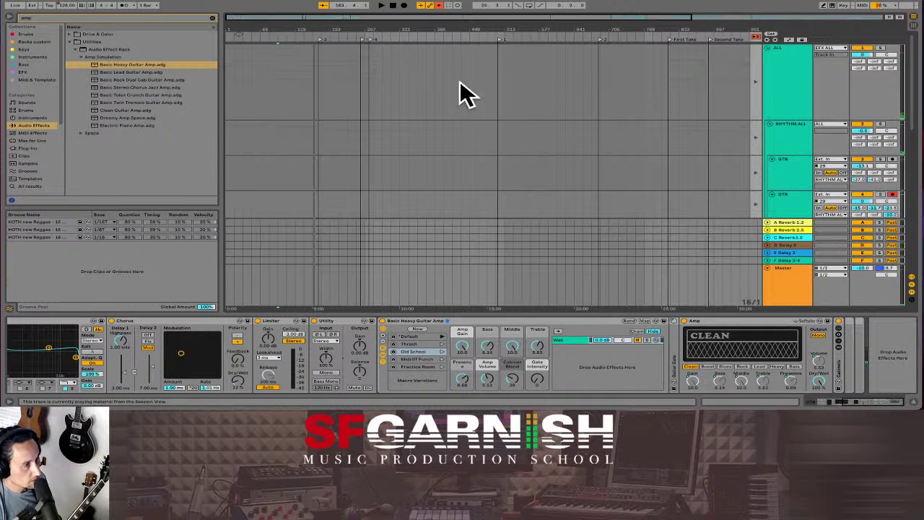
click(754, 35)
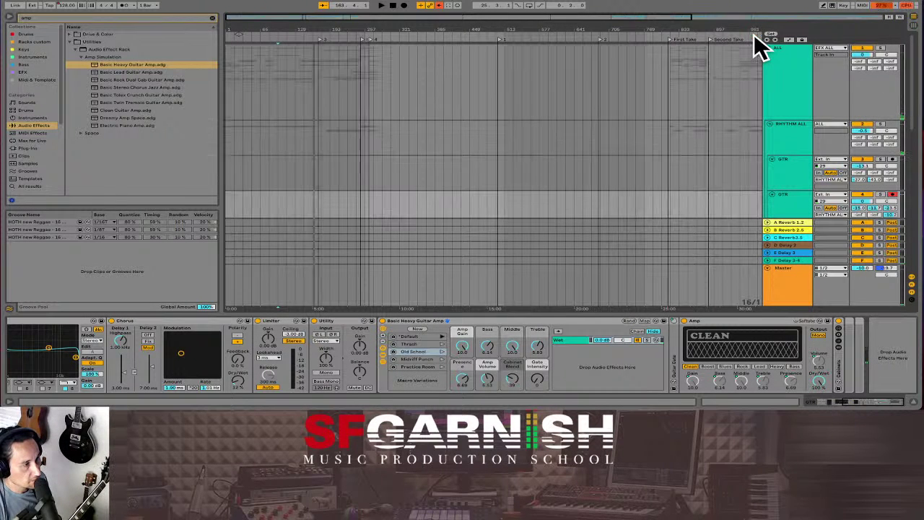
Place the insert marker at bar 1 on GTR track 4 and hide the browser
click(231, 113)
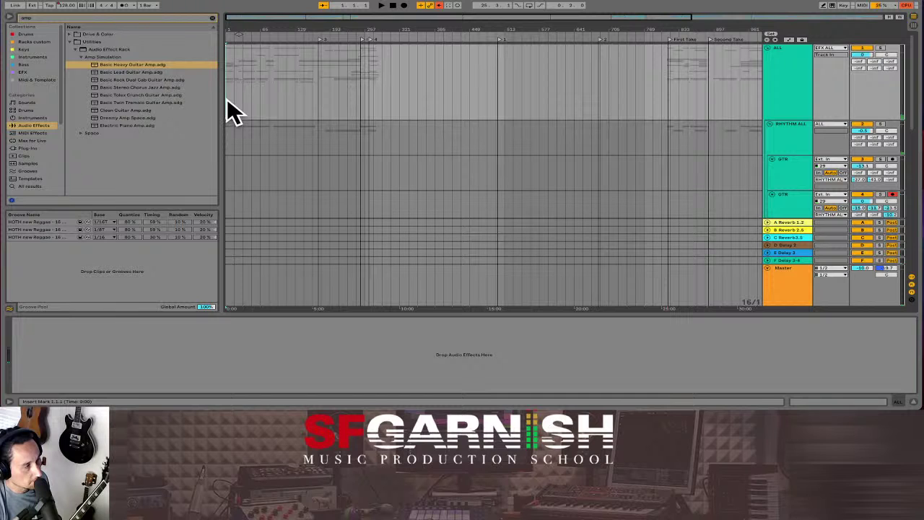
scroll(556, 107, down, 5)
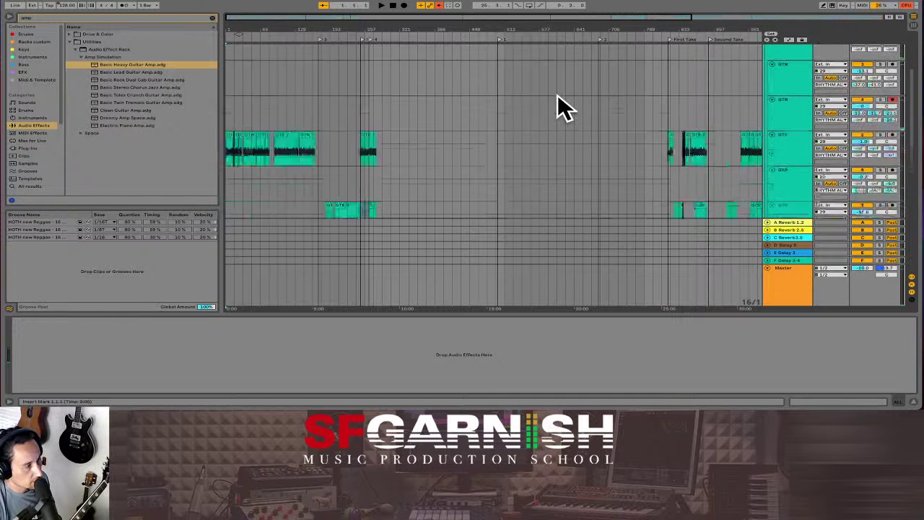
click(229, 71)
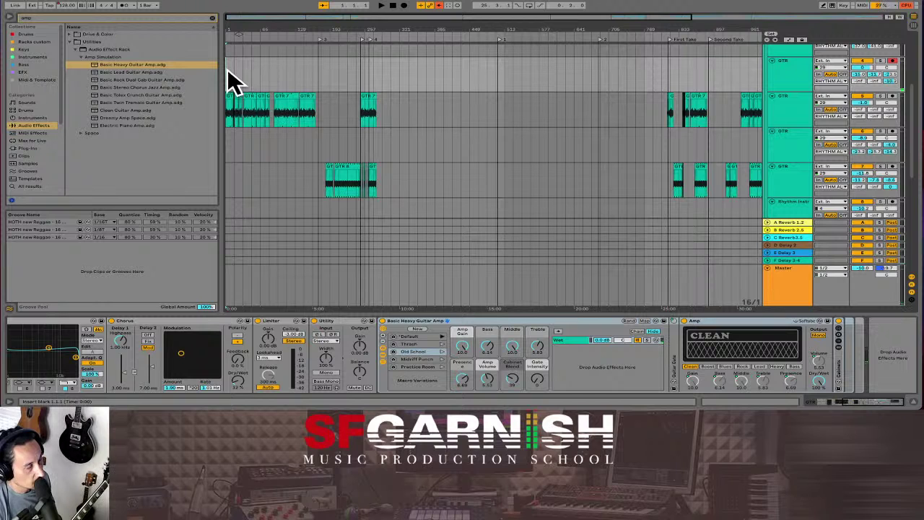
click(213, 18)
click(10, 17)
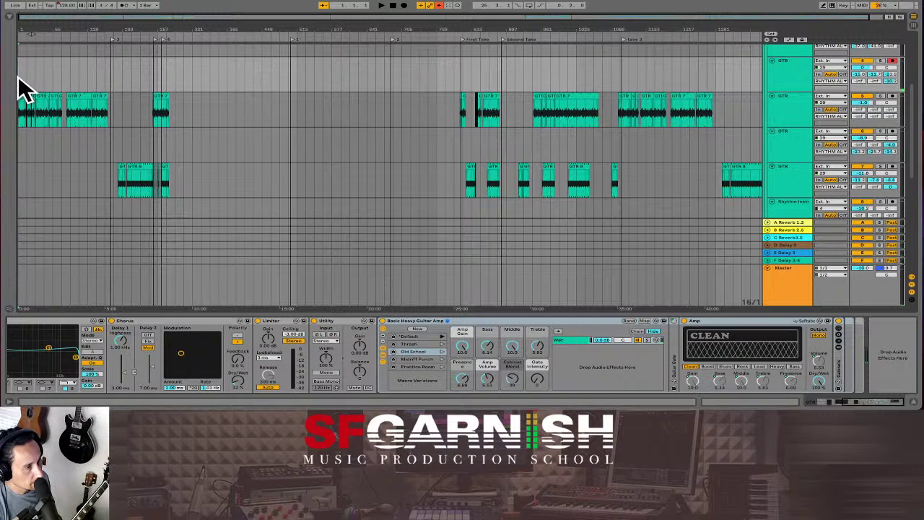
Loop the arrangement from bar 1 to bar 171 and play it from the start
scroll(149, 120, up, 5)
scroll(155, 121, down, 10)
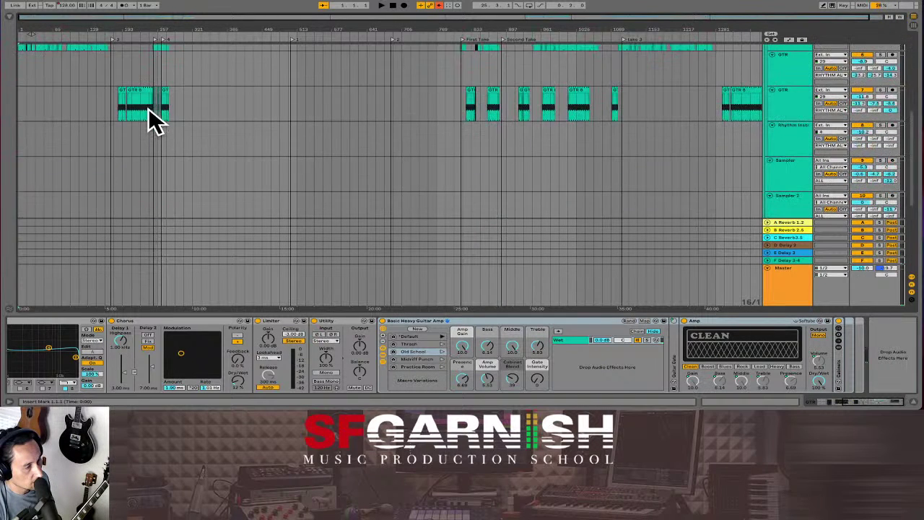
scroll(149, 120, up, 1)
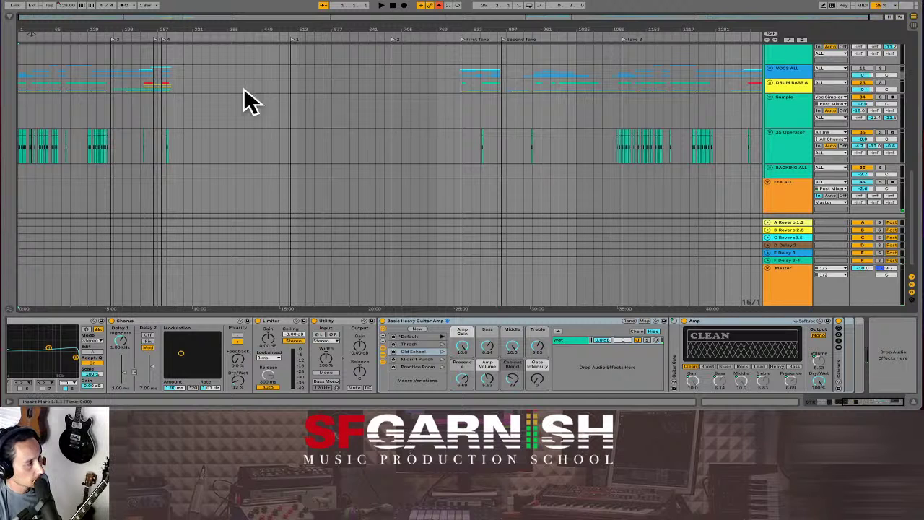
scroll(137, 147, up, 5)
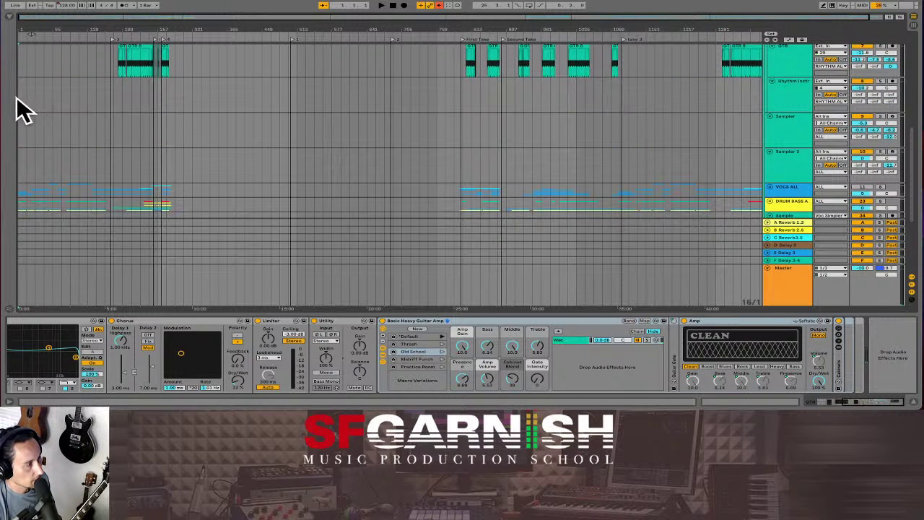
drag(19, 103, 112, 101)
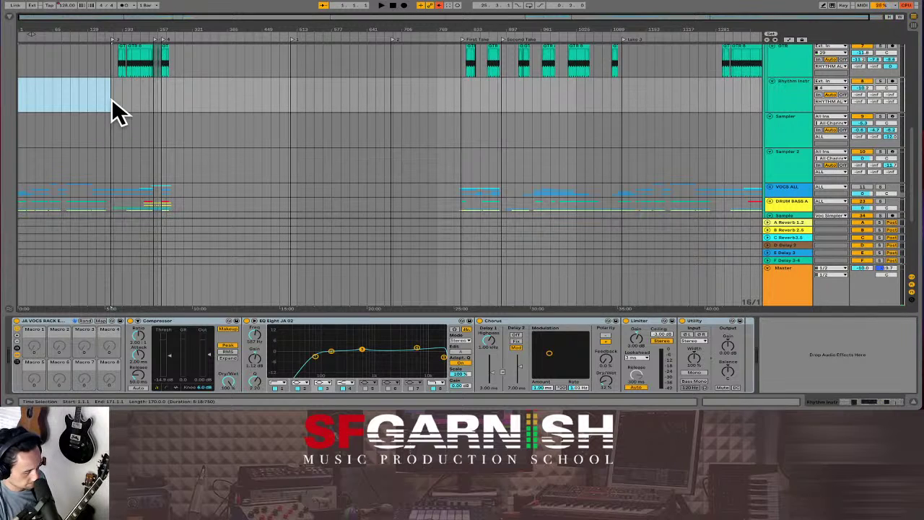
key(ctrl+l)
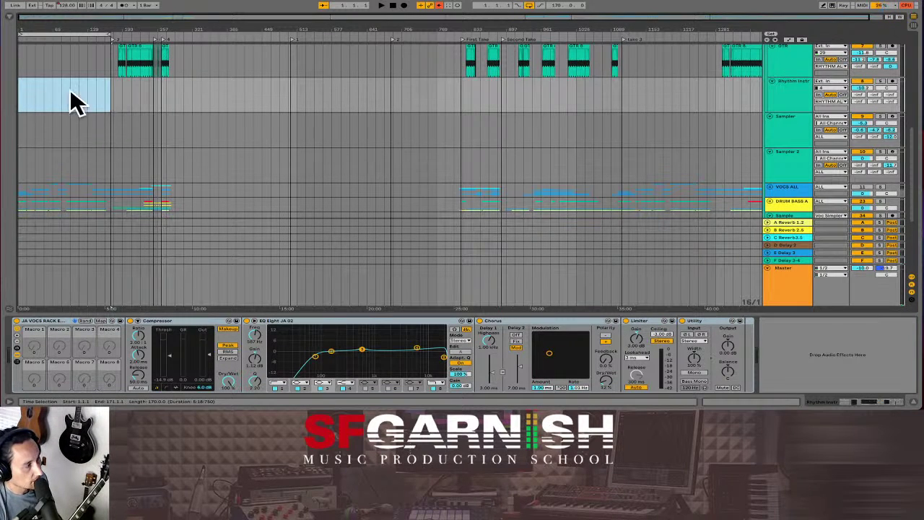
click(20, 96)
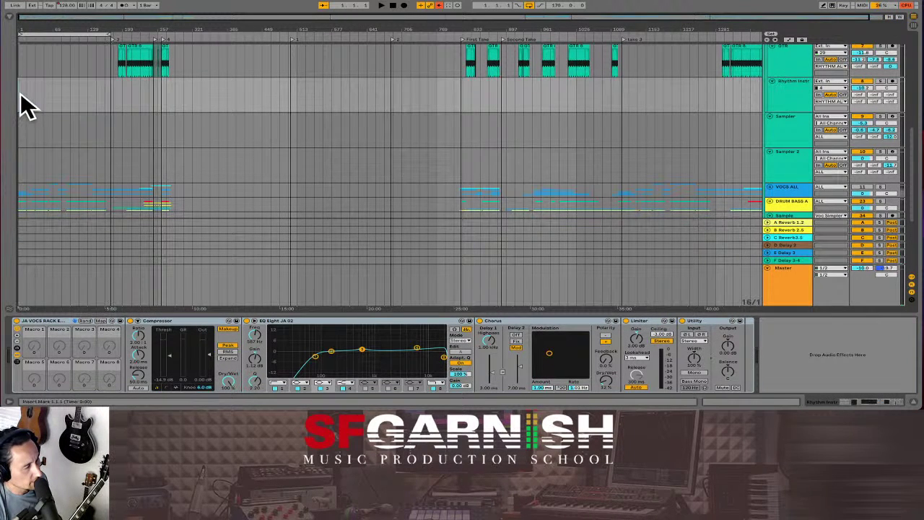
key(space)
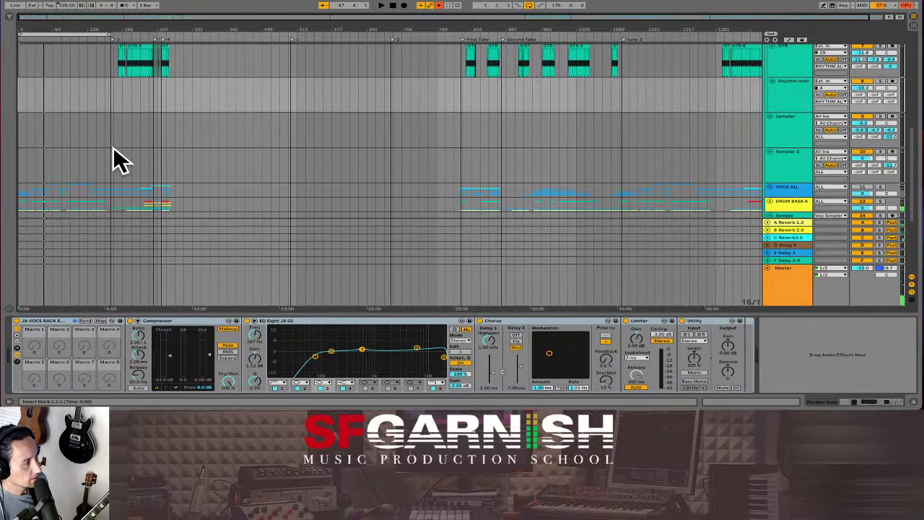
Turn on the metronome and record a guitar take of about 110 bars on GTR track 4 from bar 1
scroll(62, 141, up, 5)
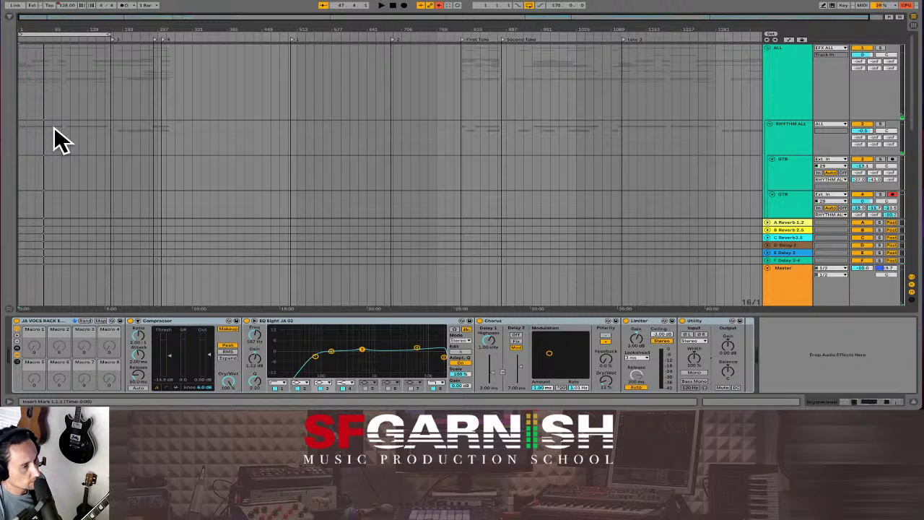
scroll(58, 139, down, 3)
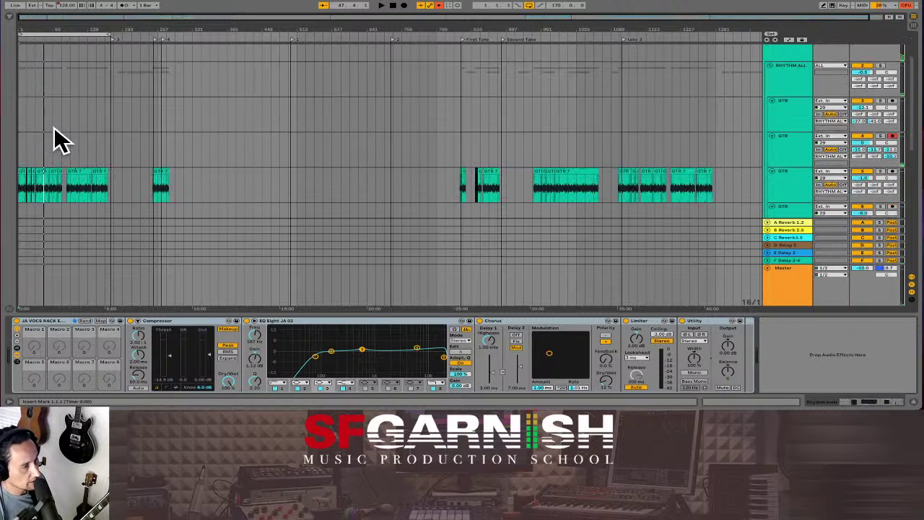
click(21, 153)
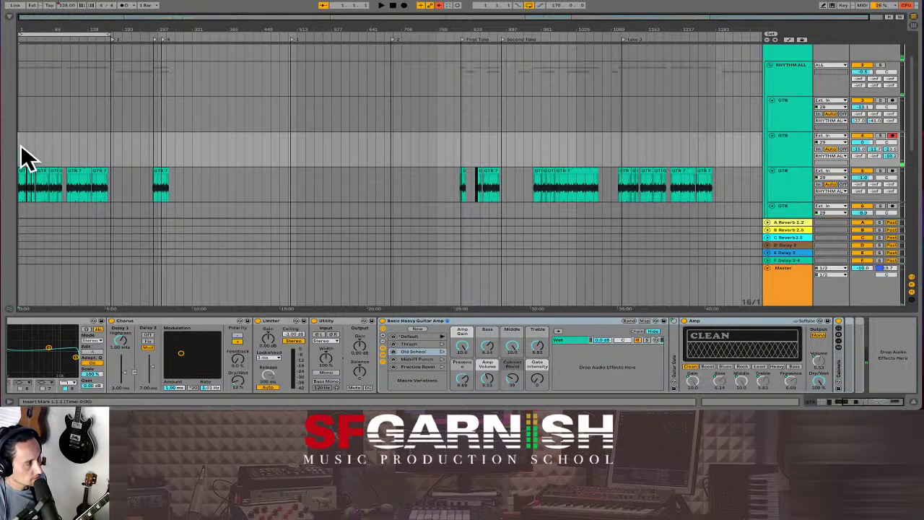
key(o)
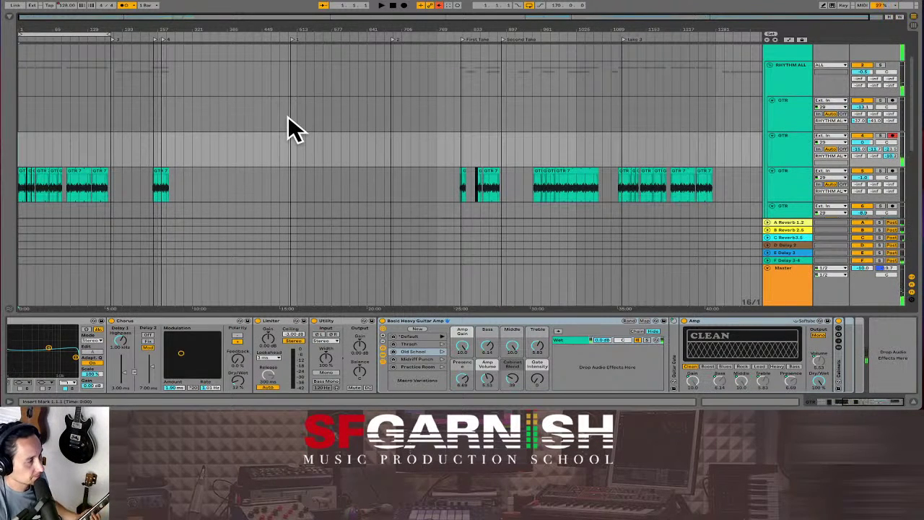
click(405, 5)
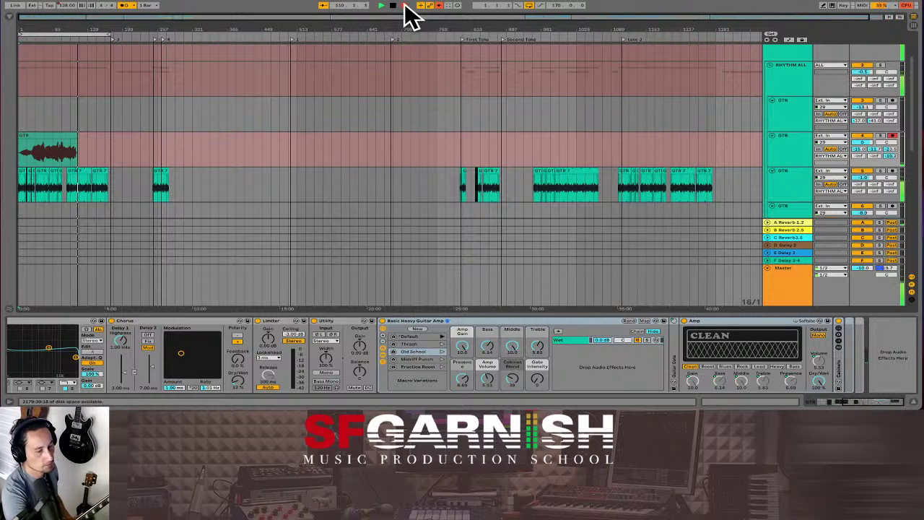
click(405, 6)
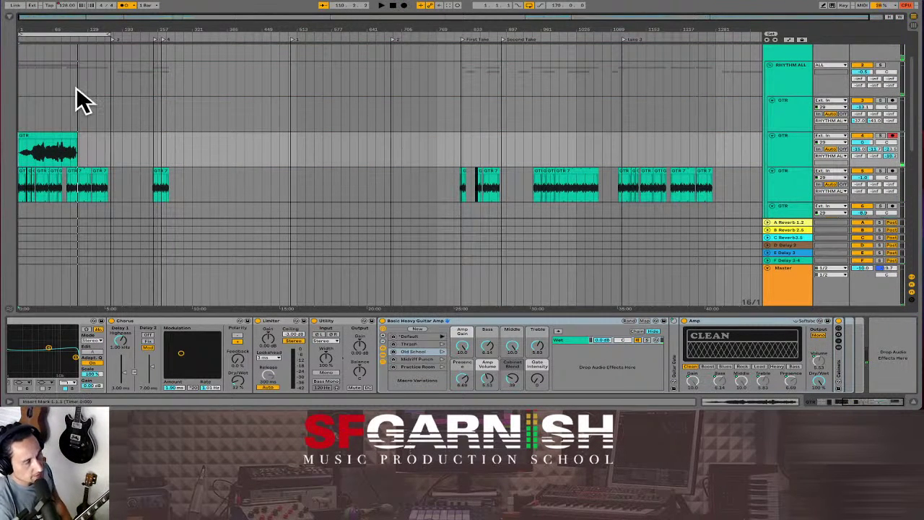
Zoom in on the recorded GTR clip and play it back from bar 13
click(41, 157)
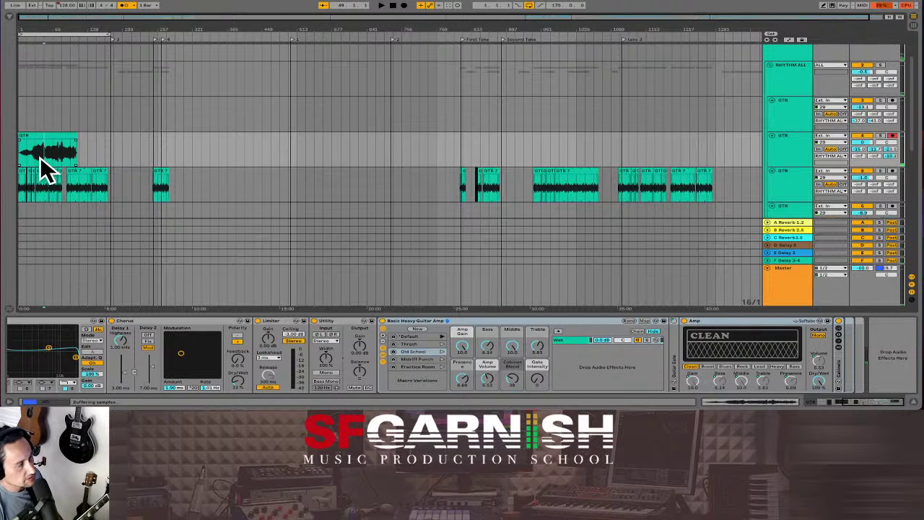
click(34, 156)
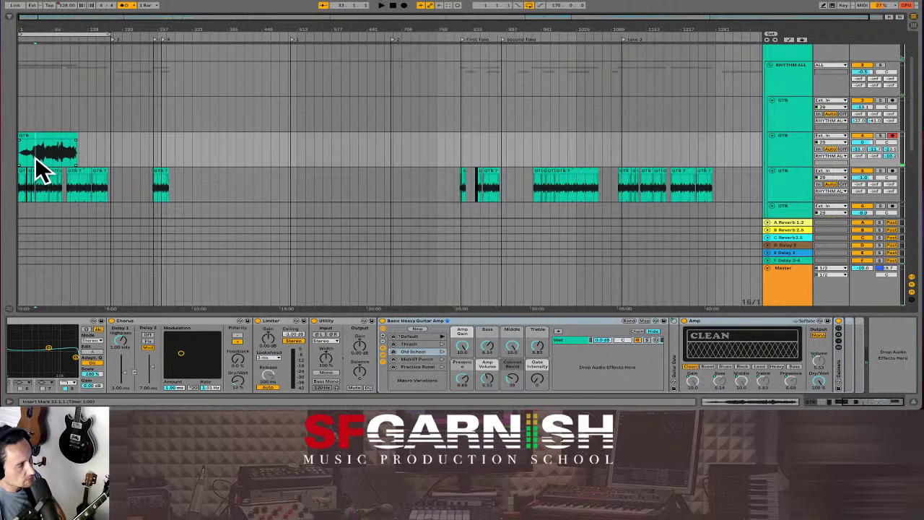
key(plus)
key(plus)
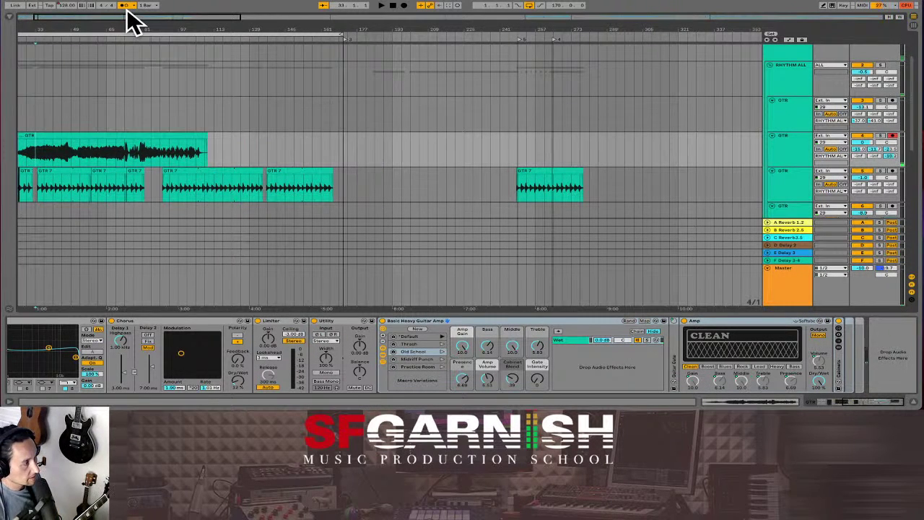
drag(128, 16, 119, 115)
click(43, 153)
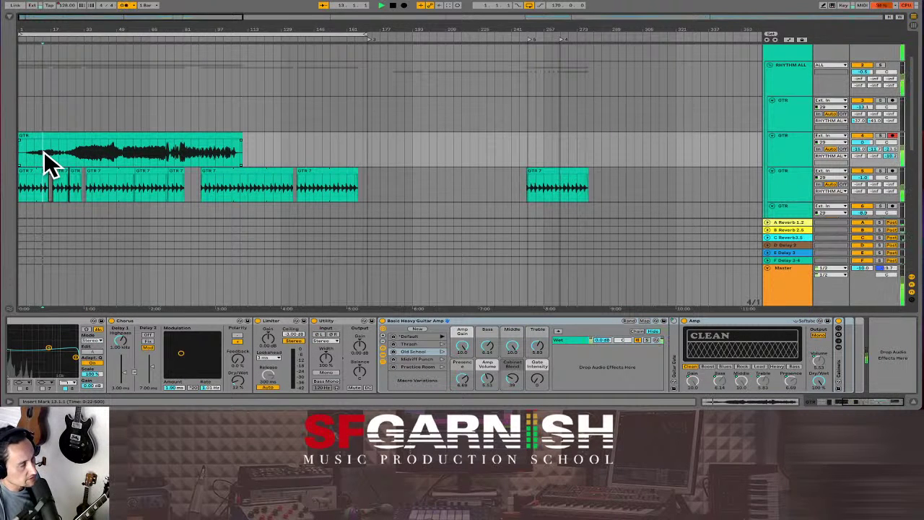
Play the take from bar 41 and lower GTR track 4's volume to -6.8 dB
click(97, 153)
key(space)
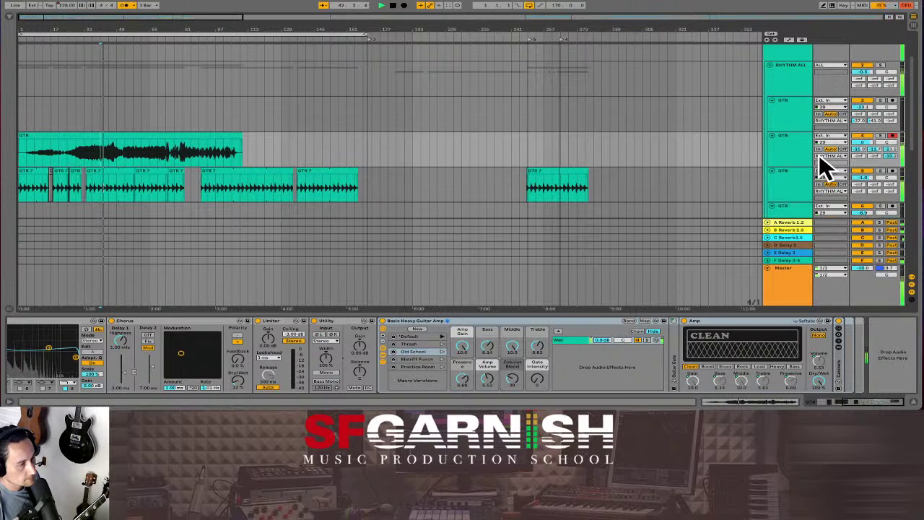
drag(858, 140, 858, 159)
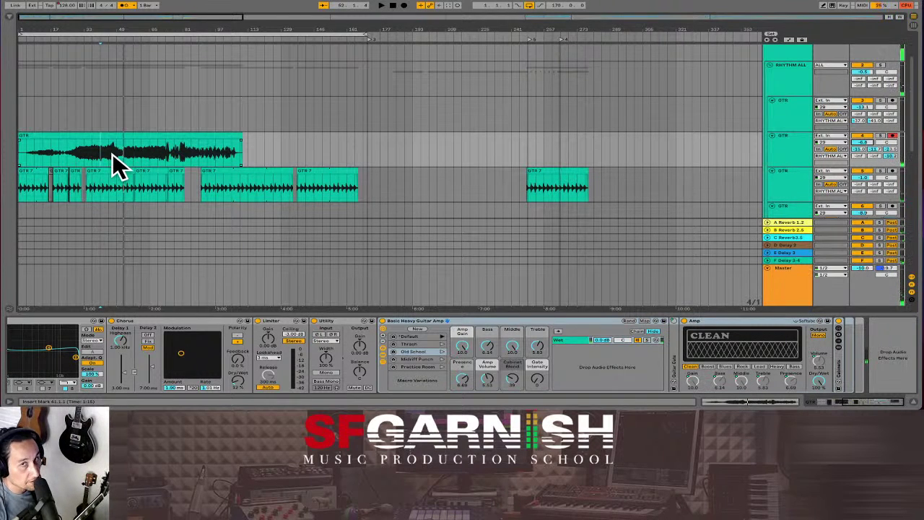
key(space)
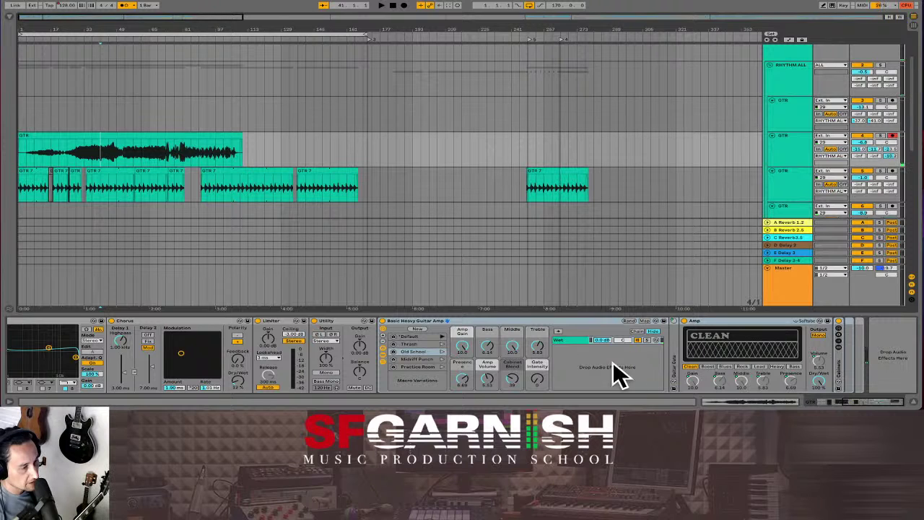
Select the Basic Heavy Guitar Amp rack and inspect track 4's device chain back to the JA VOCS rack
click(731, 328)
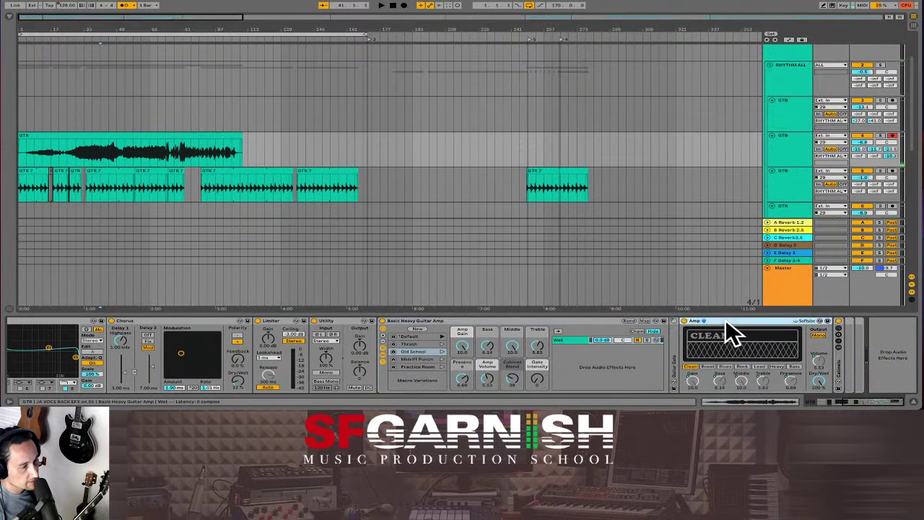
click(480, 320)
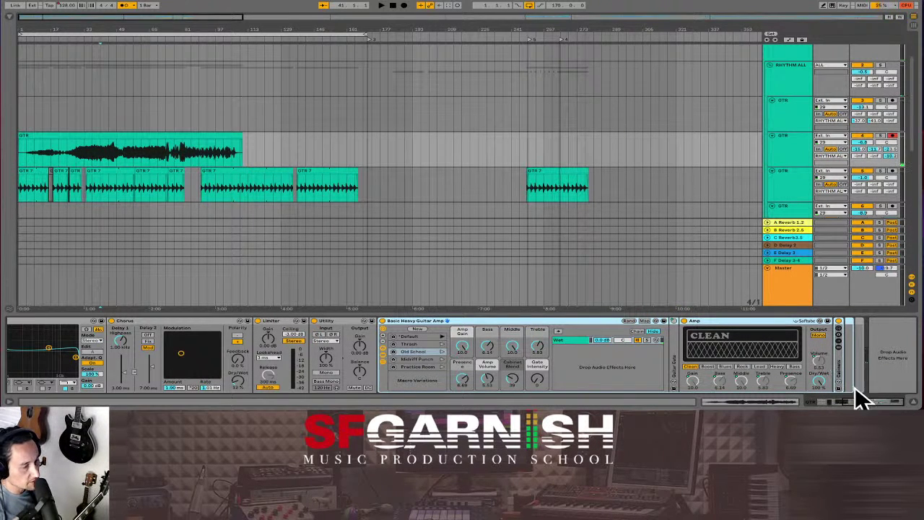
drag(867, 405, 805, 401)
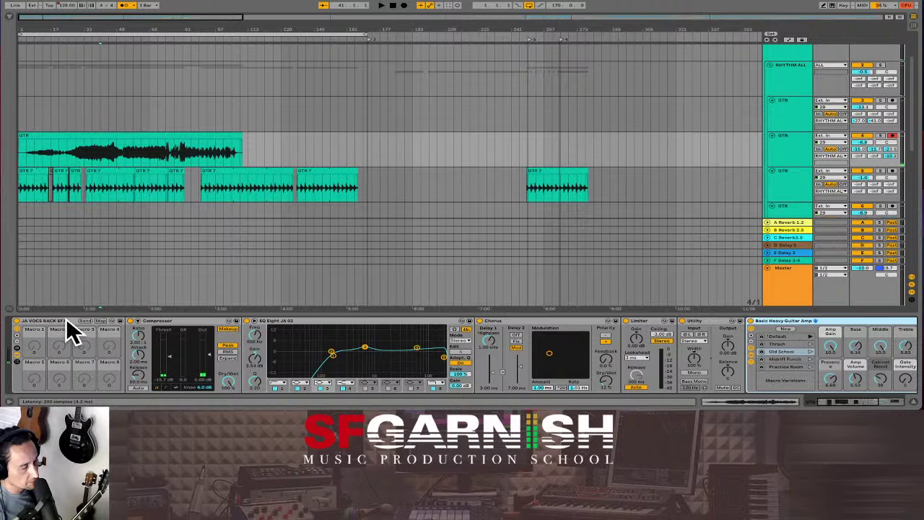
Save track 4's effect rack to the User Library as JA GTR Rack 01
click(120, 322)
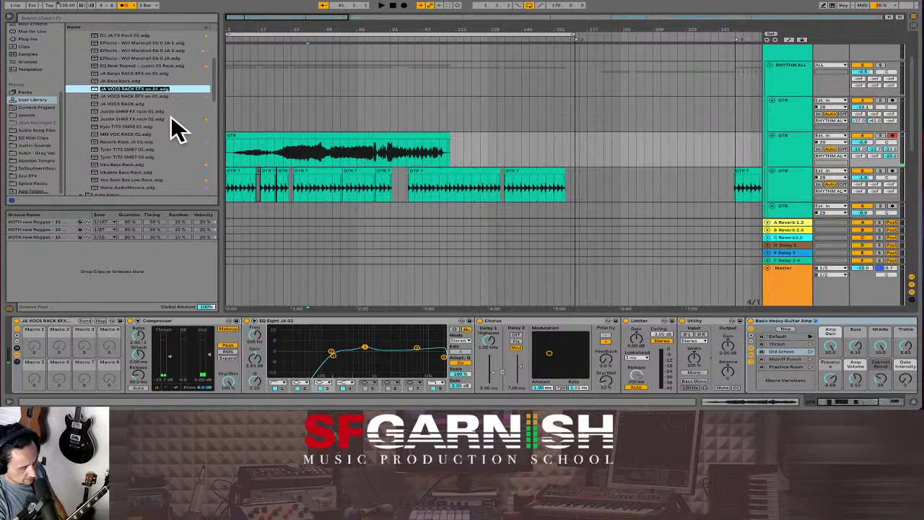
key(super+r)
text(JA)
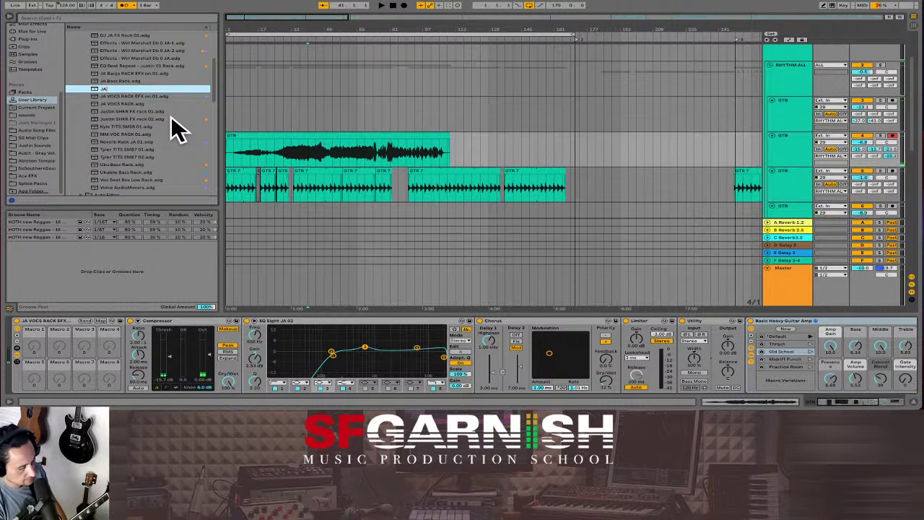
text( GTR Rack 01)
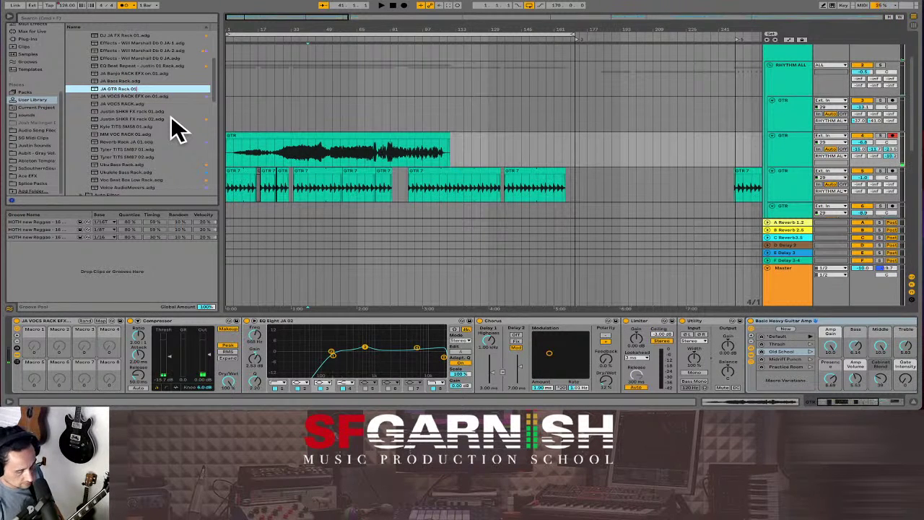
key(Return)
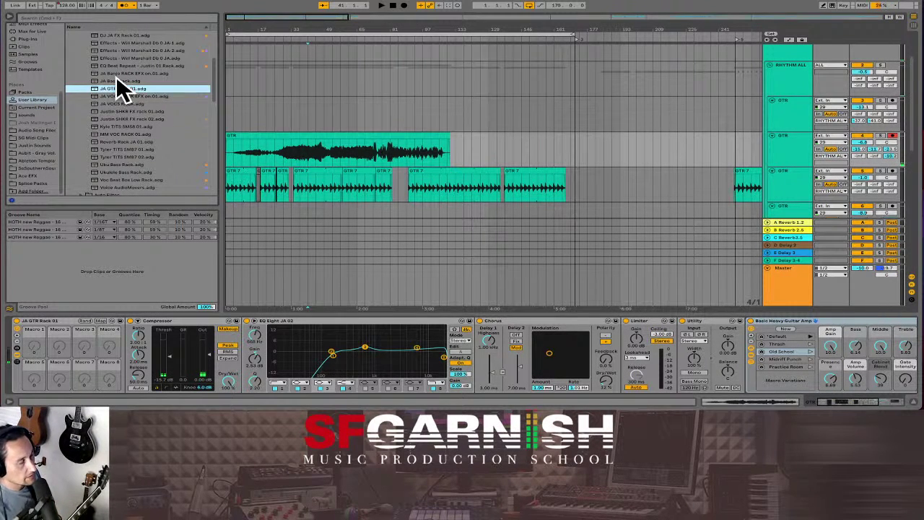
Assign JA GTR Rack 01 to the Racks custom collection and locate it there
right_click(117, 88)
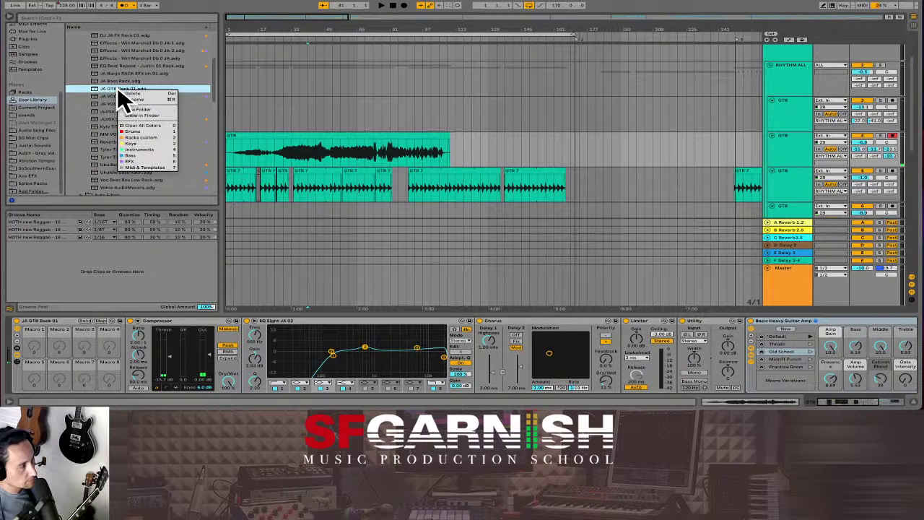
click(153, 144)
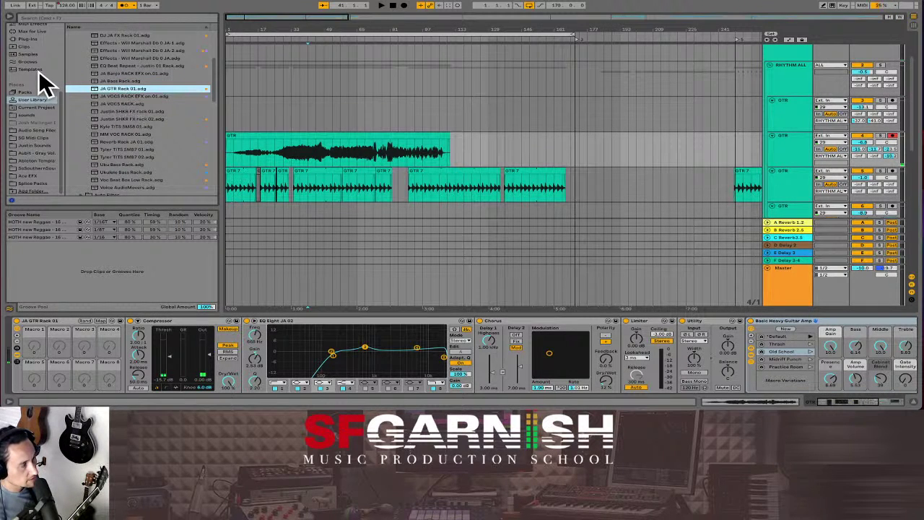
scroll(38, 70, up, 5)
click(36, 42)
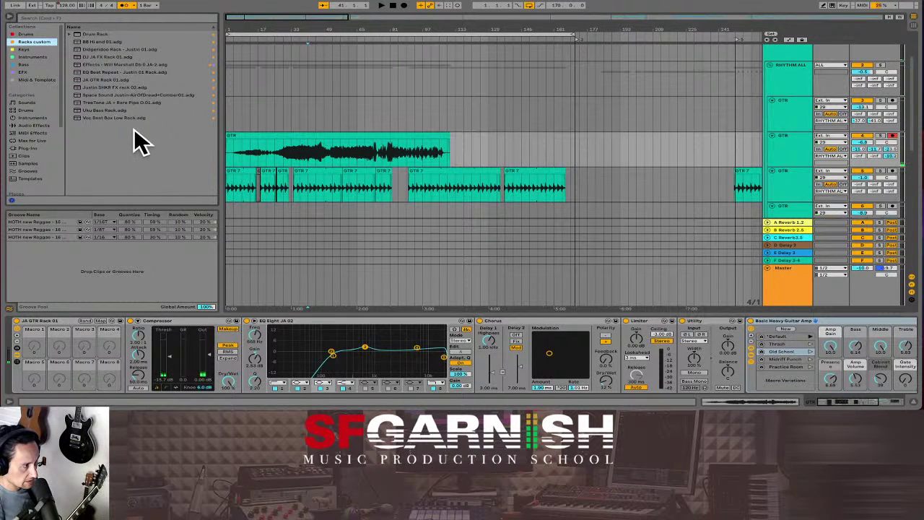
click(110, 79)
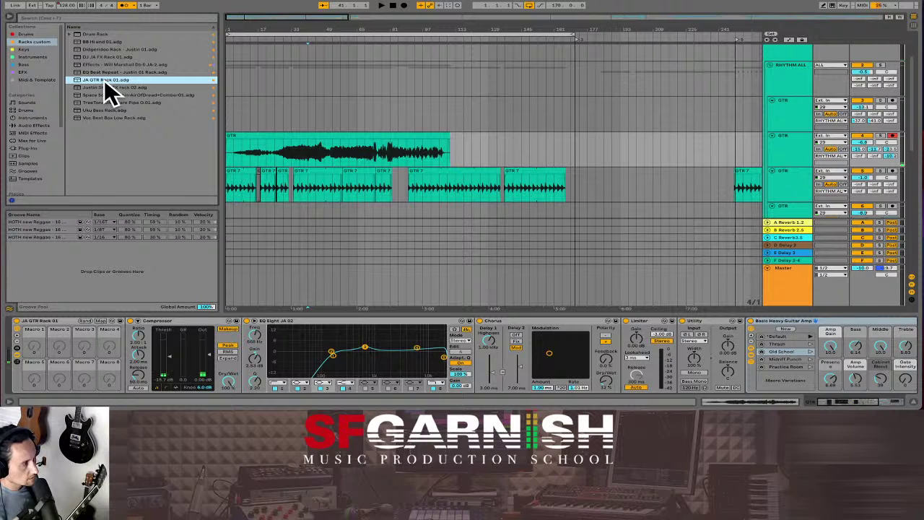
Browse the Instruments and Audio Effects categories, collapsing the EQ & Filters folder to examine the Utilities amp simulation presets
click(33, 119)
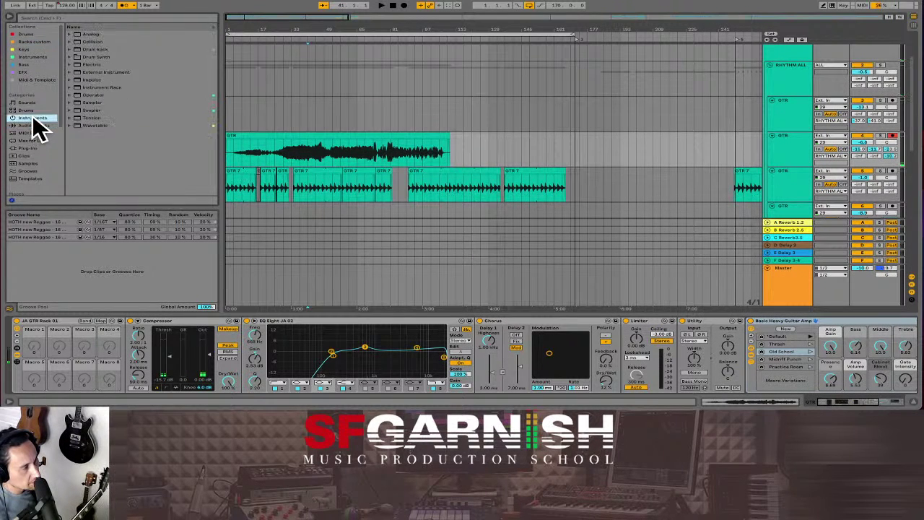
click(29, 125)
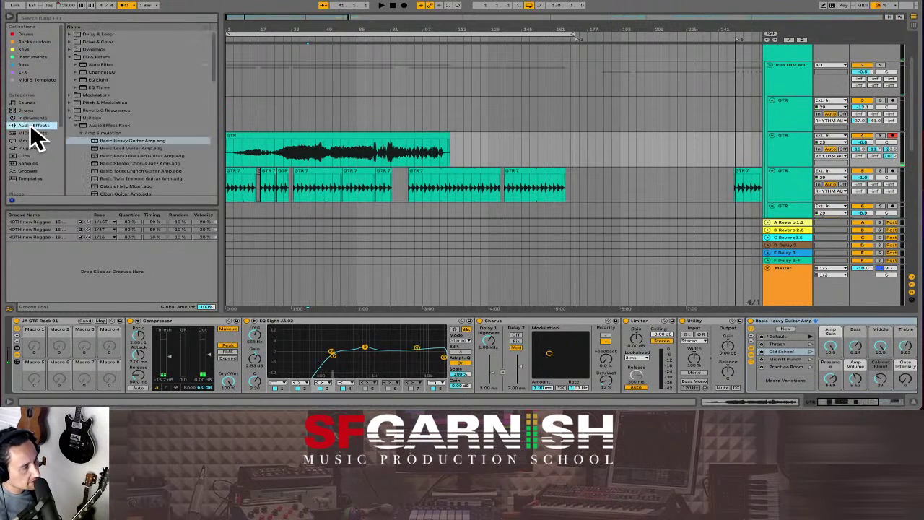
click(70, 117)
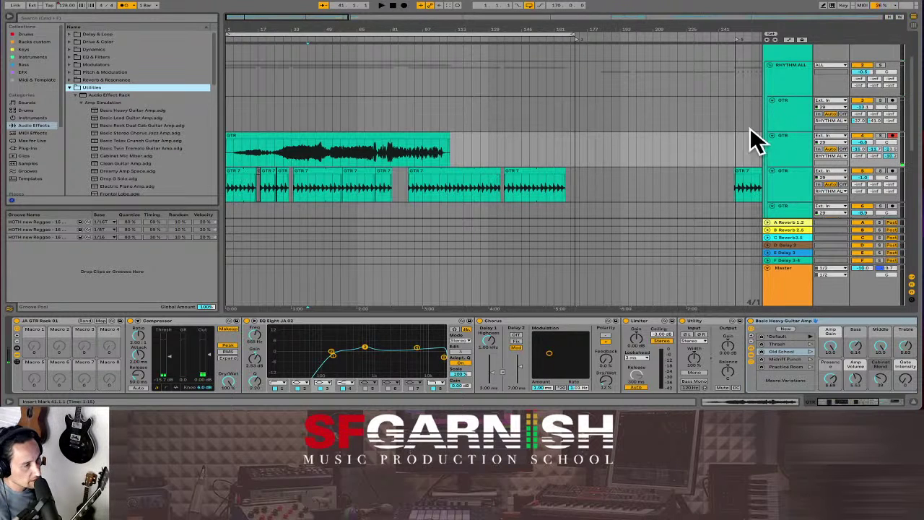
Insert a new MIDI track directly below GTR track 4 and select it
click(790, 139)
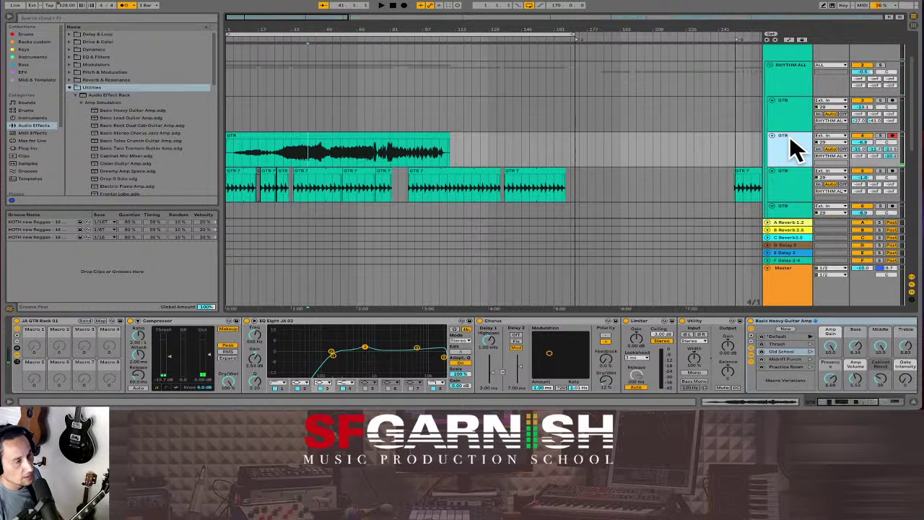
key(ctrl+shift+t)
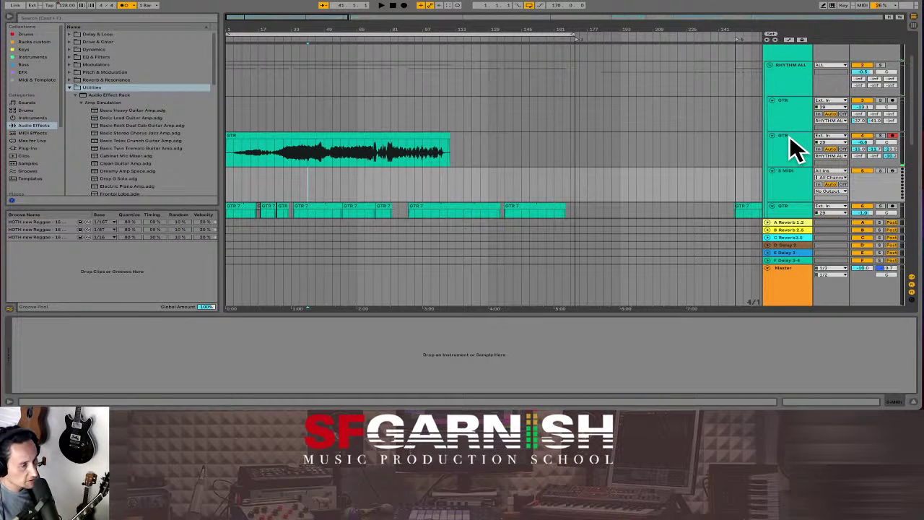
click(790, 169)
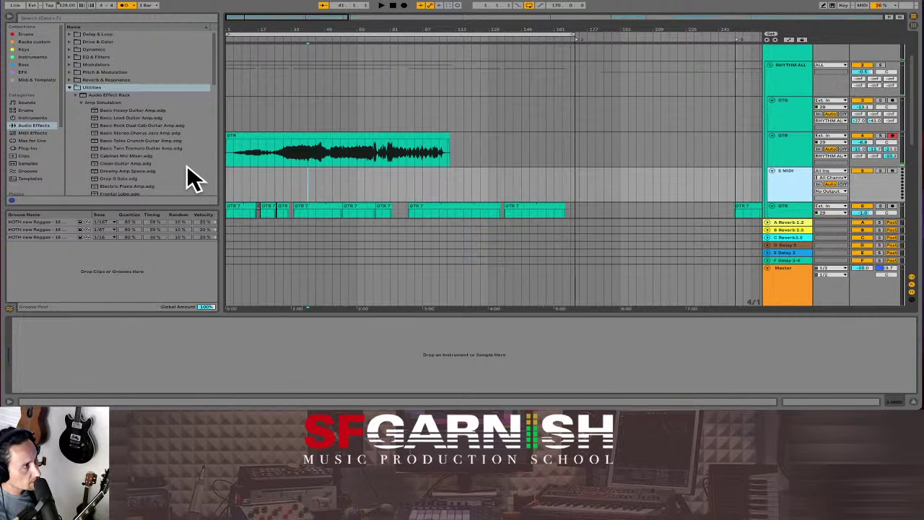
Audition sounds in the Instruments collection, including Double Bass Solo Staccato, and check the String Quartet by Spitfire Audio pack
click(32, 56)
click(110, 94)
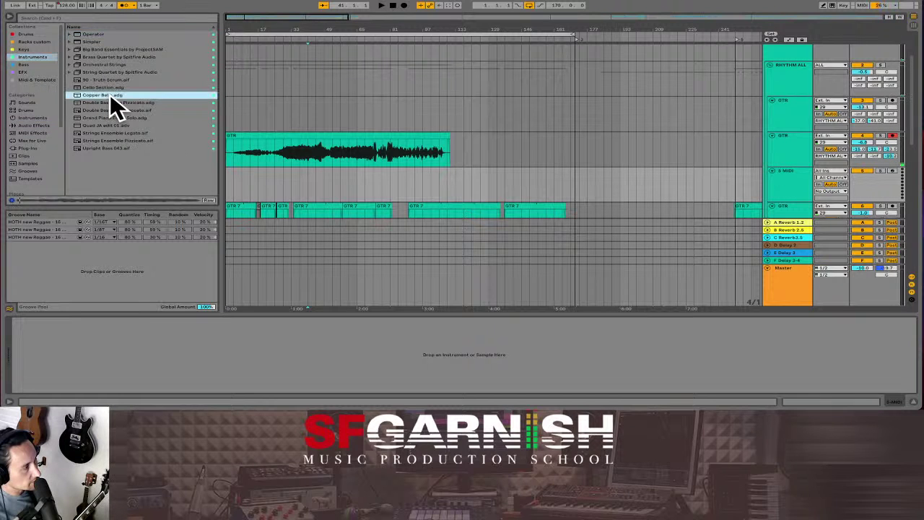
click(109, 87)
click(109, 108)
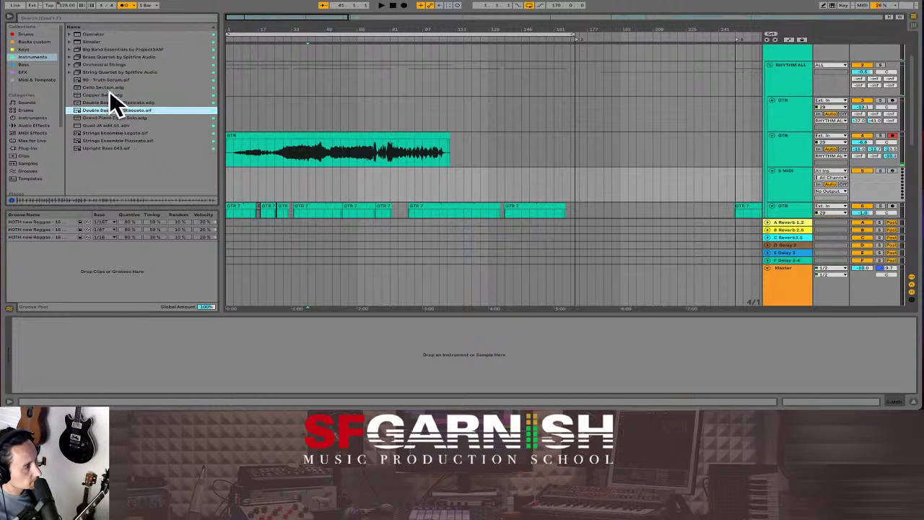
click(109, 72)
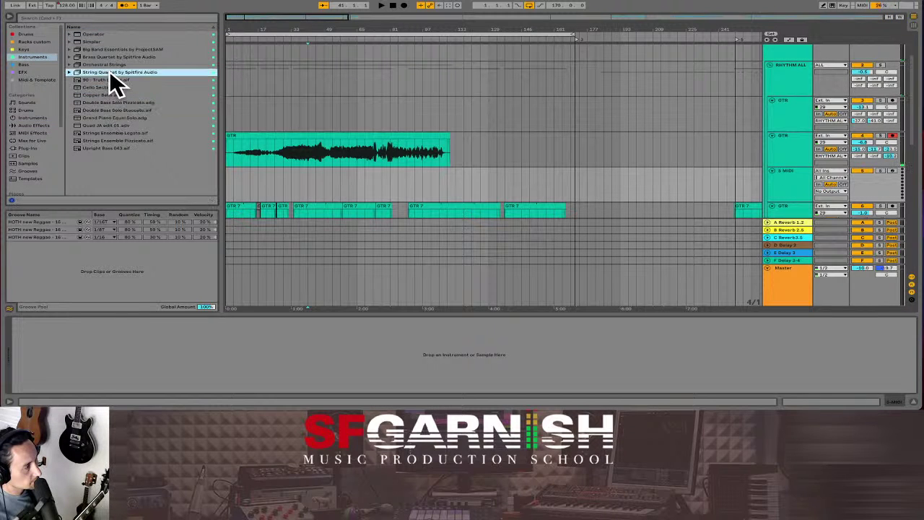
Expand Simpler's Synth Lead presets and audition the first ones, including Light Vs Dark Lead
click(70, 42)
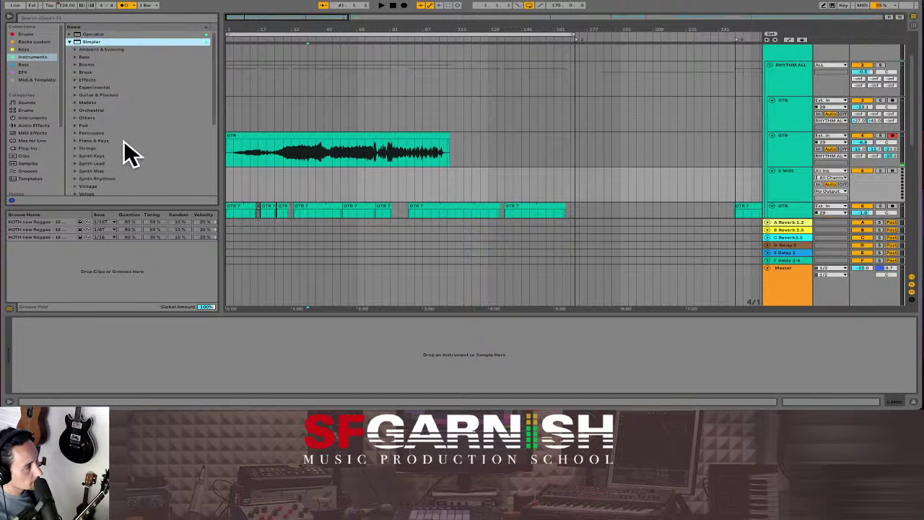
scroll(113, 130, down, 1)
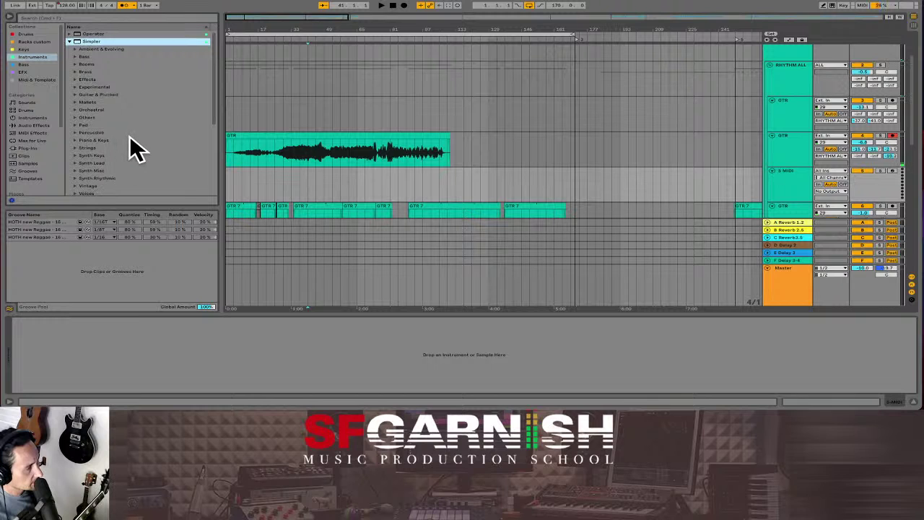
click(90, 161)
click(108, 168)
click(108, 168)
click(114, 173)
click(113, 173)
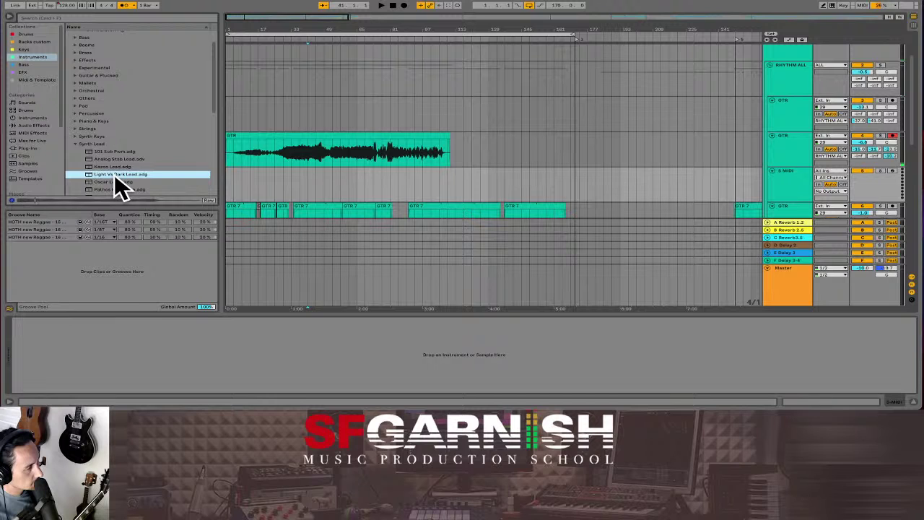
scroll(114, 173, down, 1)
click(114, 172)
Audition more Synth Lead presets, including Soaver Lead, Super Soaver Lead and Ring Modular Lead
scroll(114, 174, down, 3)
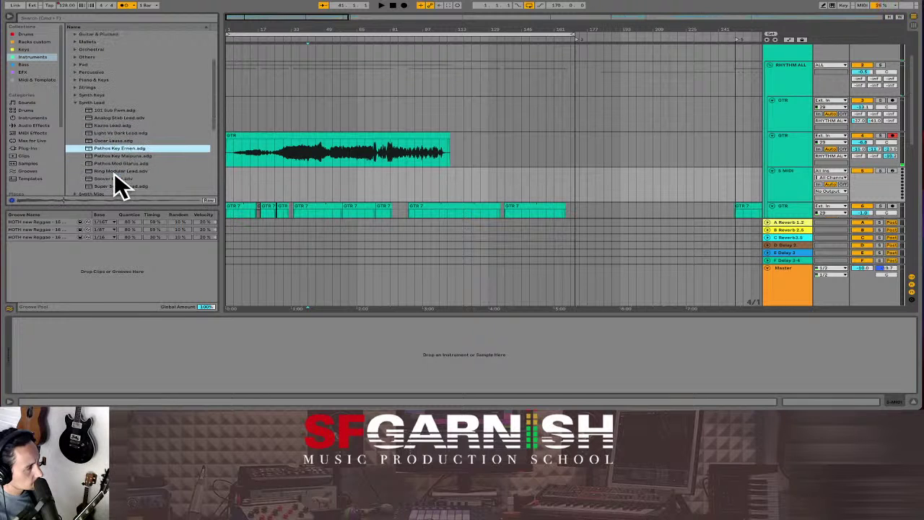
click(118, 164)
click(124, 179)
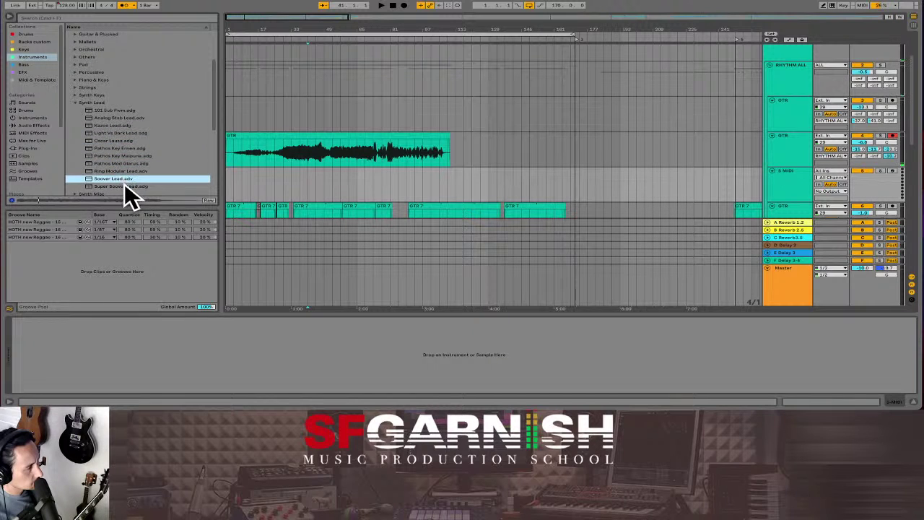
click(125, 185)
click(125, 170)
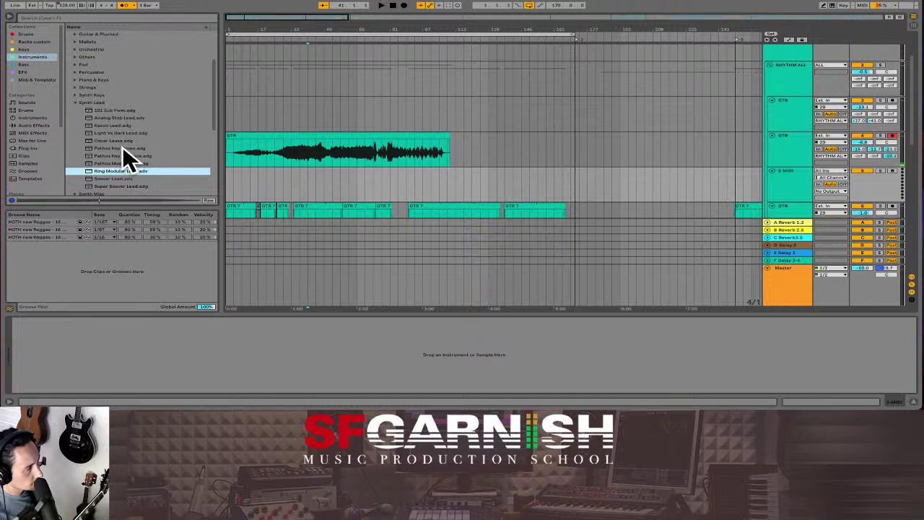
click(122, 147)
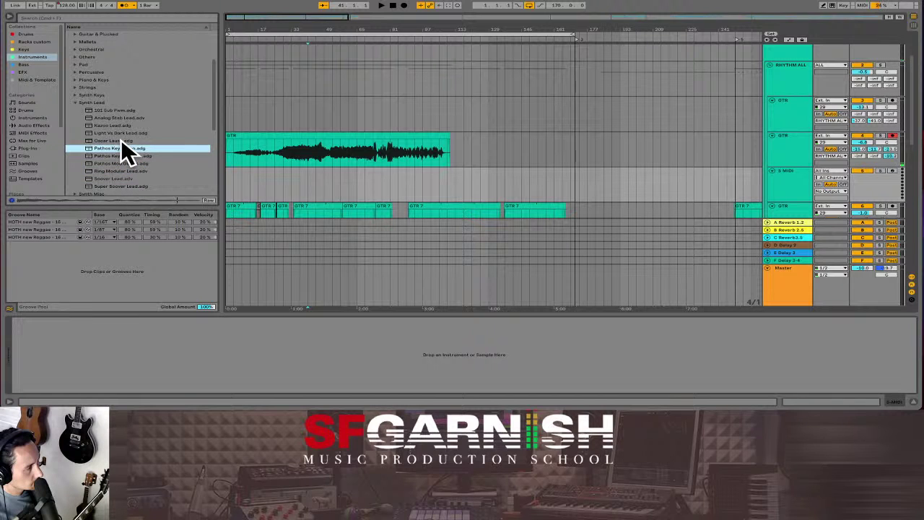
click(121, 141)
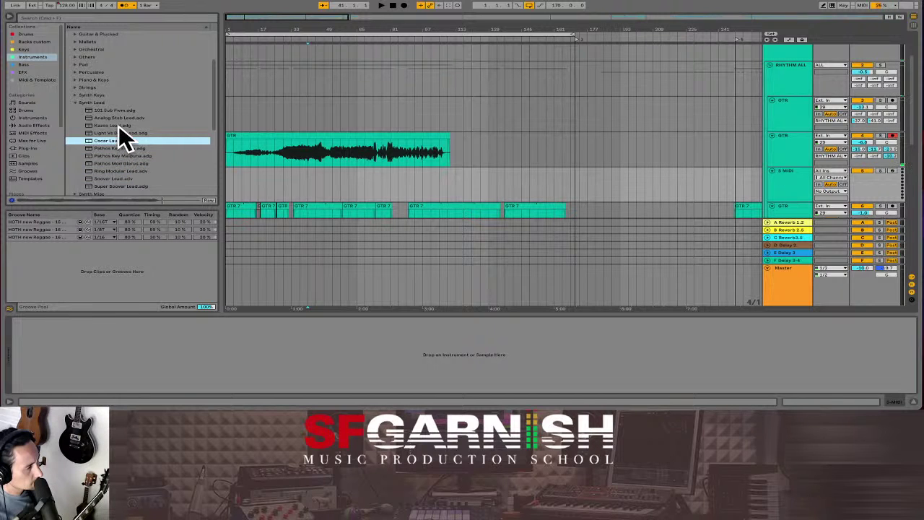
click(119, 126)
Audition Simpler's Synth Keys presets, including Mister M Piano, Oscar Boke and Reverberant Keys
scroll(75, 98, up, 1)
click(76, 101)
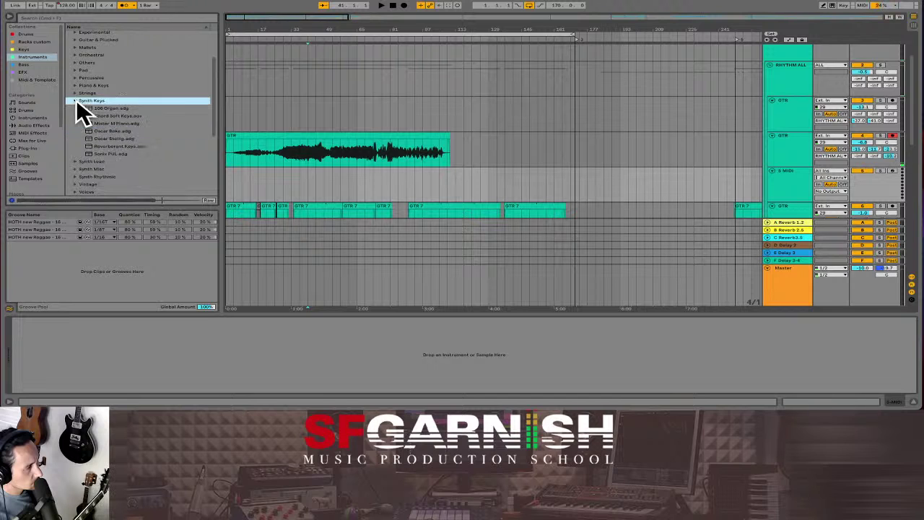
click(105, 107)
click(114, 116)
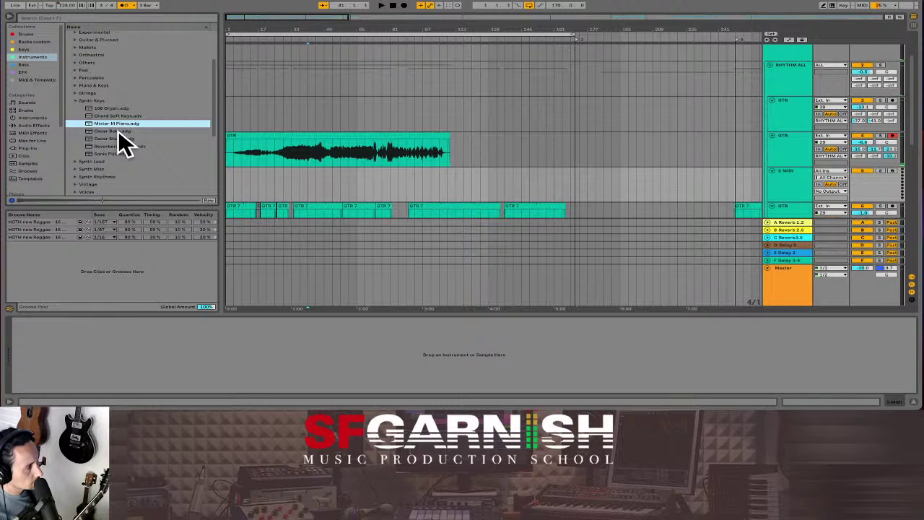
click(119, 131)
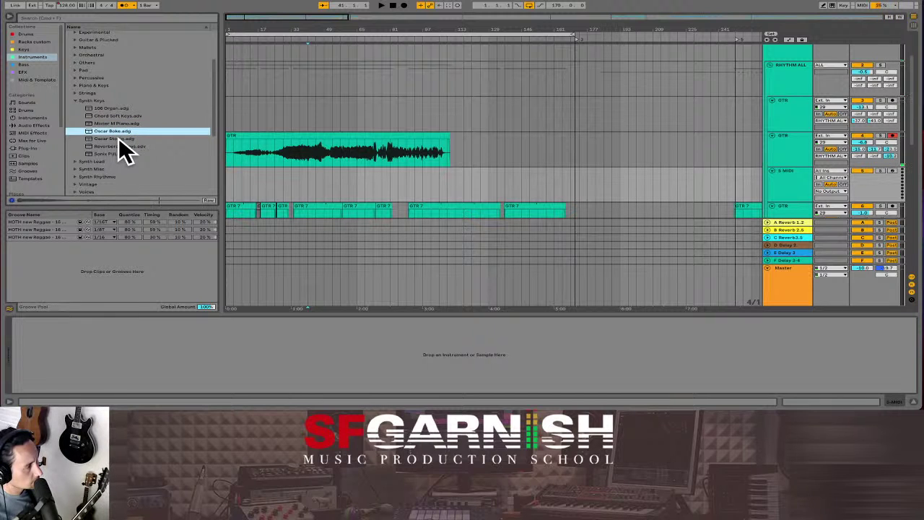
click(119, 138)
click(122, 146)
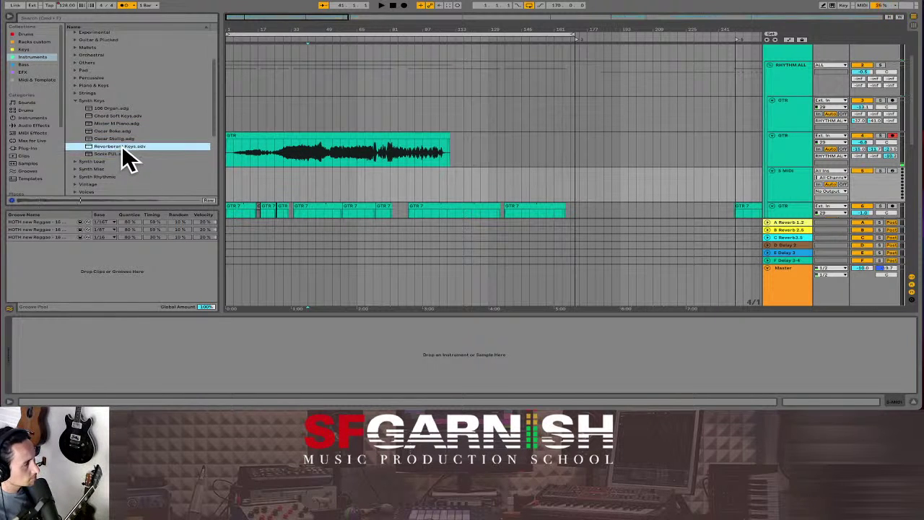
click(115, 124)
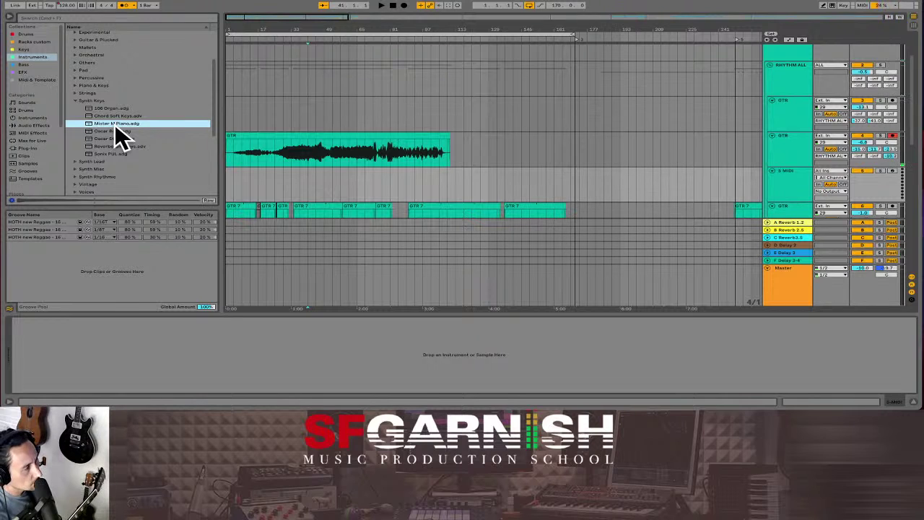
click(76, 101)
Audition Simpler's Piano & Keys presets, including E-Piano CMin7 Chord, Organ Chimes & Dimes and Organ Joyous Tonewheels
click(76, 86)
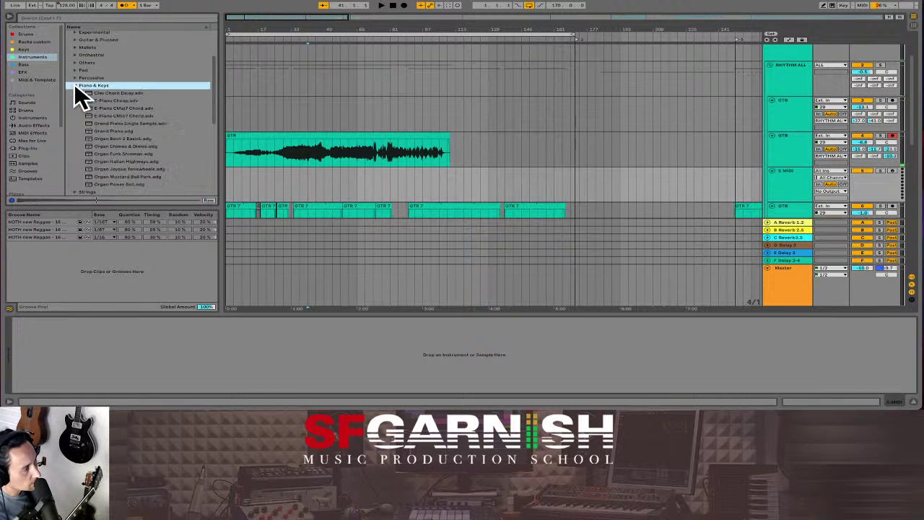
click(117, 93)
click(122, 116)
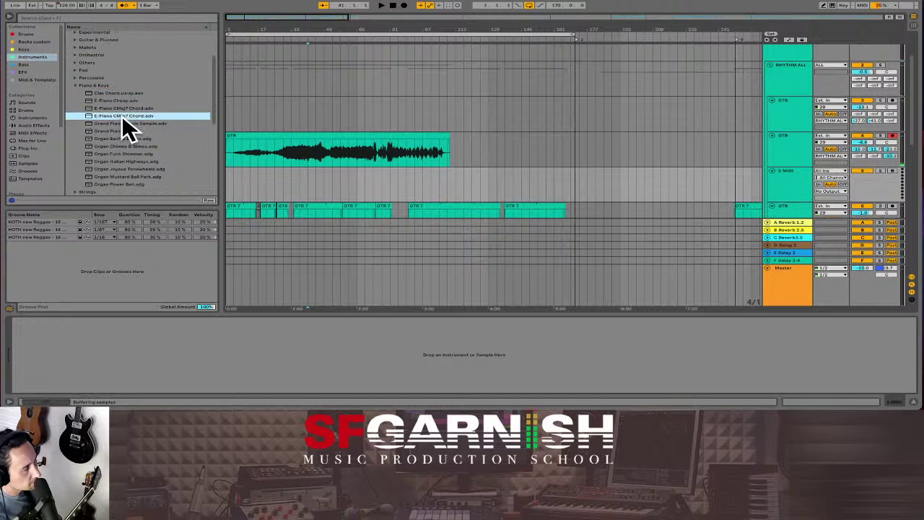
click(123, 146)
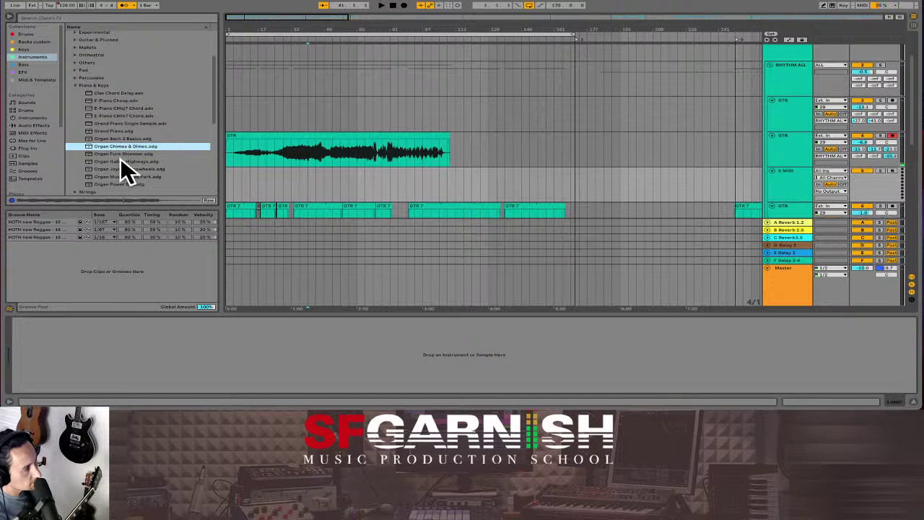
click(121, 161)
click(127, 169)
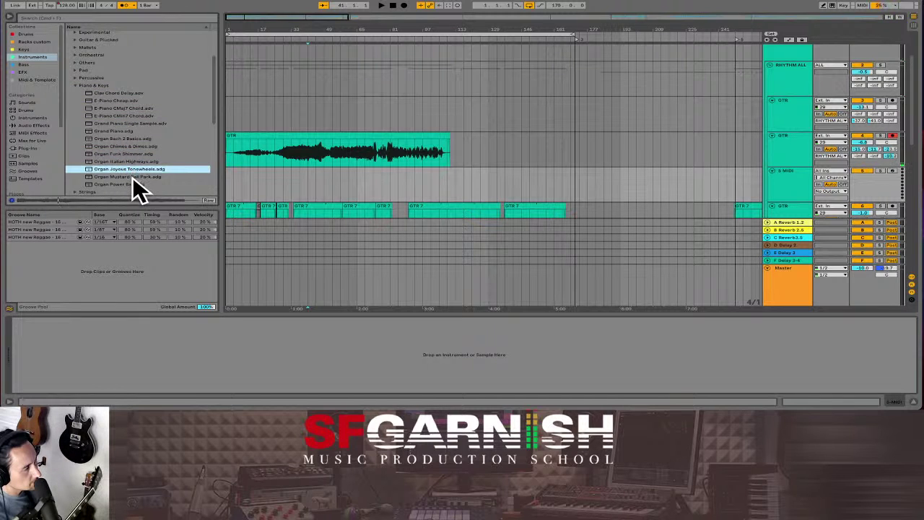
click(132, 176)
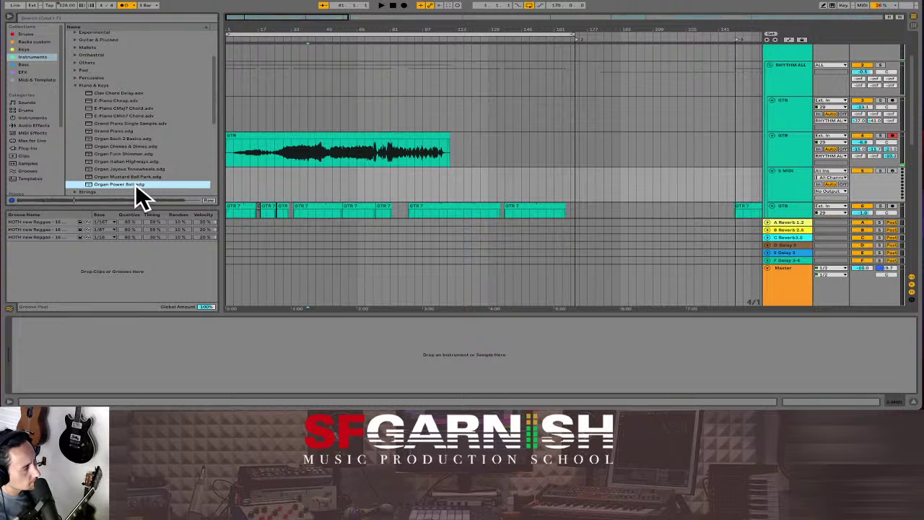
Audition more Piano & Keys presets, including Organ Power Ball, Organ Mustard Ball Park and Clav Chord Delay
click(135, 181)
click(132, 169)
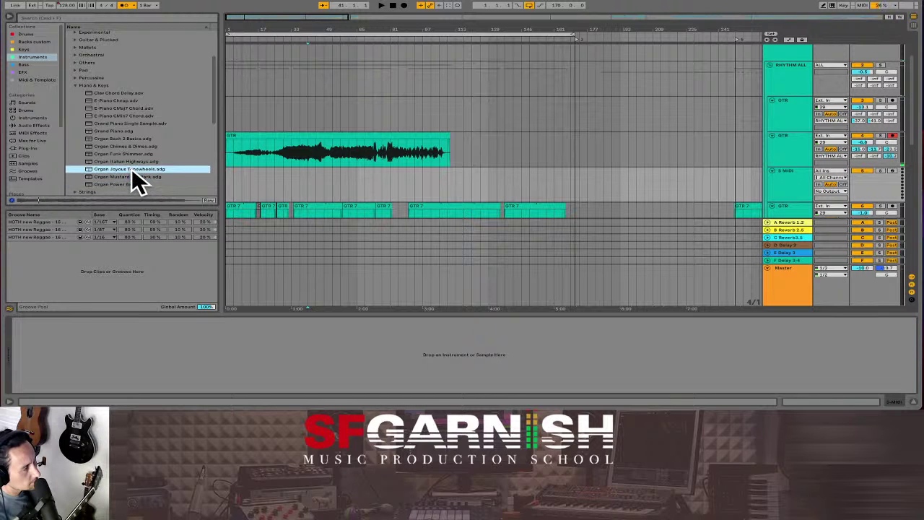
click(128, 176)
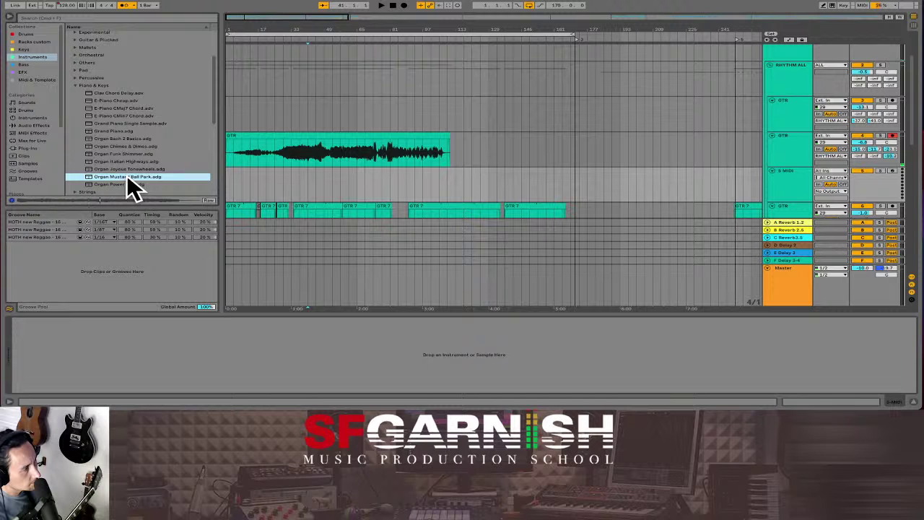
click(117, 92)
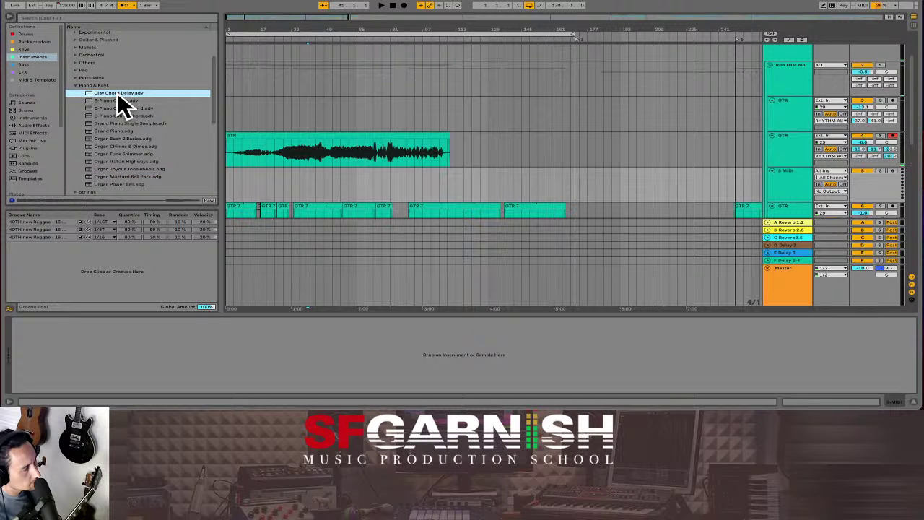
Expand the Percussive presets and audition several, including Ballgong, Colorur, Formbar, Metallurg and Transient
click(75, 78)
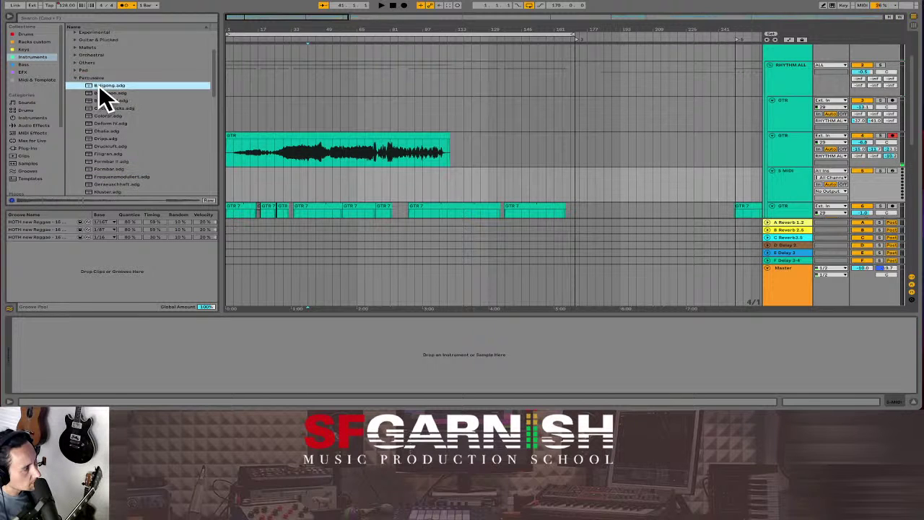
click(111, 122)
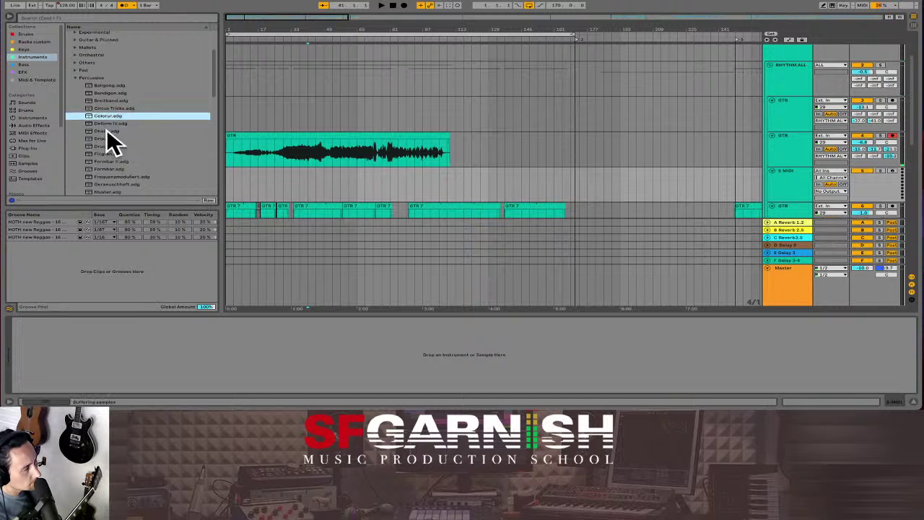
click(102, 162)
click(109, 169)
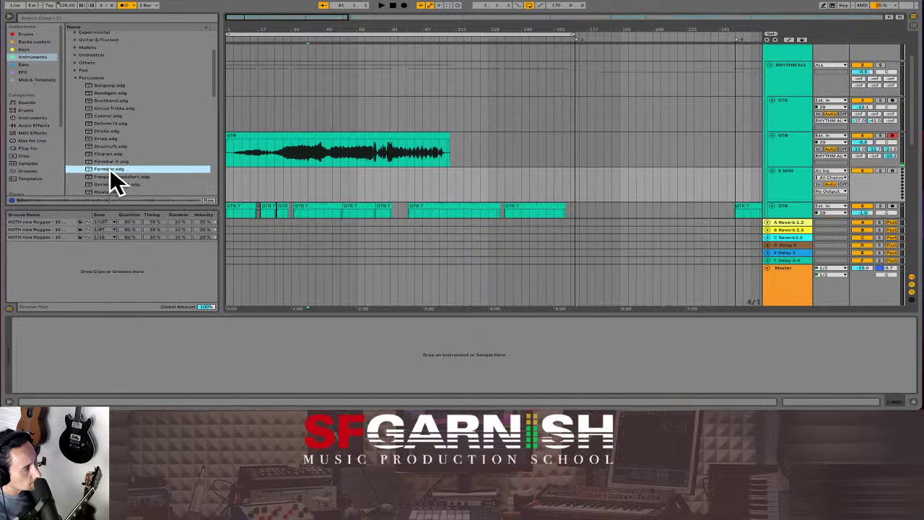
click(109, 168)
click(109, 168)
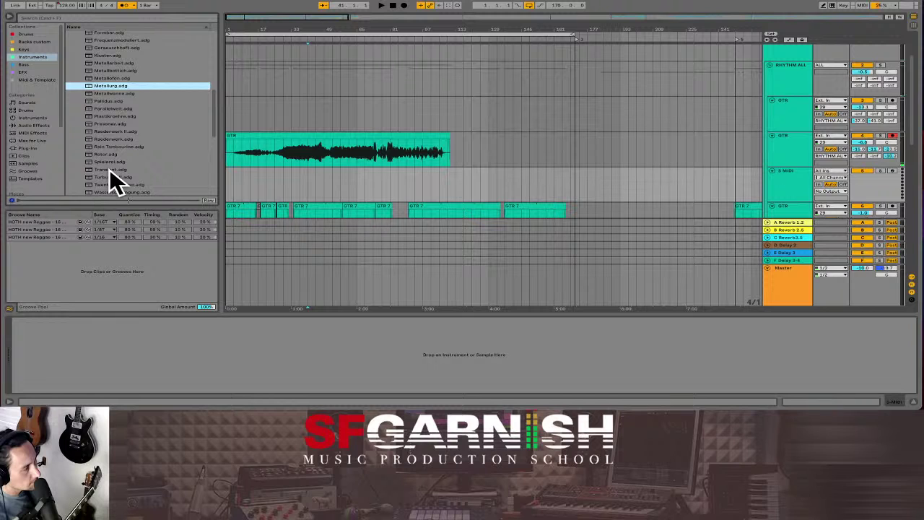
click(109, 169)
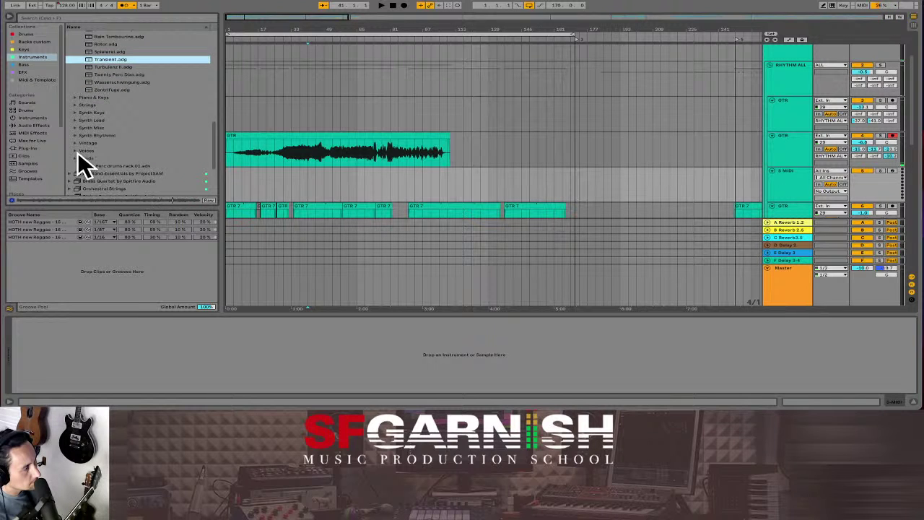
Expand the Voices presets and audition Sliced Melodies Maike & Niklas and Glowing Choir Female
click(74, 150)
click(125, 145)
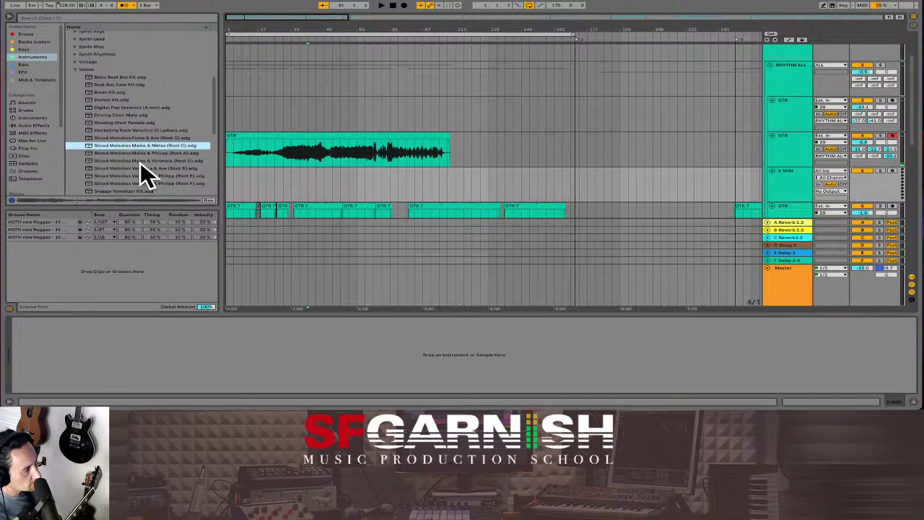
click(129, 122)
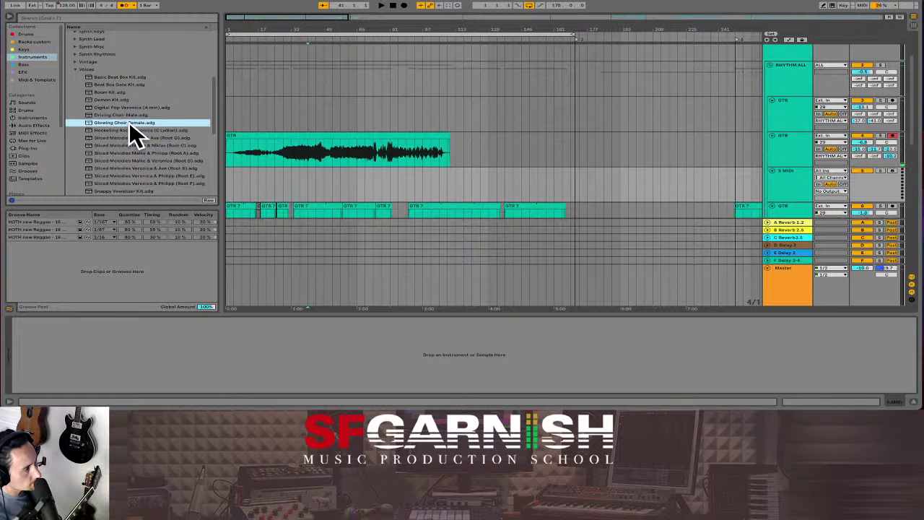
Expand the Vintage presets and audition the first ones, including 5th Lead, Atmakrak, Bad Buttah and Analog Kat
click(75, 61)
click(114, 69)
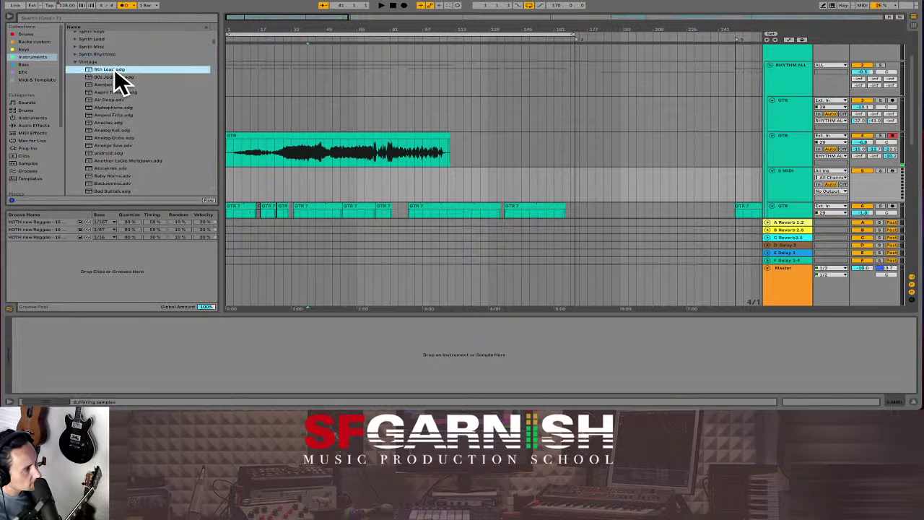
click(124, 137)
click(124, 145)
click(124, 168)
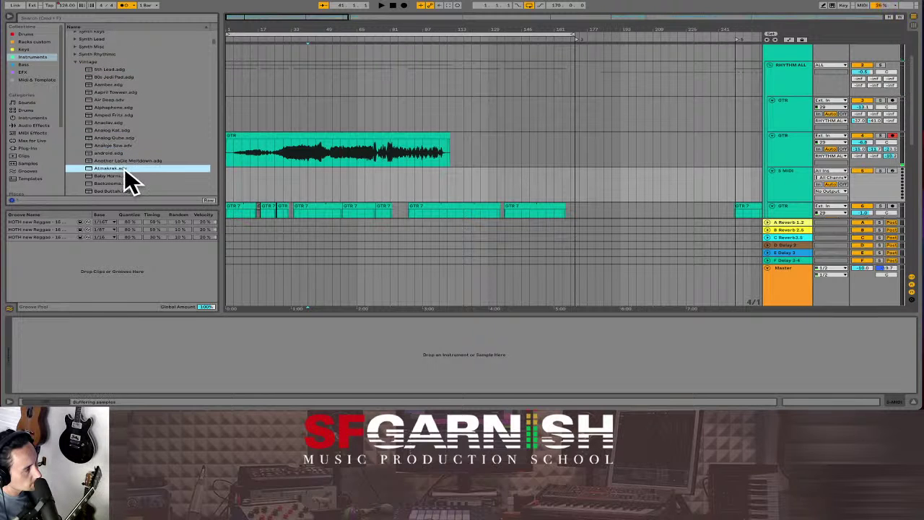
click(125, 175)
click(124, 183)
click(124, 190)
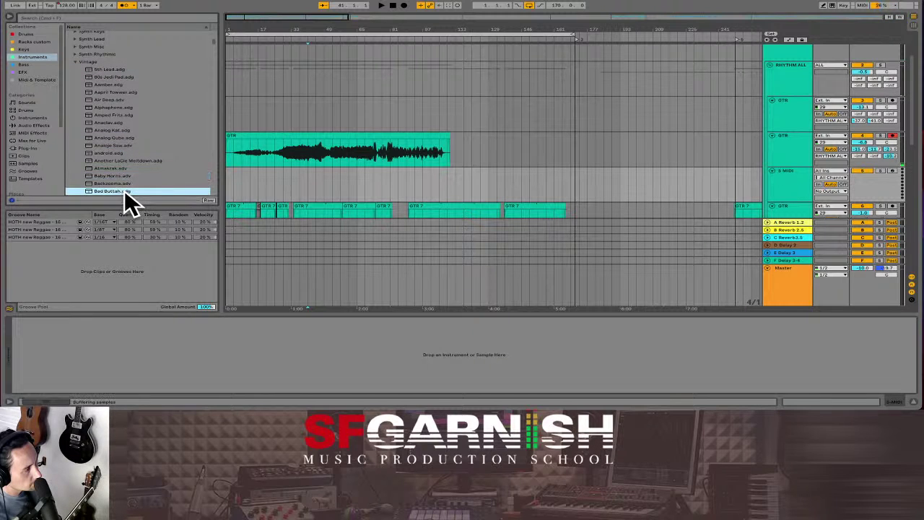
click(123, 123)
click(123, 130)
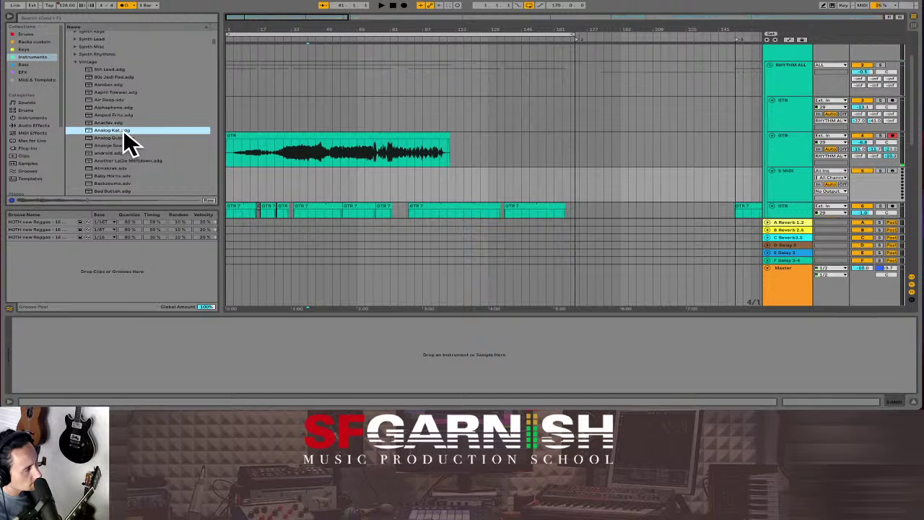
Audition the Vintage presets from Bassment Dubstoppa to Blerbierb, including Before The Jungle, Bell Curve, Big Burt and Bleeper
scroll(123, 140, down, 4)
click(123, 161)
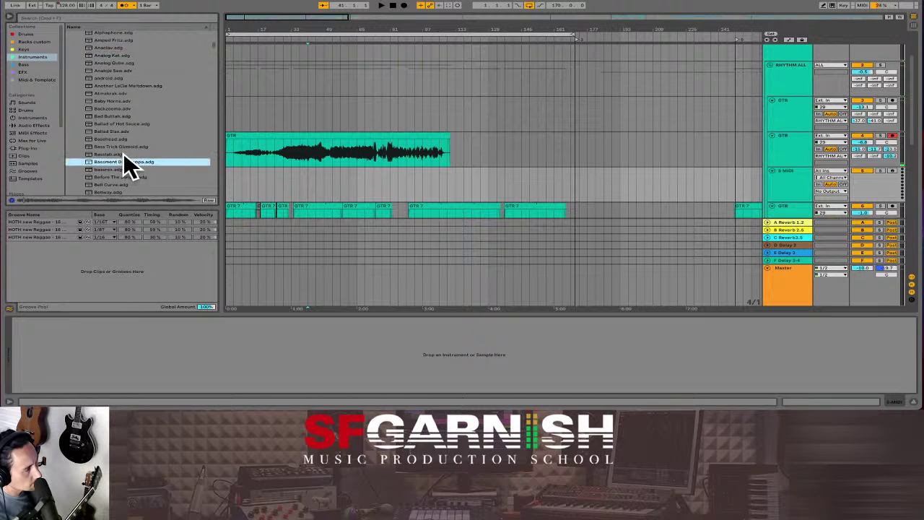
click(128, 174)
scroll(128, 173, down, 3)
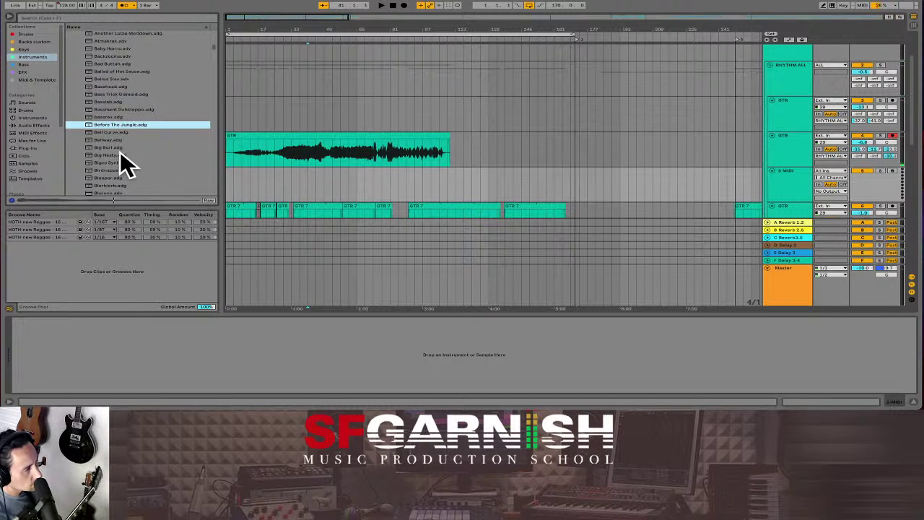
click(118, 140)
click(117, 132)
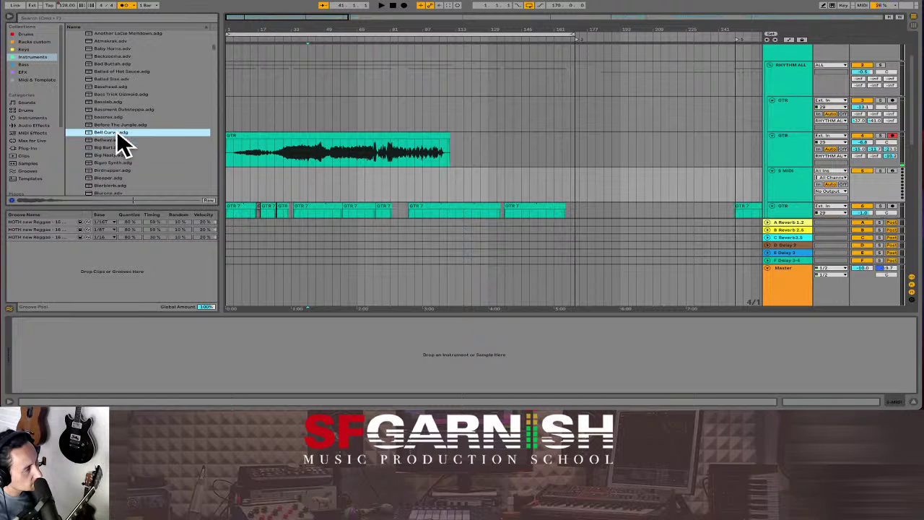
click(119, 148)
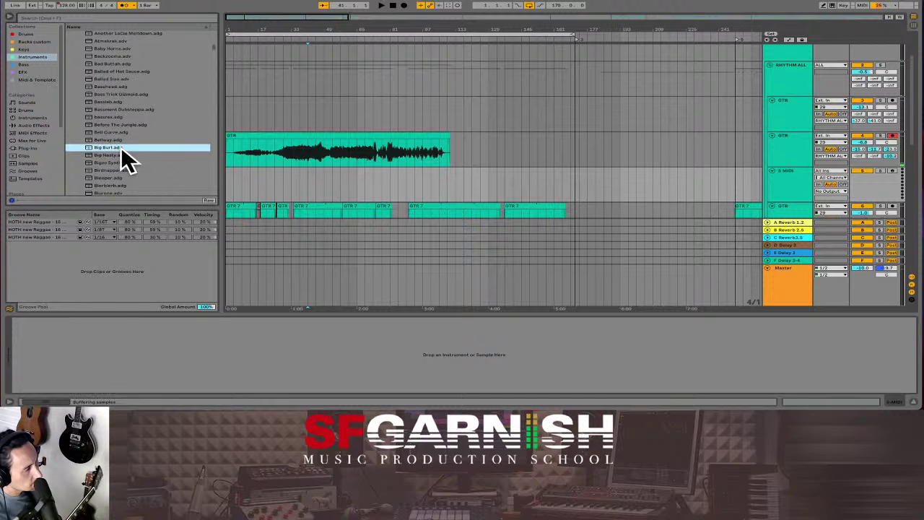
click(118, 139)
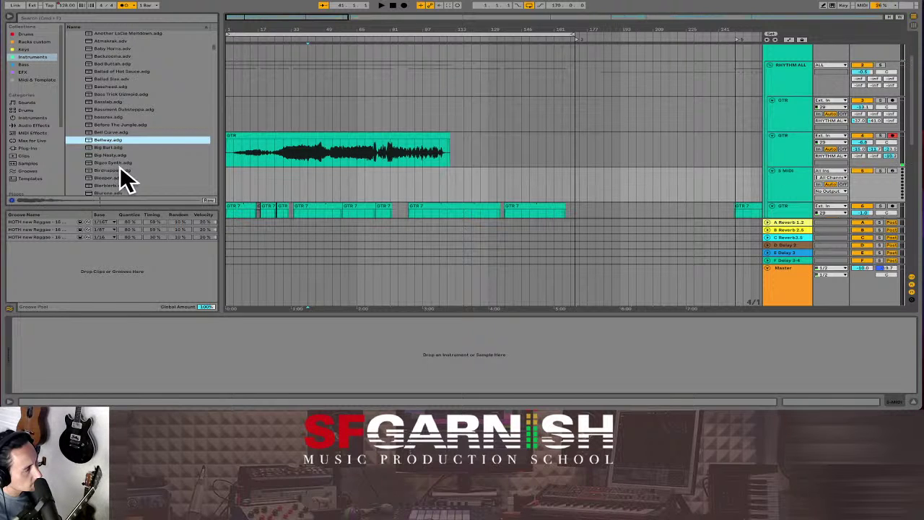
click(124, 177)
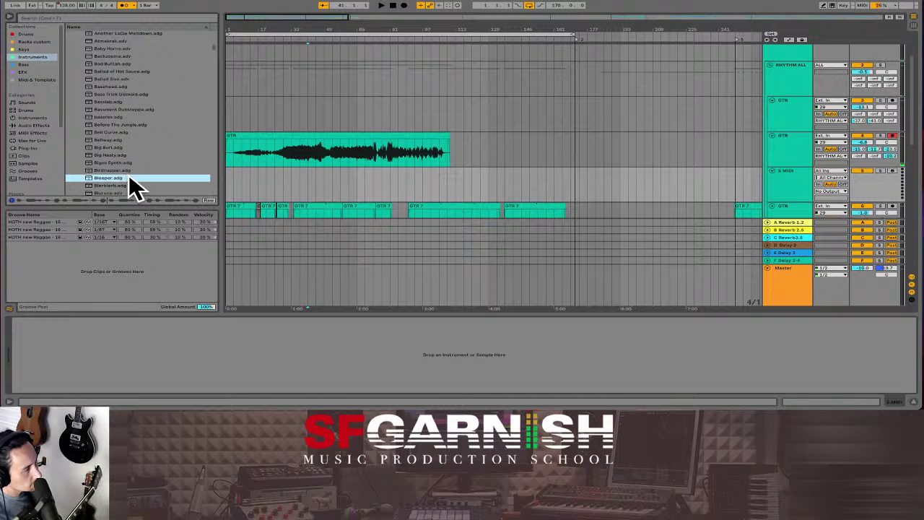
click(108, 185)
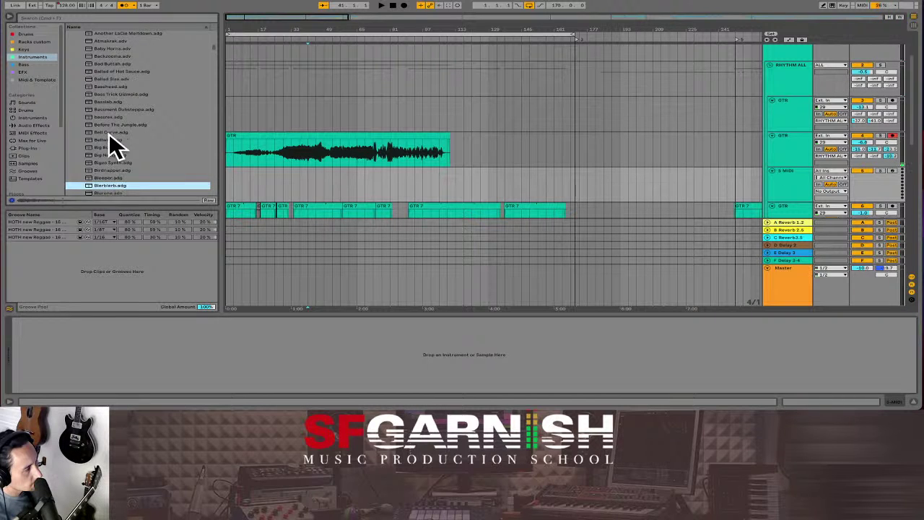
Audition further Vintage presets down to the letter C, including Casio Funk and Combover
click(109, 132)
scroll(110, 132, down, 5)
click(111, 135)
click(123, 156)
scroll(123, 156, down, 3)
click(123, 156)
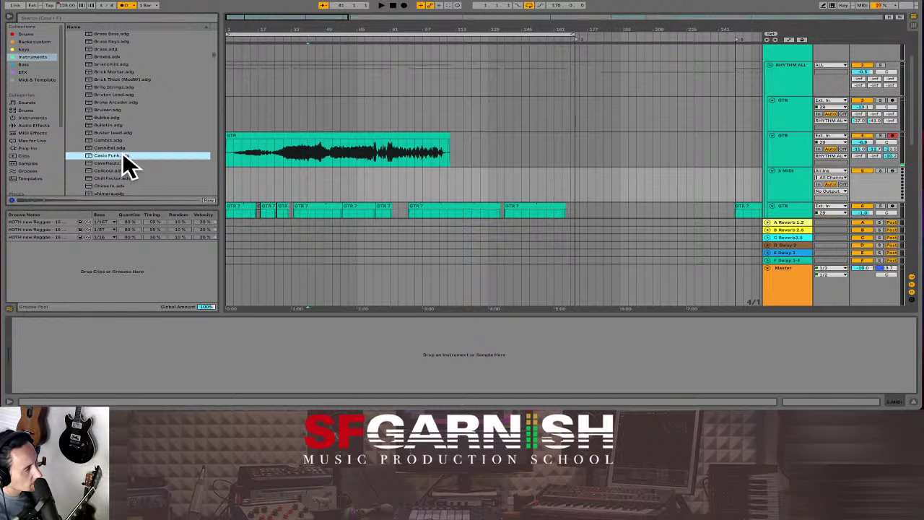
scroll(123, 156, down, 3)
click(123, 154)
scroll(122, 153, down, 3)
click(122, 153)
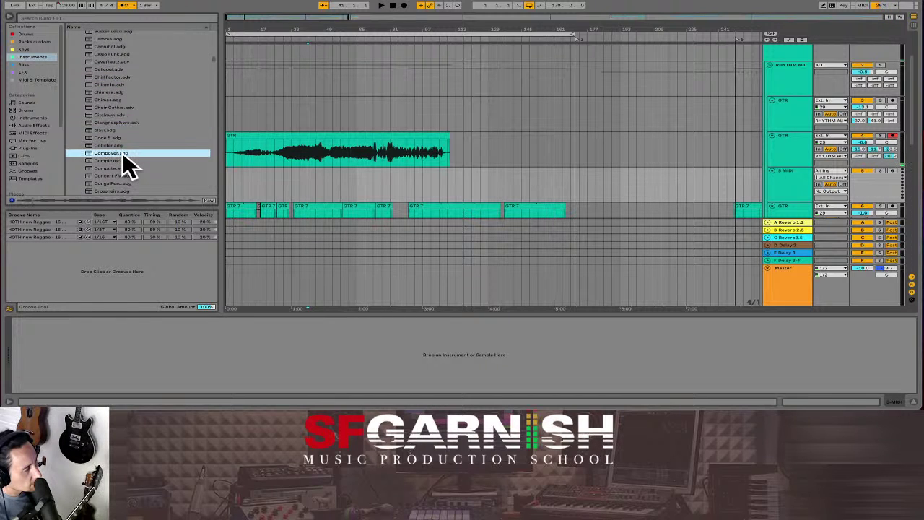
Audition the Vintage presets from Conga Perc to Dark Strings, including Crosshairs and crosswave3
scroll(122, 152, down, 3)
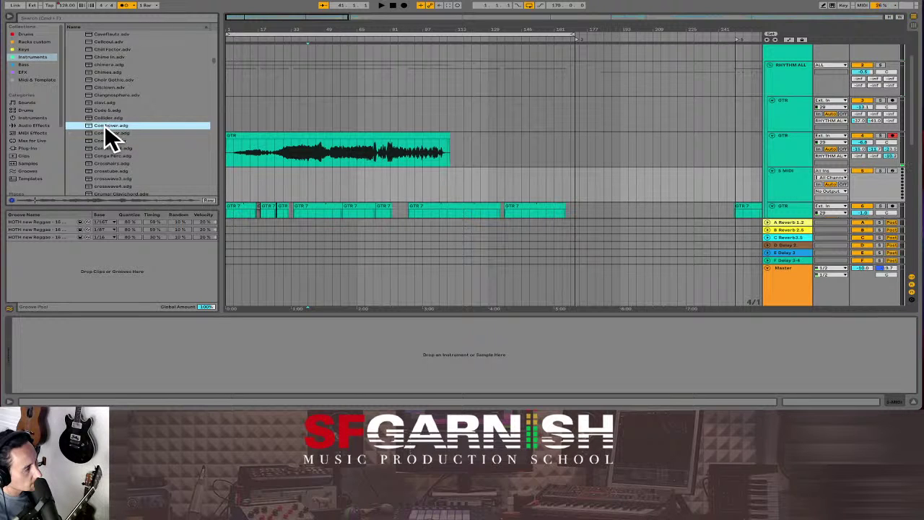
click(110, 156)
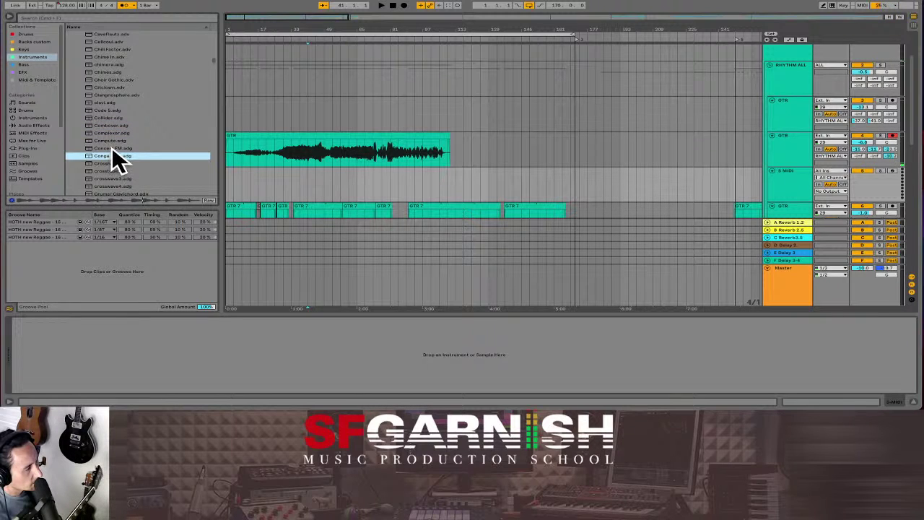
click(112, 164)
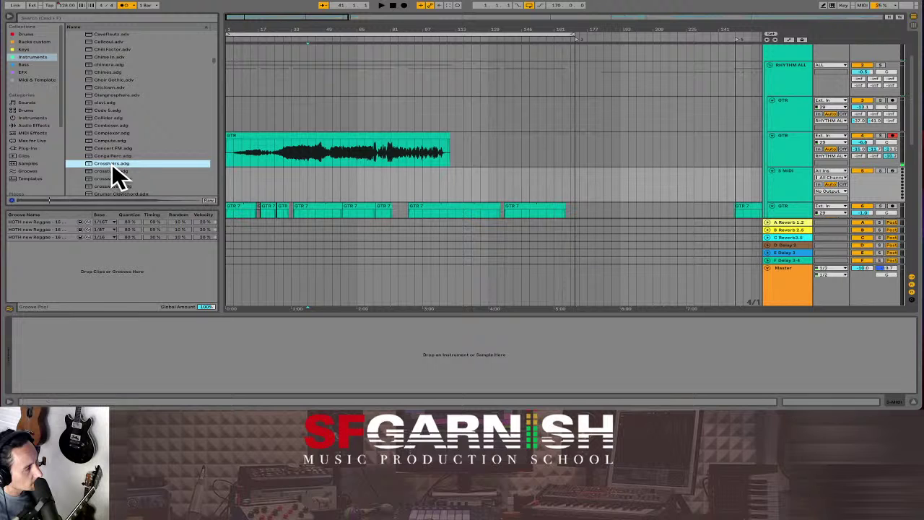
click(114, 175)
scroll(114, 175, down, 5)
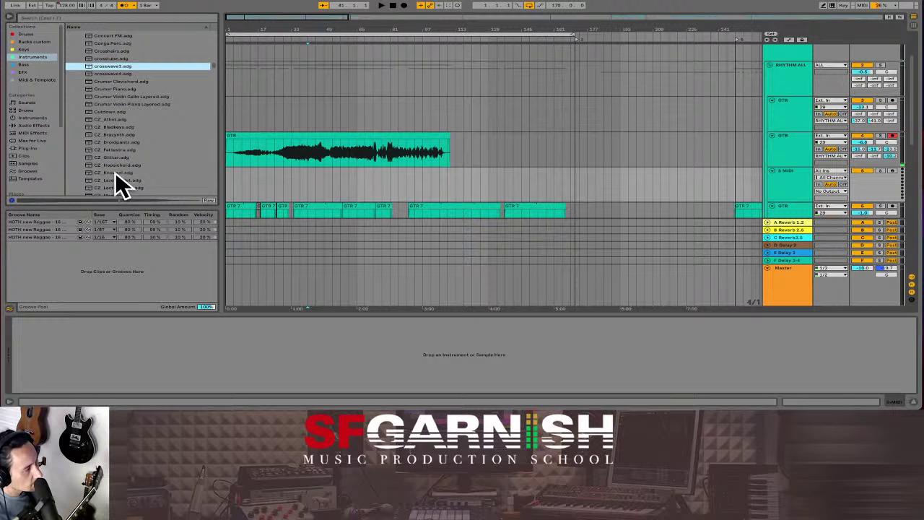
click(113, 165)
scroll(114, 164, down, 1)
scroll(113, 166, down, 3)
click(113, 165)
click(115, 172)
click(117, 179)
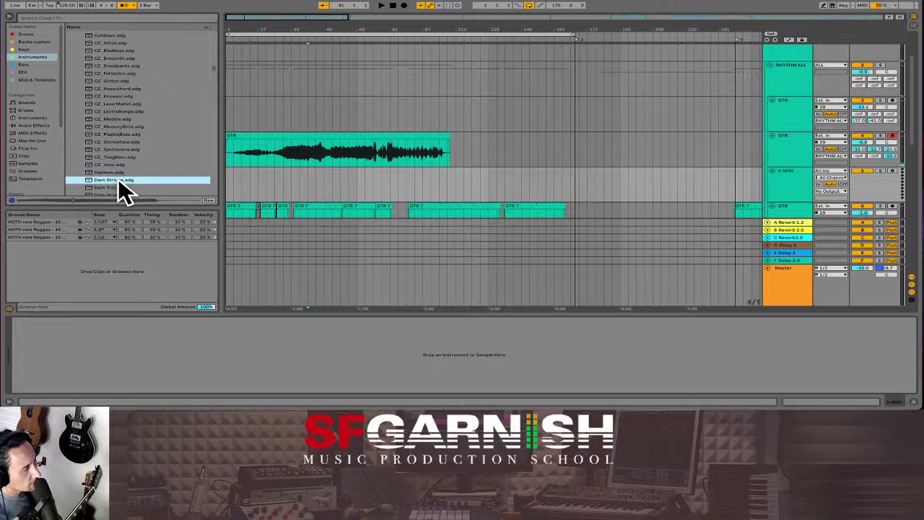
Audition the Vintage presets Deep End, Deep Wonder and Deer God Forest
scroll(118, 179, down, 2)
click(117, 166)
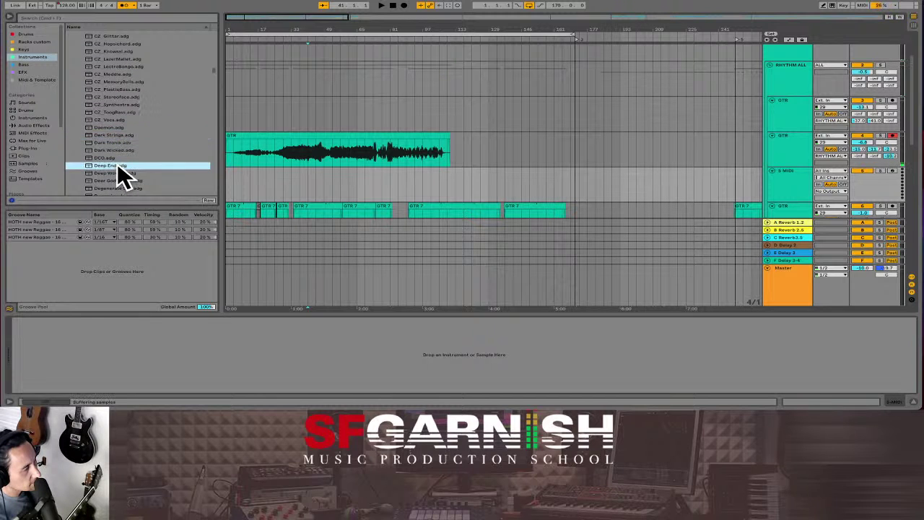
click(118, 172)
click(120, 179)
scroll(120, 181, down, 4)
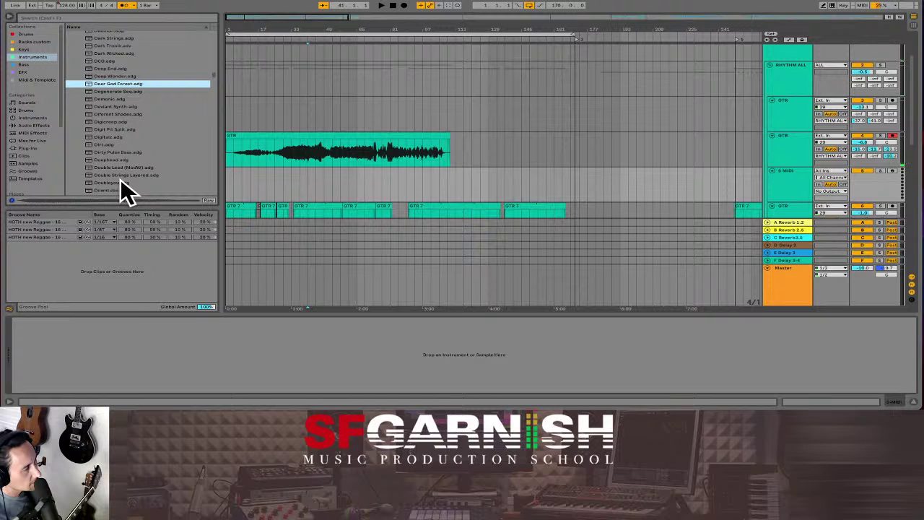
Audition Diferent Shades and Digitalz, and load the Digitalz preset onto the empty MIDI track
click(111, 114)
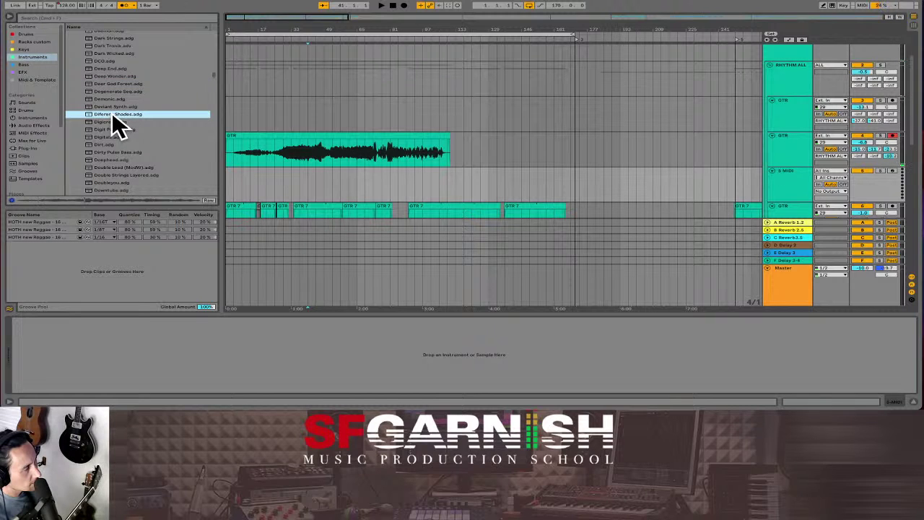
click(116, 136)
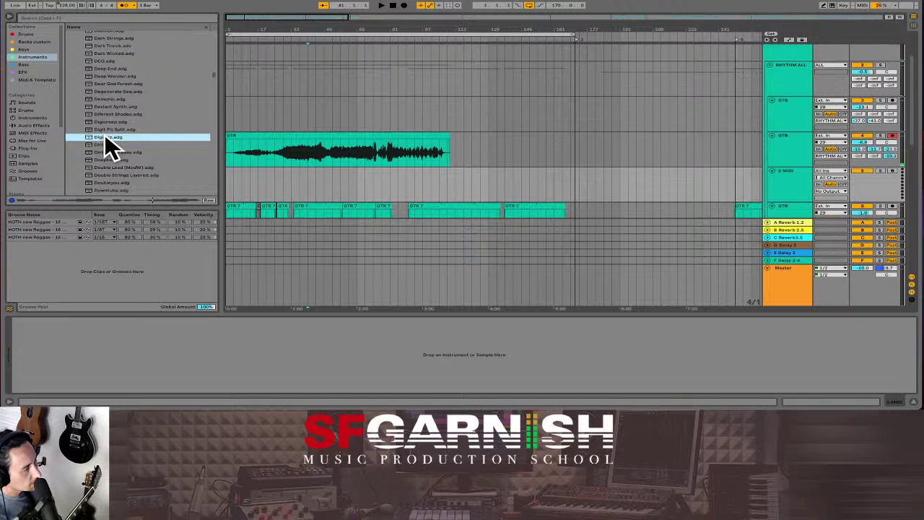
drag(103, 144, 333, 183)
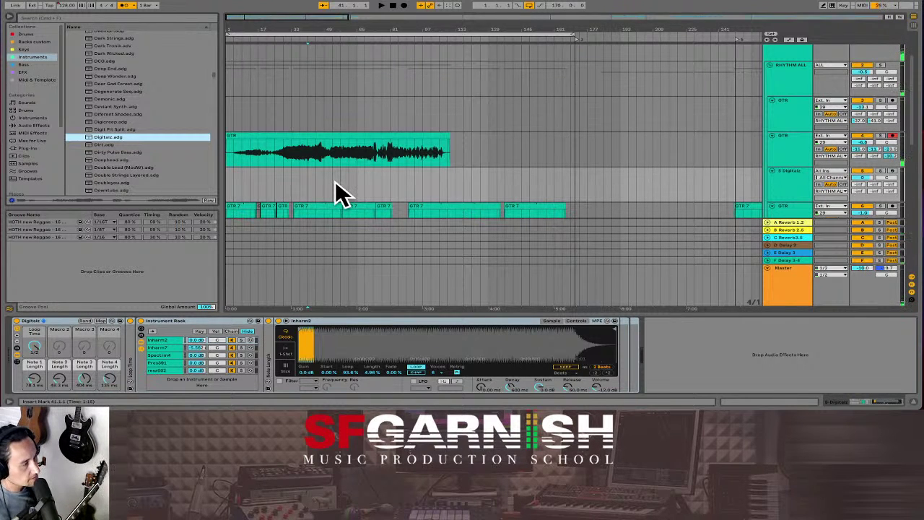
Play the arrangement from bar 5 and start recording on the armed tracks
click(238, 183)
key(space)
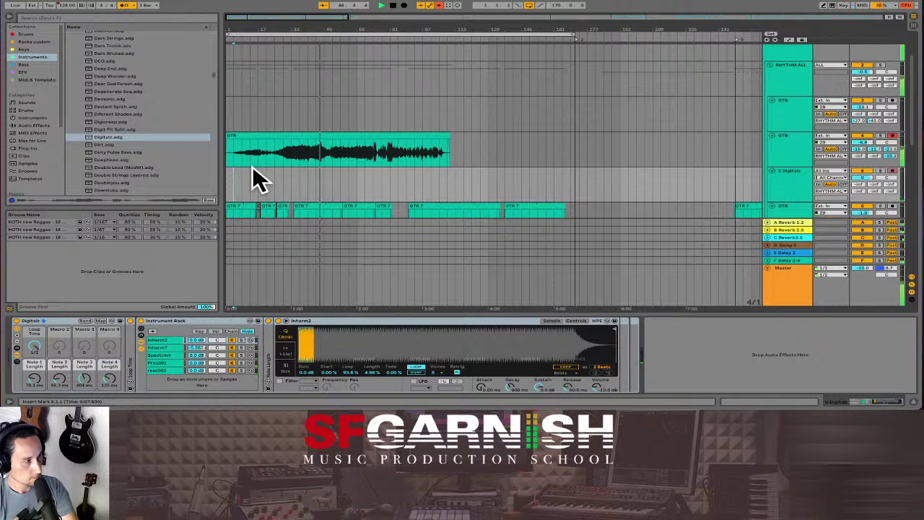
key(F9)
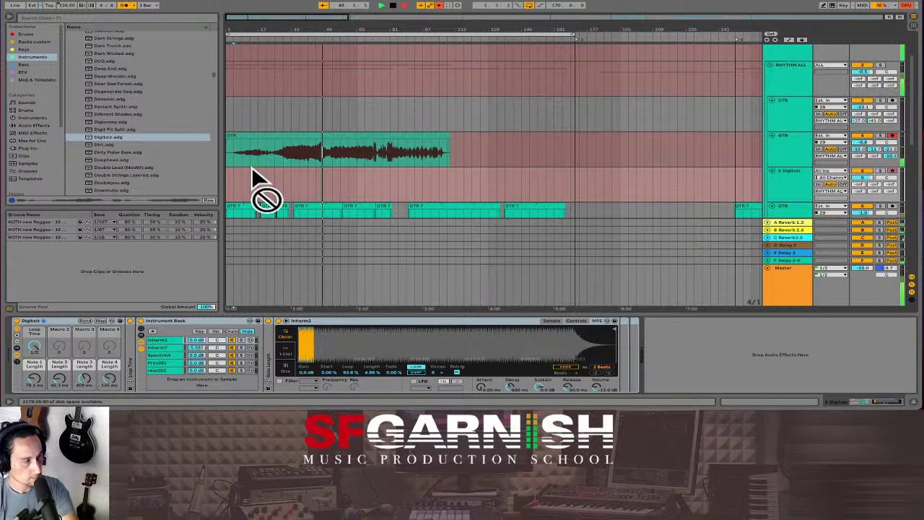
Stop the recording and add the custom JA GTR Rack 01 after the Digitalz instrument on its MIDI track
key(space)
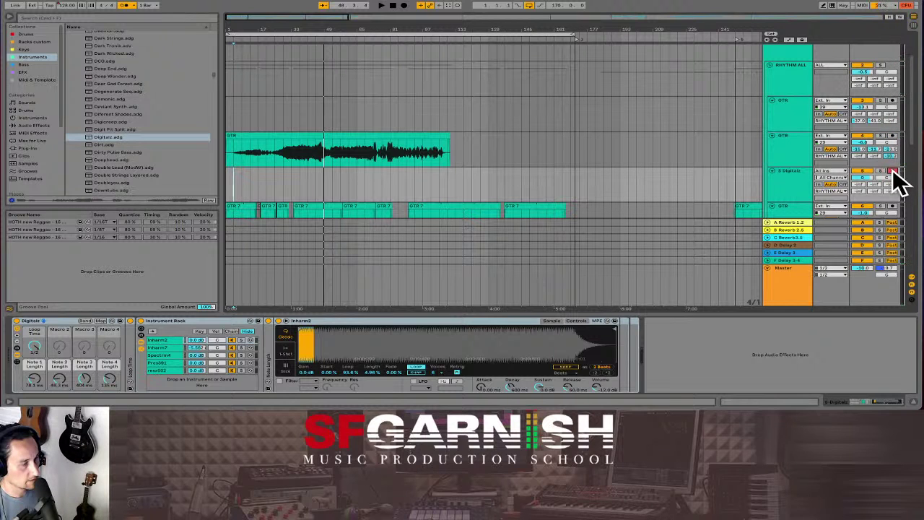
click(308, 184)
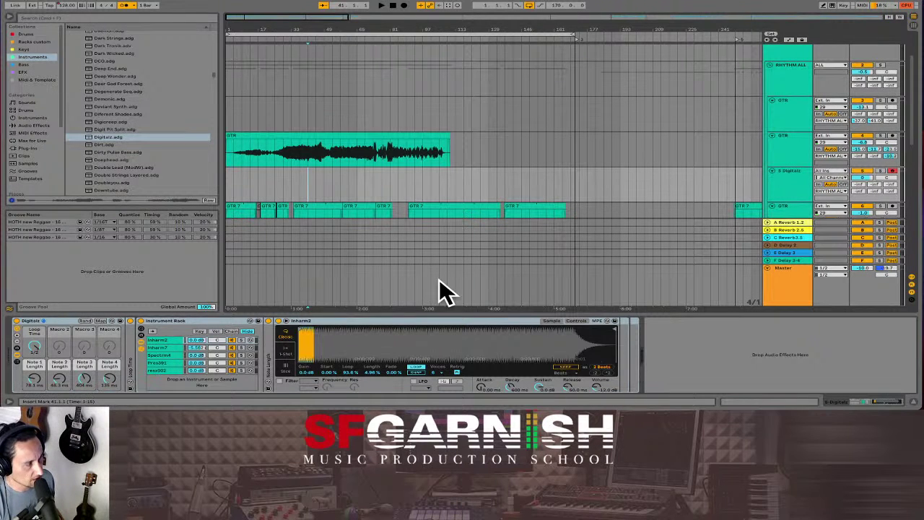
click(22, 74)
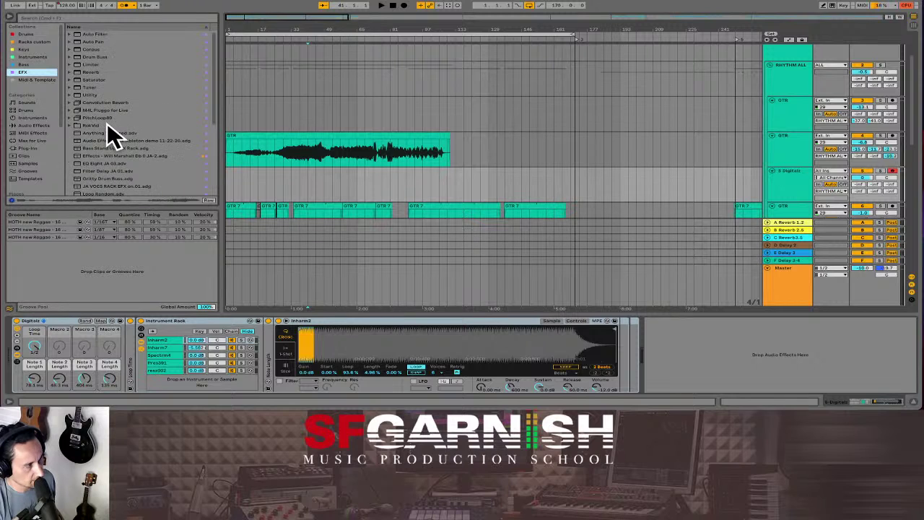
click(31, 41)
drag(98, 80, 616, 361)
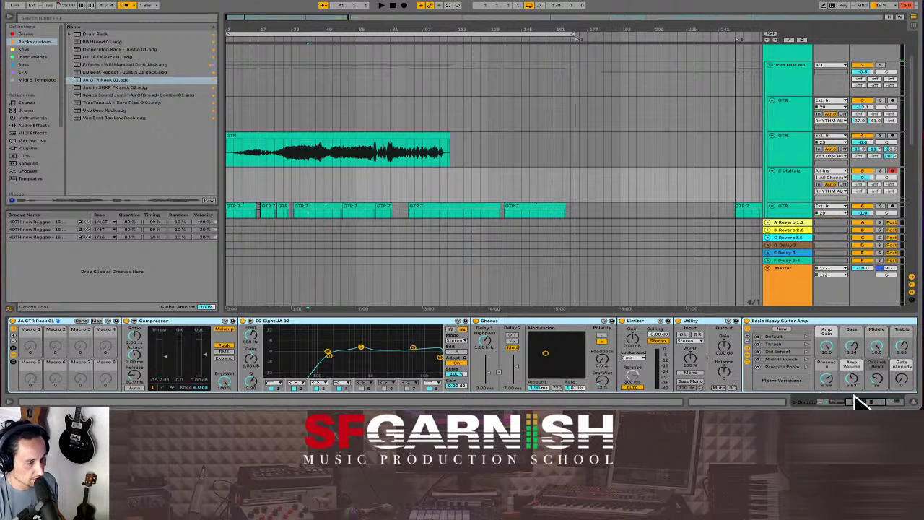
Lower the threshold of the Compressor in the JA GTR Rack 01 to -21.3 dB
drag(864, 404, 836, 402)
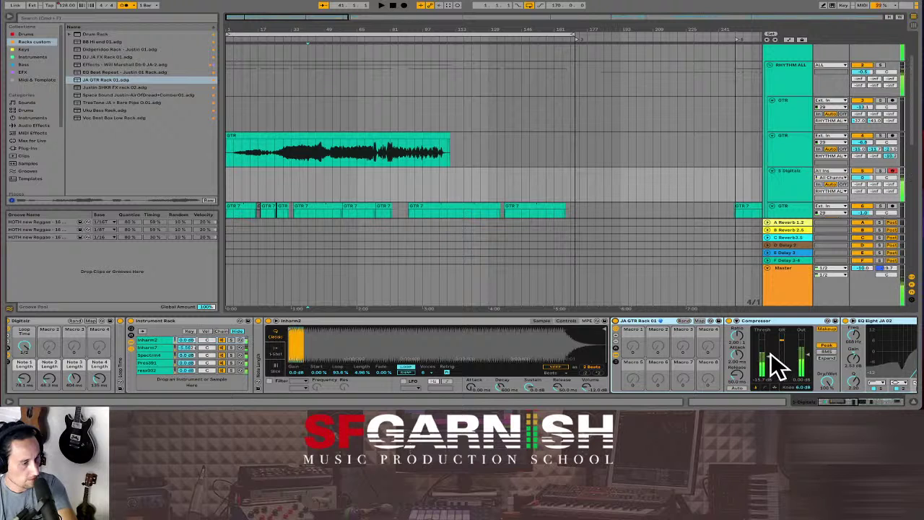
drag(771, 352, 778, 367)
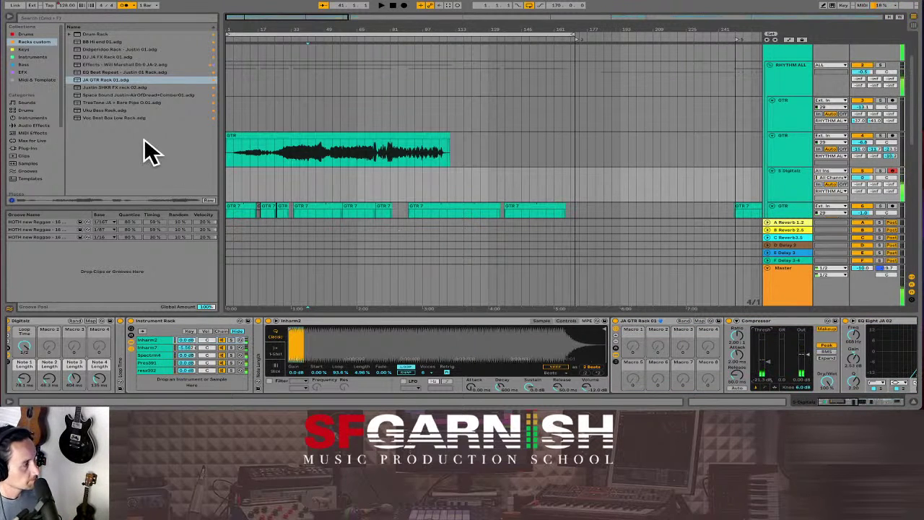
Add the Drum Buss effect after the amp at the end of the Digitalz track's device chain
click(26, 73)
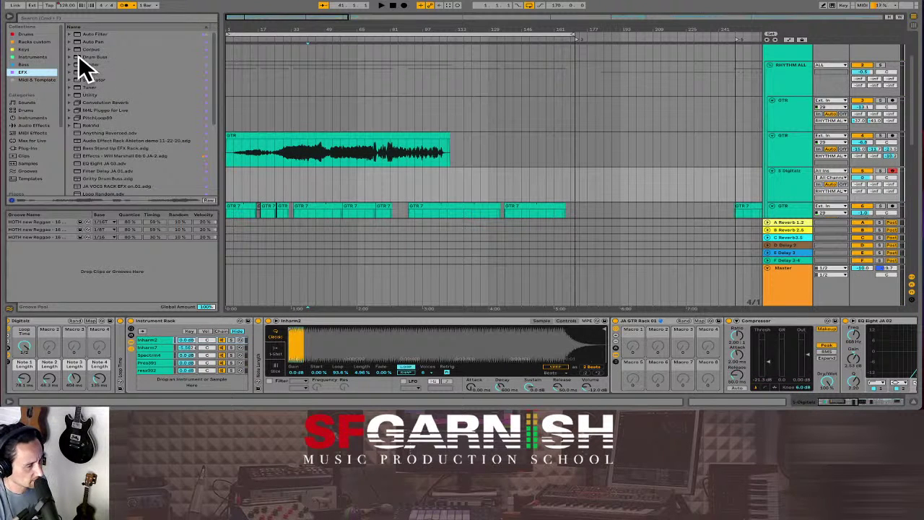
drag(838, 402, 894, 406)
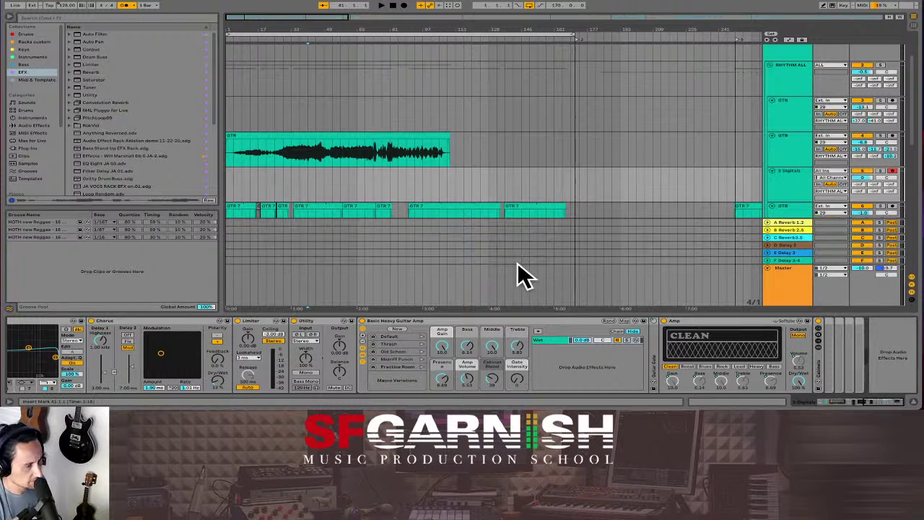
drag(99, 58, 818, 363)
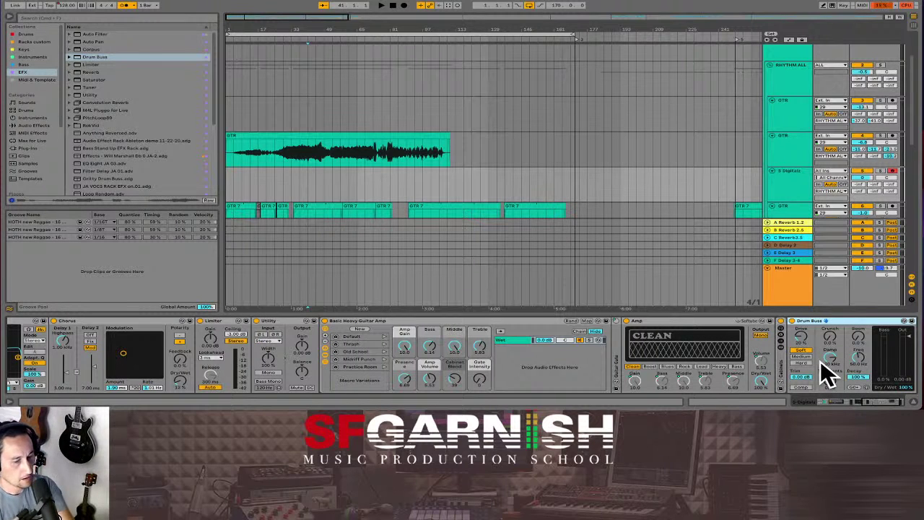
Set Drum Buss to Medium distortion with more Drive and Crunch, and raise its Boom to about 61%
drag(854, 336, 854, 318)
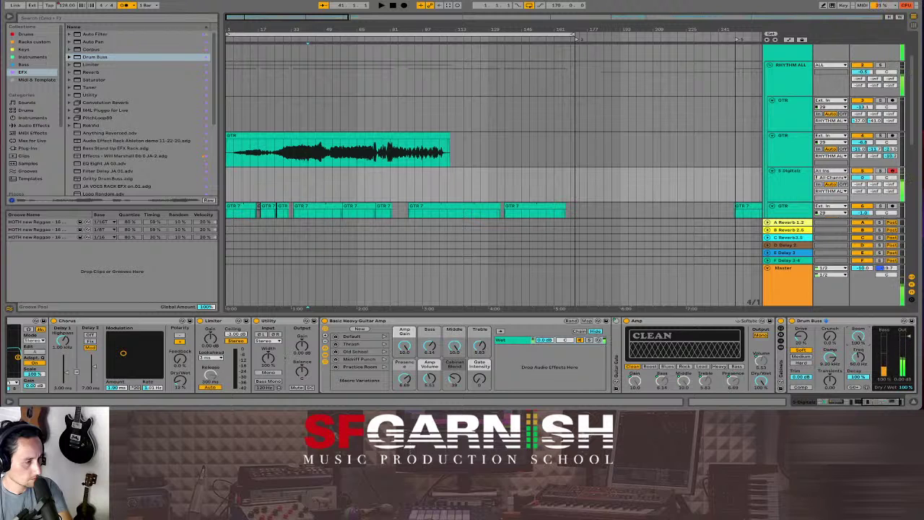
drag(859, 338, 802, 303)
click(802, 356)
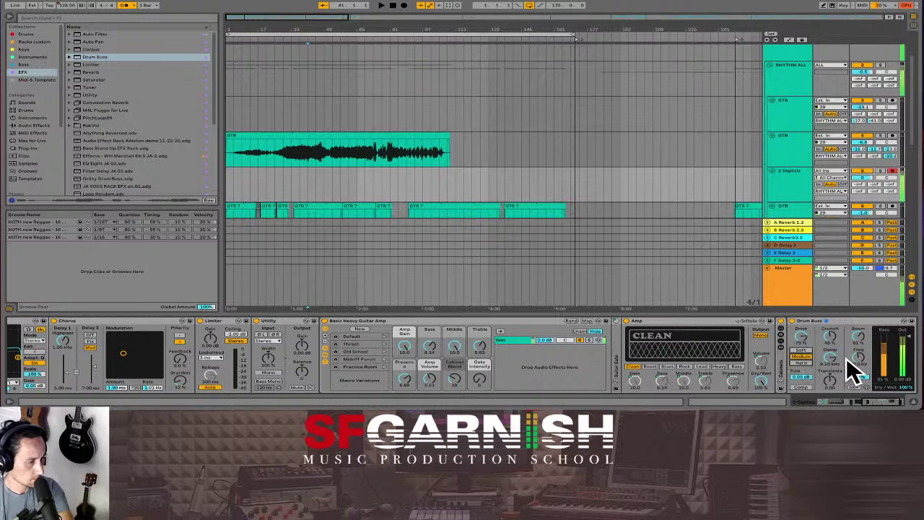
drag(859, 338, 858, 331)
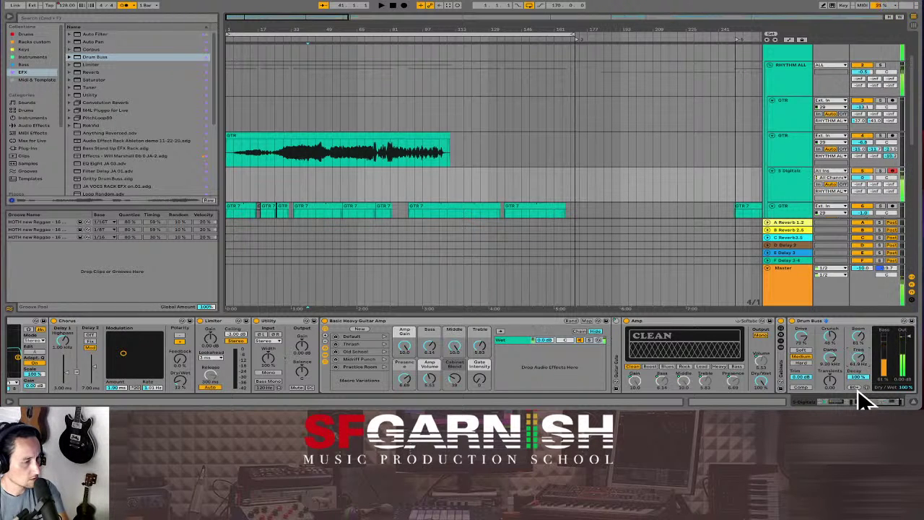
Cut the EQ Eight's middle band to -9.79 dB at 825 Hz and widen it to a Q of 0.54
drag(826, 401, 848, 403)
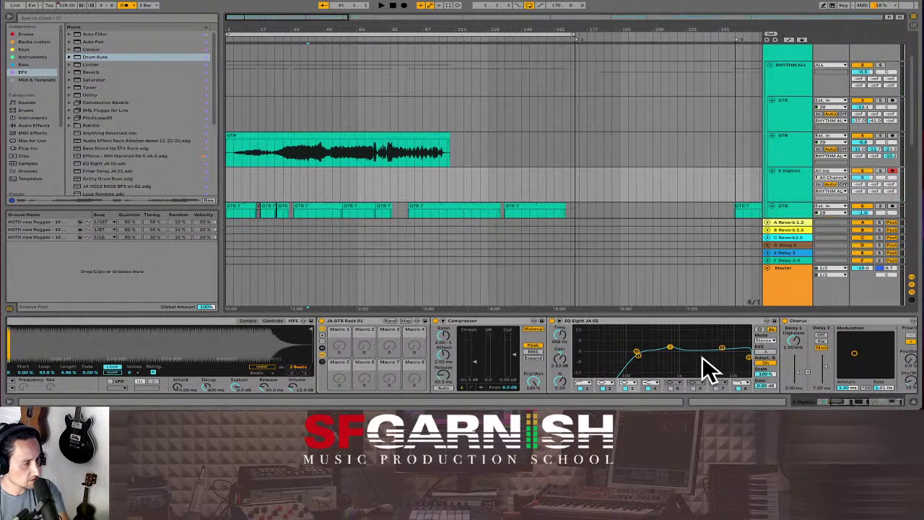
drag(639, 356, 674, 367)
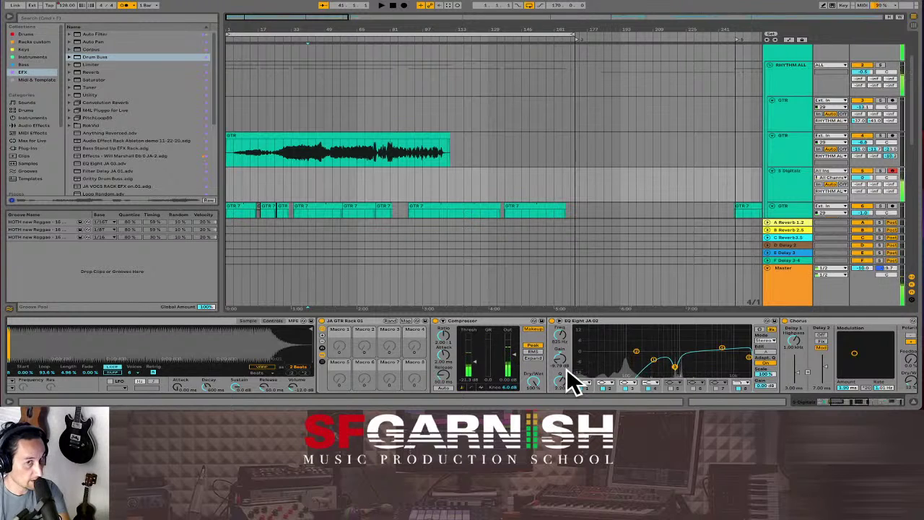
drag(561, 380, 560, 406)
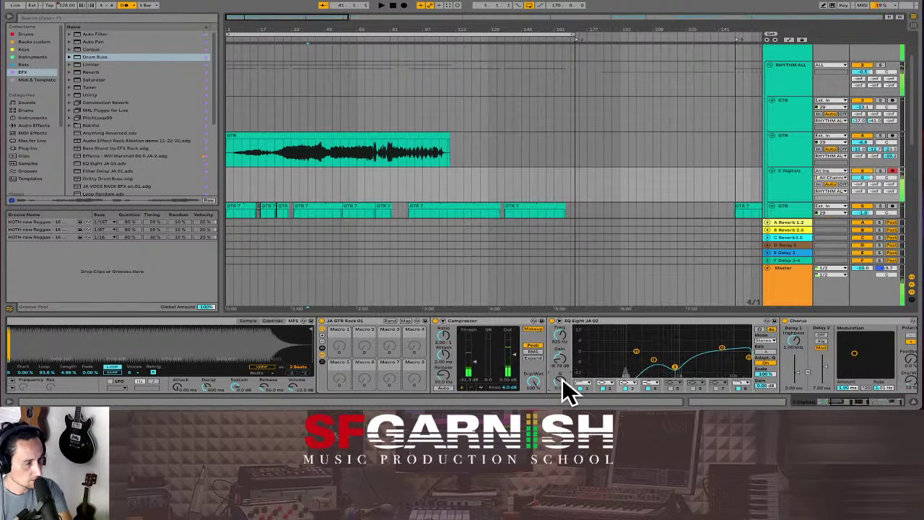
Switch off Drum Buss to compare the sound, and delete it from the device chain
drag(846, 402, 883, 403)
click(700, 320)
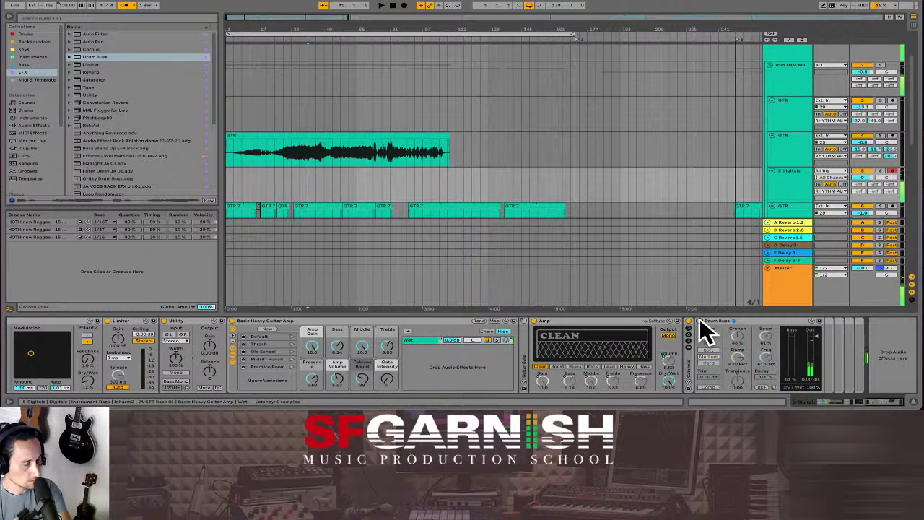
click(753, 320)
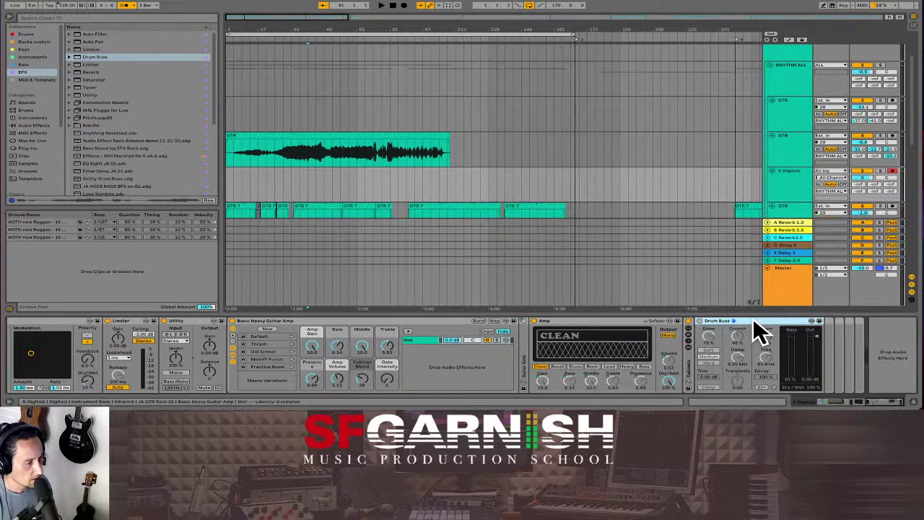
key(Delete)
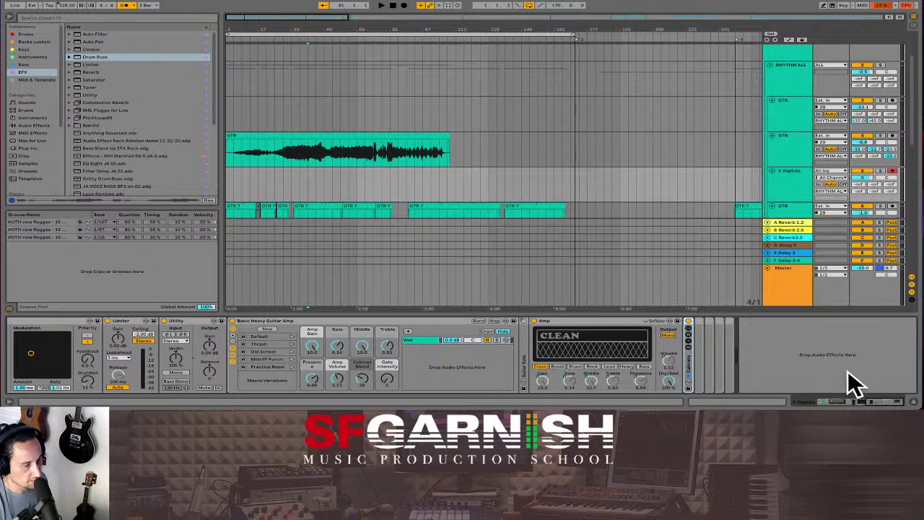
Raise the EQ Eight's middle band to a gain of about 2.60 dB
drag(872, 405, 845, 405)
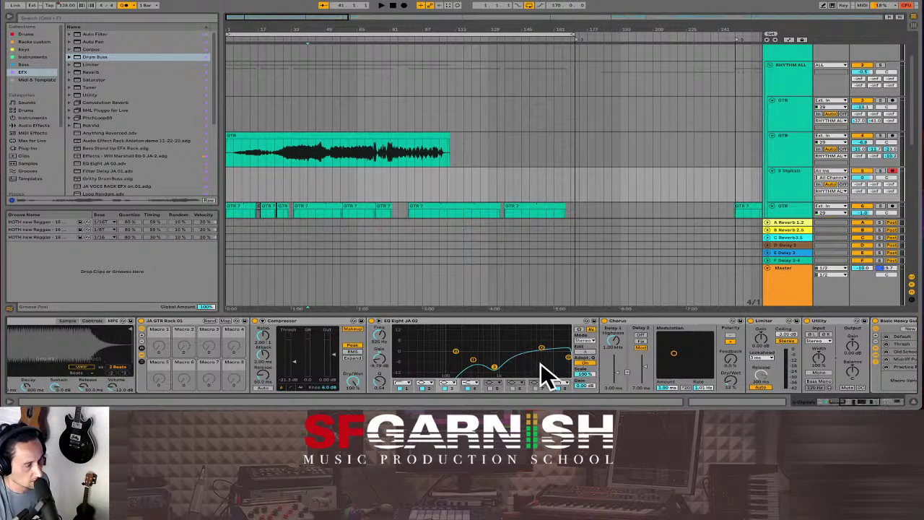
drag(492, 365, 491, 346)
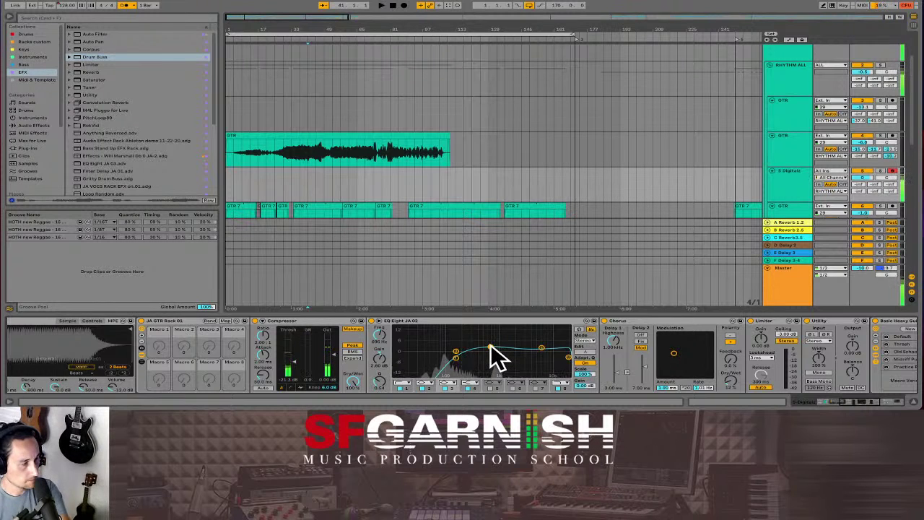
Record a Digitalz MIDI part into the arrangement from bar 33 to about bar 49
click(293, 182)
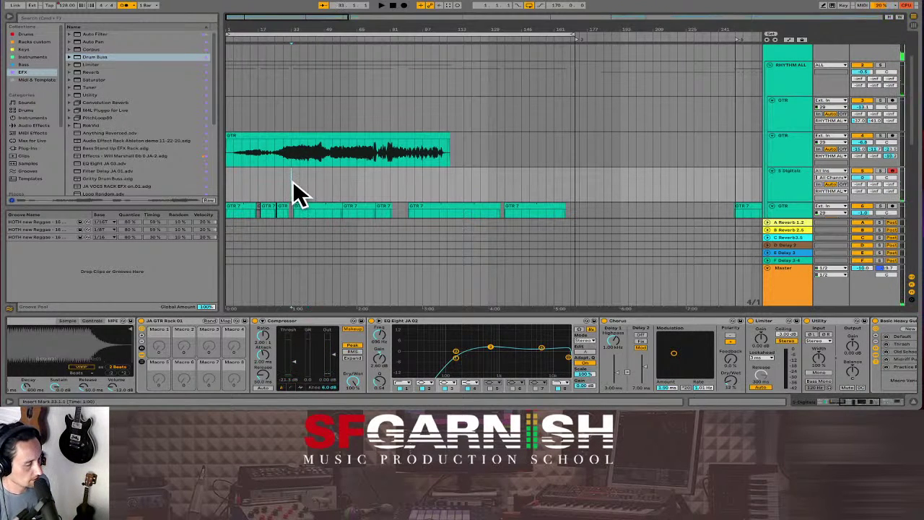
key(F9)
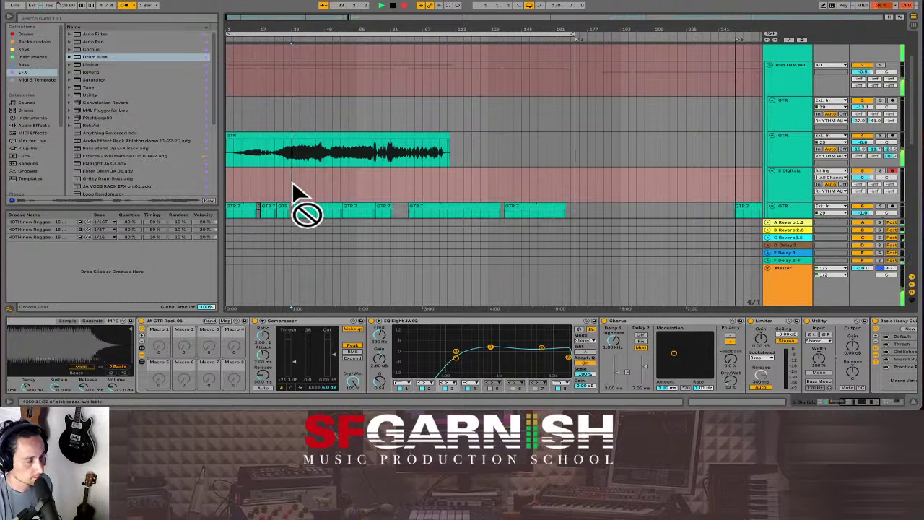
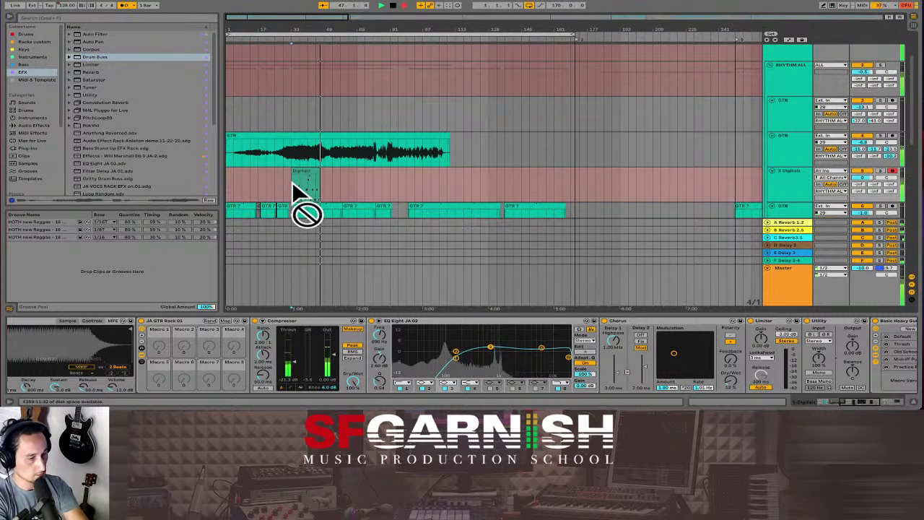
drag(291, 182, 325, 244)
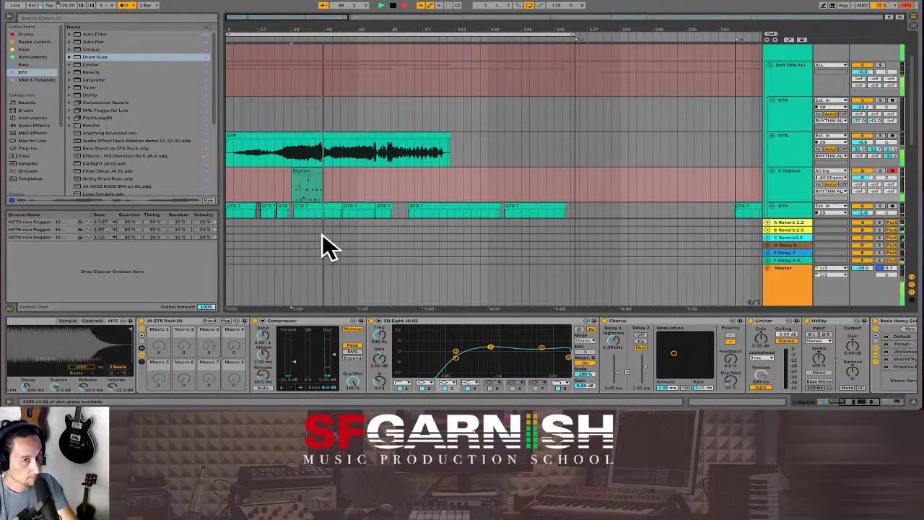
click(383, 243)
mouse_move(292, 405)
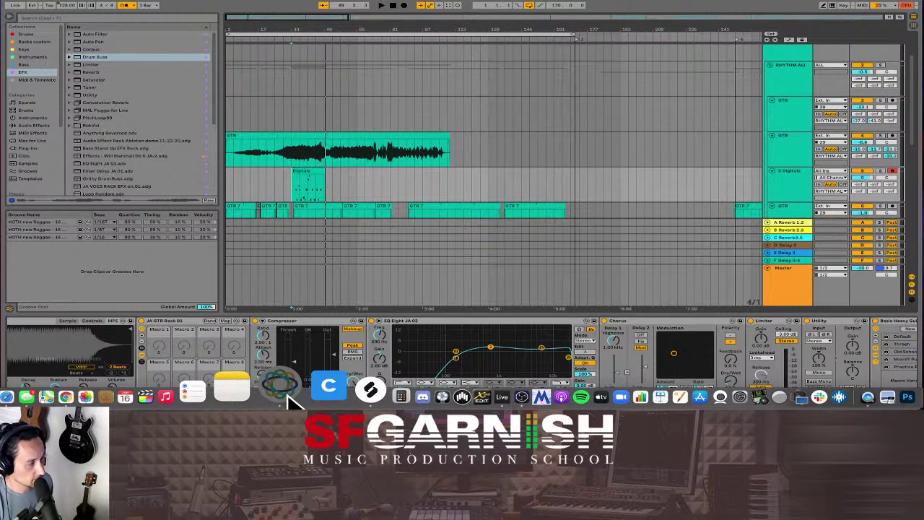
right_click(285, 385)
click(287, 347)
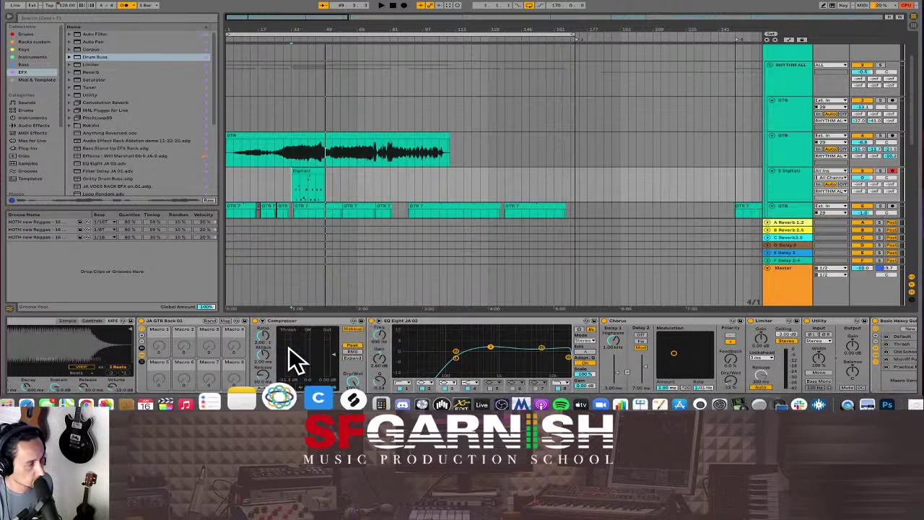
Play the recorded Digitalz clip from bar 41 and lower the Digitalz track's volume
click(311, 191)
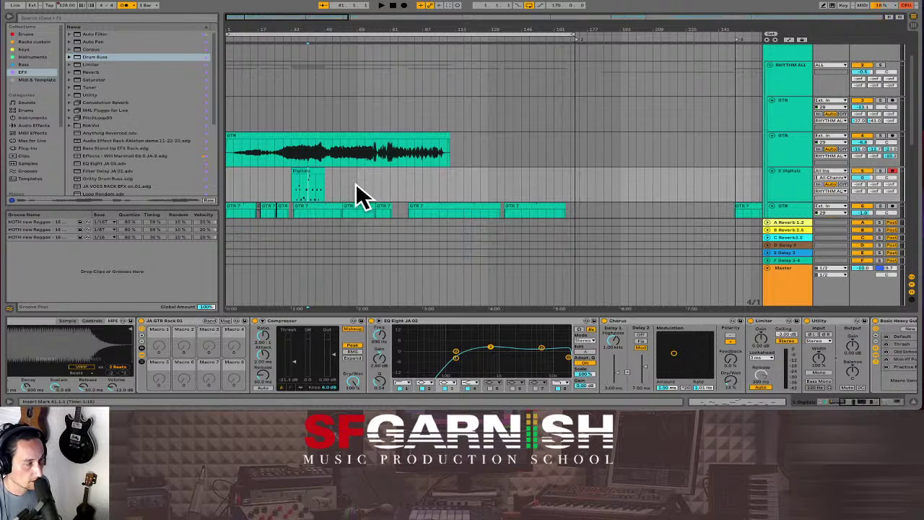
key(space)
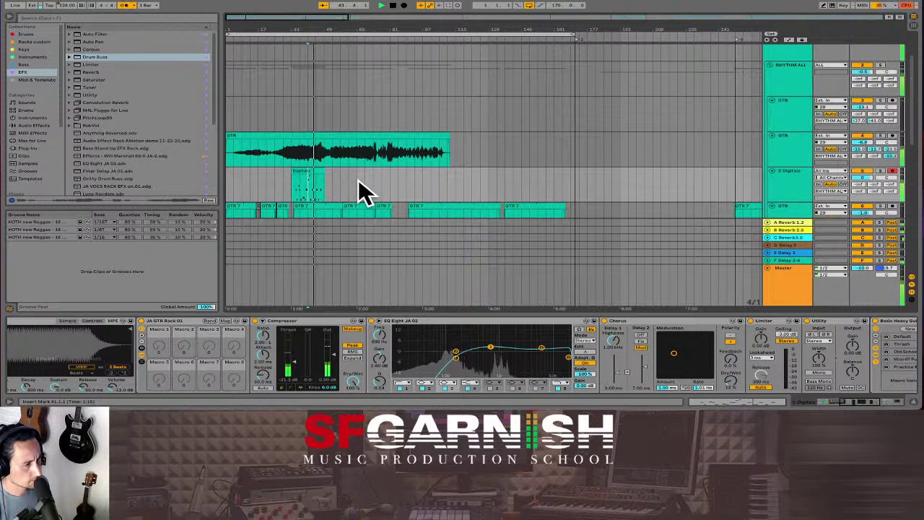
drag(863, 178, 862, 158)
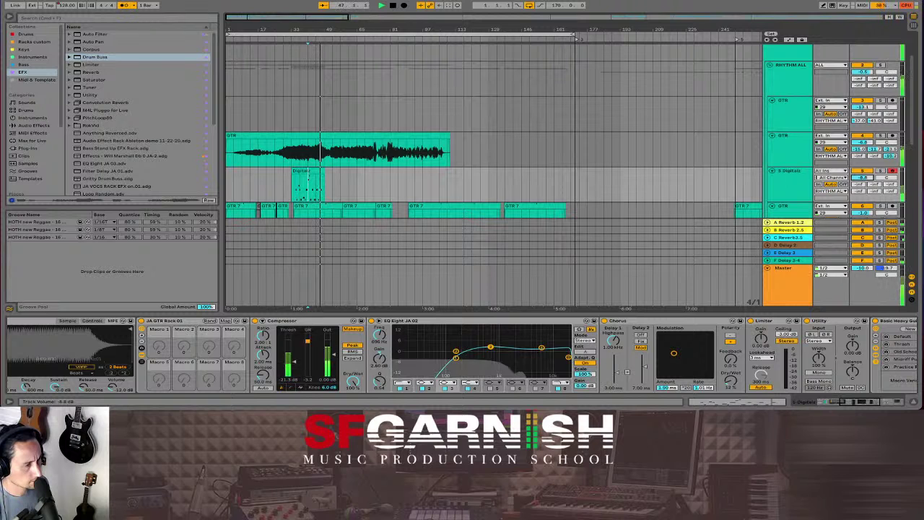
Stop playback and compare the device chains of the recorded GTR audio track and the Digitalz MIDI track
click(312, 137)
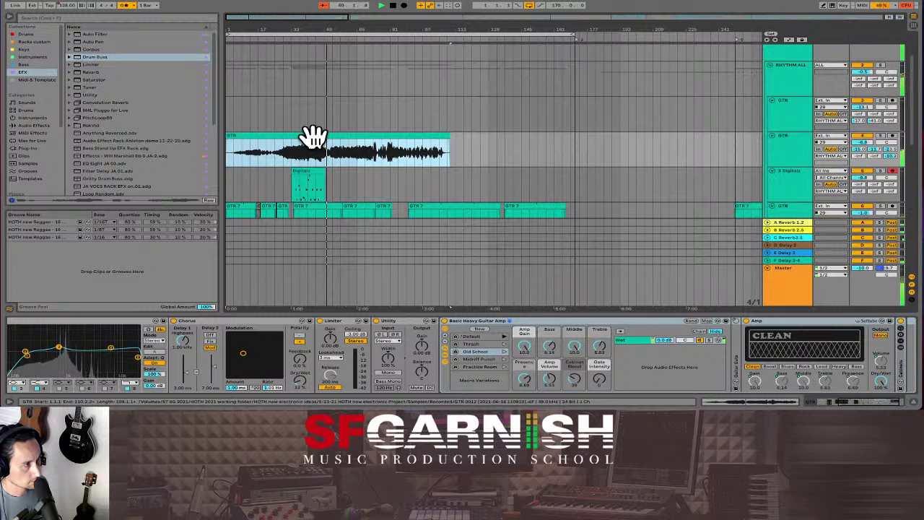
key(space)
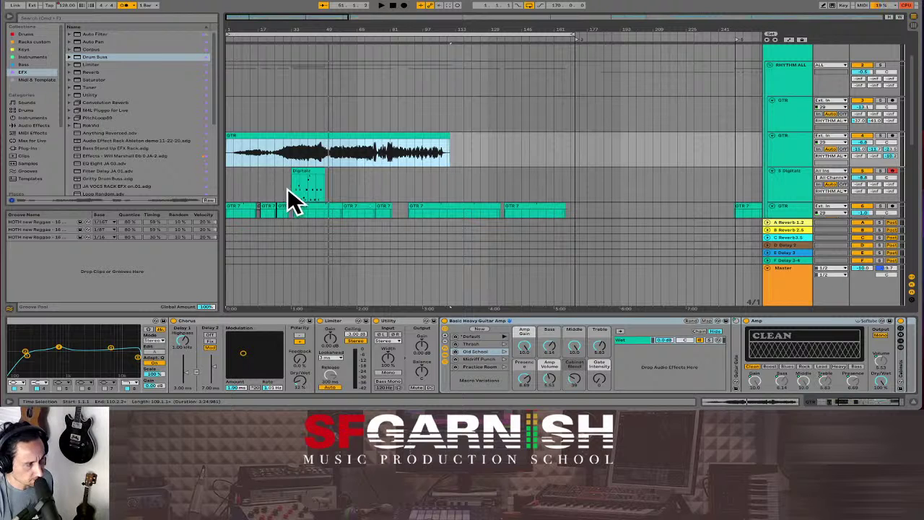
click(311, 197)
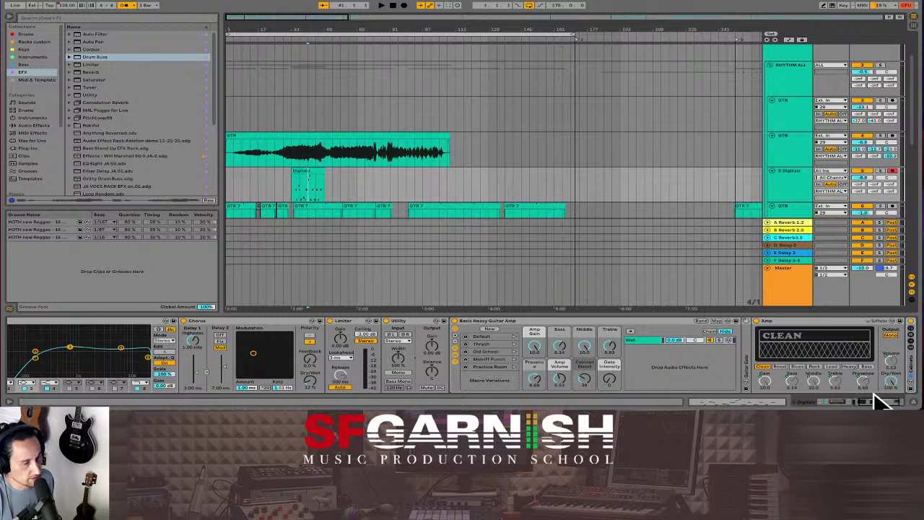
key(Down)
key(Down)
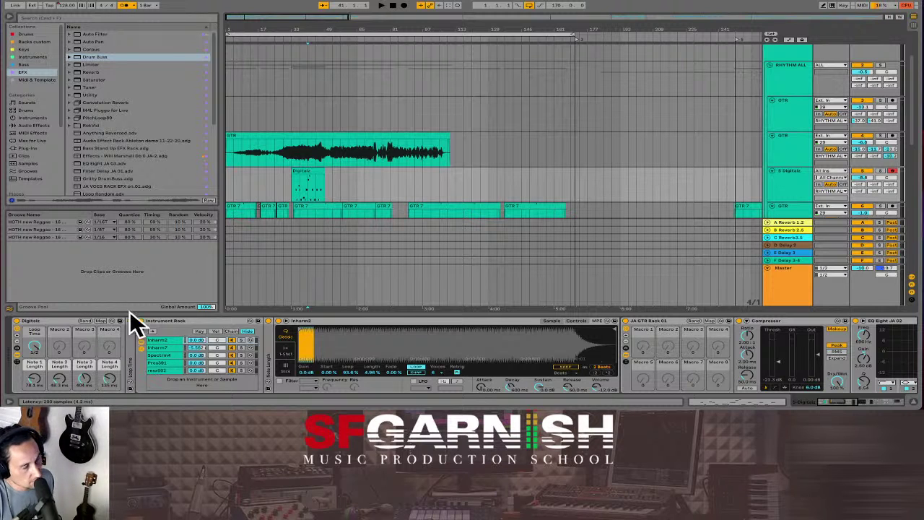
click(307, 200)
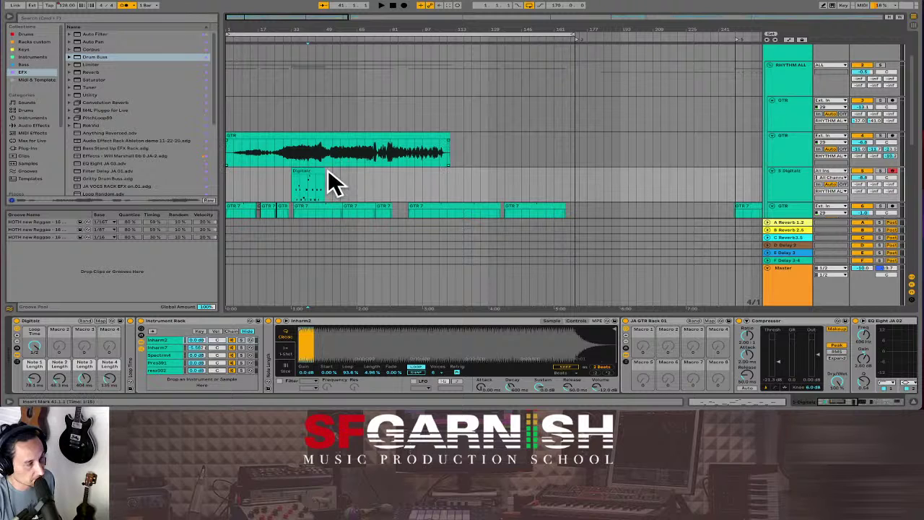
click(307, 136)
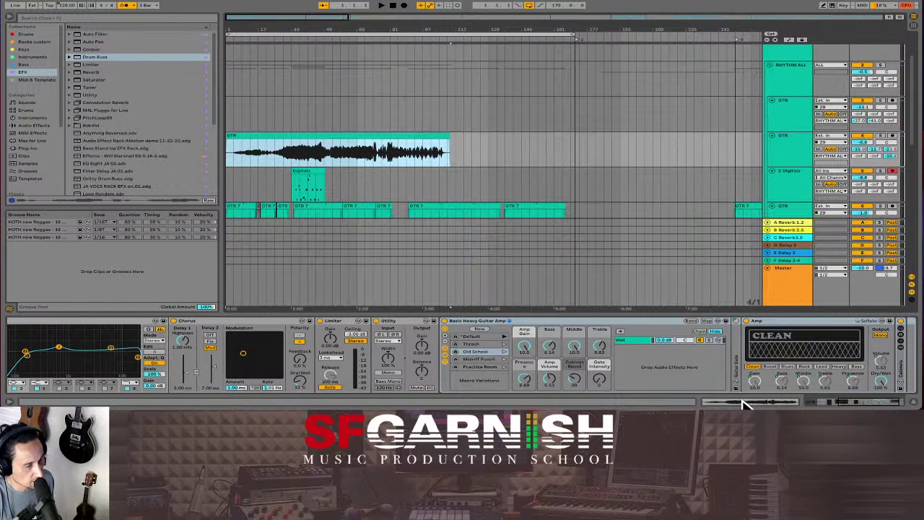
Open the recorded GTR clip's waveform and play the arrangement from bar 41
key(shift+Tab)
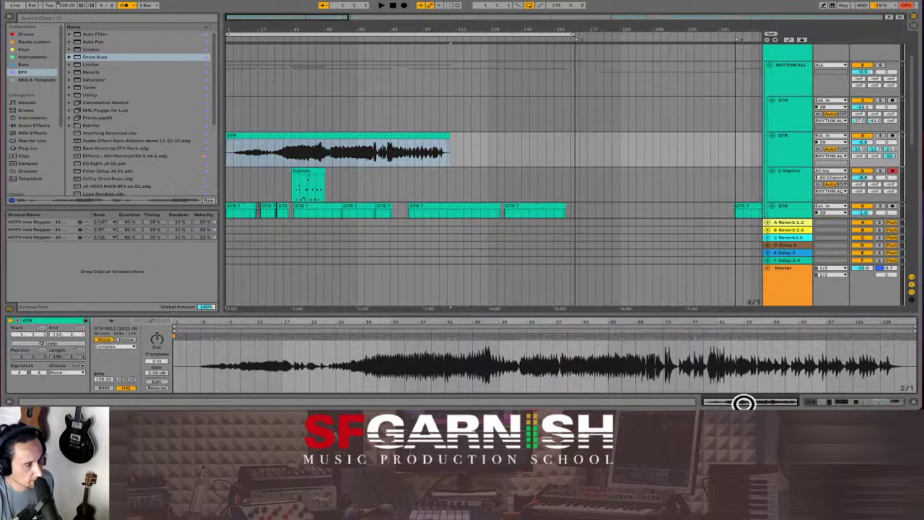
click(312, 136)
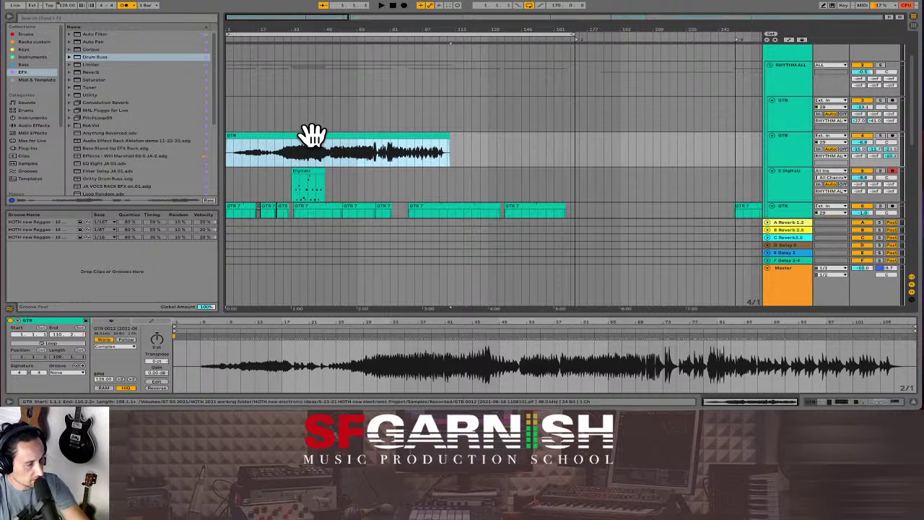
click(311, 136)
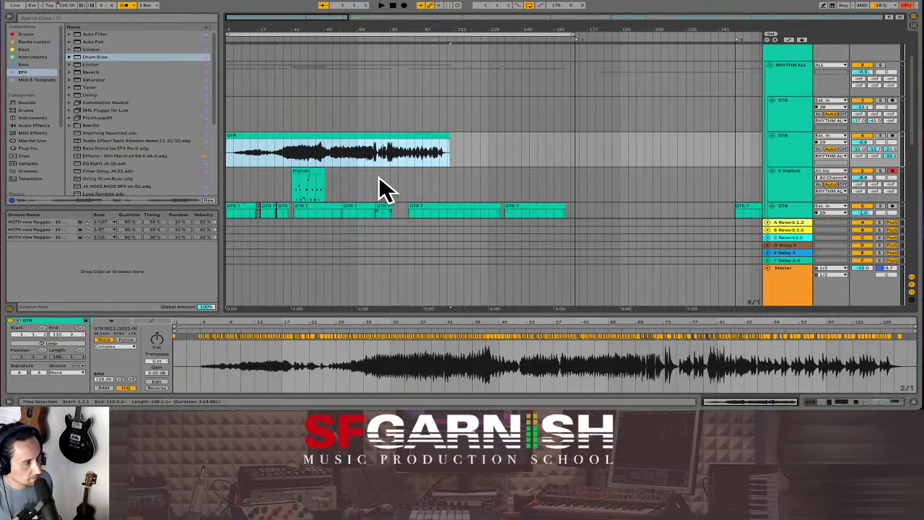
click(311, 154)
key(space)
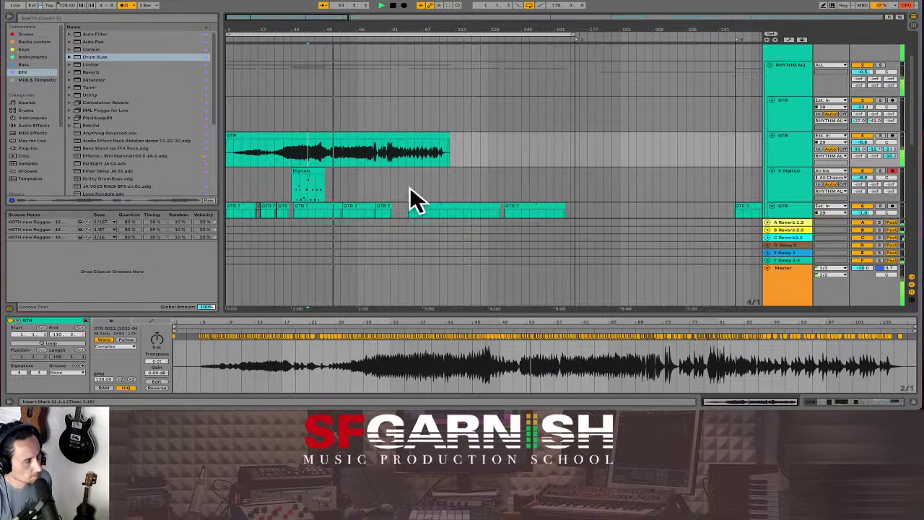
Duplicate the Digitalz MIDI clip four times in a row so it runs to about bar 113
click(312, 168)
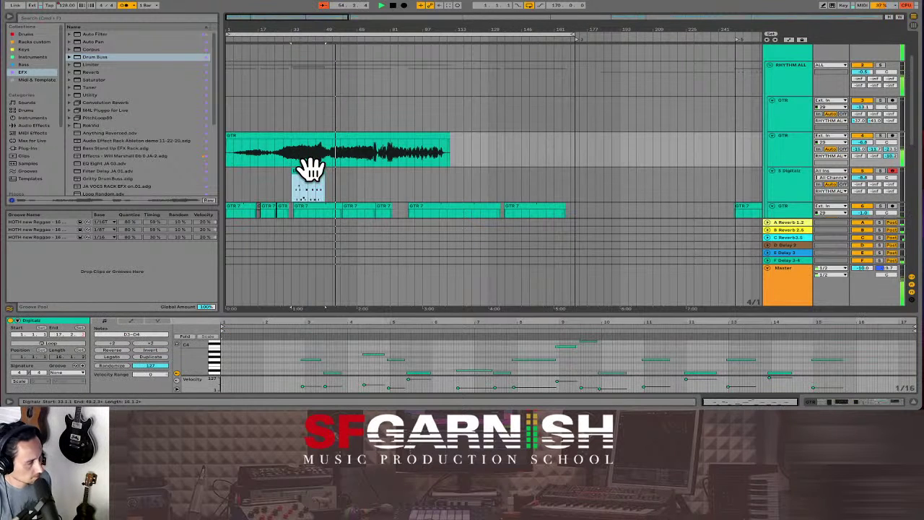
key(ctrl+d)
key(ctrl+d)
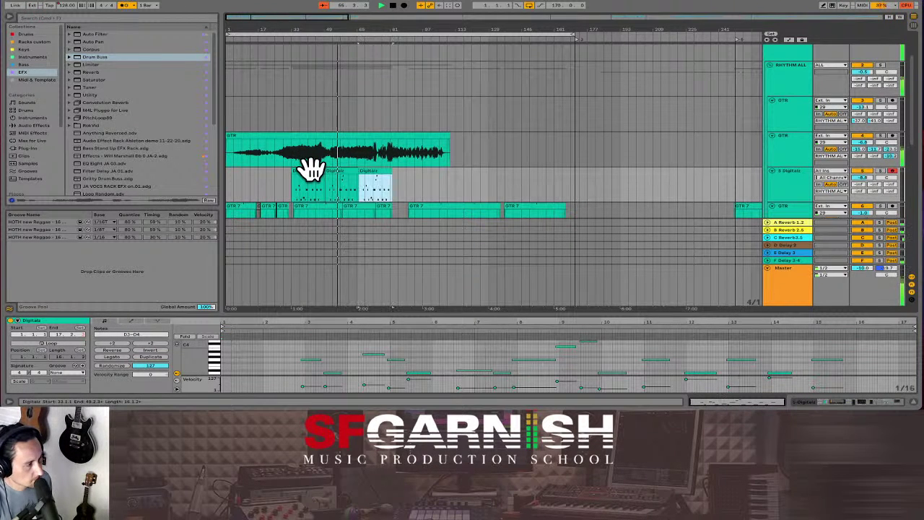
key(ctrl+d)
key(ctrl+d)
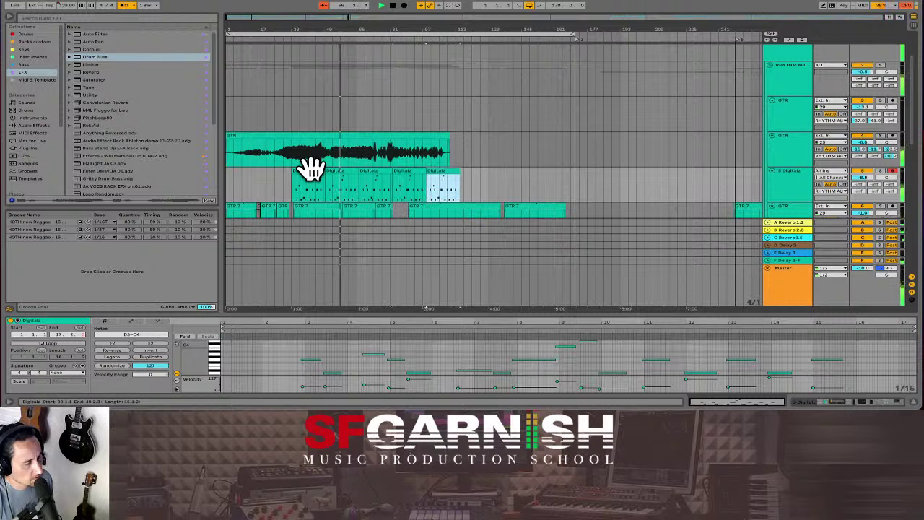
Add an Auto Pan effect to the Digitalz track and move it between the Amp and the Cabinet
click(343, 195)
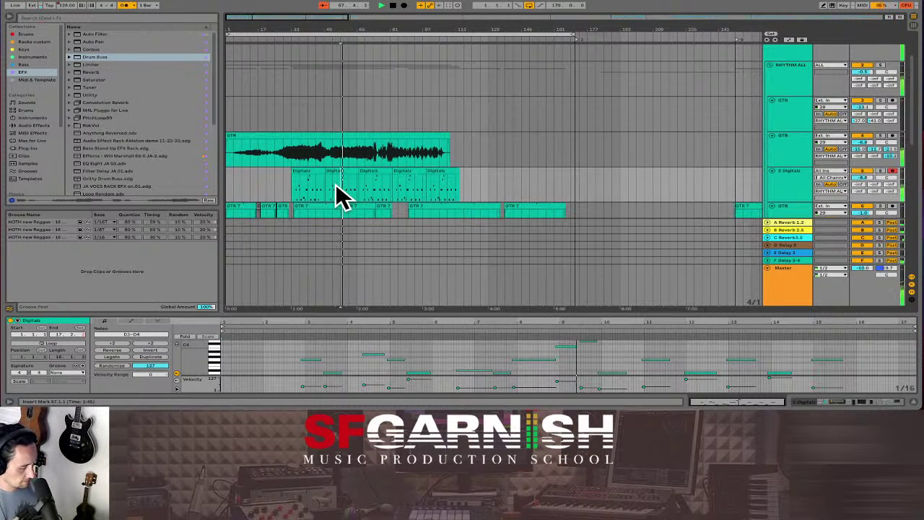
key(plus)
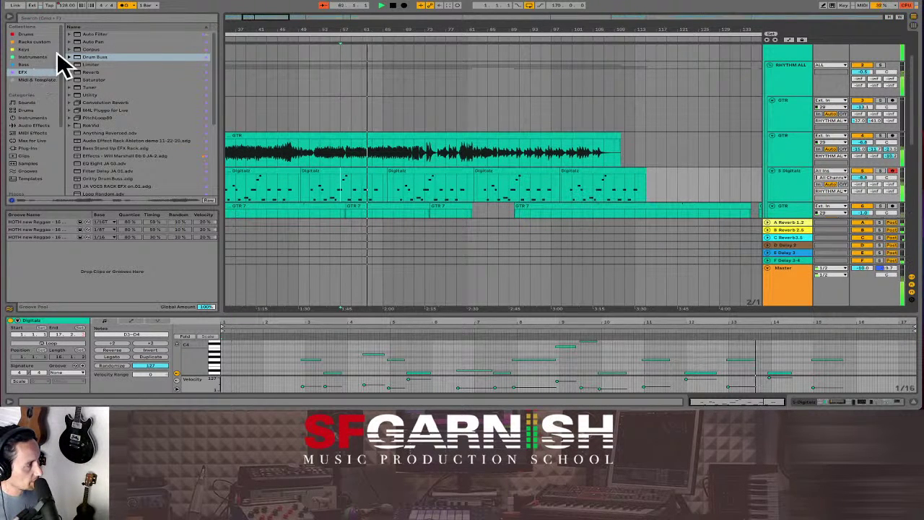
click(84, 41)
drag(85, 52, 370, 189)
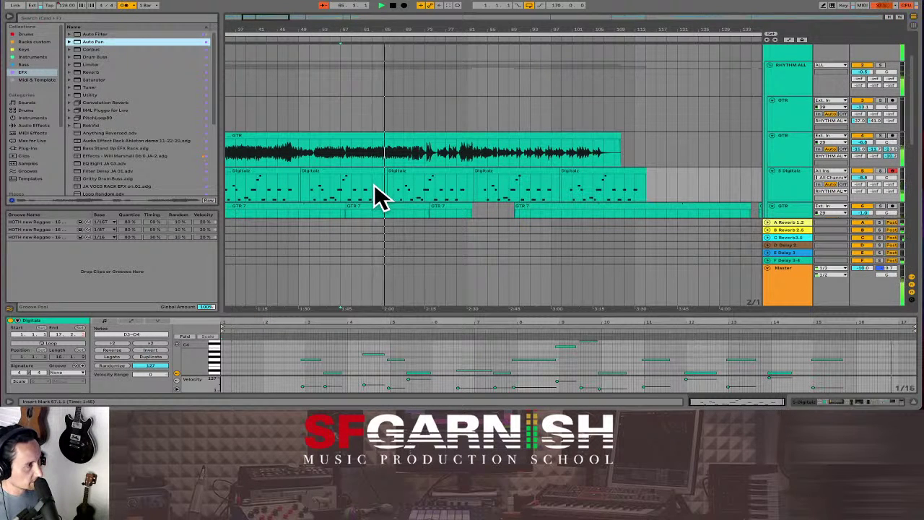
click(840, 403)
click(867, 403)
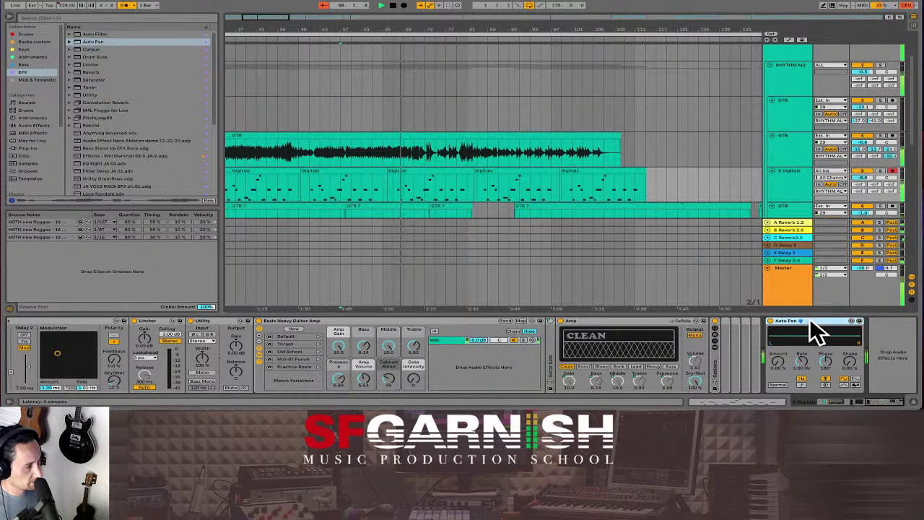
drag(811, 321, 718, 325)
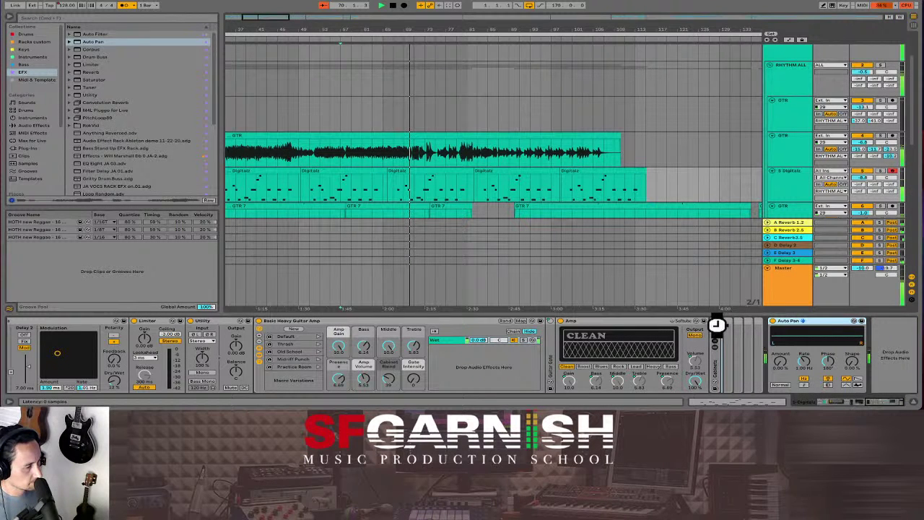
Set the Auto Pan's amount to about 96% and its rate to 0.05 Hz, and move it to the end of the chain
drag(733, 365, 754, 387)
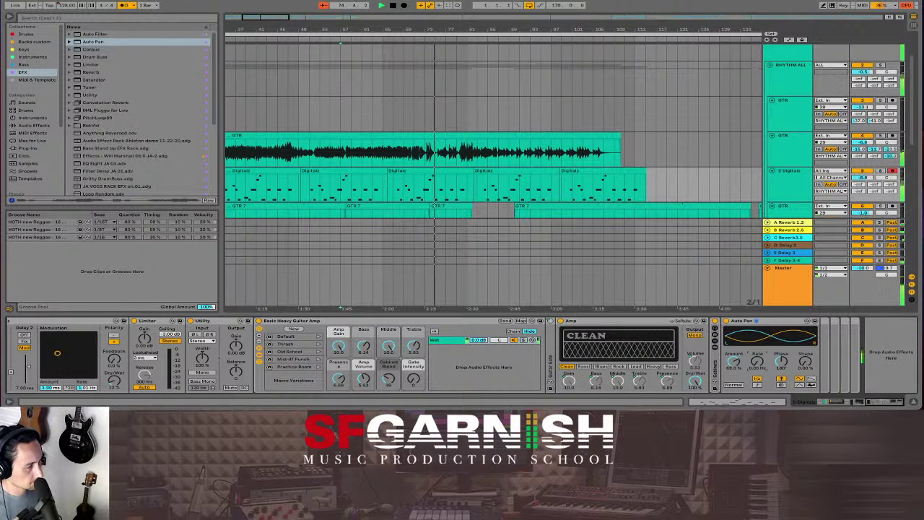
mouse_move(734, 365)
mouse_down()
mouse_move(734, 343)
mouse_move(730, 359)
mouse_up()
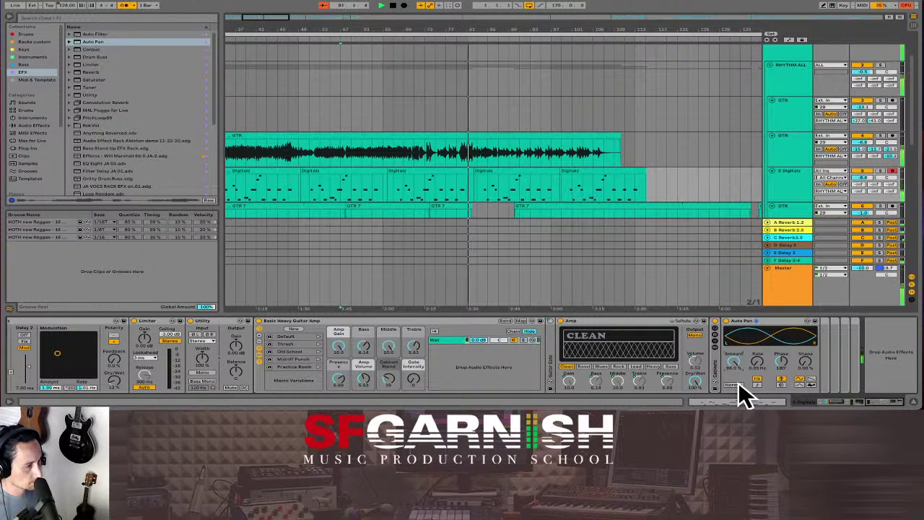
drag(744, 321, 888, 346)
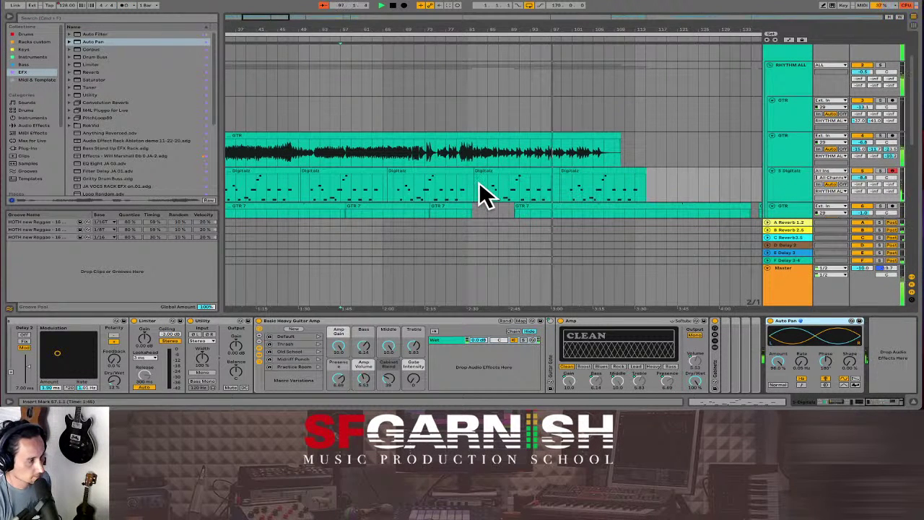
Stop playback and insert a new MIDI track below the recorded GTR track
key(space)
click(789, 148)
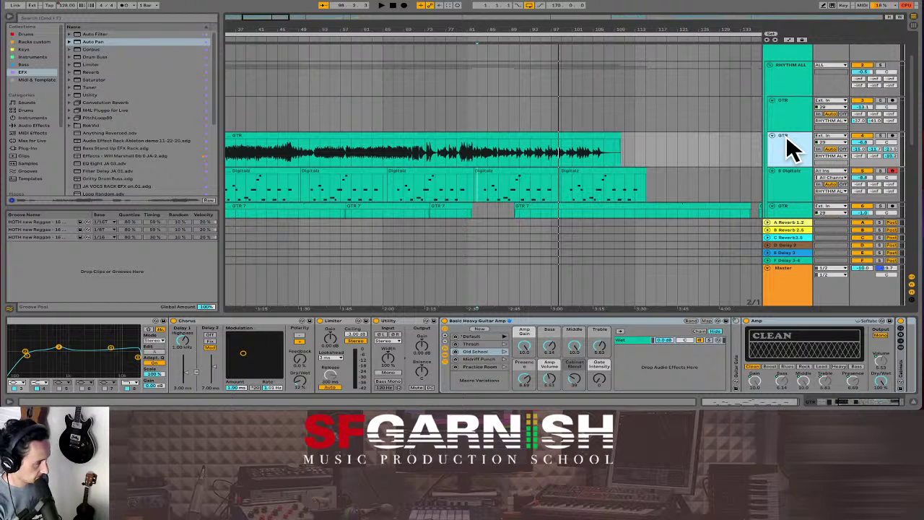
key(Delete)
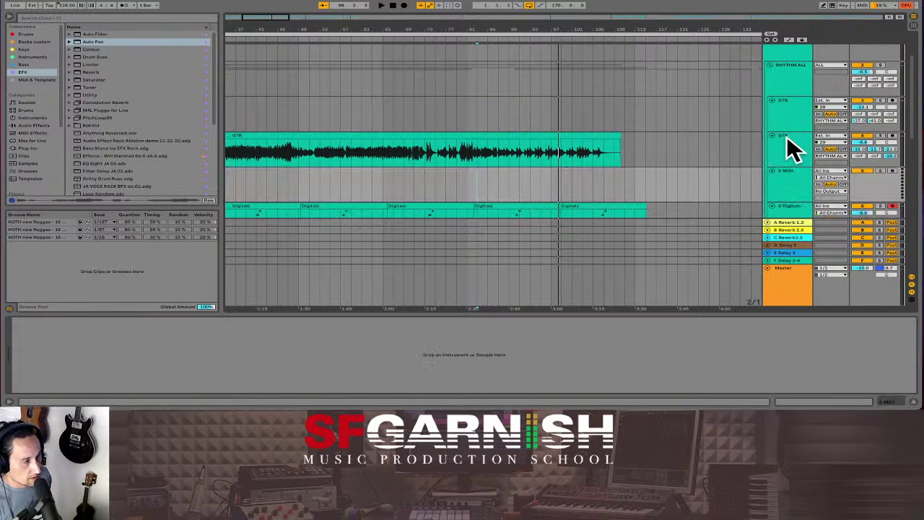
click(791, 185)
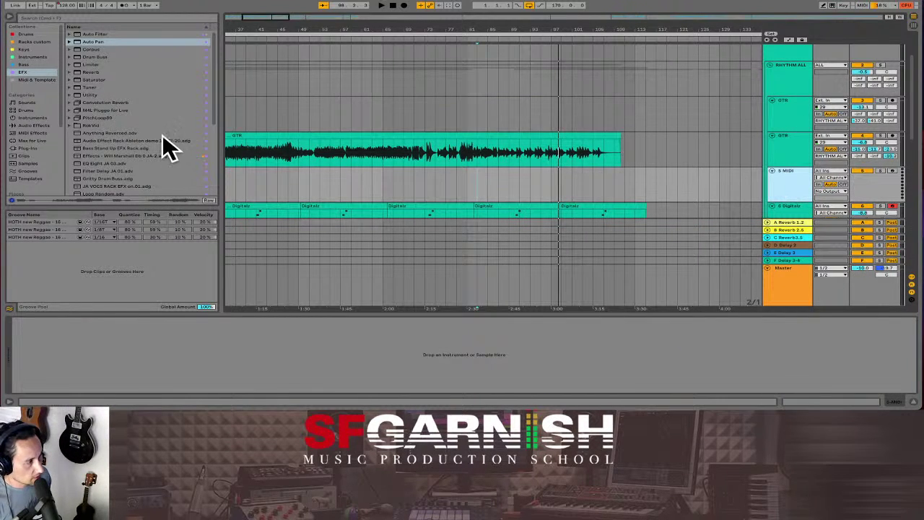
Find Operator's Pad presets in the Instruments collection and preview 5ths Detuned Pad
click(34, 57)
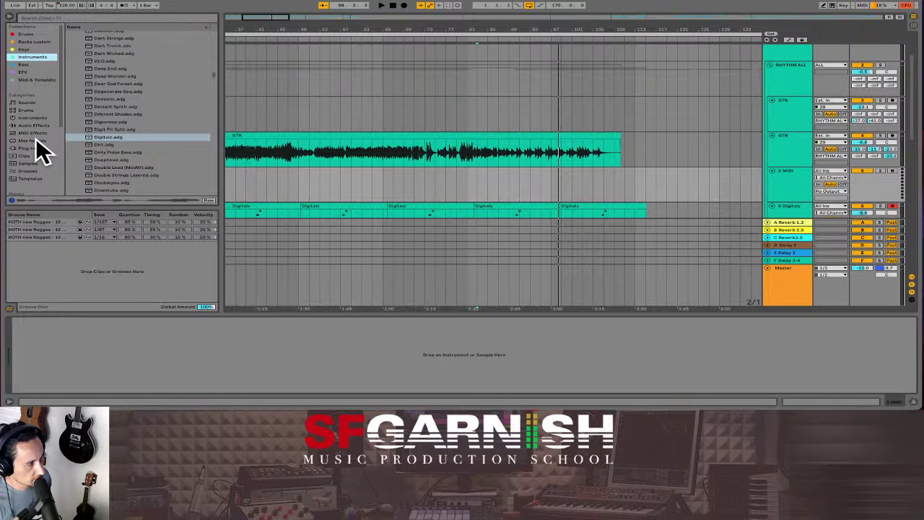
click(33, 118)
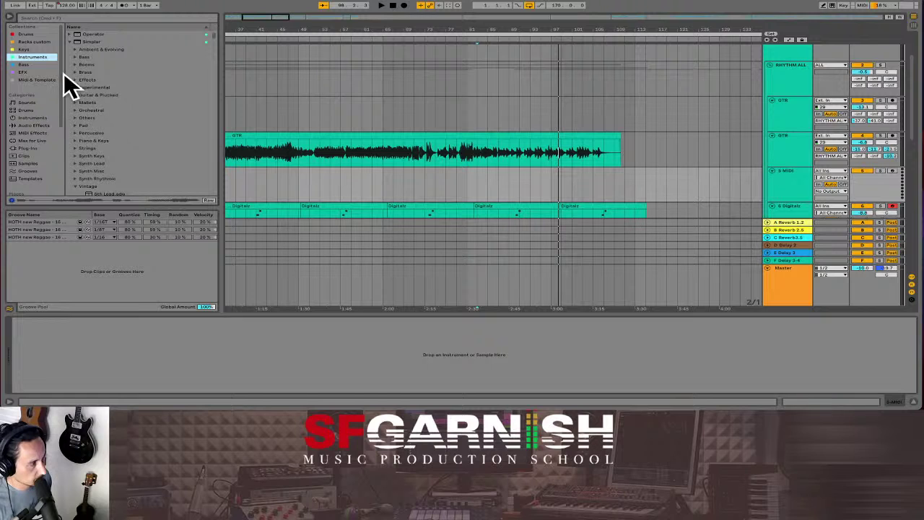
click(69, 35)
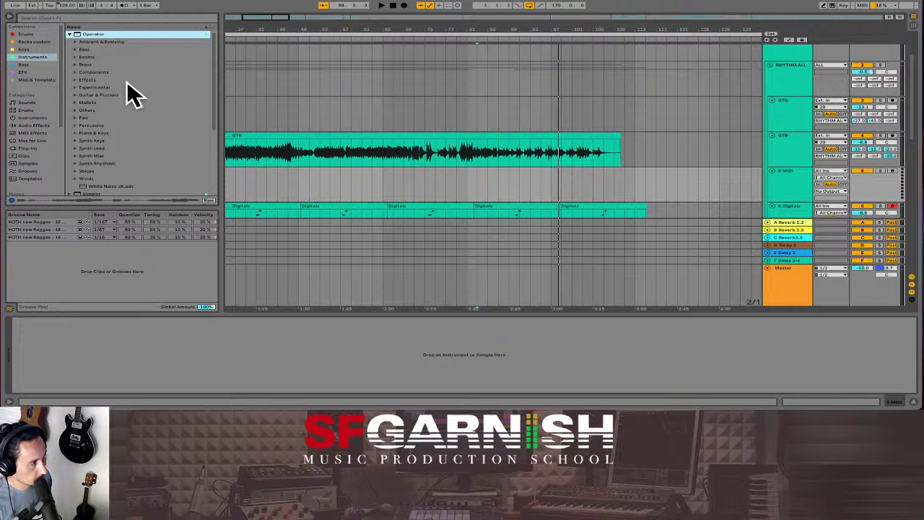
click(73, 117)
click(97, 125)
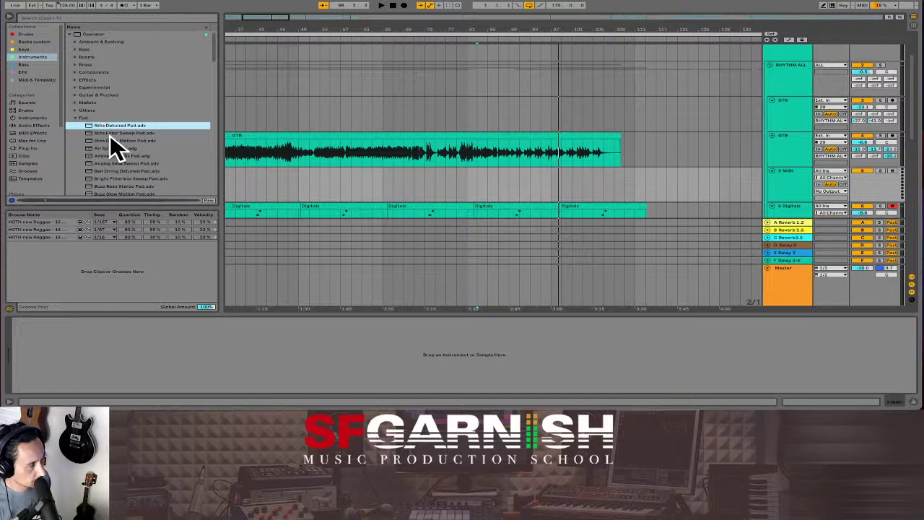
Audition the first Operator pad presets, including Air Space Pad, Buzz Slow Motion Pad and Ambient Swells Pad
key(Down)
key(Down)
key(Down)
key(Down)
key(Down)
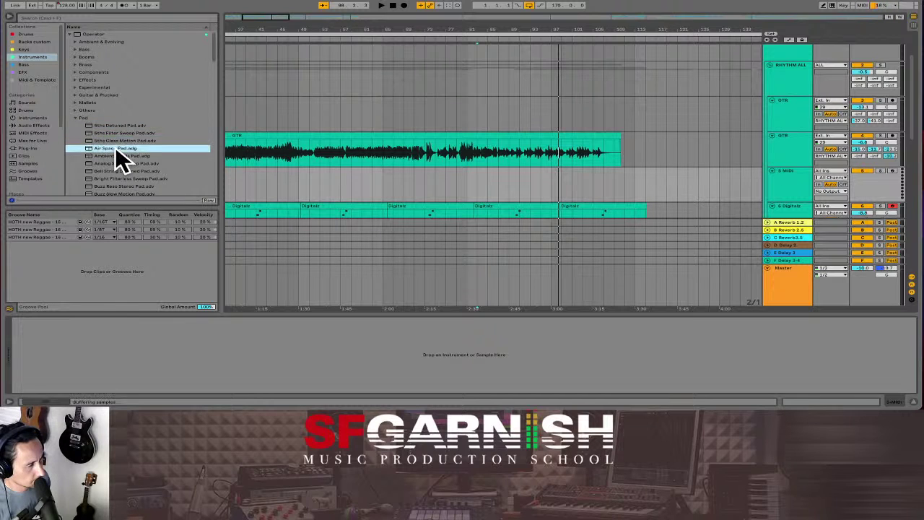
click(127, 176)
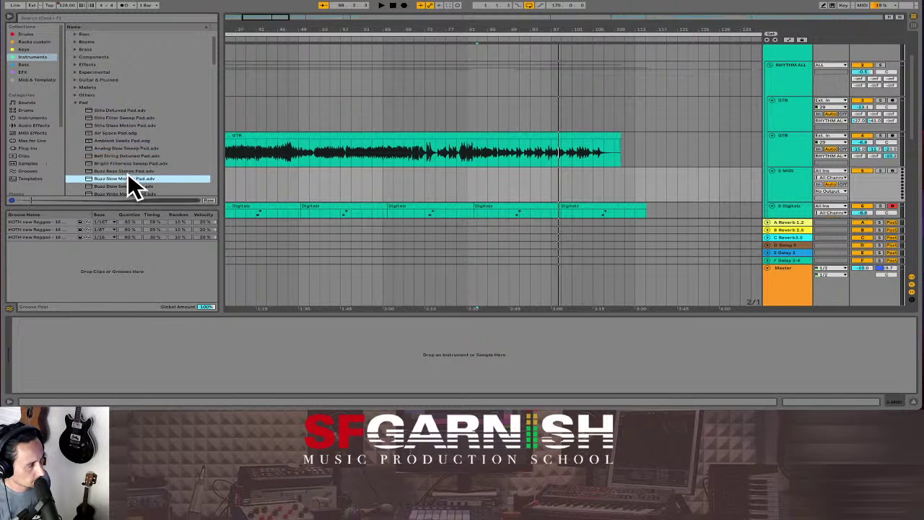
click(127, 135)
click(127, 139)
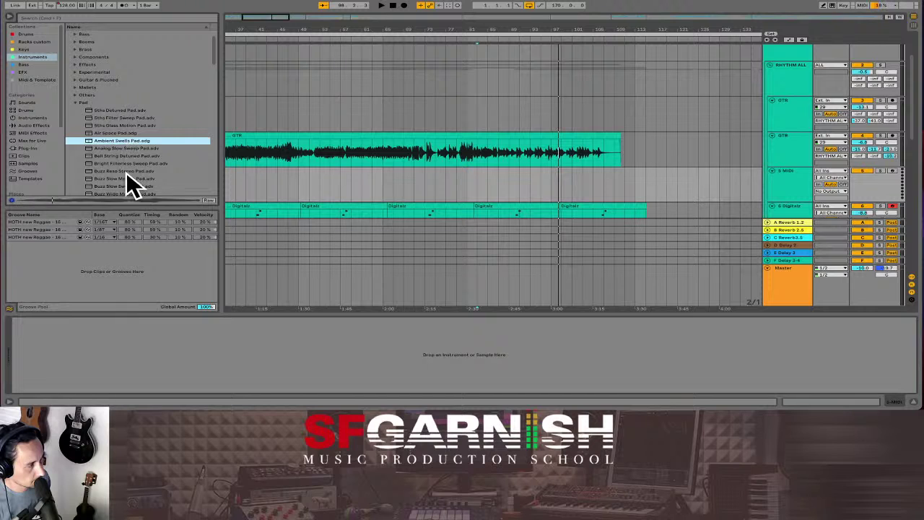
Audition more Operator pads, including Chorus & Strings Sweep Pad, and load Chimes and Bow Pad onto the new MIDI track
click(126, 171)
scroll(125, 171, down, 2)
click(126, 171)
click(126, 163)
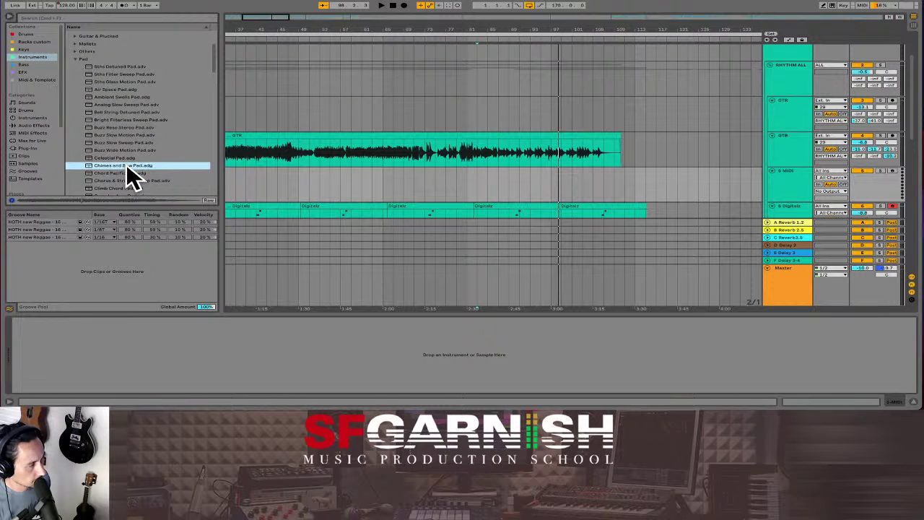
scroll(127, 169, down, 1)
click(127, 168)
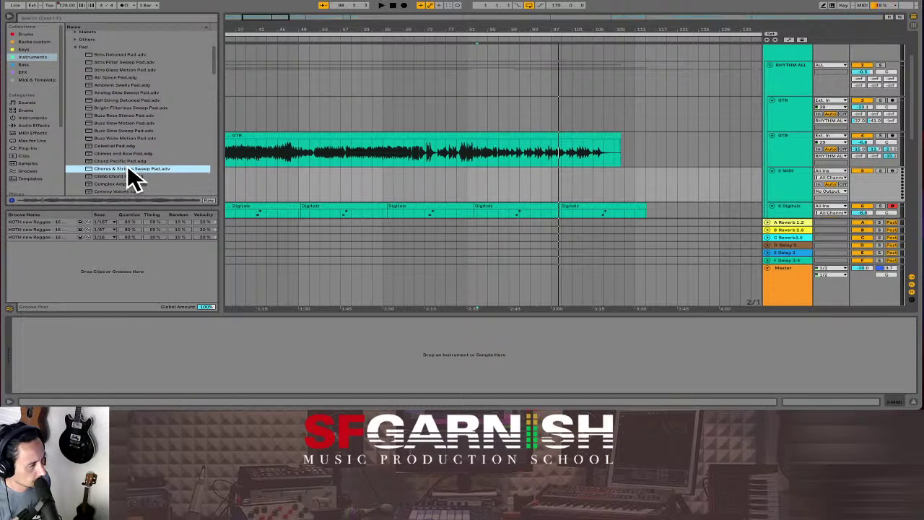
click(126, 153)
drag(144, 153, 379, 175)
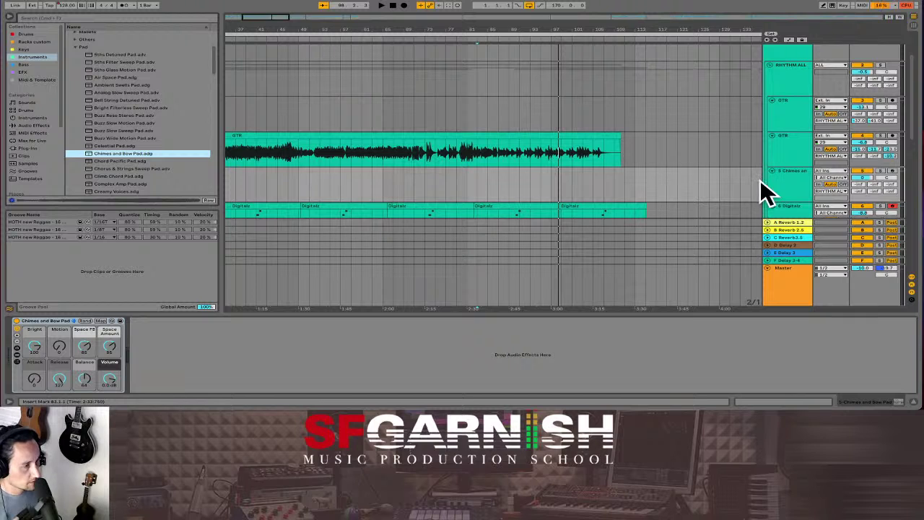
Arm the Chimes and Bow Pad track for recording and start playback from bar 53
click(893, 171)
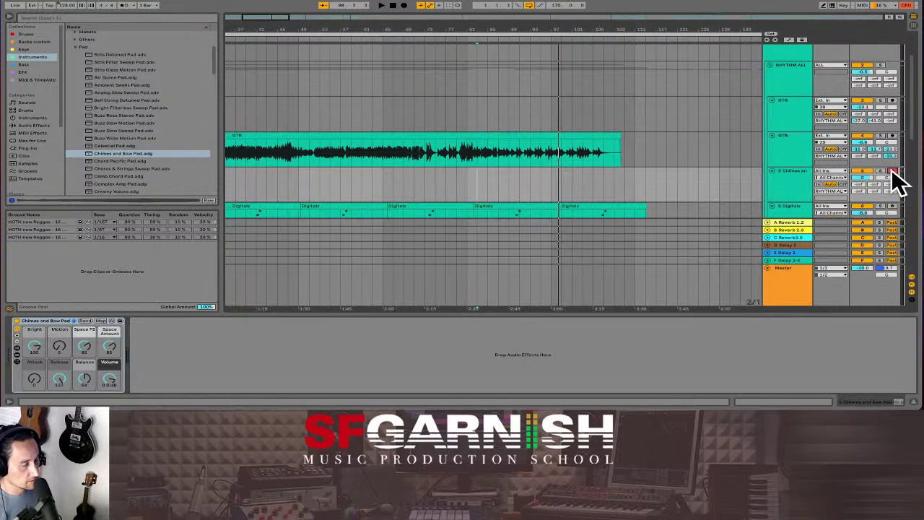
click(325, 182)
key(space)
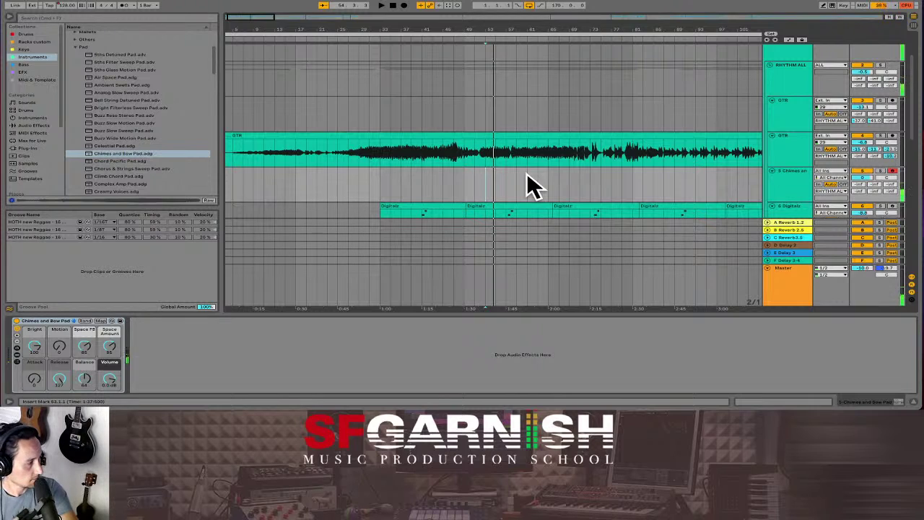
Set the Chimes and Bow Pad macros to Space Amount 67, Bright 47, Attack 33, Release 127 and Balance 9
drag(110, 348, 116, 354)
mouse_move(65, 377)
mouse_down()
mouse_move(65, 397)
mouse_move(63, 375)
mouse_up()
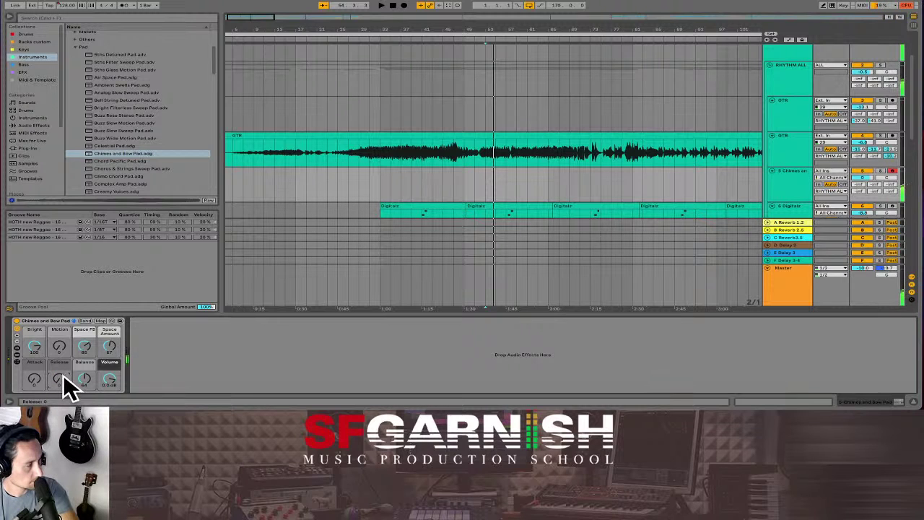
drag(33, 346, 60, 382)
click(84, 379)
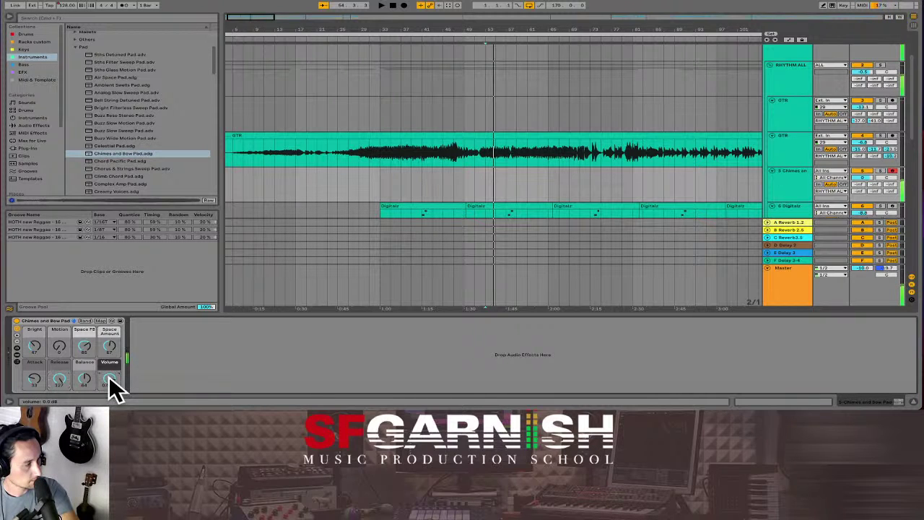
drag(83, 376, 82, 368)
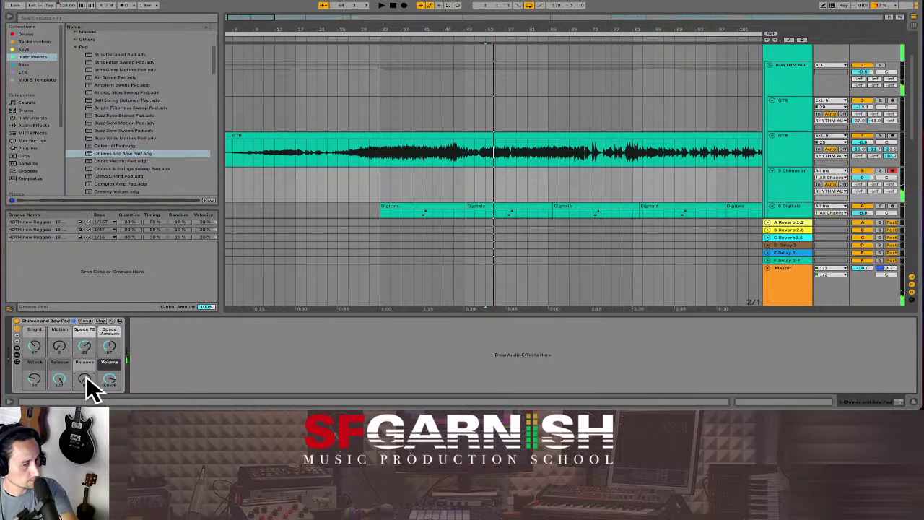
drag(86, 374, 86, 375)
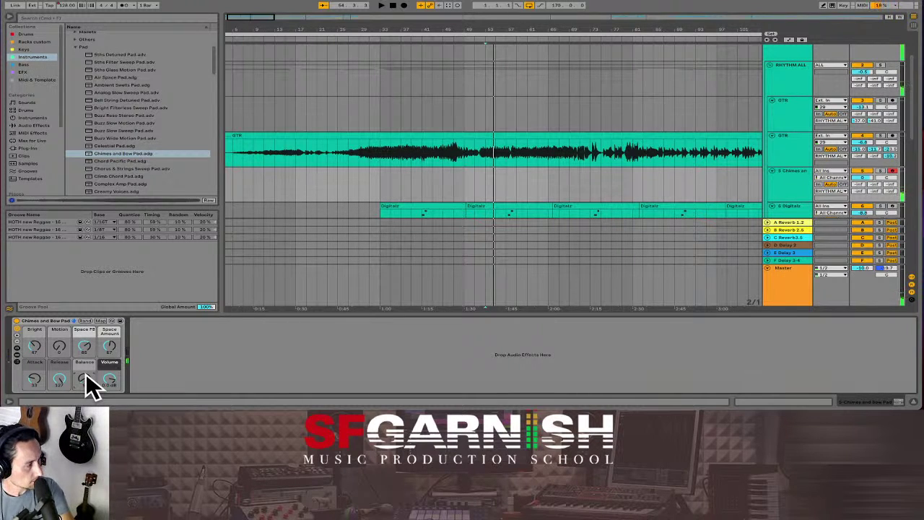
Load Mono Sequencer from the EFX collection in front of the Chimes and Bow Pad instrument
click(24, 73)
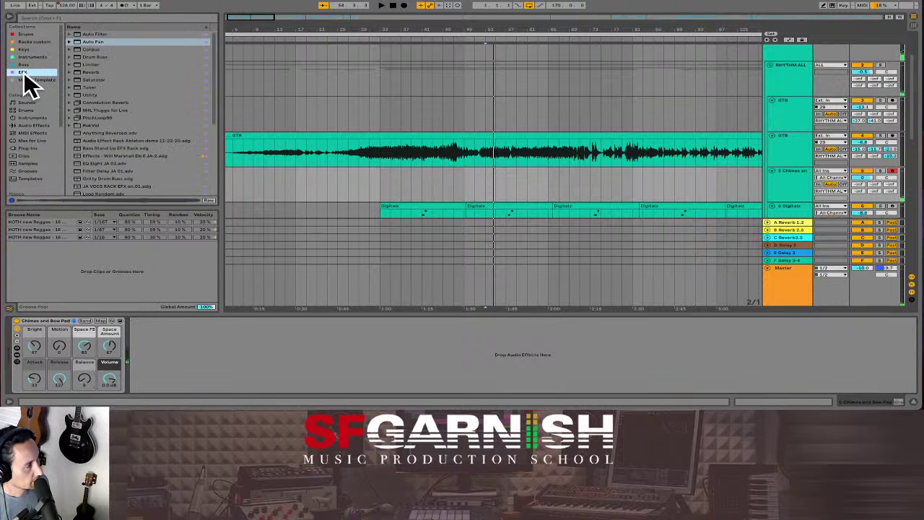
scroll(165, 124, down, 5)
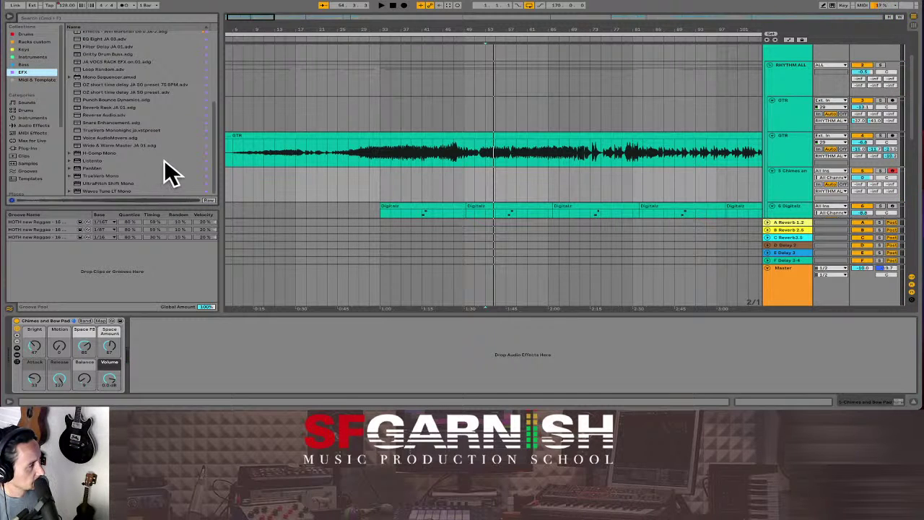
click(112, 78)
drag(189, 288, 171, 359)
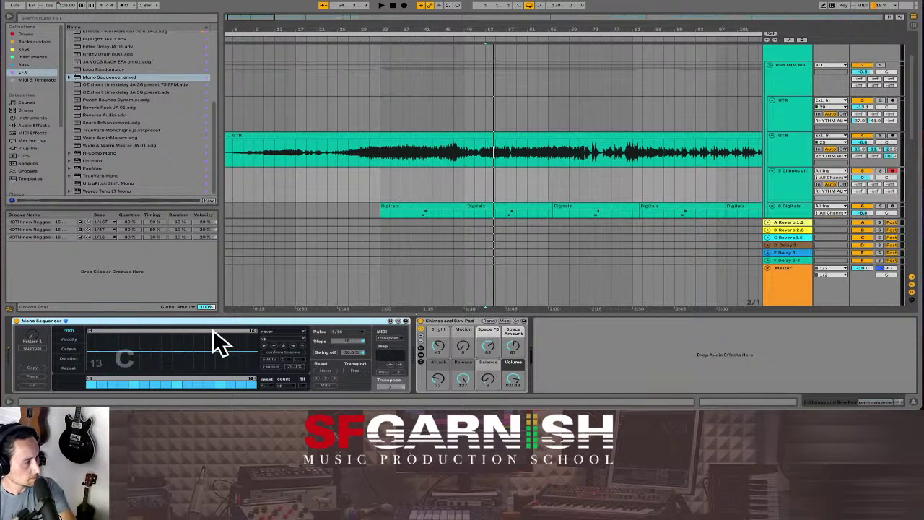
Try different Mono Sequencer patterns and pitch steps on the pad, and remove the sequencer from the track
click(30, 333)
drag(31, 334, 32, 320)
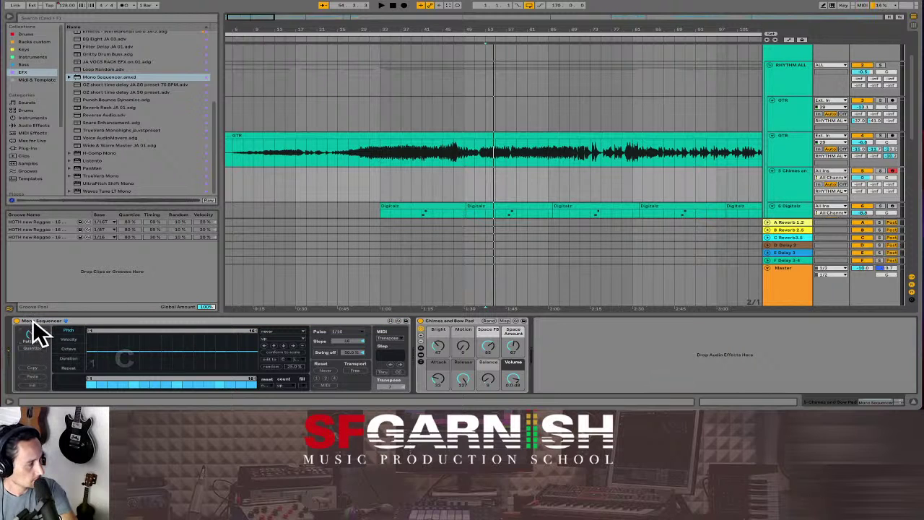
click(102, 344)
click(134, 359)
click(176, 358)
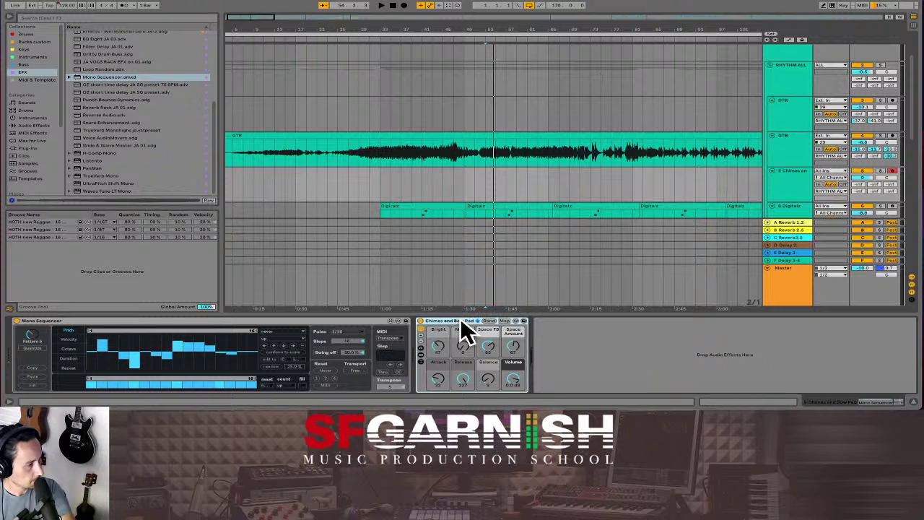
drag(215, 322, 83, 319)
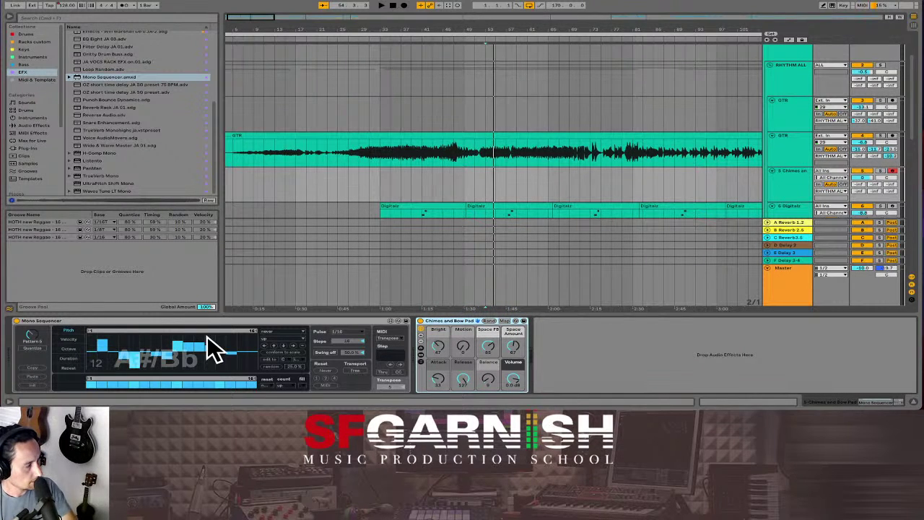
click(58, 322)
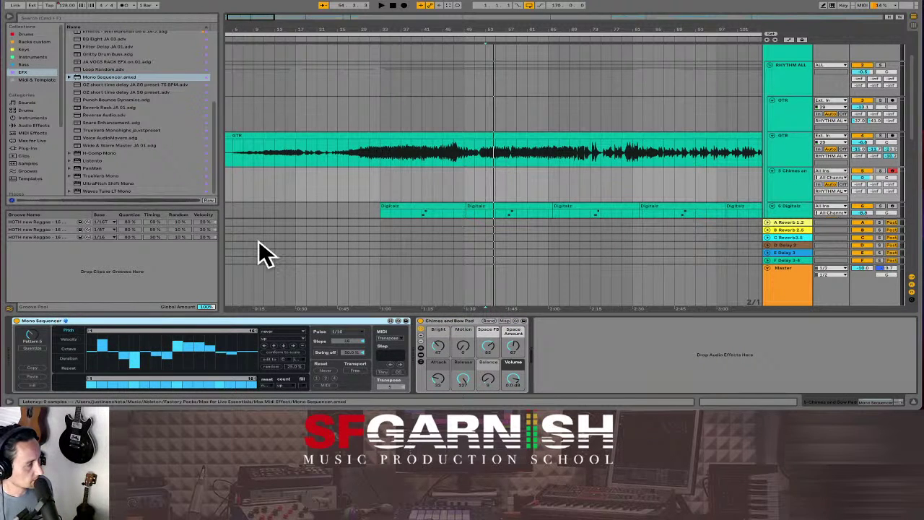
key(Delete)
Play from bar 49 and record a MIDI part on the Chimes and Bow Pad track from about bar 61 to bar 81
click(470, 194)
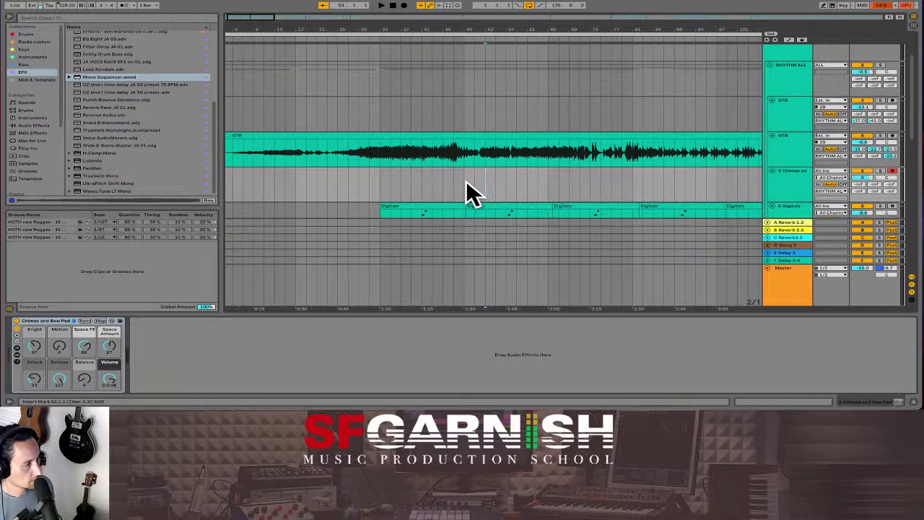
key(space)
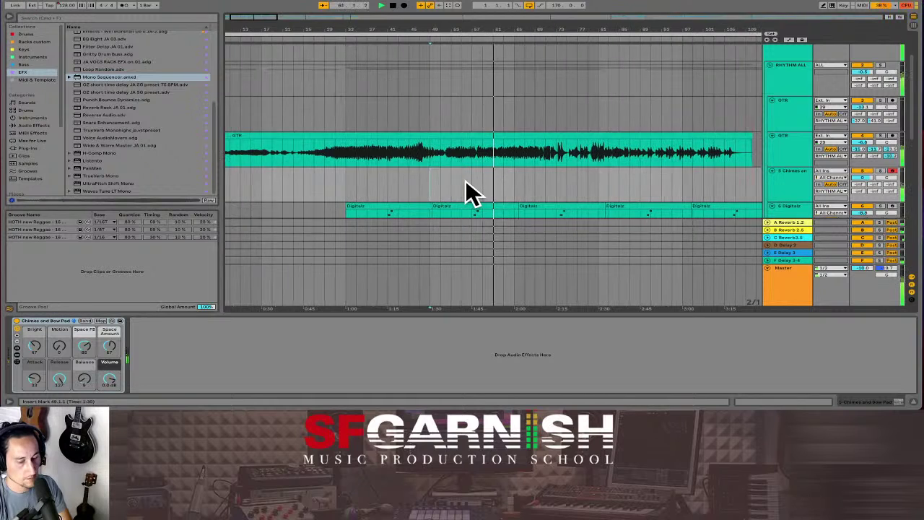
key(F9)
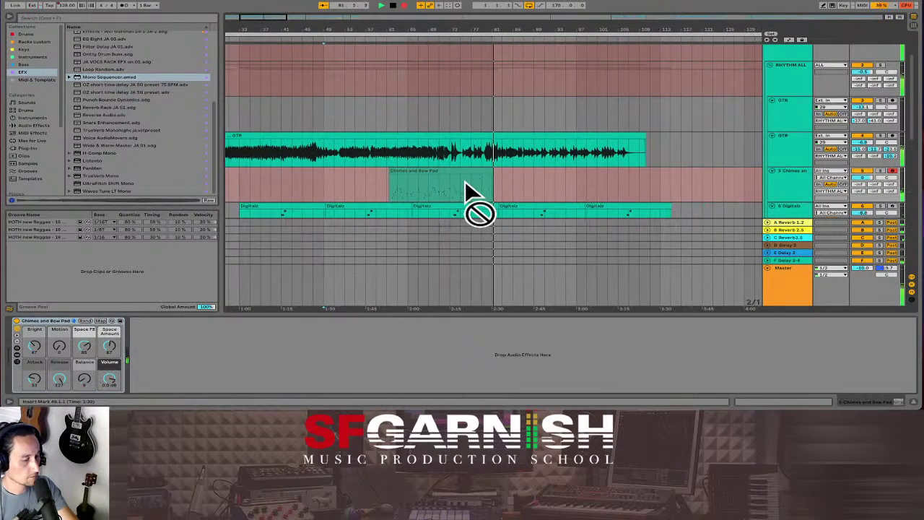
key(F9)
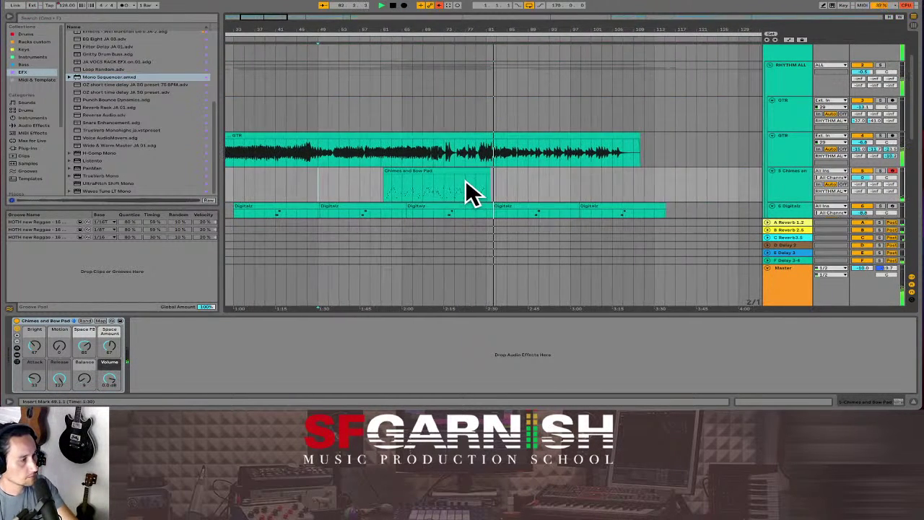
Audition the recorded pad clip from bar 69 and add Mono Sequencer in front of the pad instrument
click(422, 192)
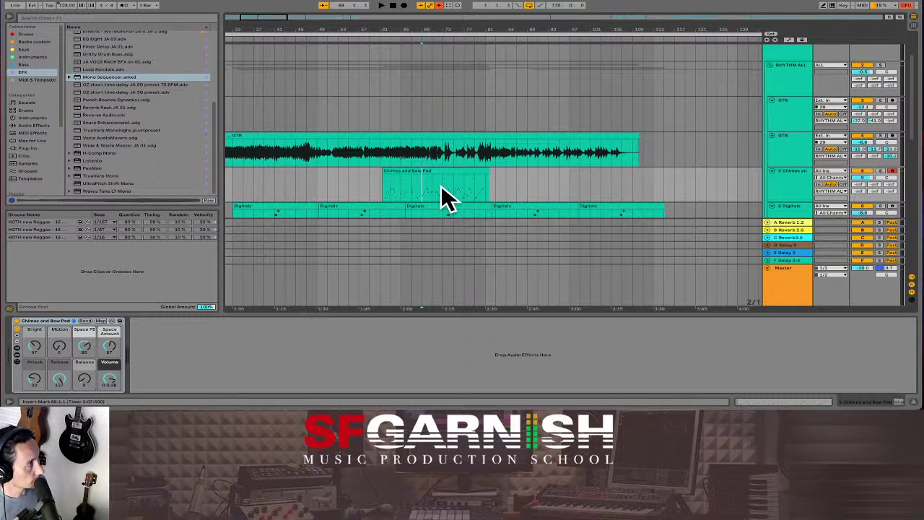
key(space)
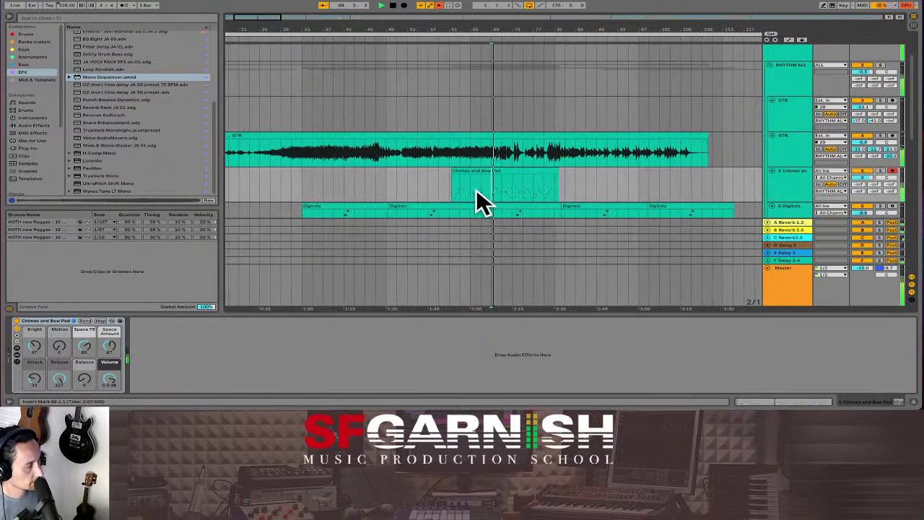
drag(106, 76, 15, 352)
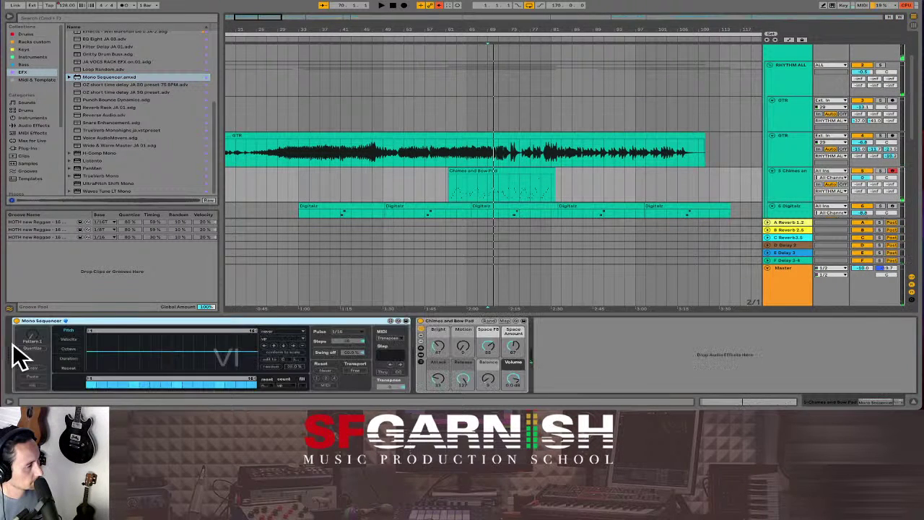
Try a varied pitch pattern in Mono Sequencer during playback, and flatten all its pitch steps again
key(space)
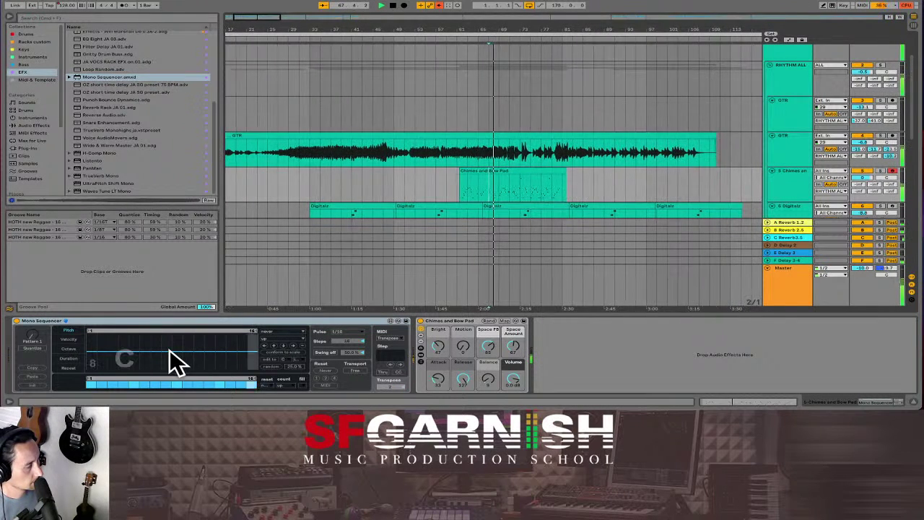
mouse_move(140, 362)
mouse_down()
mouse_move(130, 354)
mouse_move(160, 361)
mouse_move(203, 341)
mouse_move(247, 354)
mouse_up()
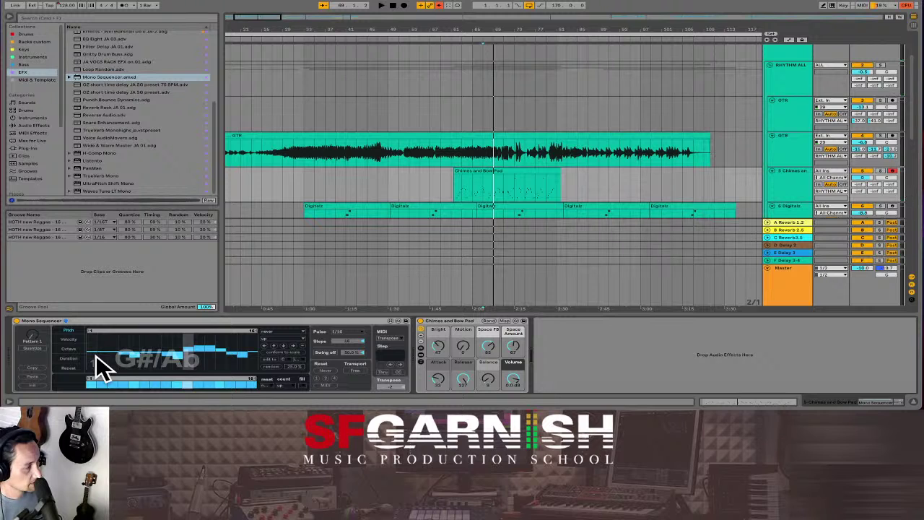
drag(120, 353, 255, 350)
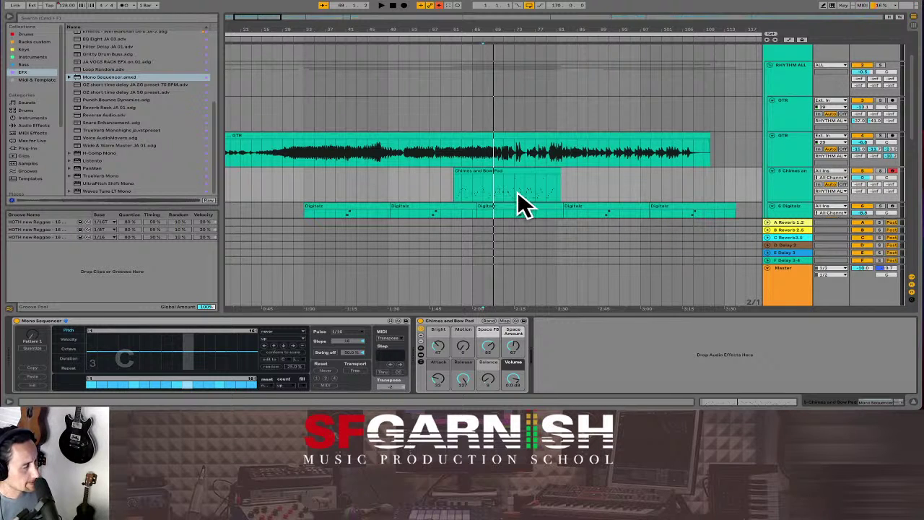
Move the recorded Chimes and Bow Pad clip to start at bar 99 and deactivate it
drag(509, 181, 694, 167)
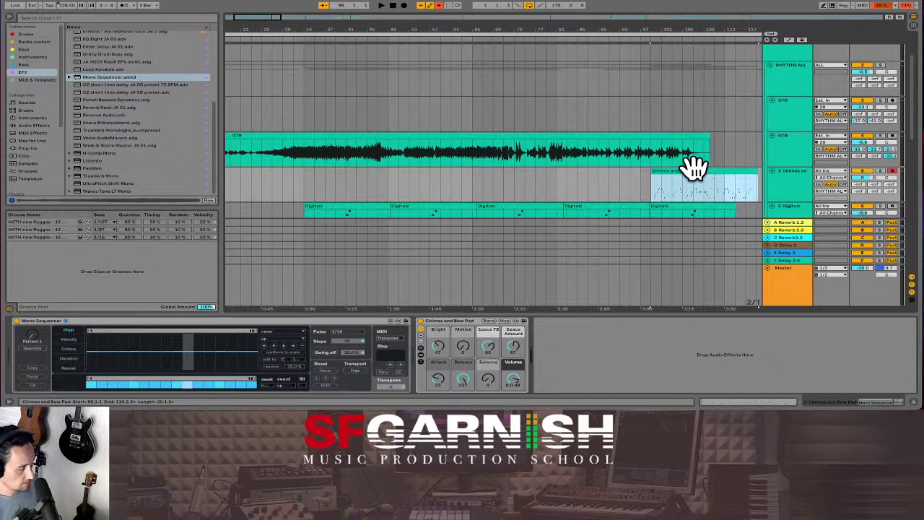
key(0)
Loop bars 65 to 67 and insert an empty two-bar MIDI clip there on the Chimes and Bow Pad track
click(477, 195)
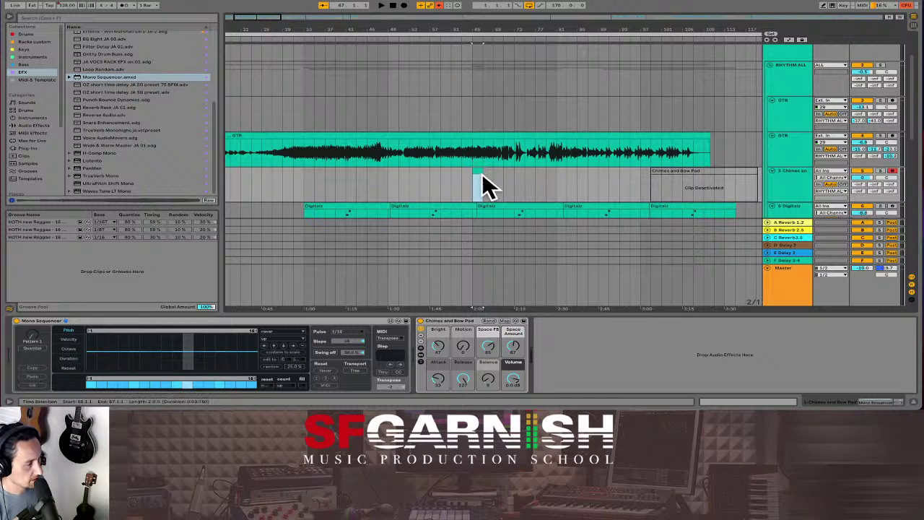
drag(475, 194, 485, 199)
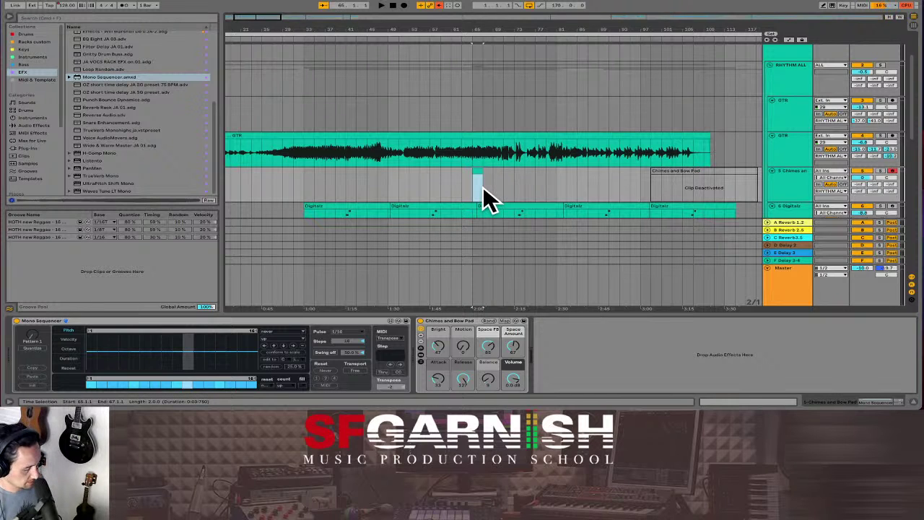
key(ctrl+l)
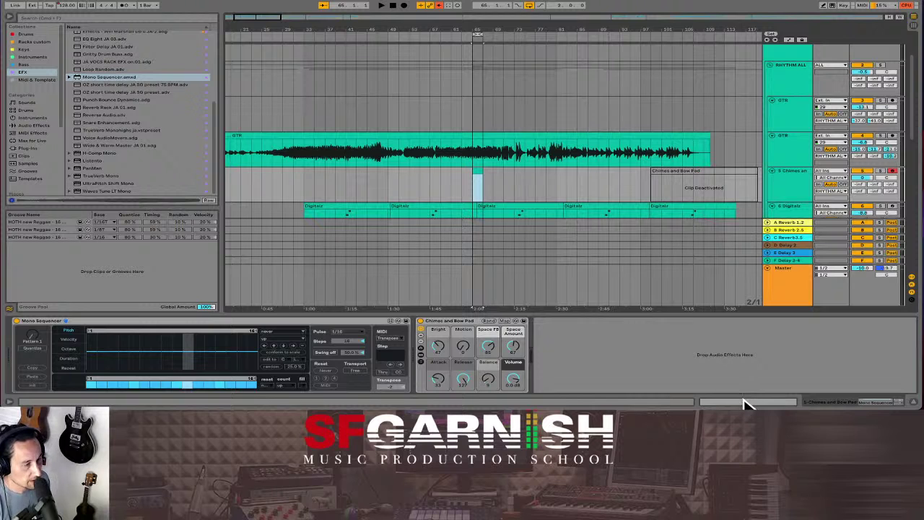
key(ctrl+shift+m)
Add a G3 note spanning the whole two-bar clip and play it back from bar 65
double_click(234, 356)
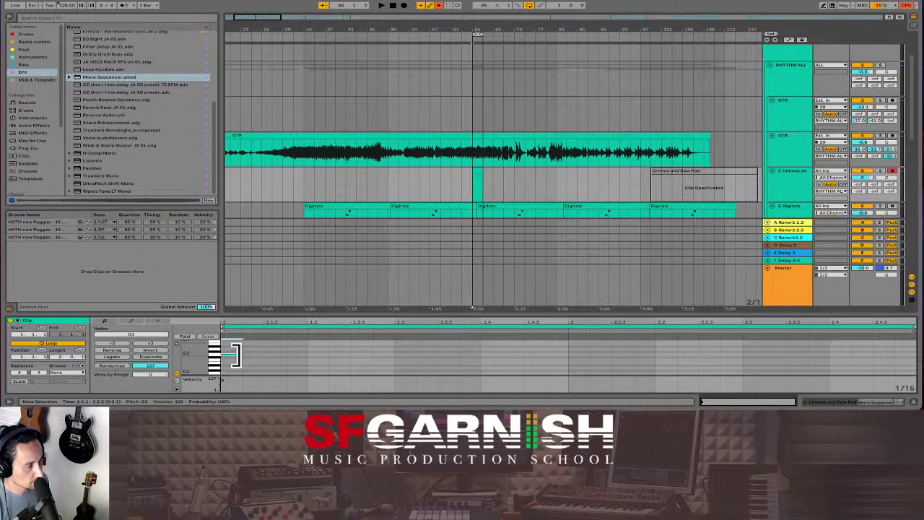
drag(235, 354, 876, 356)
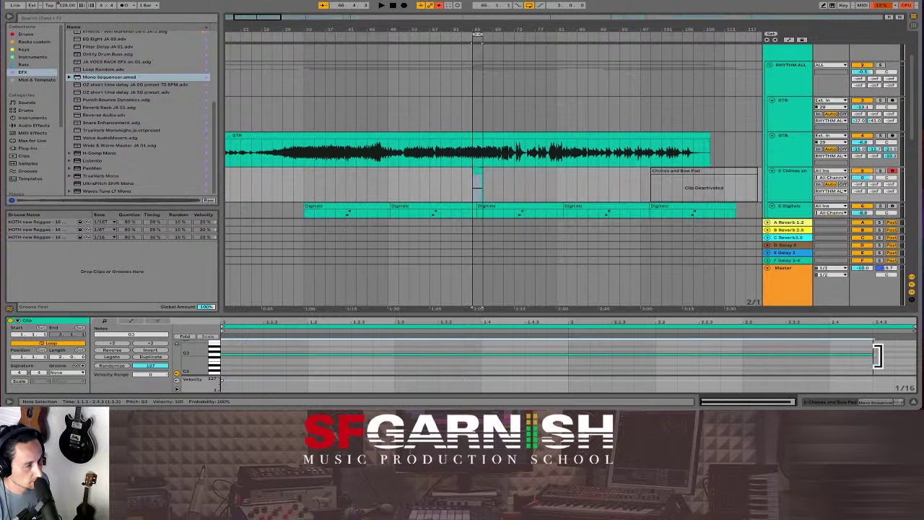
click(471, 190)
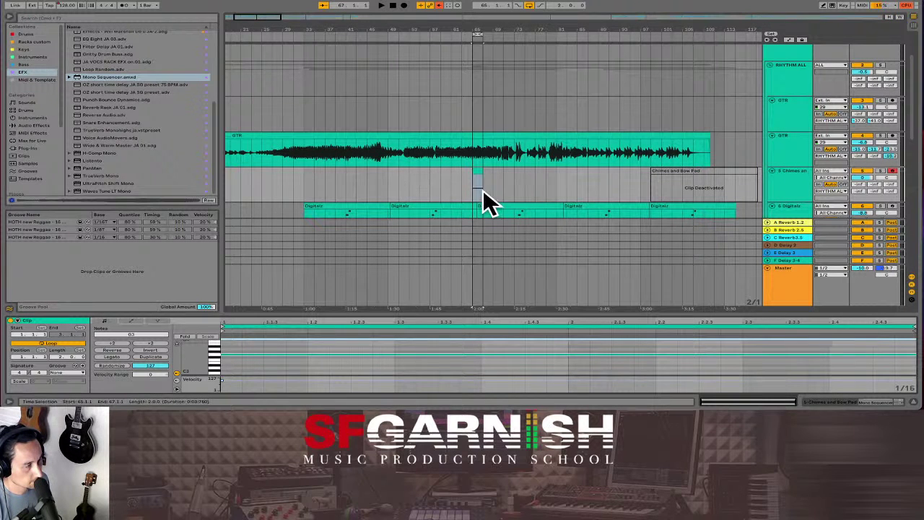
key(space)
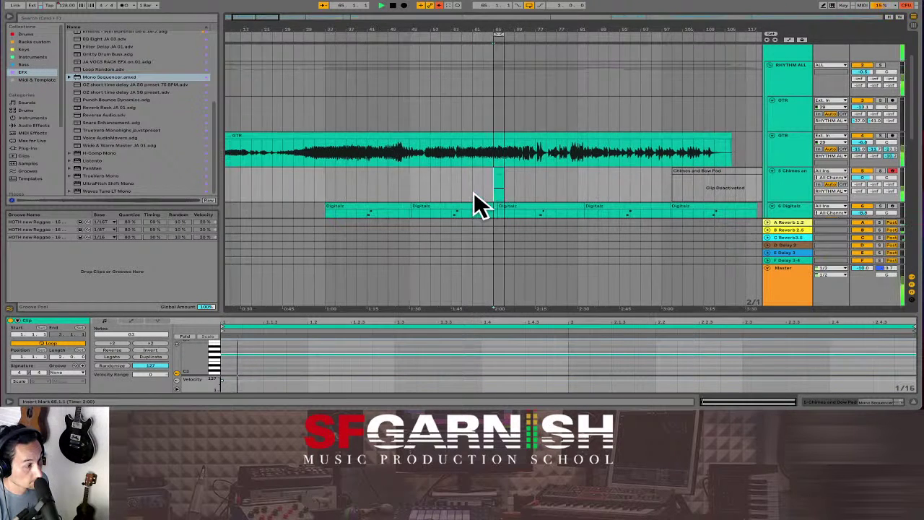
Set Mono Sequencer's pitch lane to reset every 1 measure and run in up/down direction, auditioning the loop
click(890, 356)
click(860, 402)
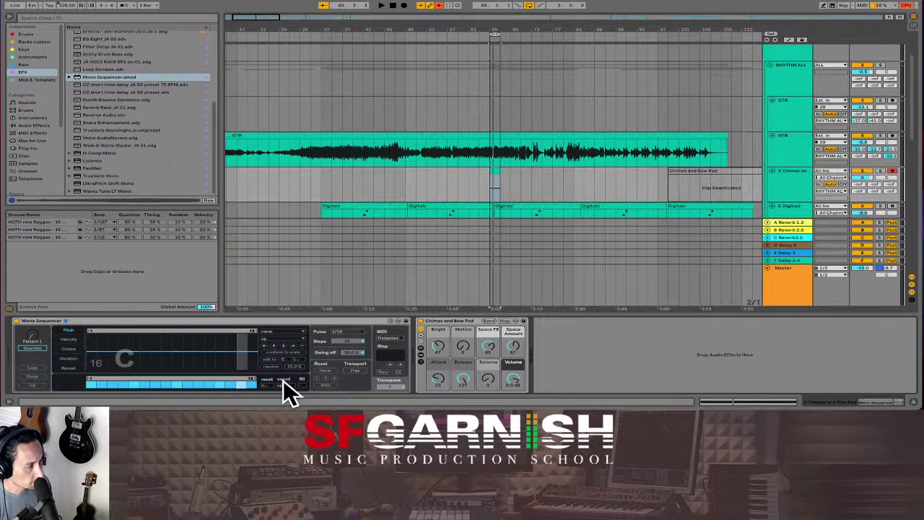
click(303, 328)
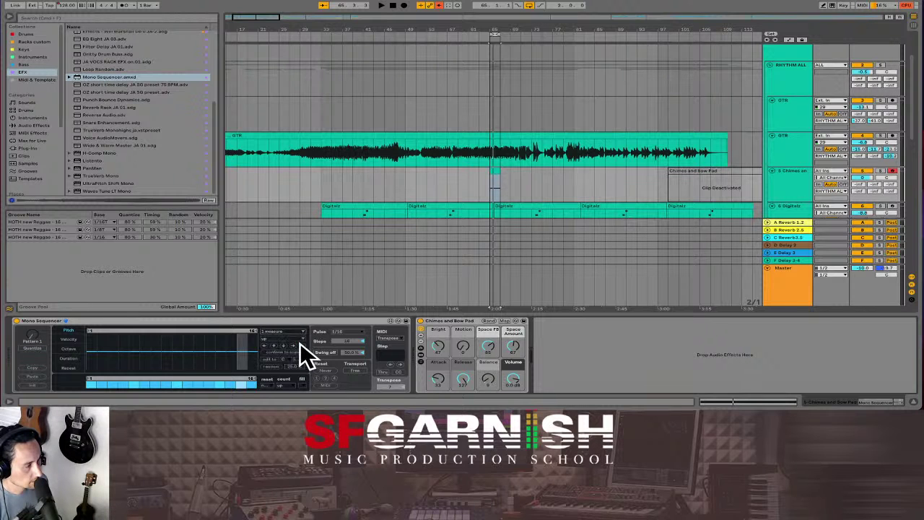
key(space)
click(303, 339)
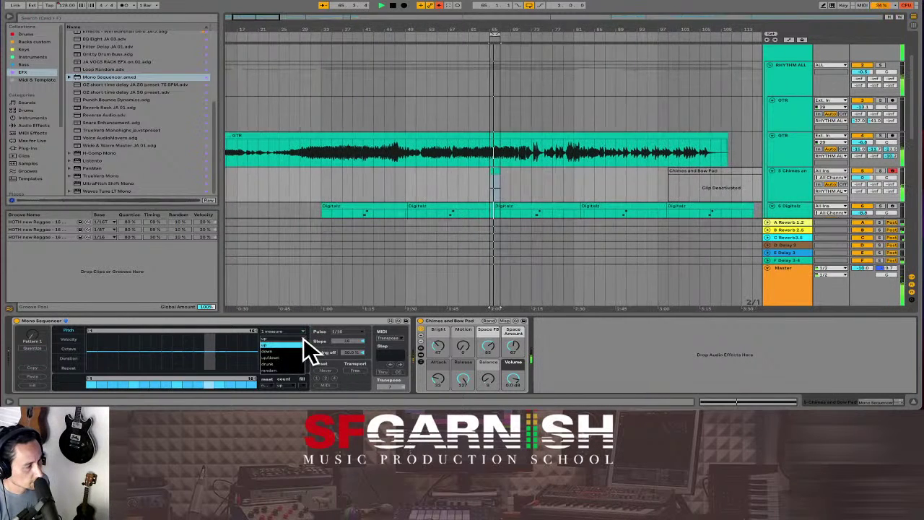
click(300, 356)
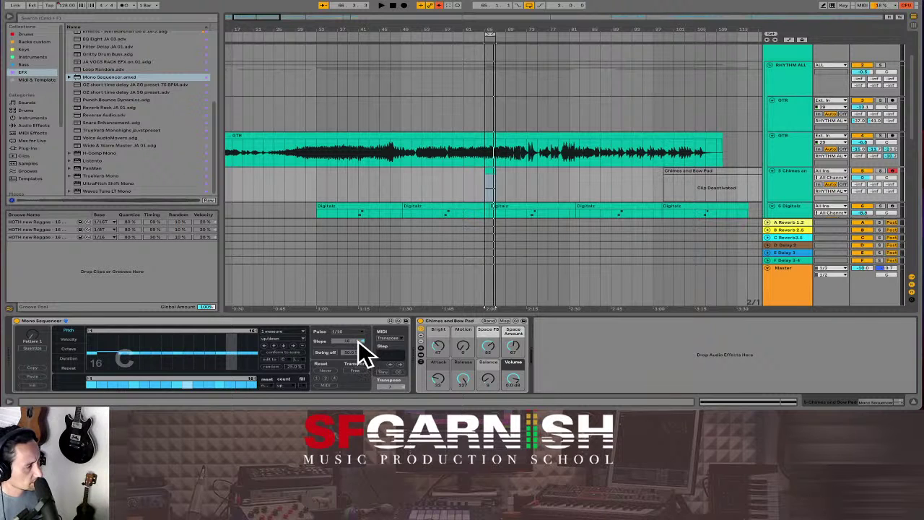
Set Mono Sequencer to 15 steps and extend the pitch lane's loop range across all 15 steps while the loop plays
mouse_move(357, 340)
mouse_down()
mouse_move(357, 321)
mouse_move(357, 339)
mouse_up()
key(space)
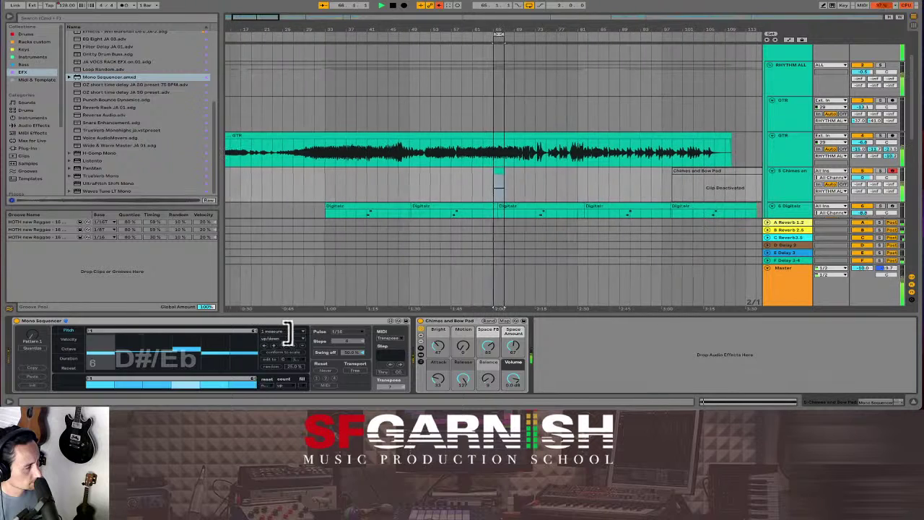
drag(343, 337, 342, 352)
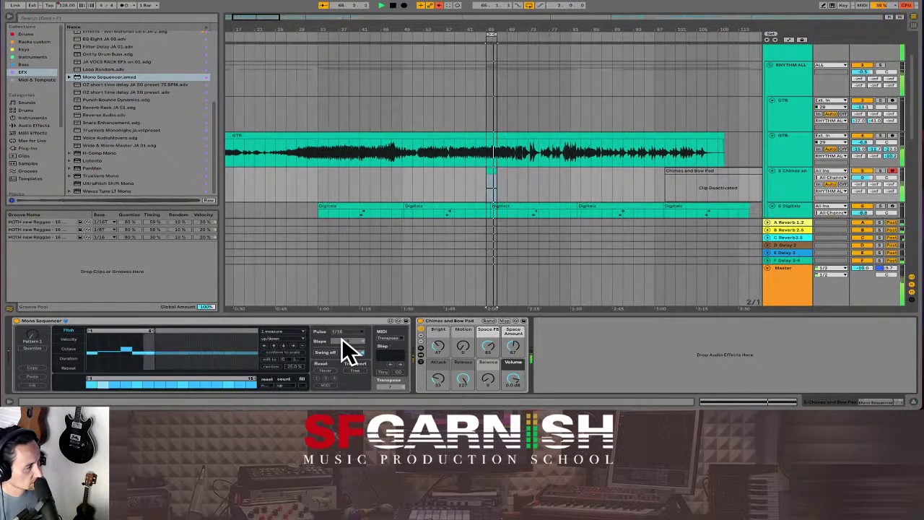
mouse_move(153, 330)
mouse_down()
mouse_move(260, 330)
mouse_move(251, 333)
mouse_up()
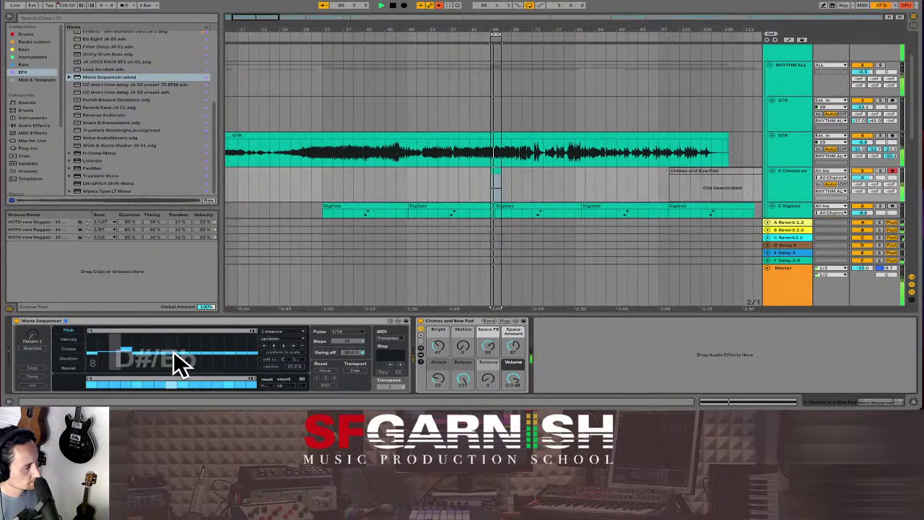
Raise the pitch of steps 8 and 11, lower step 13, and shift the whole pitch pattern two steps earlier
drag(175, 353, 176, 354)
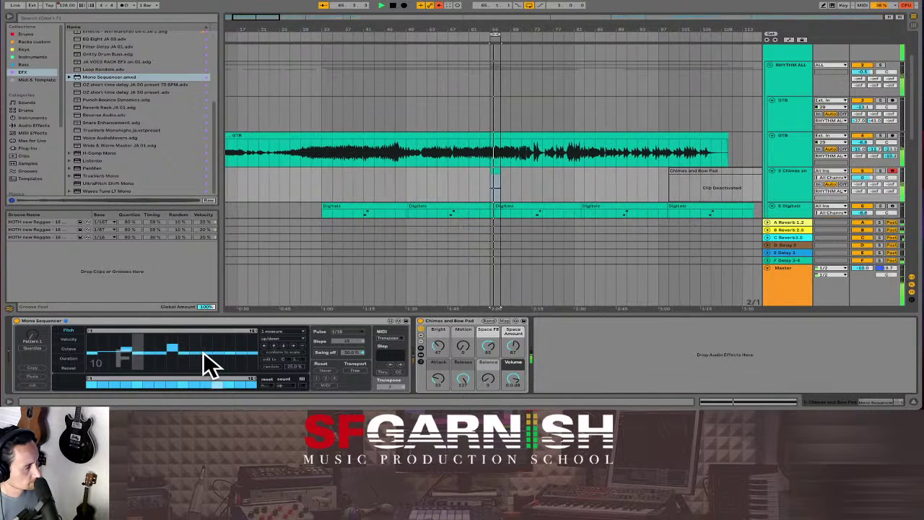
drag(207, 351, 209, 339)
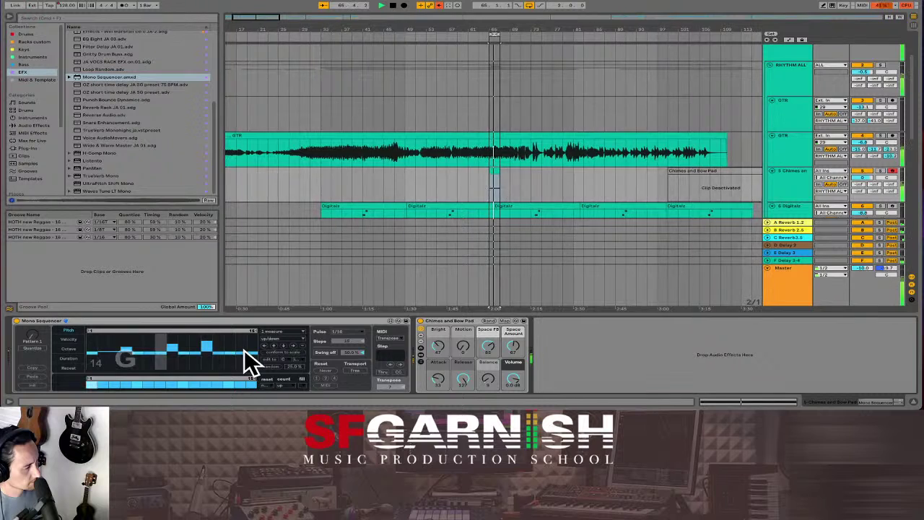
drag(228, 352, 230, 362)
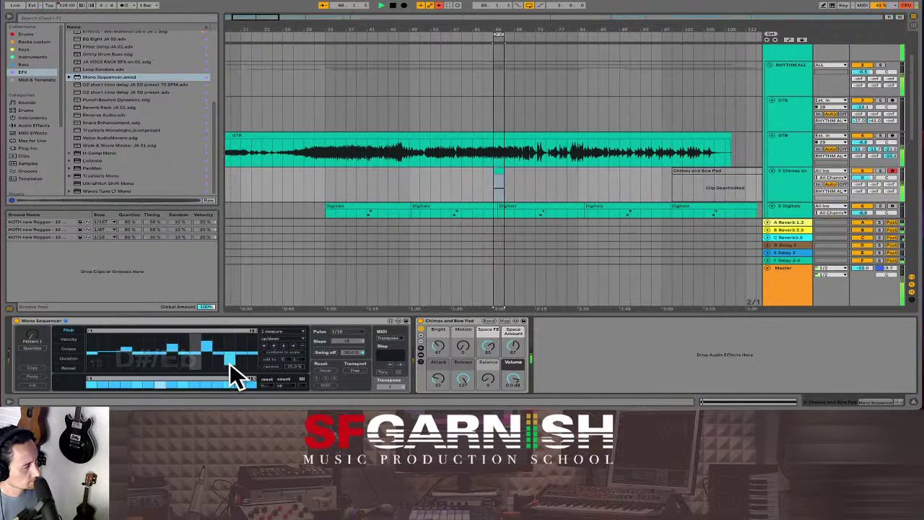
click(264, 346)
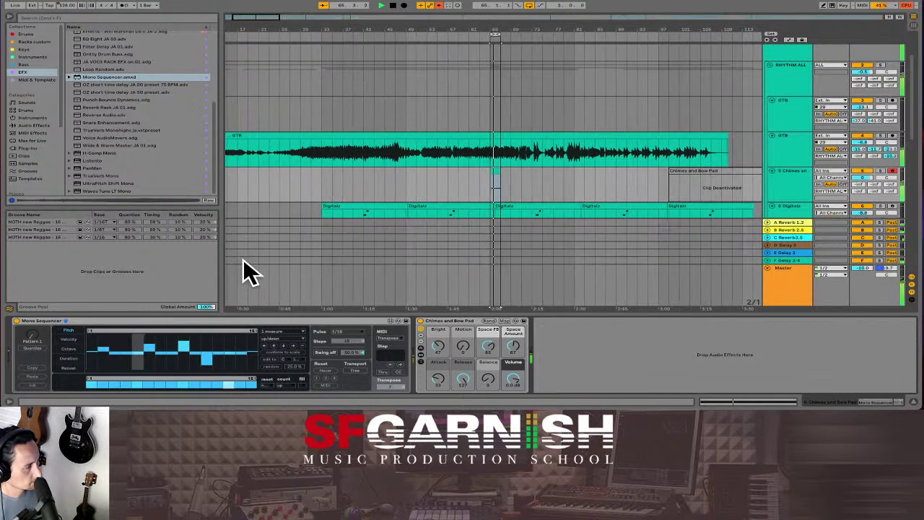
Check the repeat lane, and shorten the note durations of steps 1, 3, 5, 7, 12, 14 and 15 in the duration lane
click(73, 369)
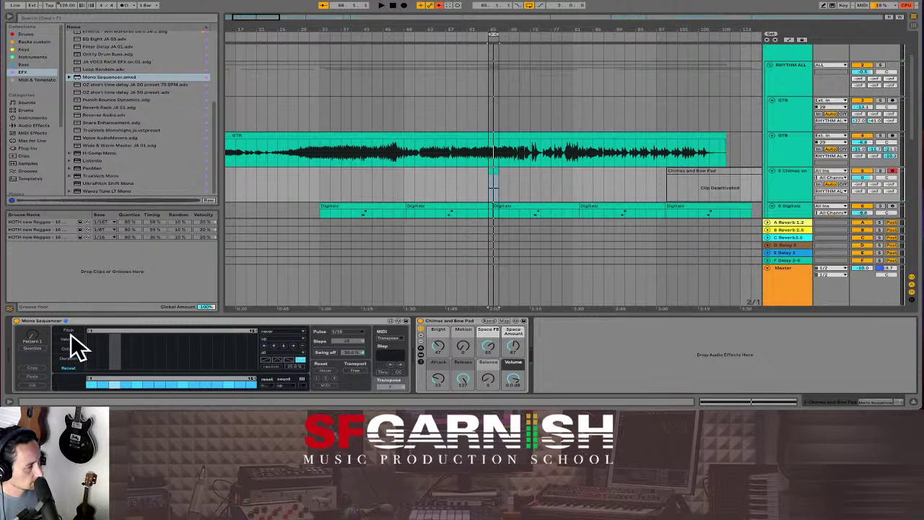
click(69, 331)
click(70, 368)
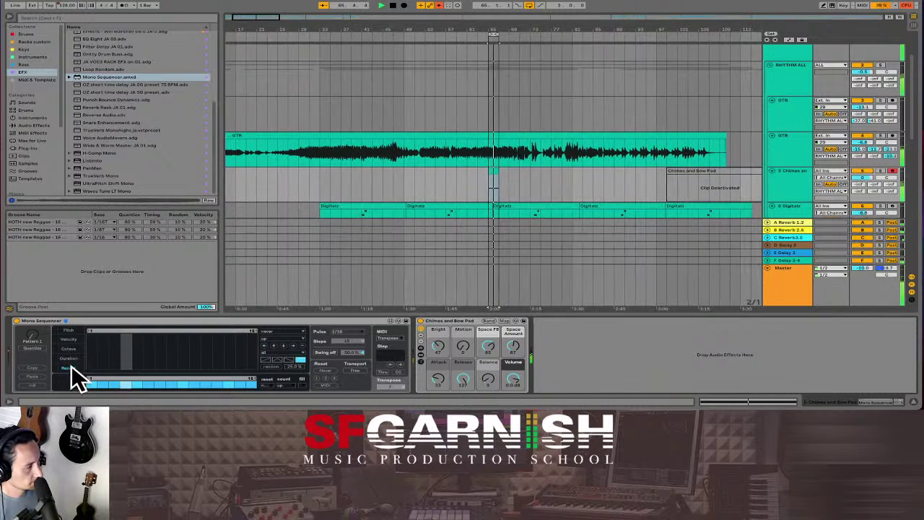
click(71, 359)
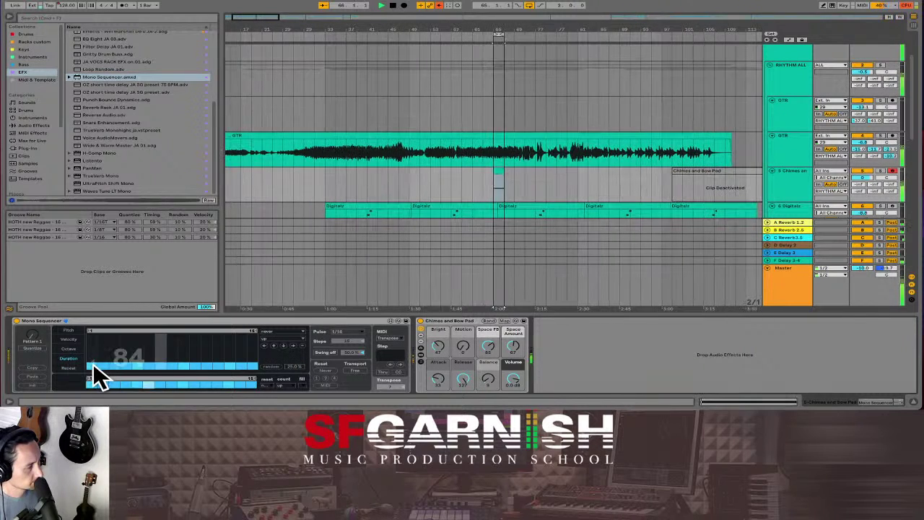
drag(91, 363, 166, 402)
drag(247, 372, 242, 366)
click(253, 367)
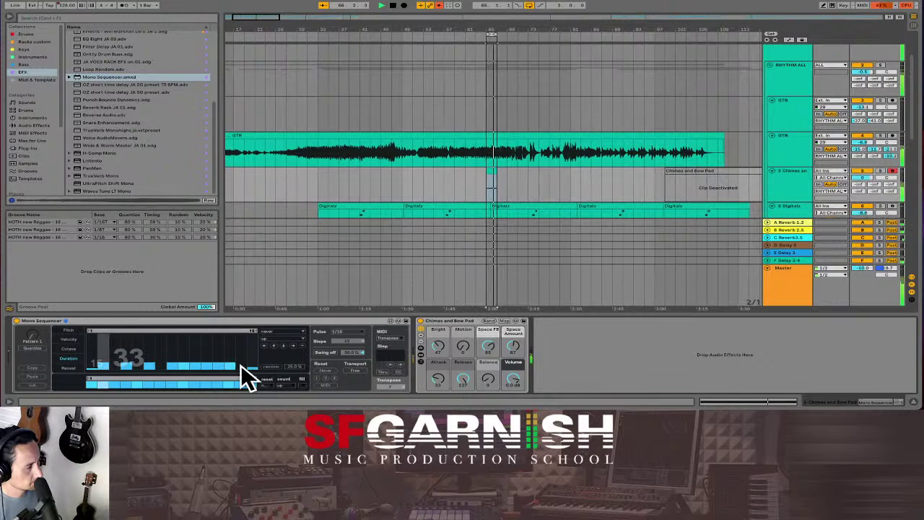
click(217, 366)
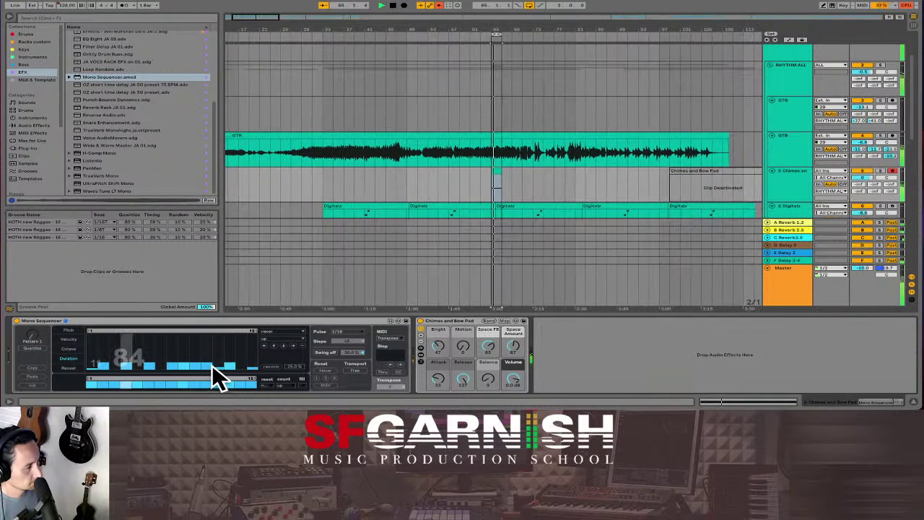
mouse_move(231, 364)
mouse_down()
mouse_move(231, 340)
mouse_move(229, 362)
mouse_up()
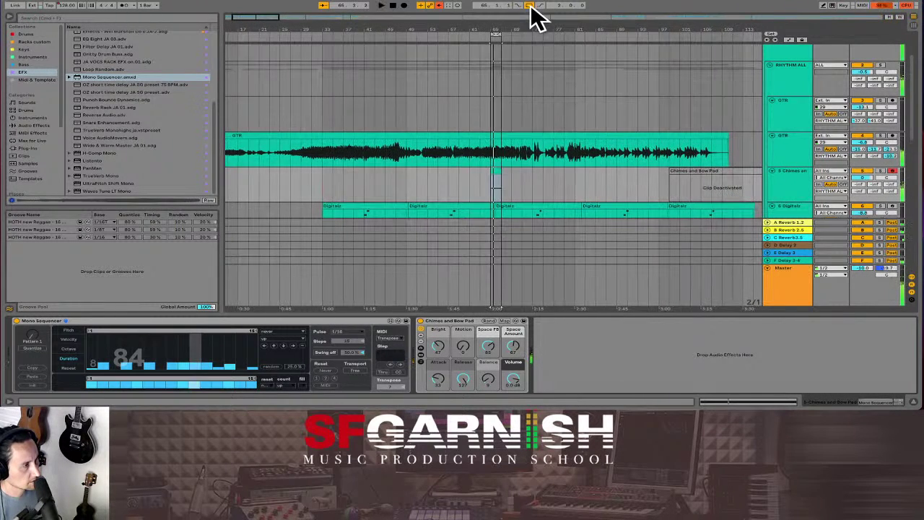
Playing from bar 65 without looping, lower the octave of steps 1, 5, 10 and 15 and raise it on steps 3, 7 and 13
click(491, 190)
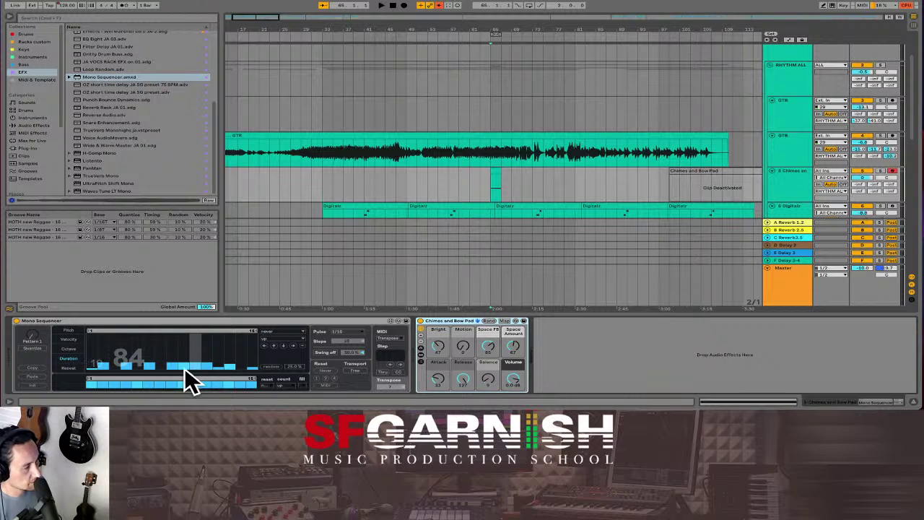
click(65, 349)
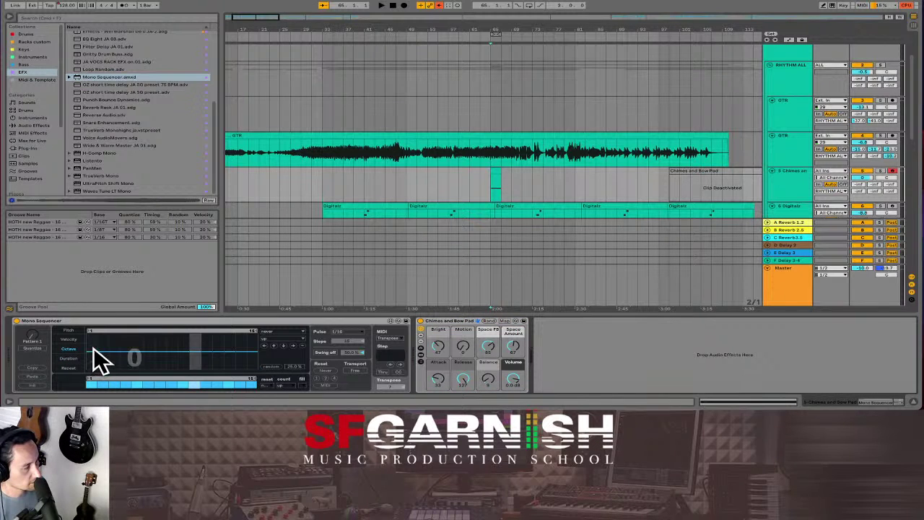
key(space)
click(93, 354)
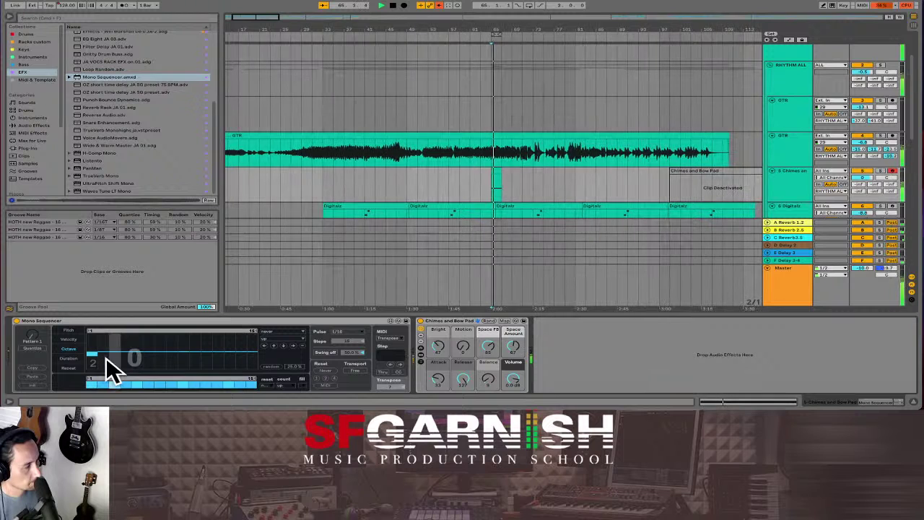
click(116, 348)
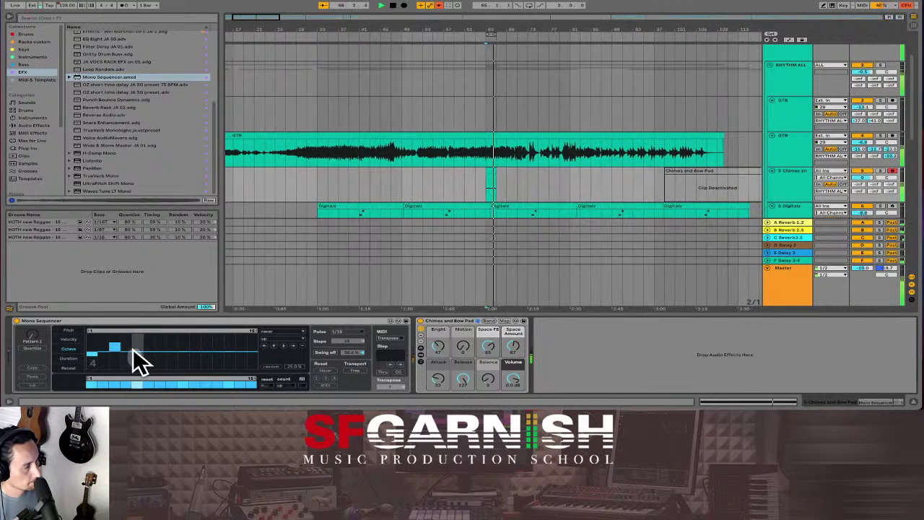
click(160, 346)
click(195, 353)
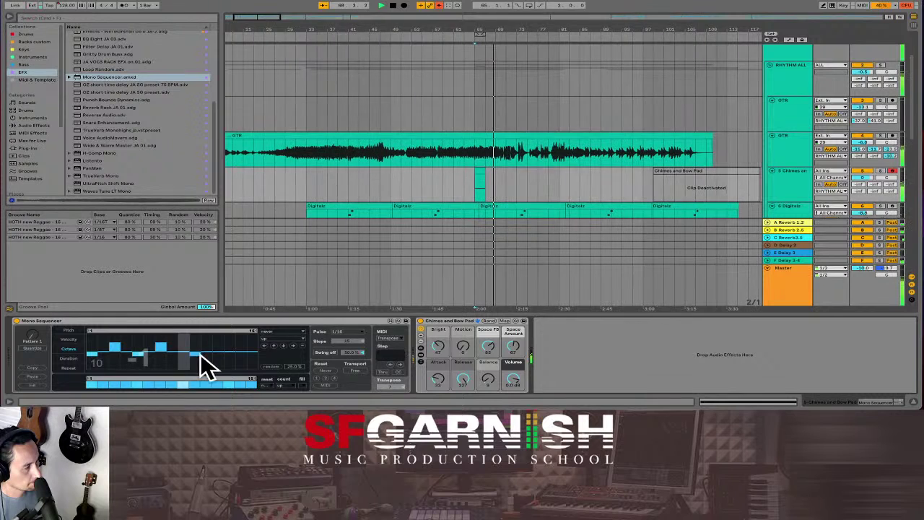
click(228, 344)
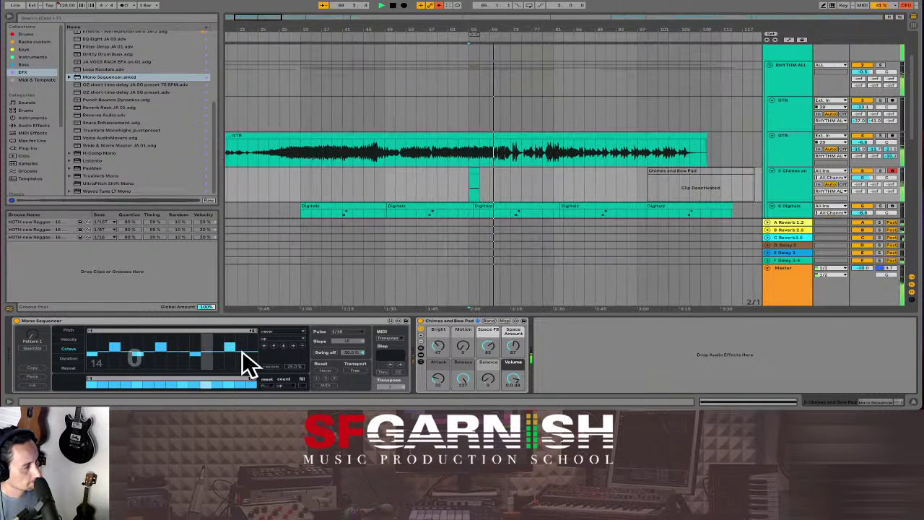
click(249, 354)
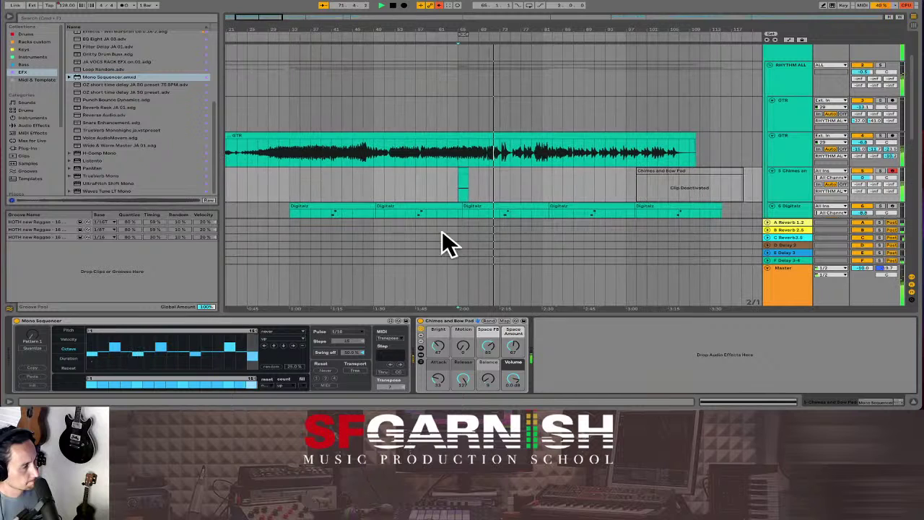
Replay the sequenced part from bar 65, looping the two-bar clip with the Chimes and Bow Pad track soloed
click(460, 200)
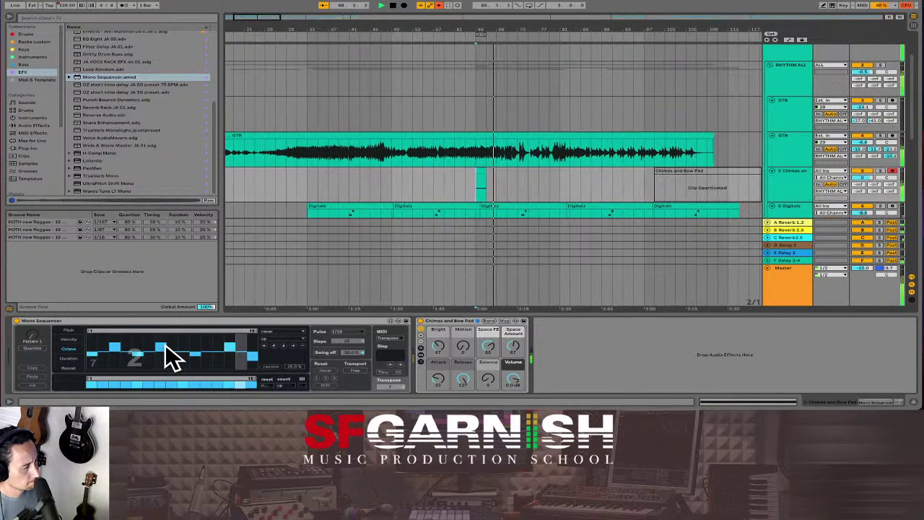
click(482, 189)
key(space)
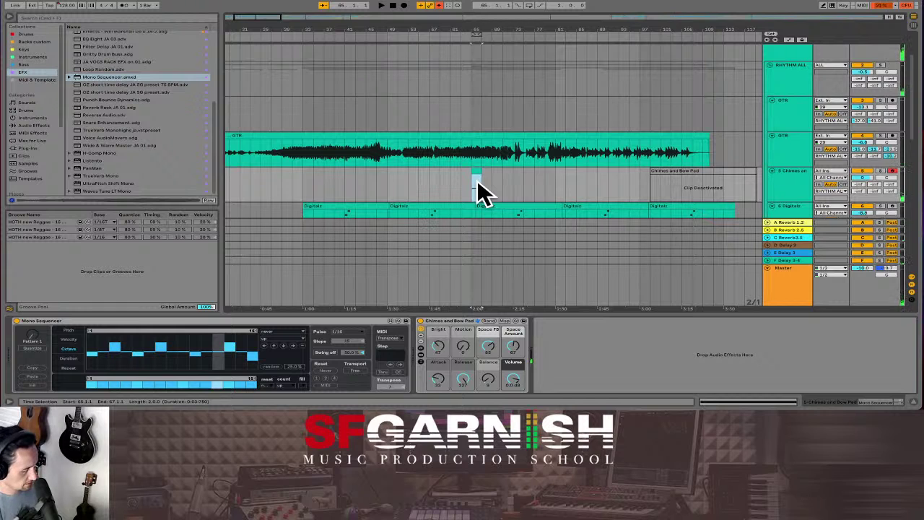
key(space)
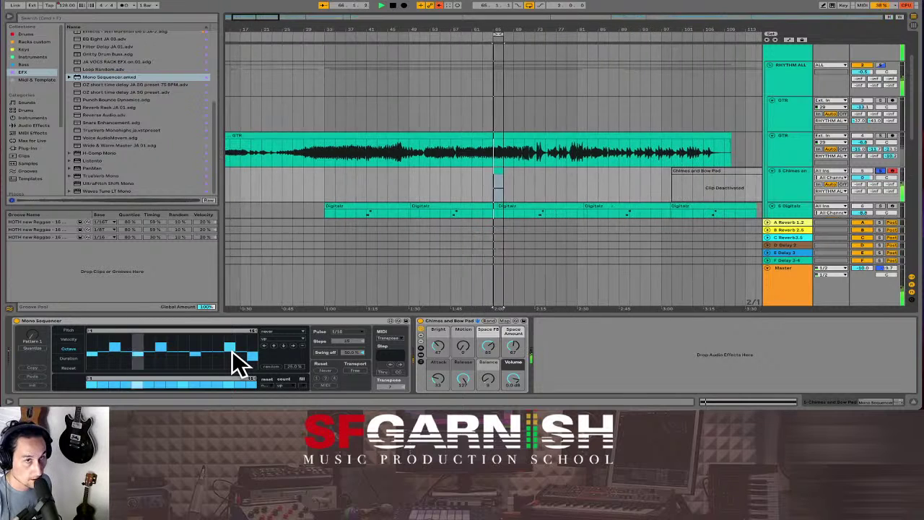
key(space)
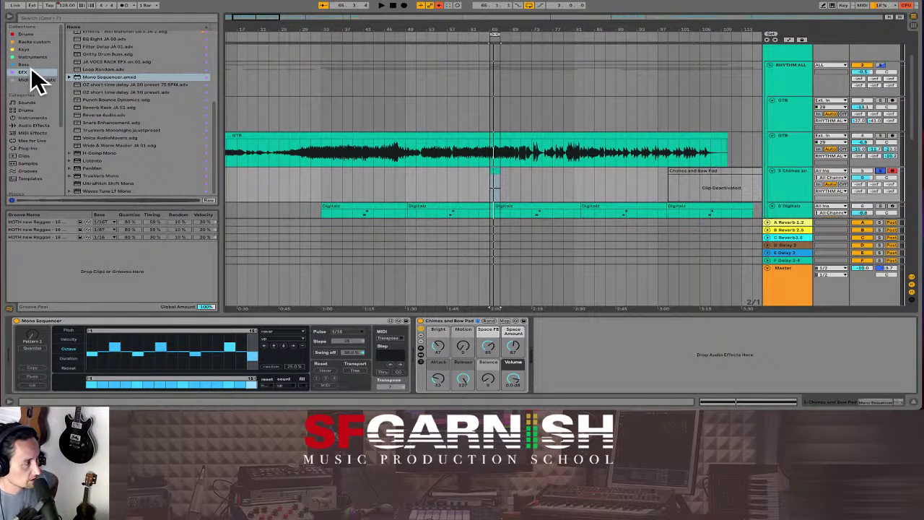
Add JA GTR Rack 01 from the Racks custom collection after Chimes and Bow Pad and audition the processed loop
click(28, 42)
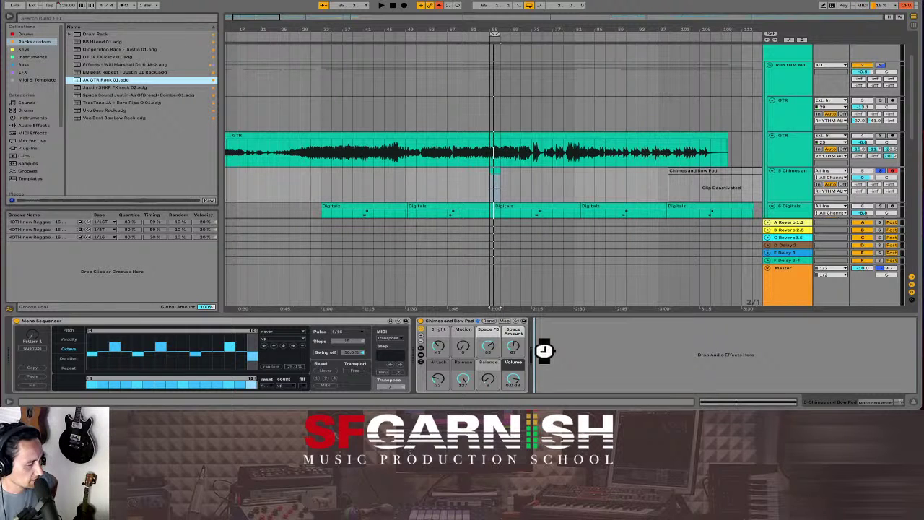
drag(545, 350, 547, 354)
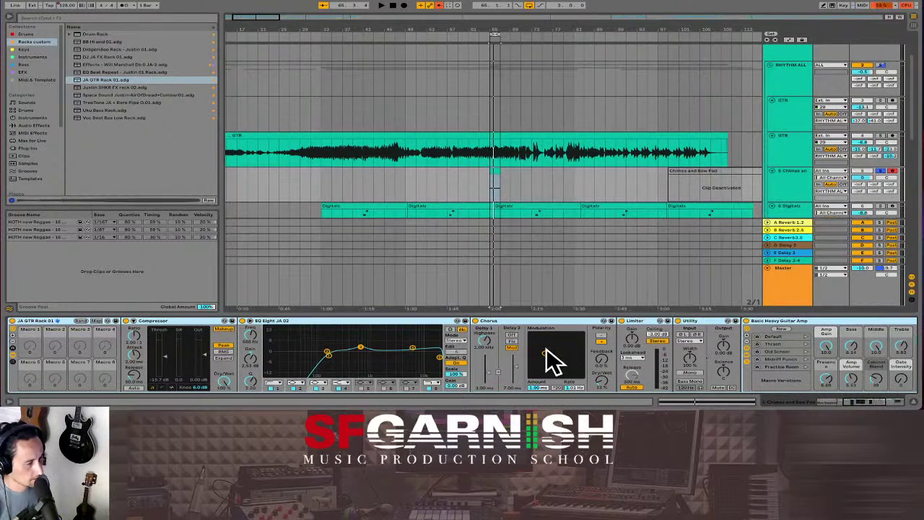
key(space)
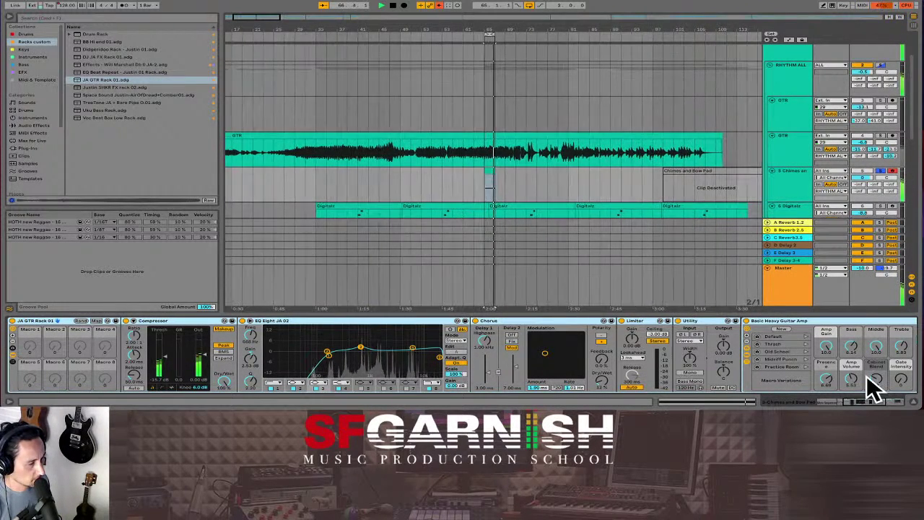
key(space)
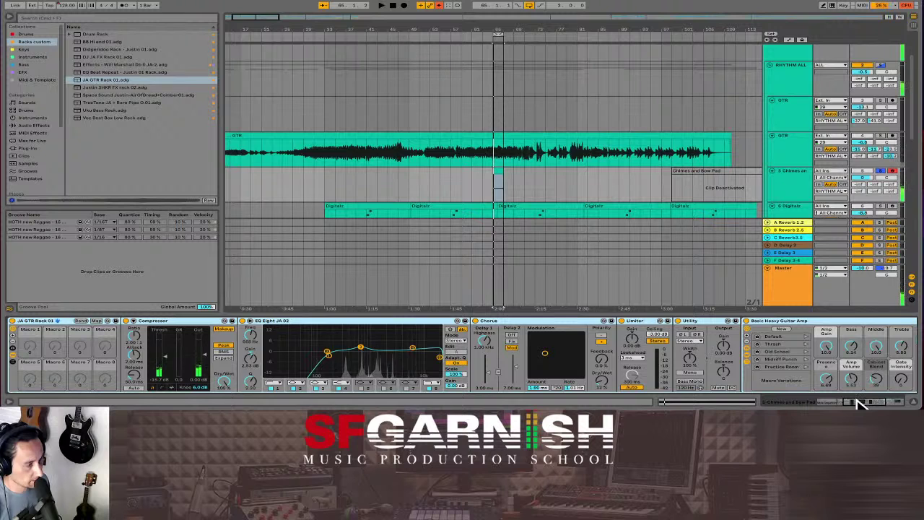
drag(856, 402, 852, 405)
scroll(852, 404, left, 1)
key(space)
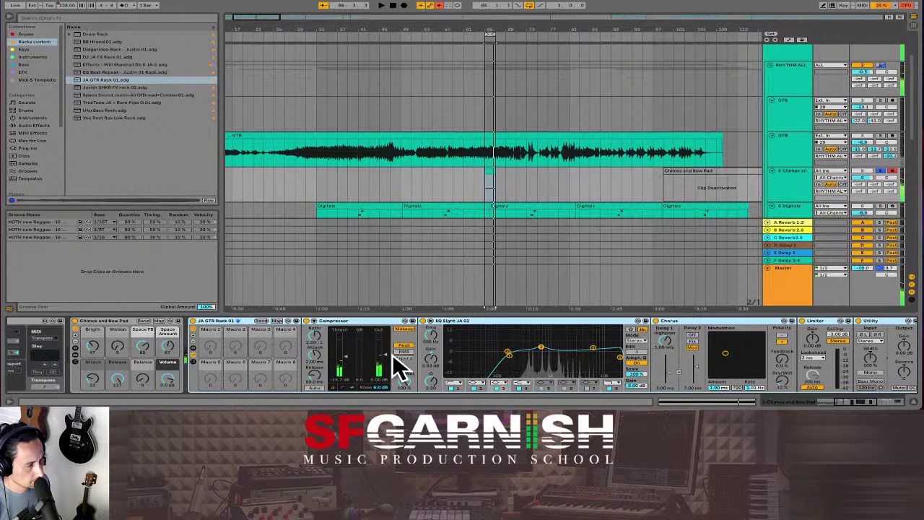
Recall Basic Heavy Guitar Amp's Midriff Punch variation and set amp gain to 4.98, bass and middle to 10.0, and treble to 2.46
drag(838, 403, 873, 403)
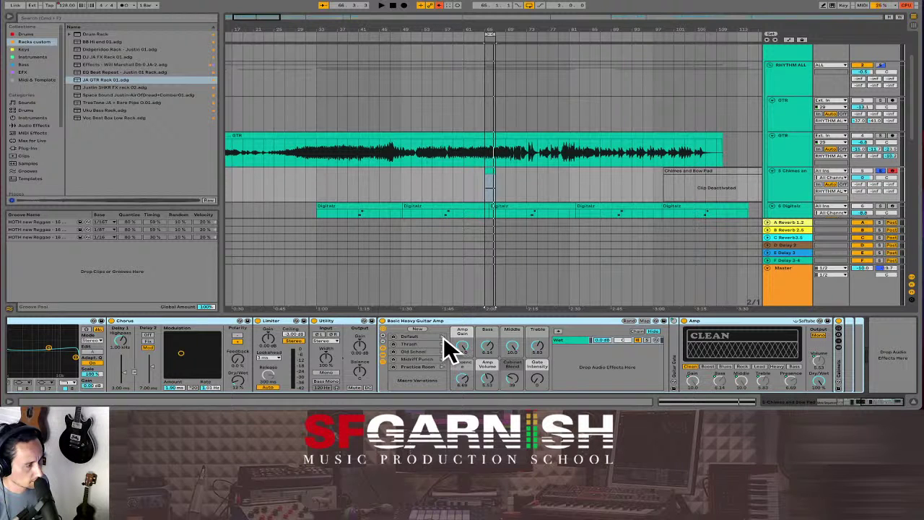
click(443, 359)
key(space)
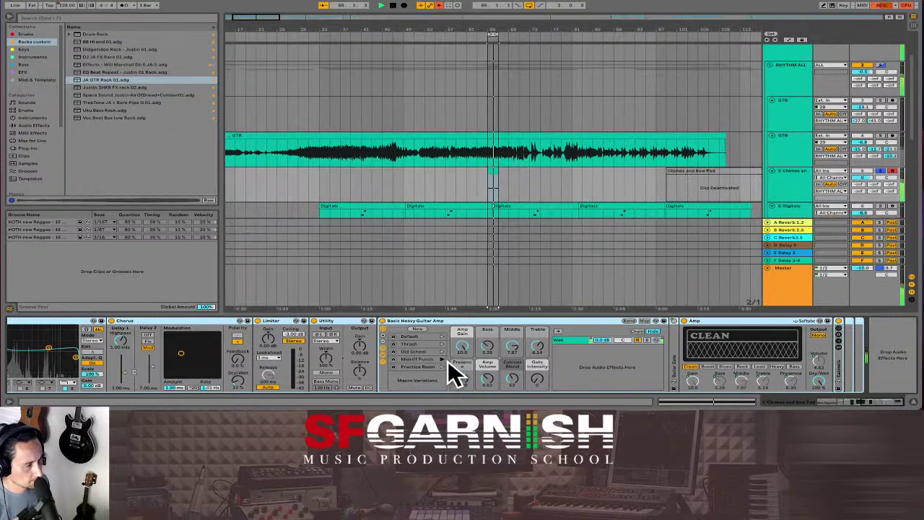
drag(465, 355, 464, 328)
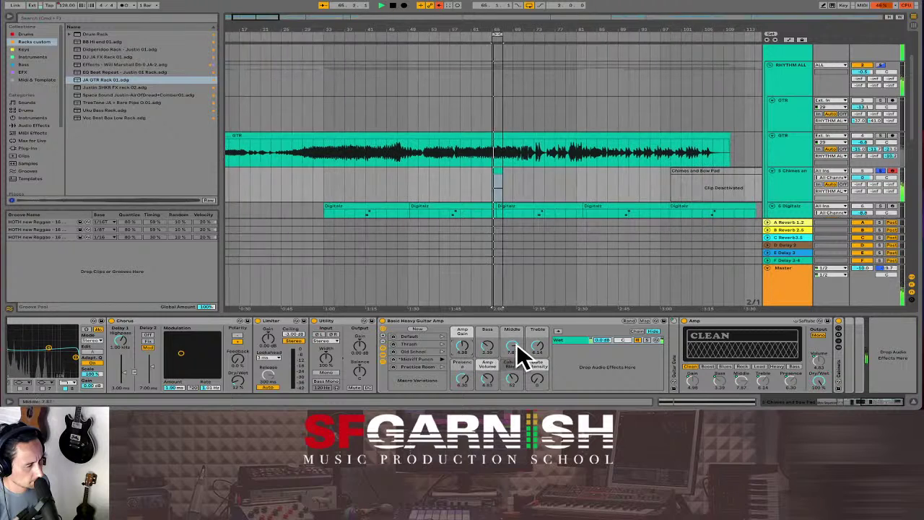
drag(514, 354, 488, 348)
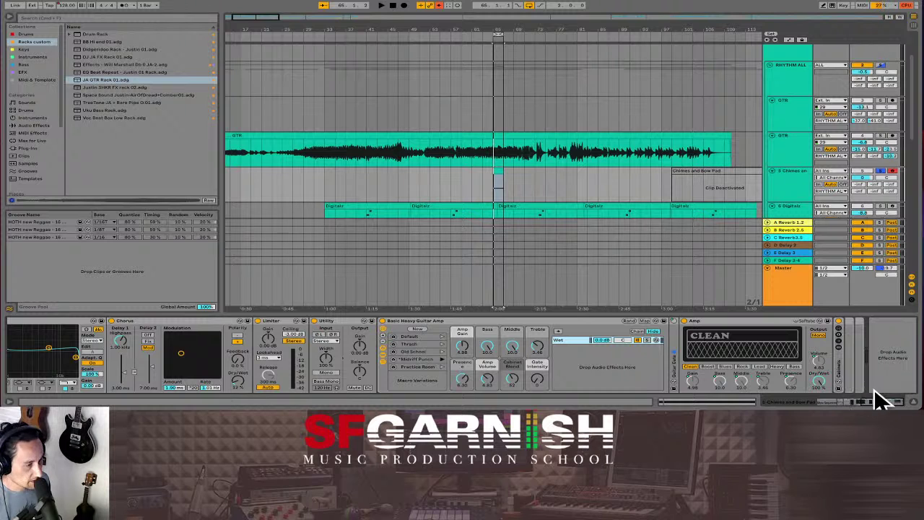
Unsolo the Chimes and Bow Pad track and play its two-bar clip in the full mix from bar 65
click(855, 403)
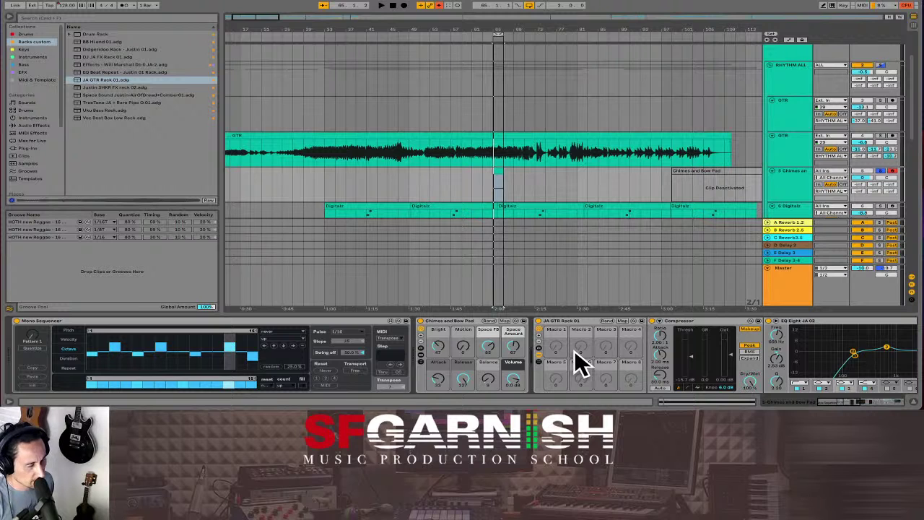
click(497, 188)
click(497, 189)
key(space)
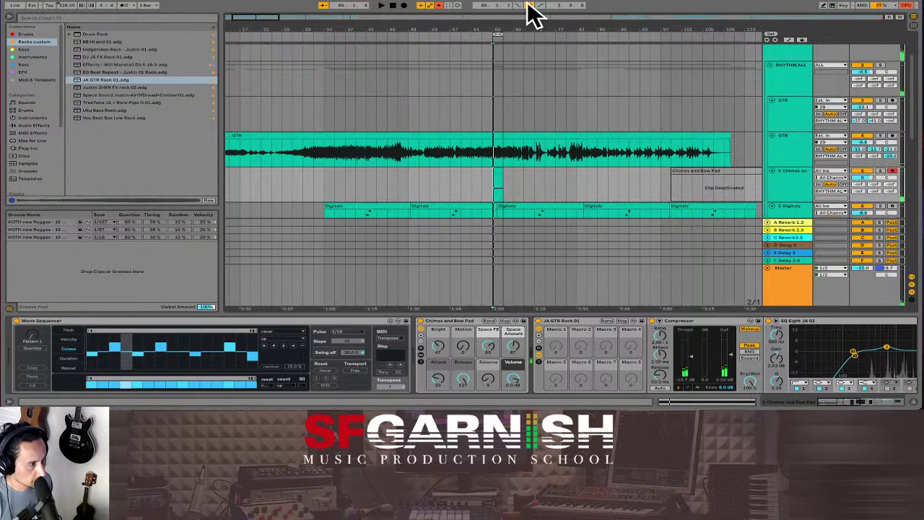
Play the mix from bar 65 and lower the Chimes and Bow Pad track's volume to -7.6 dB
key(space)
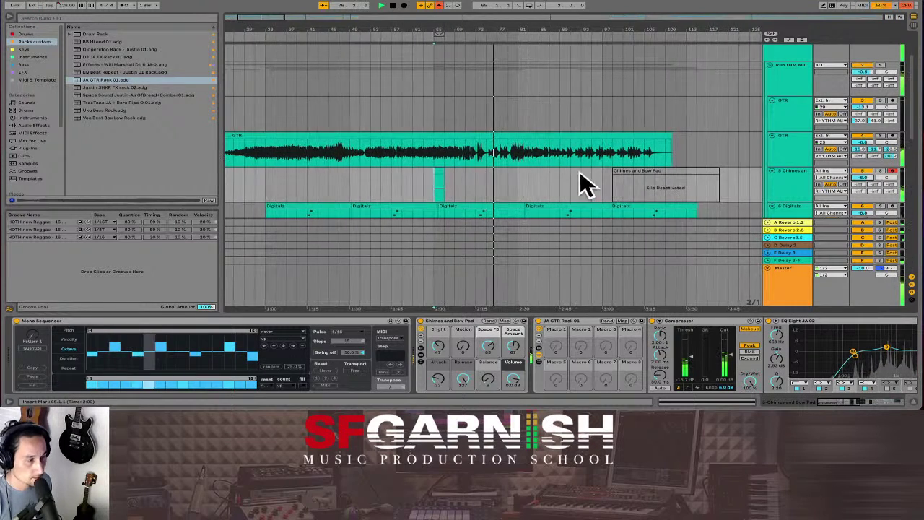
drag(861, 175, 861, 184)
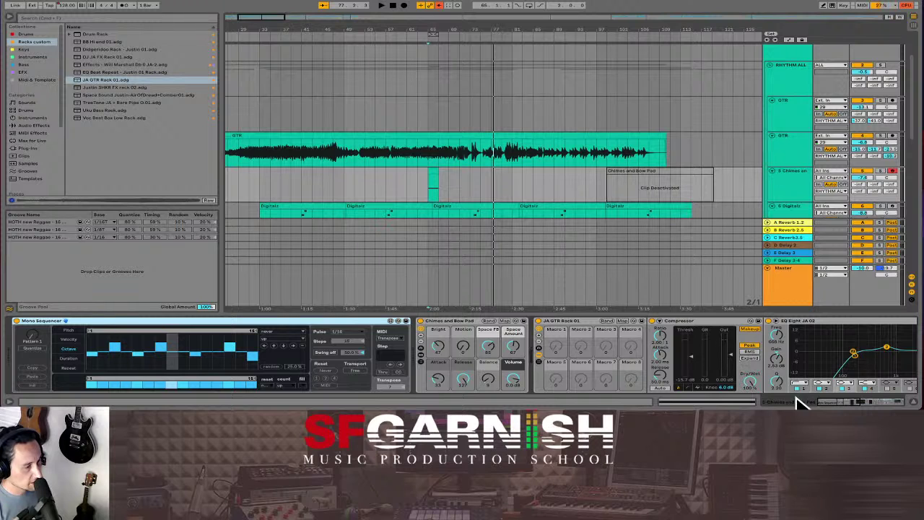
Select the entire device chain from Mono Sequencer through the guitar amp devices and group it into one Instrument Rack
drag(836, 403, 896, 402)
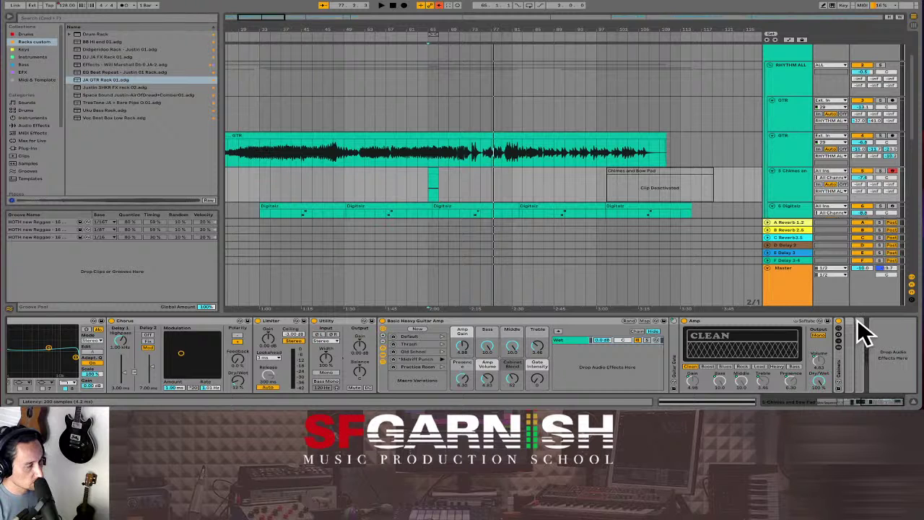
mouse_move(873, 406)
mouse_down()
mouse_move(759, 405)
mouse_move(870, 405)
mouse_up()
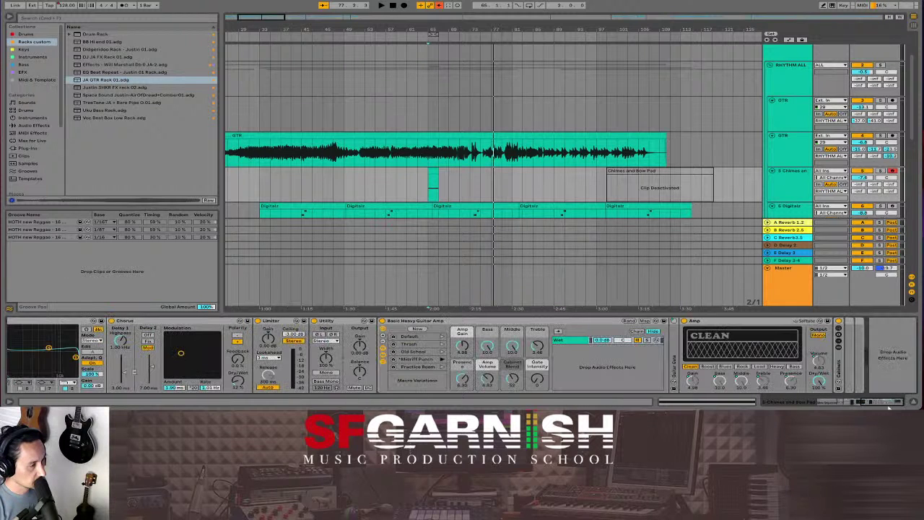
click(842, 356)
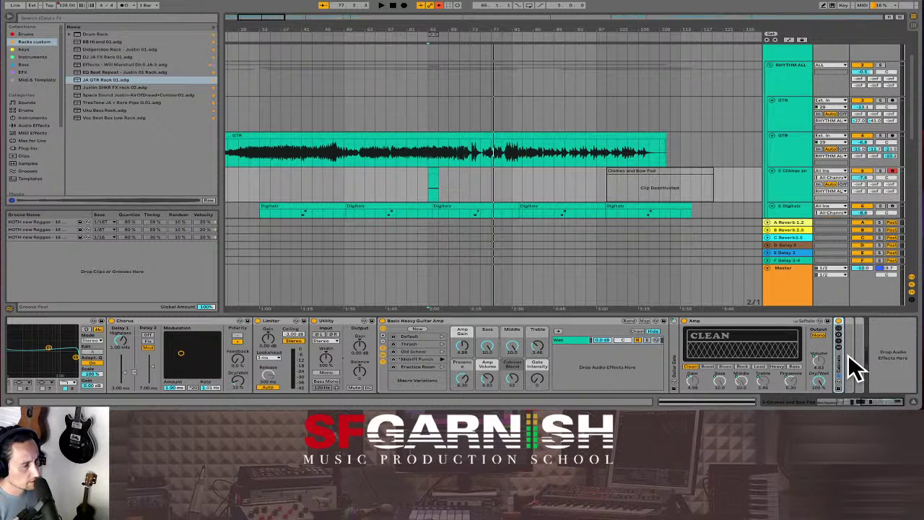
click(751, 320)
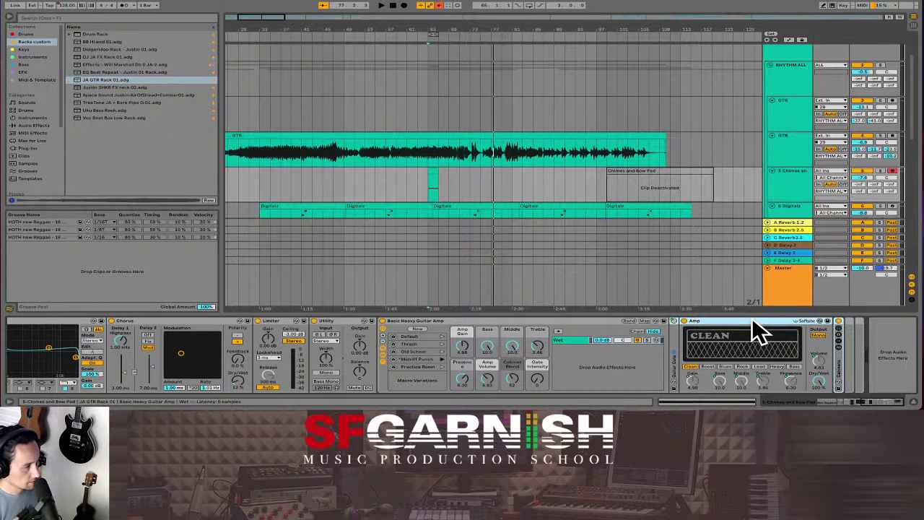
click(598, 321)
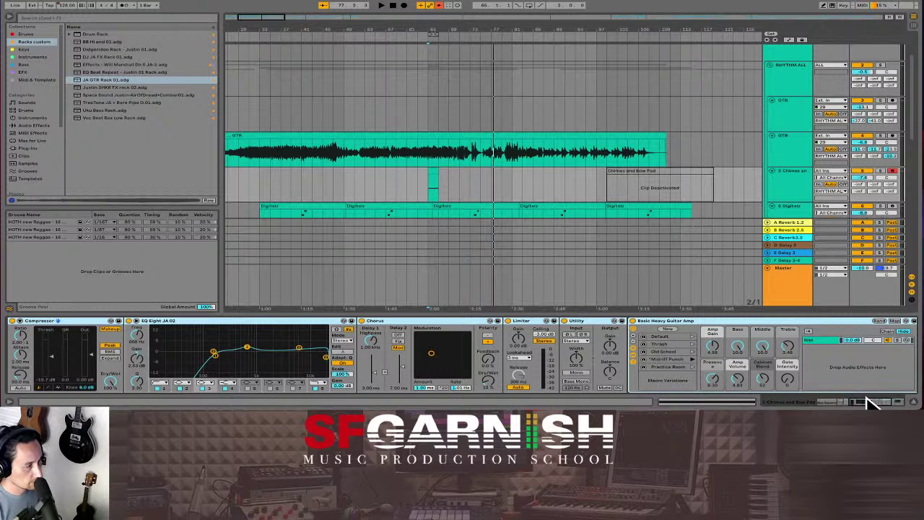
drag(870, 403, 835, 403)
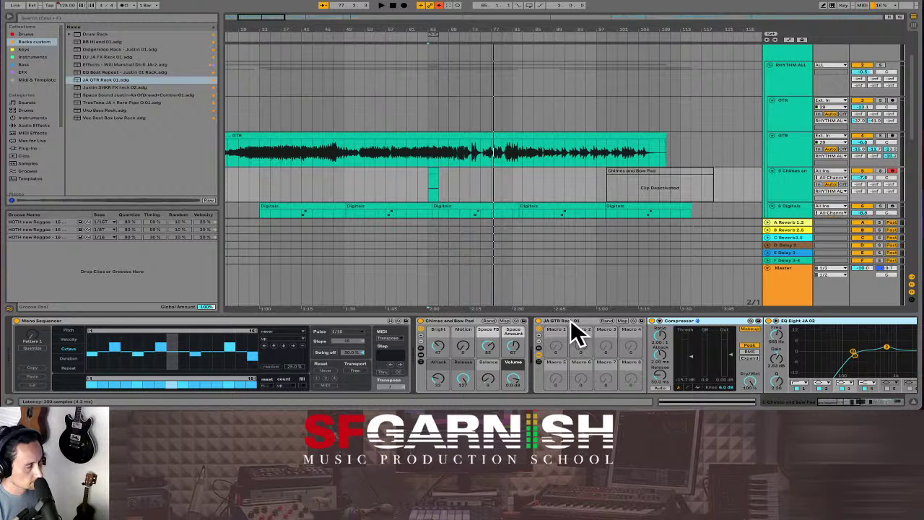
scroll(576, 334, down, 5)
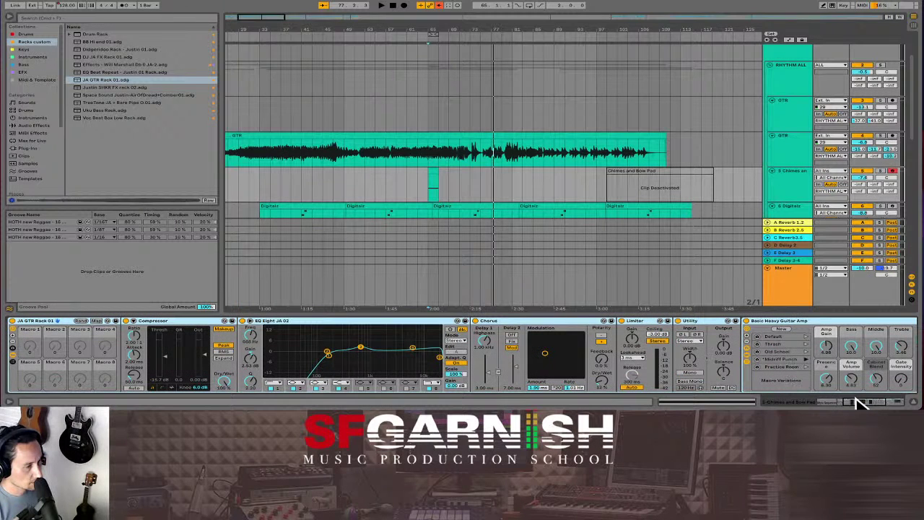
drag(859, 403, 800, 403)
click(458, 319)
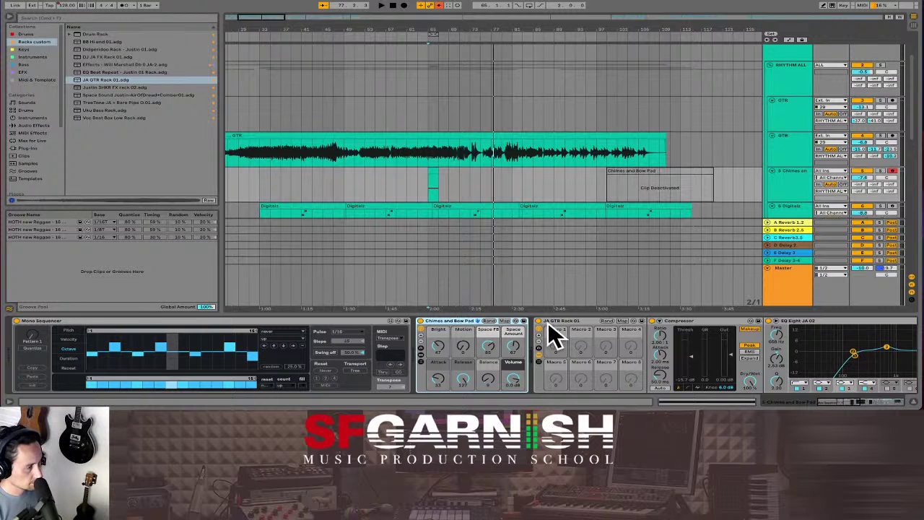
scroll(557, 330, down, 5)
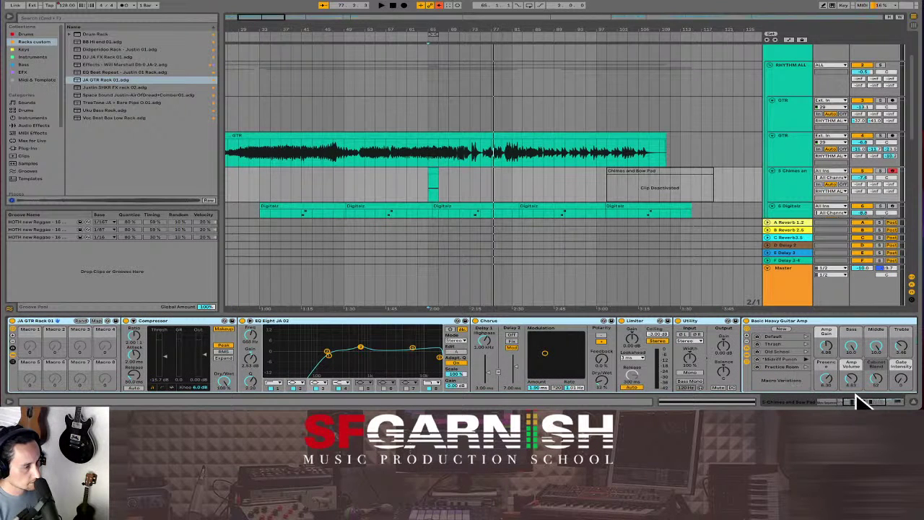
drag(859, 405, 819, 402)
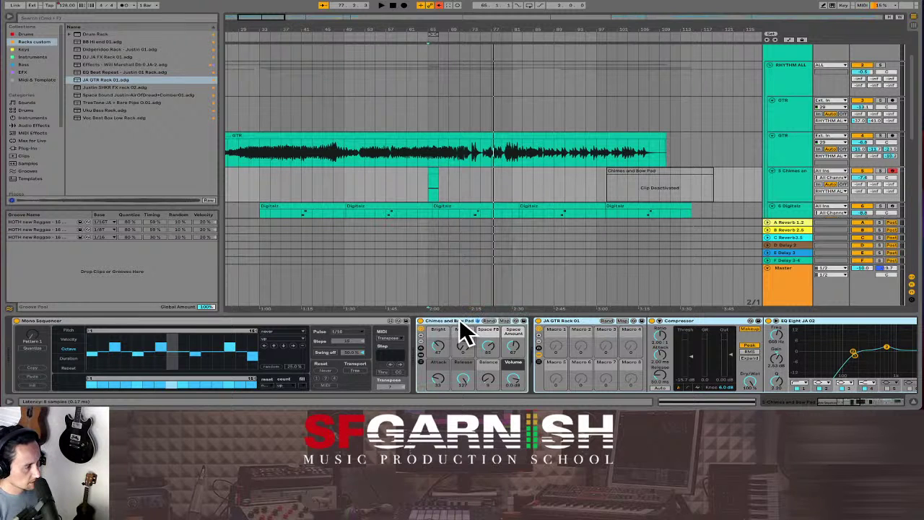
click(233, 318)
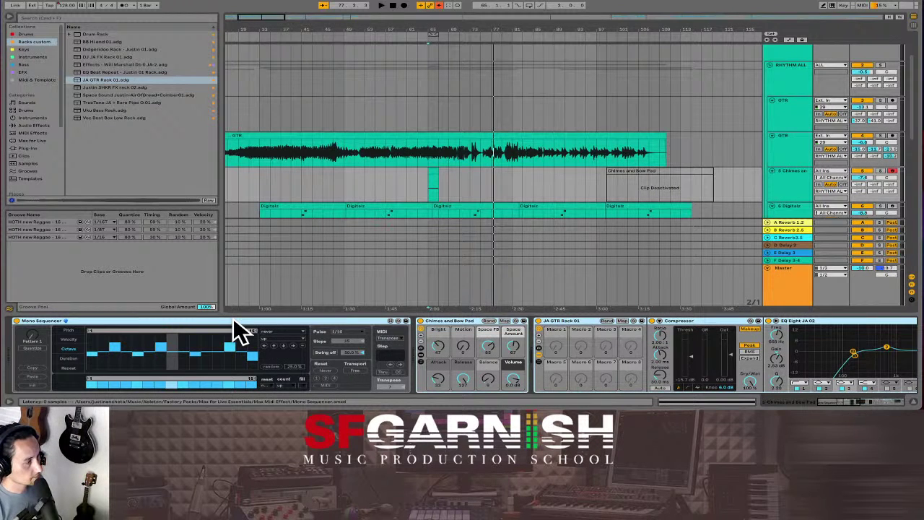
key(ctrl+g)
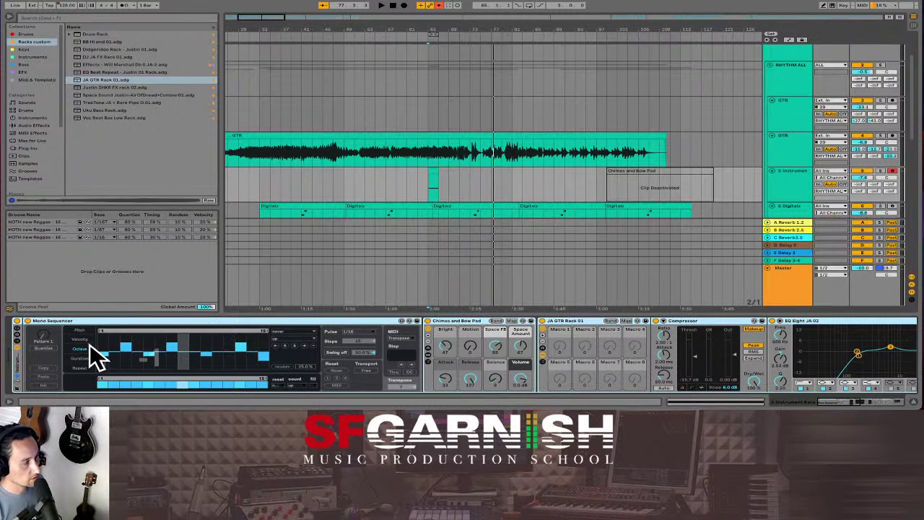
Show the new Instrument Rack's macro controls while keeping its grouped devices displayed
click(18, 348)
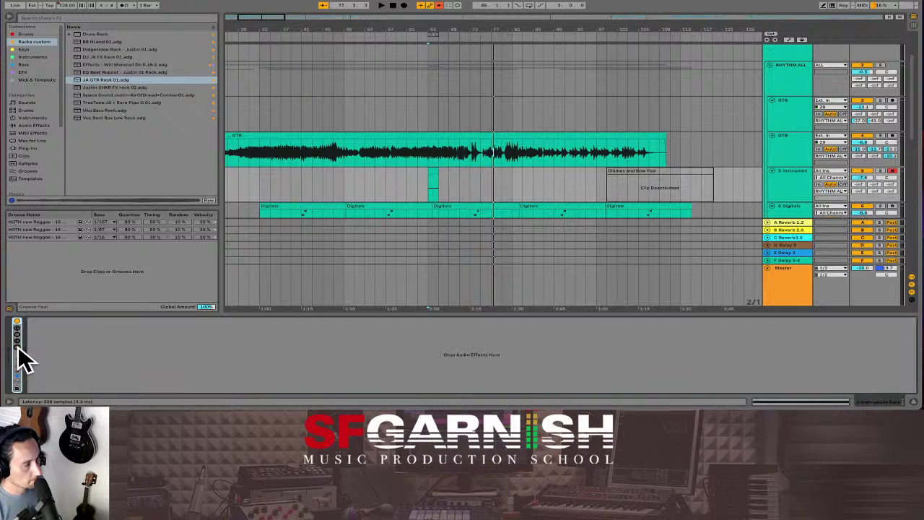
double_click(16, 361)
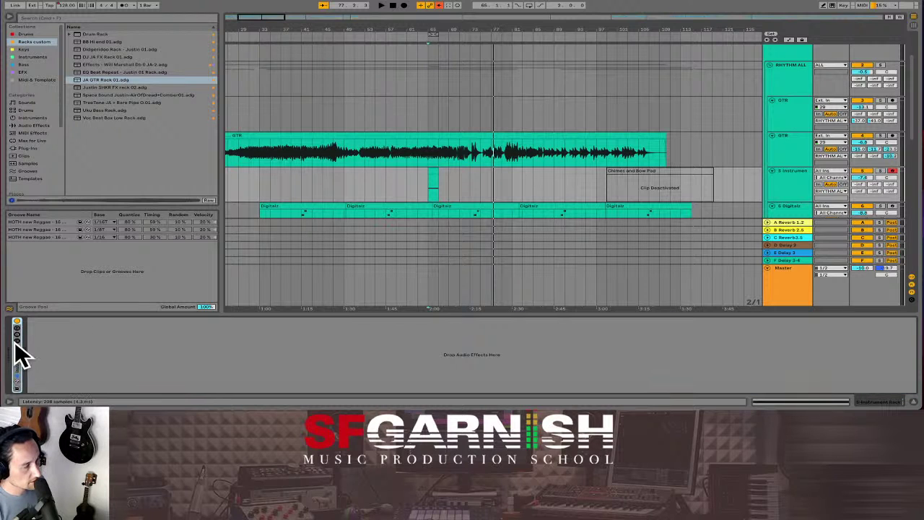
double_click(20, 355)
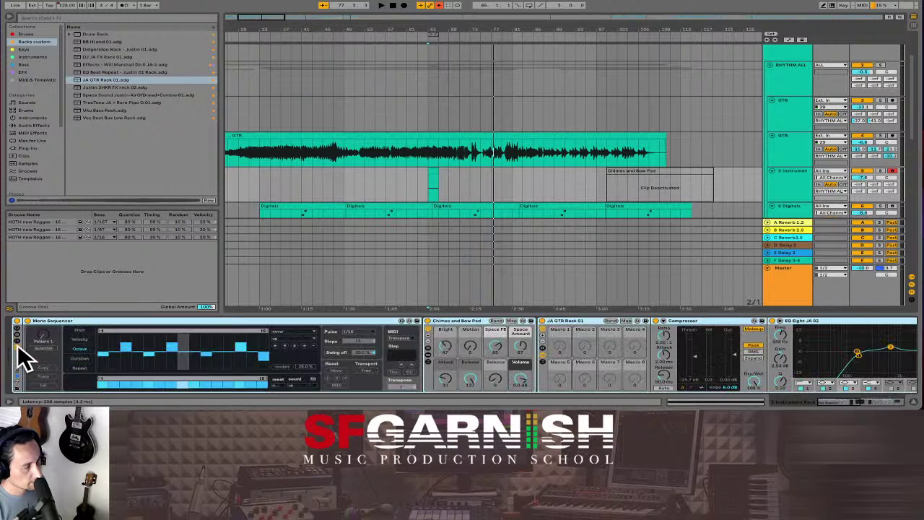
click(19, 334)
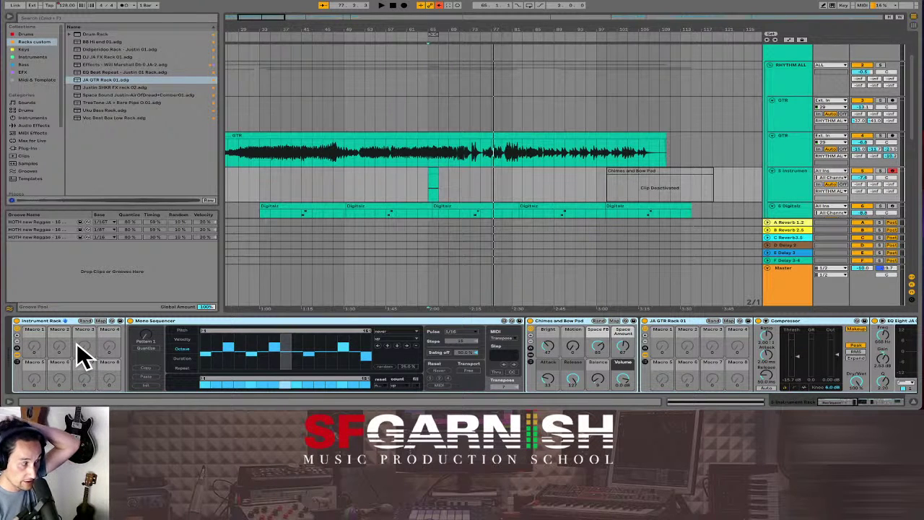
Save the Instrument Rack to the User Library as Mono Sequence Amp JA 01
click(119, 320)
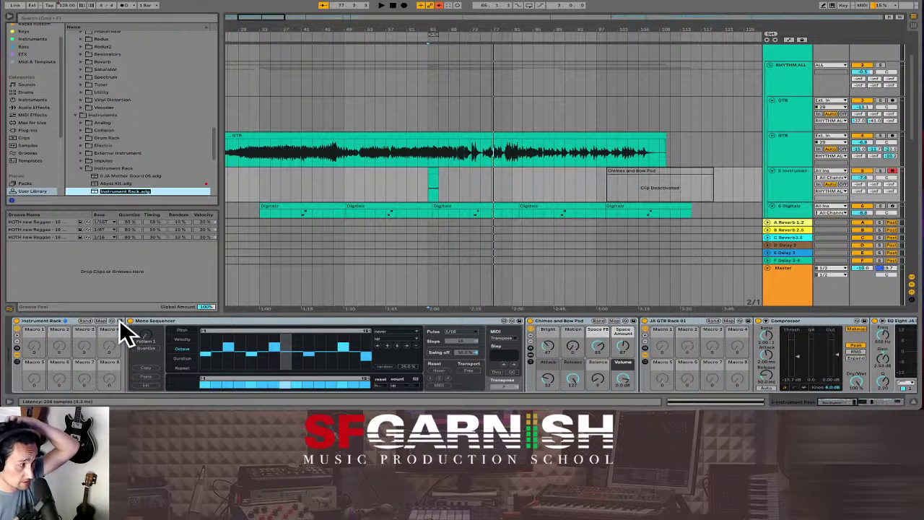
text(Mono Sequence Ar)
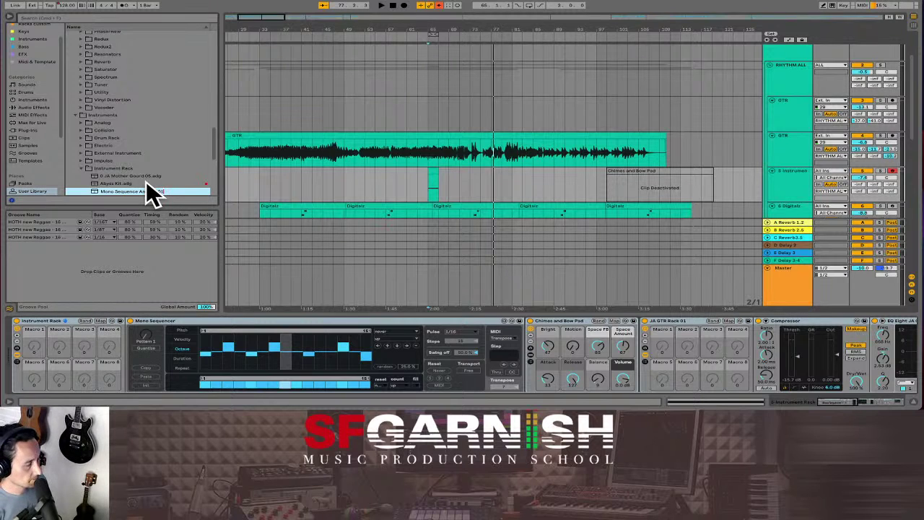
key(Return)
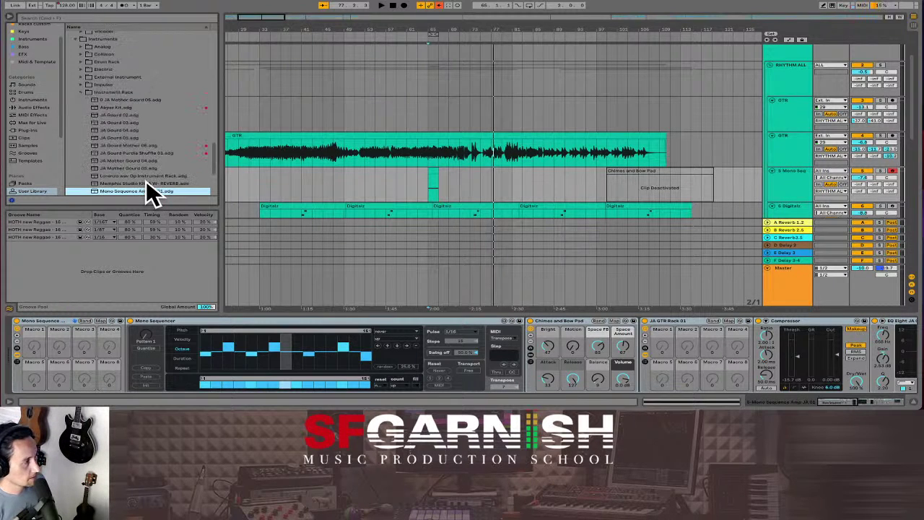
Add the saved Mono Sequence Amp JA 01 preset to the Instruments and Racks custom collections
right_click(142, 192)
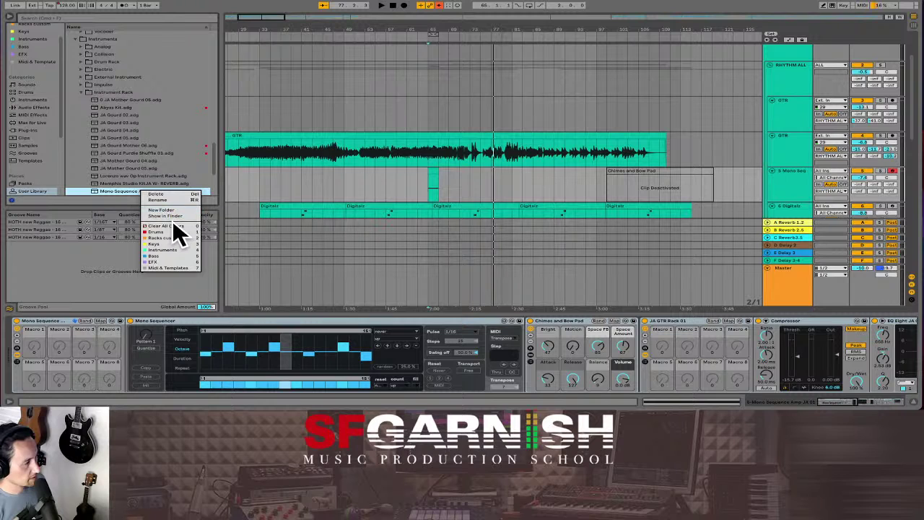
click(183, 249)
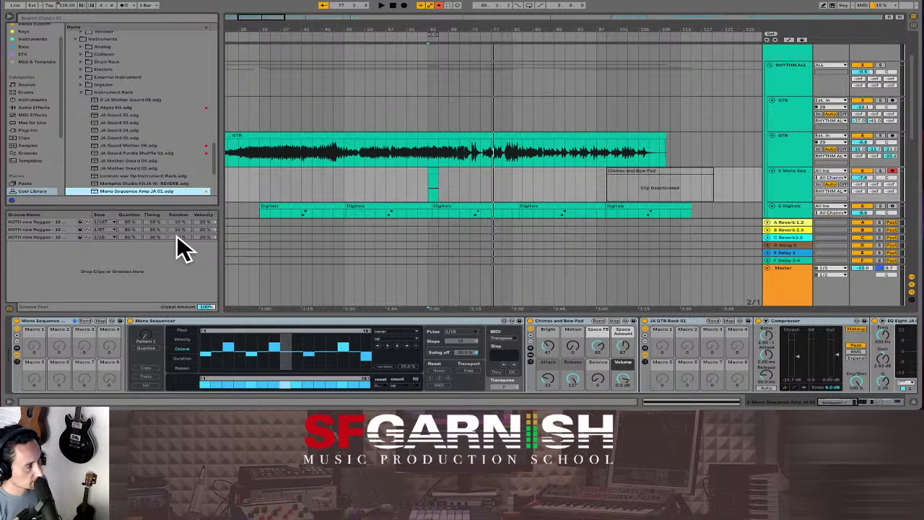
right_click(141, 200)
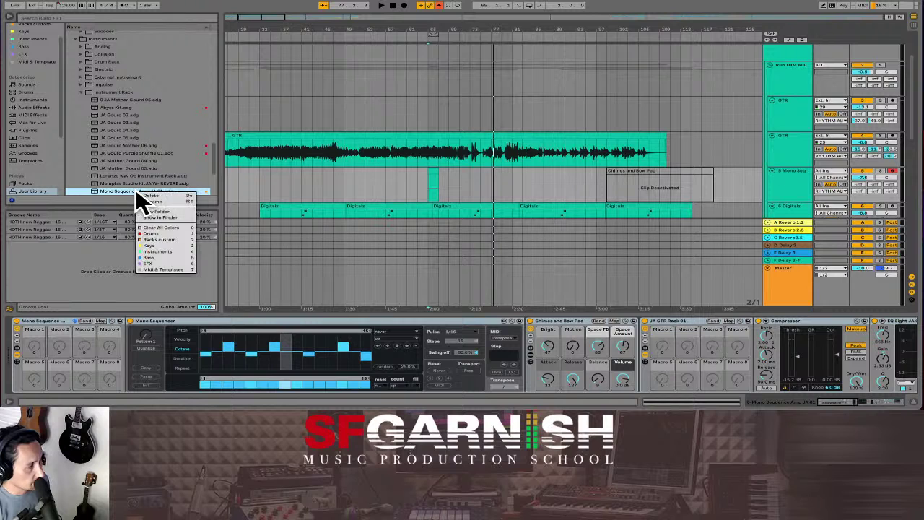
click(172, 251)
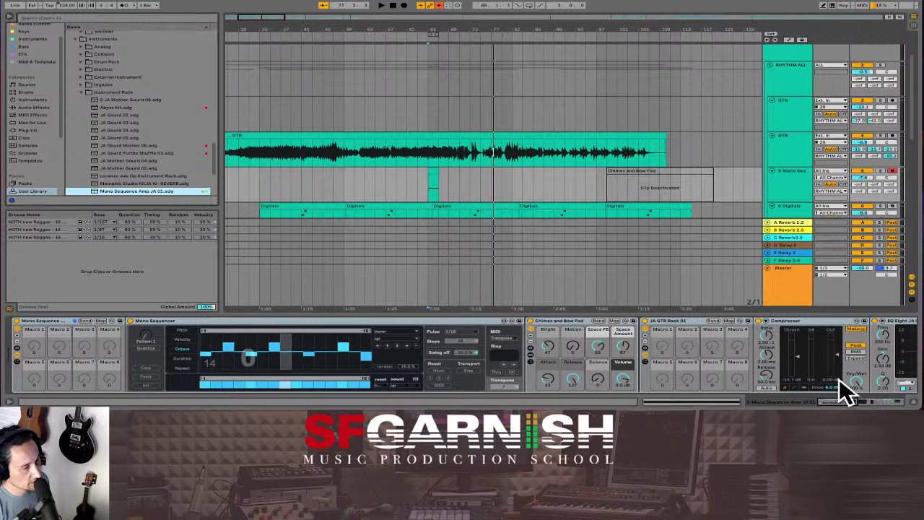
Place the insert marker at 65.1.1 at the start of the Mono Sequence track's two-bar clip
drag(836, 399, 817, 406)
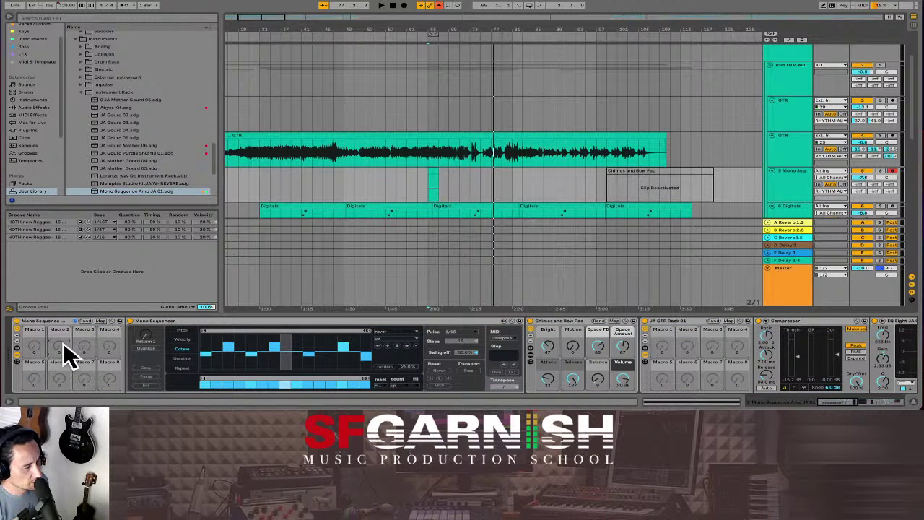
click(431, 189)
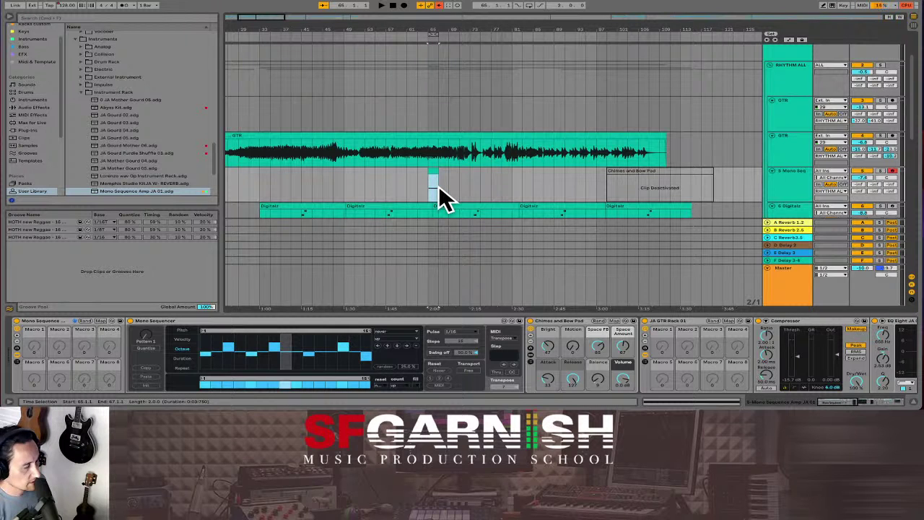
click(432, 197)
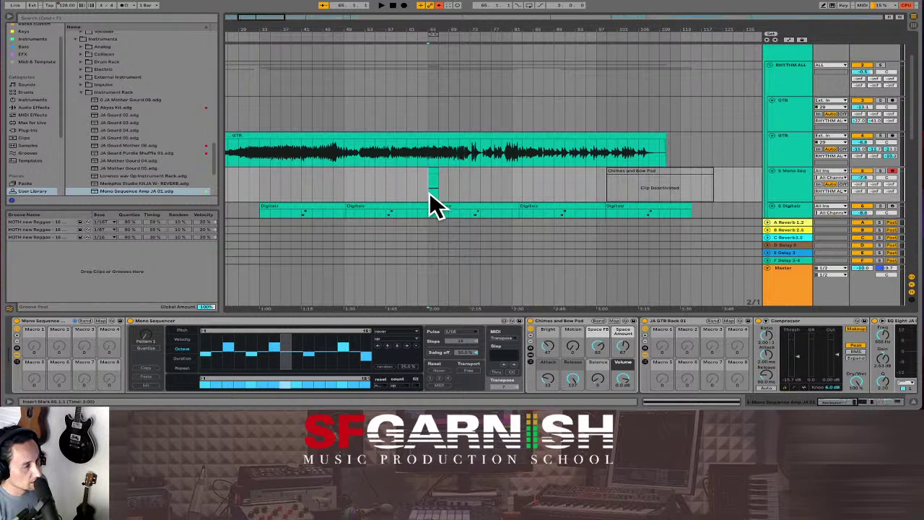
Insert a new audio track below the Mono Sequence track and name it Sample
click(790, 170)
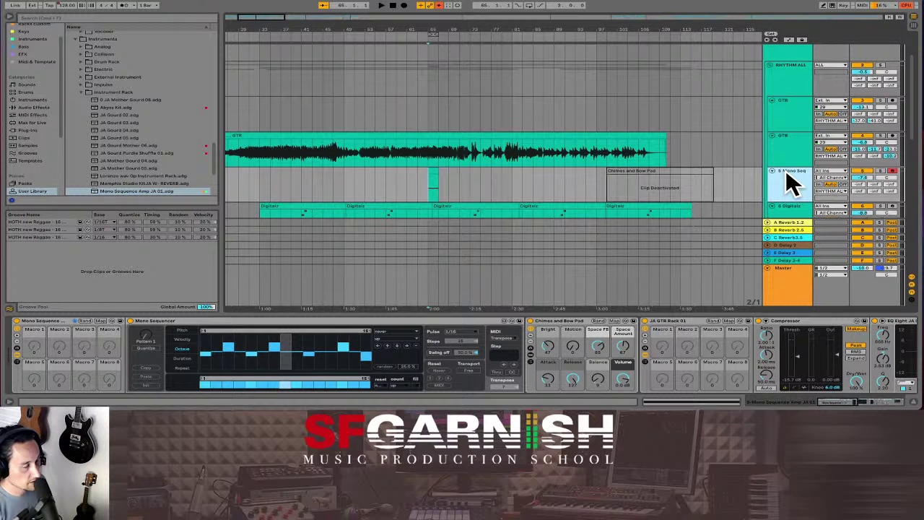
scroll(792, 184, down, 3)
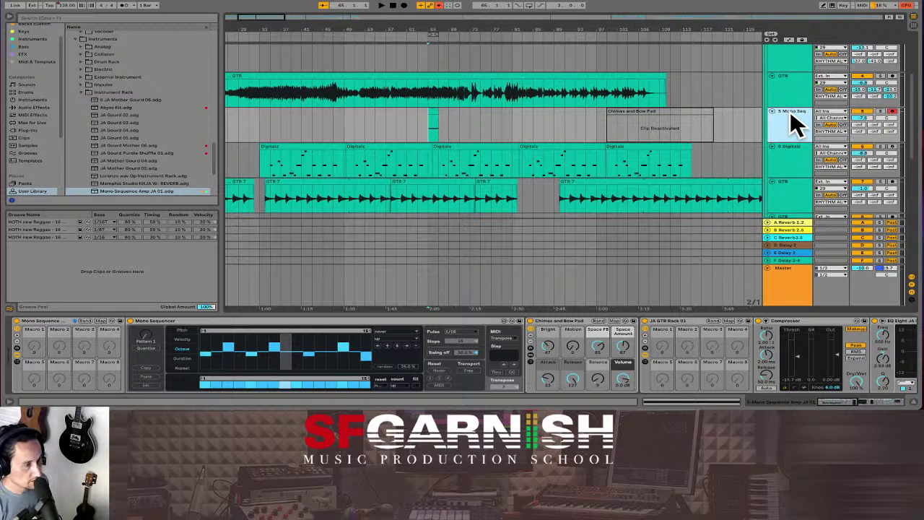
key(ctrl+t)
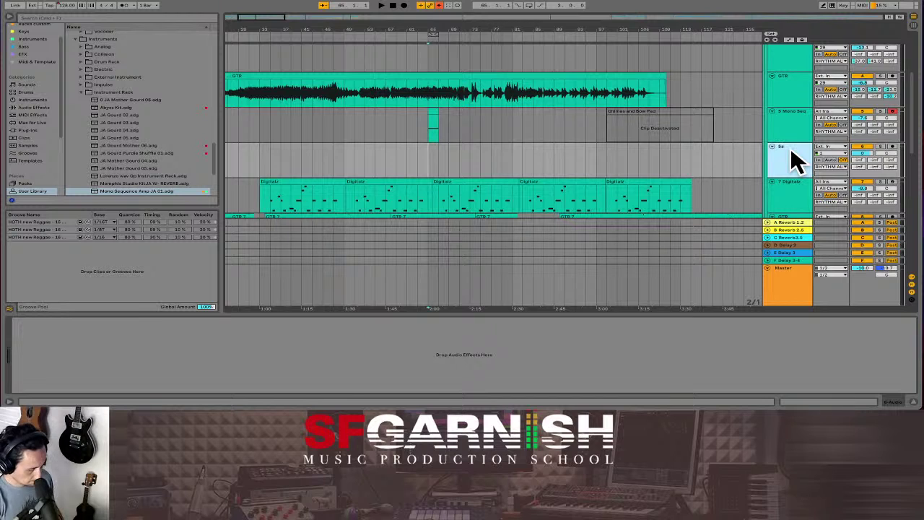
key(Return)
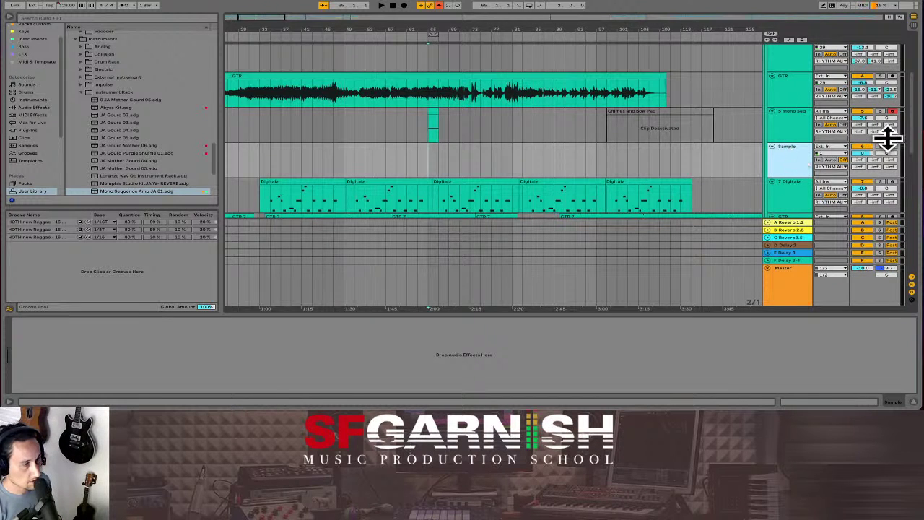
Arm the Sample track for recording and route the Mono Sequence track's output to Sample
click(892, 147)
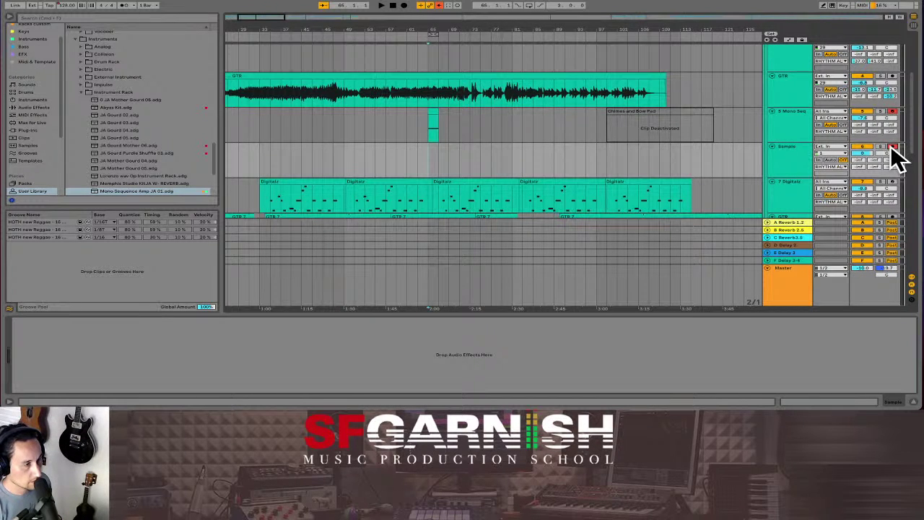
click(832, 153)
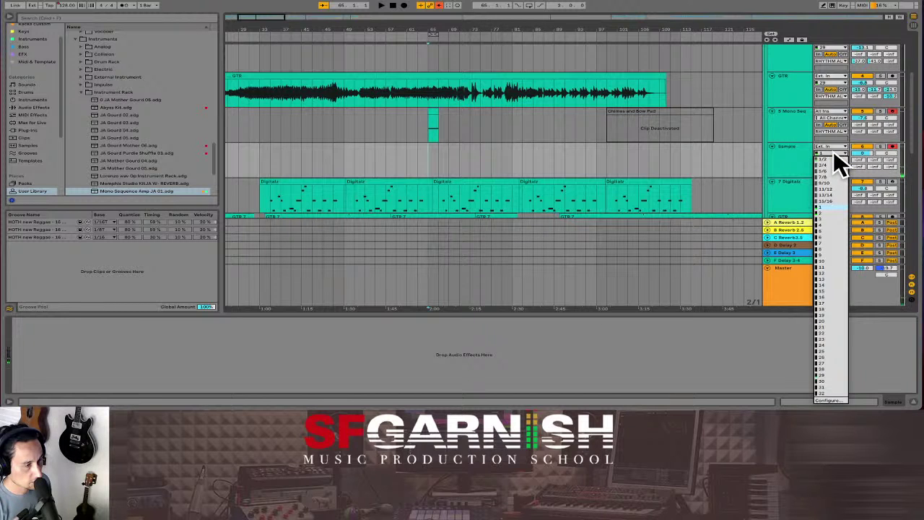
click(834, 154)
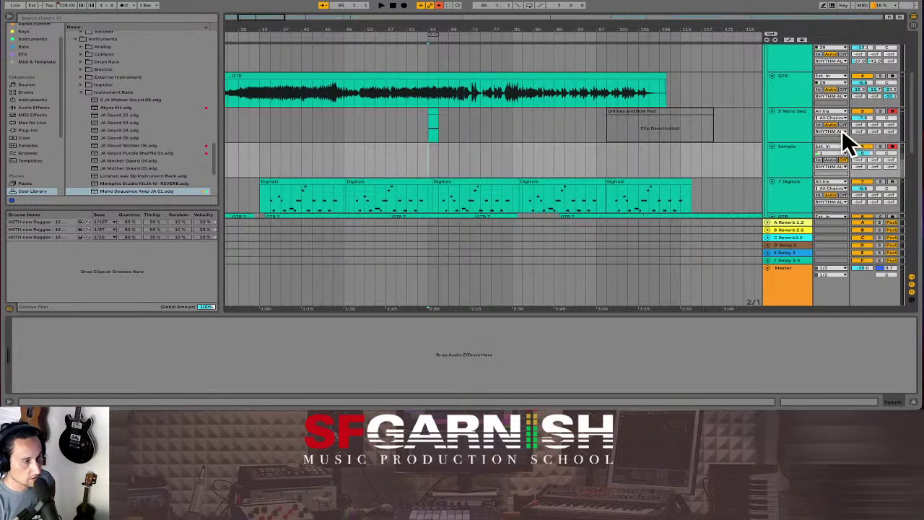
click(842, 131)
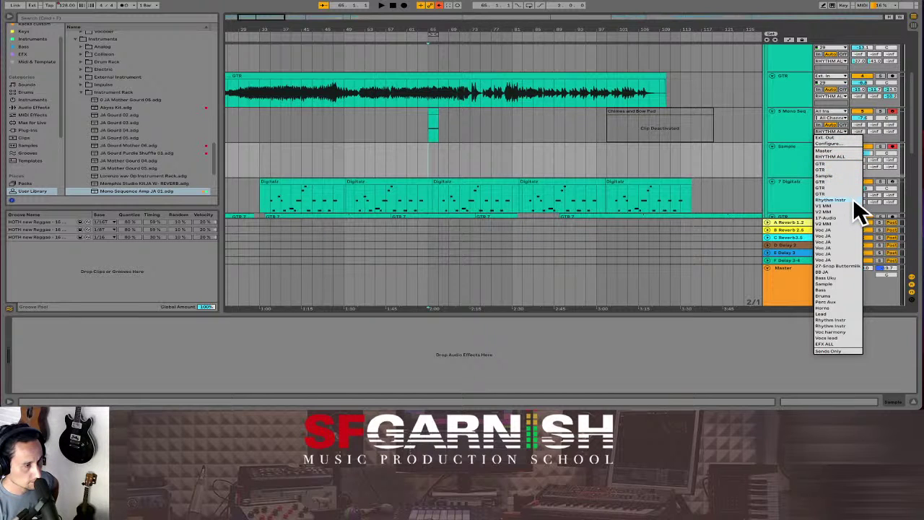
click(843, 284)
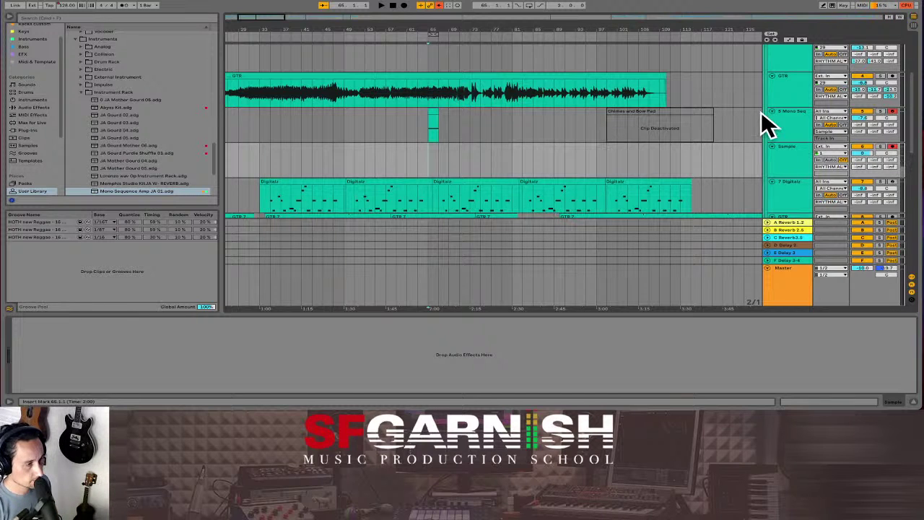
click(835, 116)
click(835, 115)
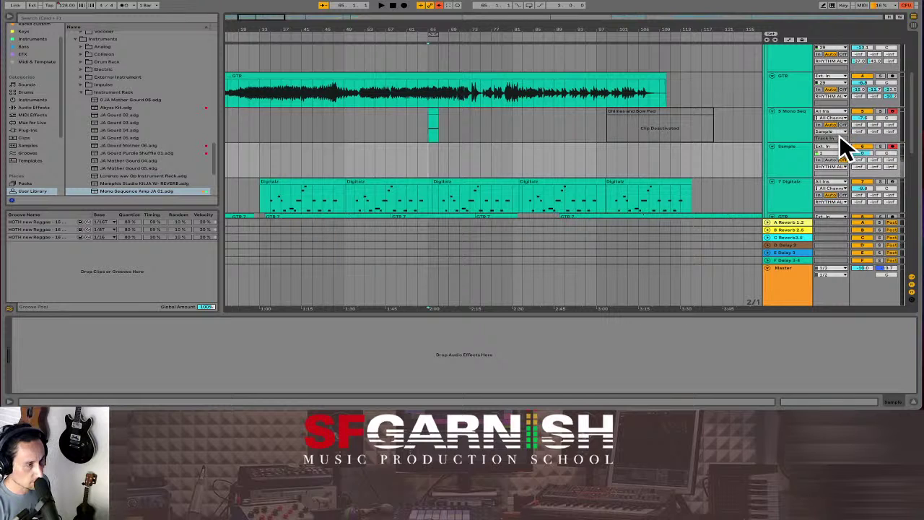
click(839, 130)
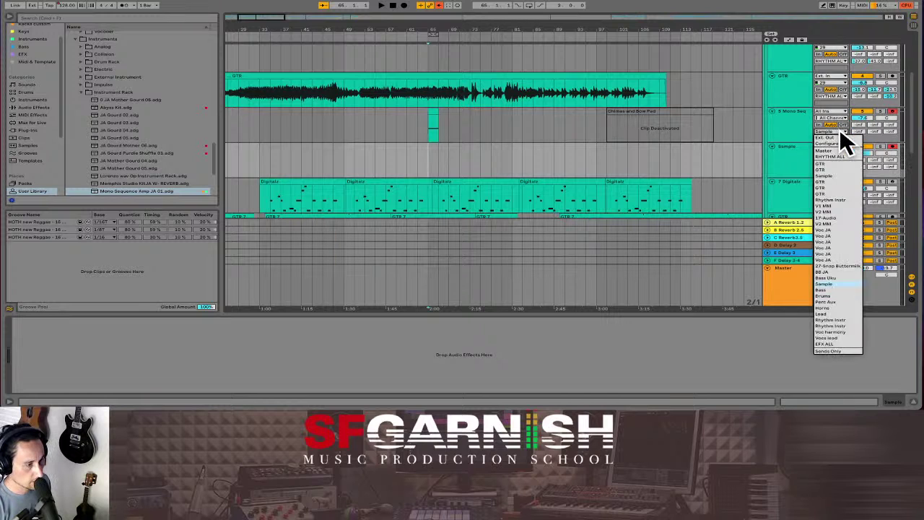
click(841, 283)
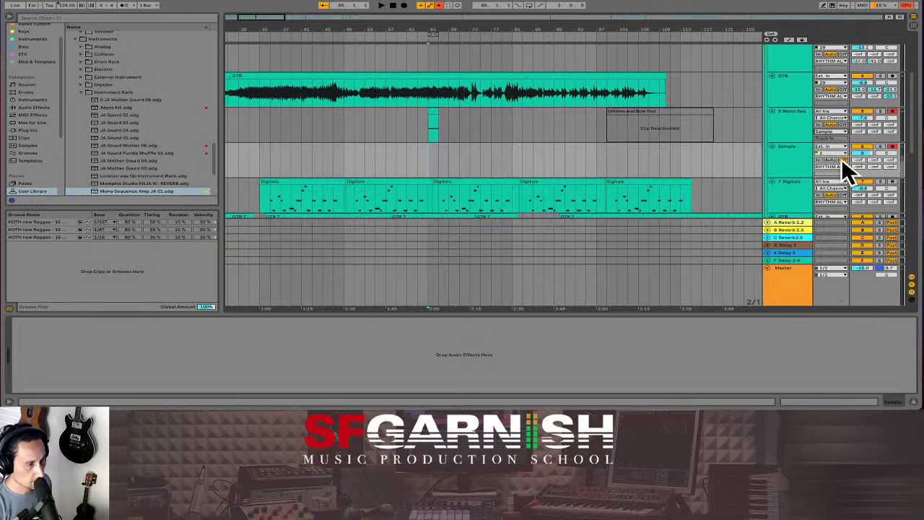
Set the Sample track's audio input to 5-Mono Sequence Amp JA 01
click(841, 164)
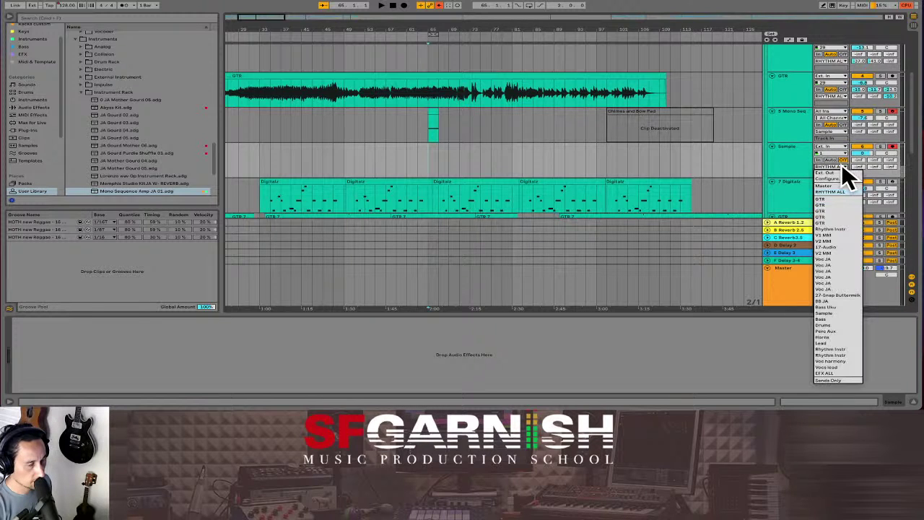
click(841, 164)
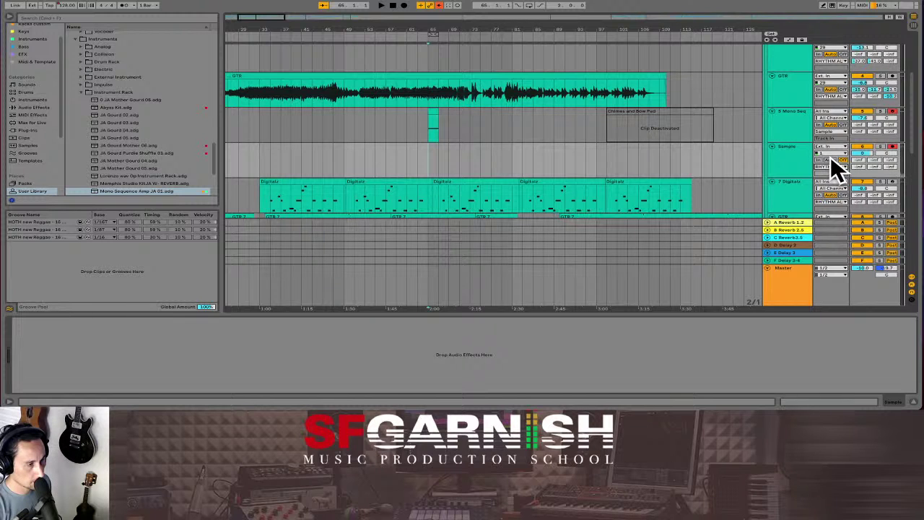
click(832, 152)
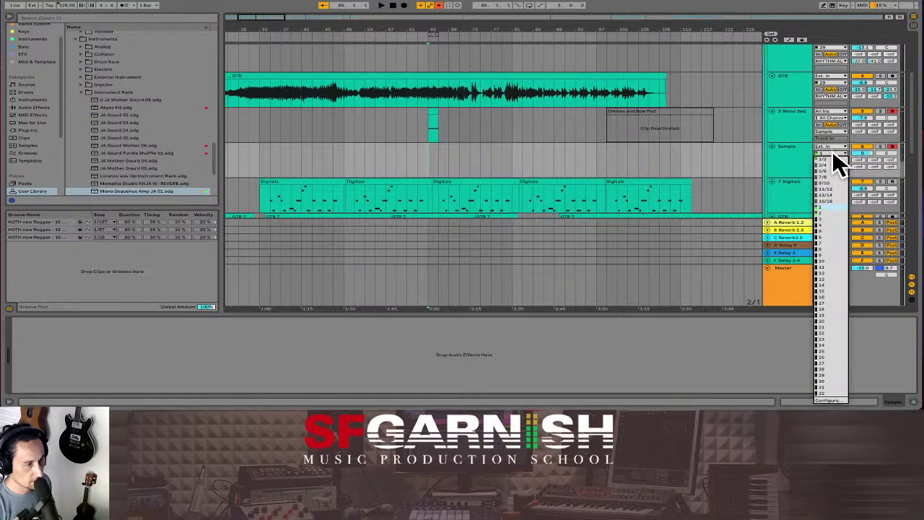
click(832, 149)
click(832, 144)
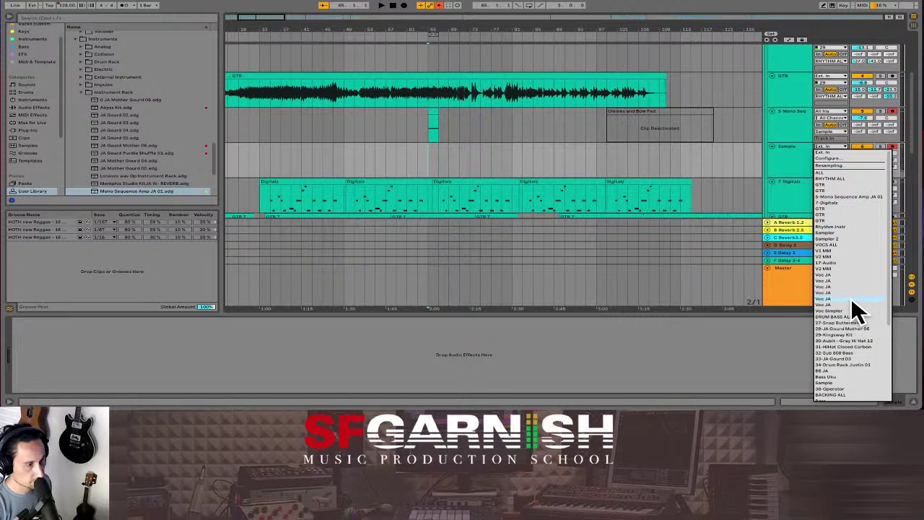
scroll(851, 299, down, 5)
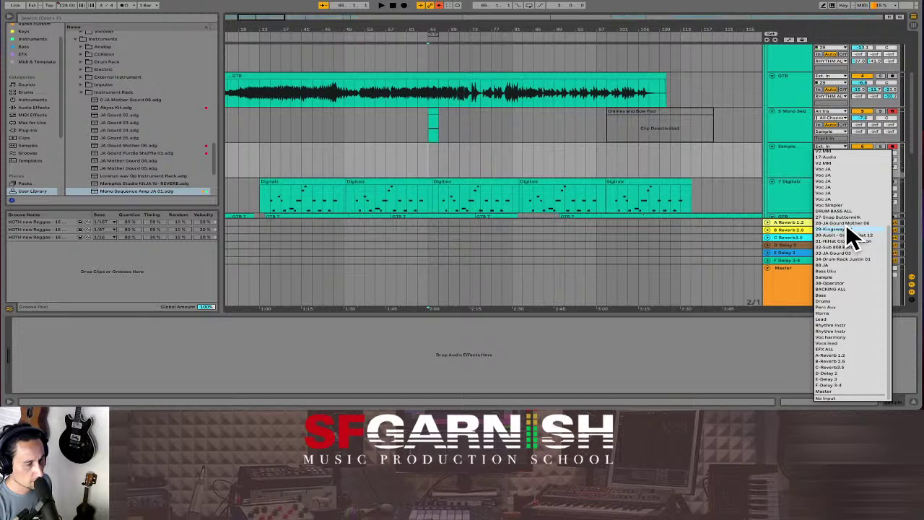
scroll(849, 227, up, 5)
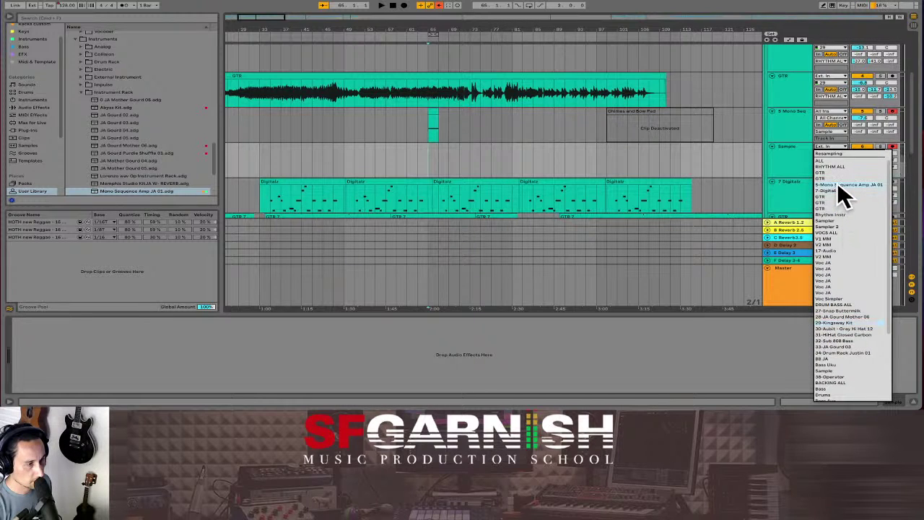
click(831, 185)
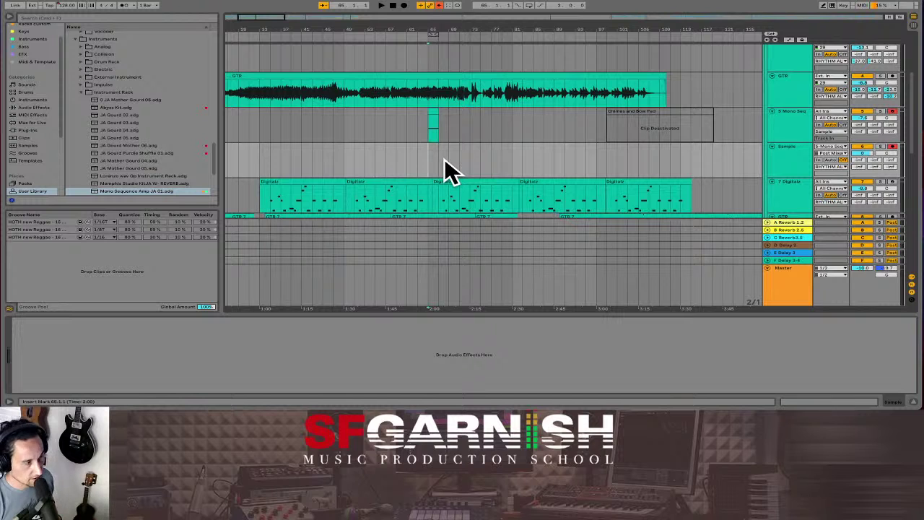
Record the Mono Sequence part as audio onto the Sample track from 65.1.1 to about bar 92
click(398, 123)
drag(399, 126, 589, 136)
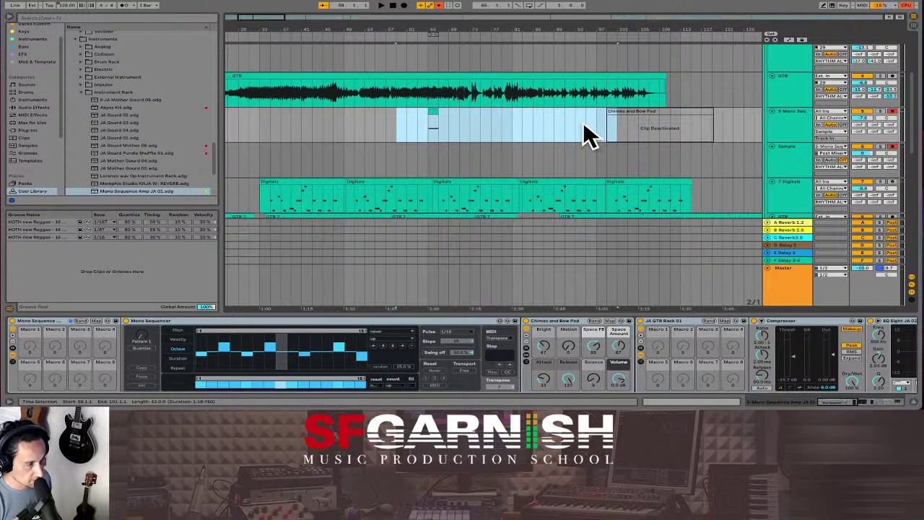
click(433, 140)
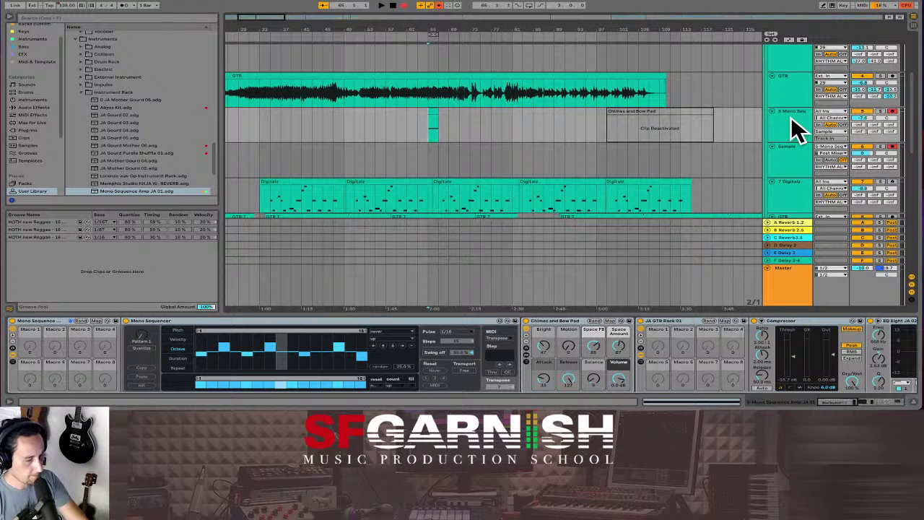
key(F9)
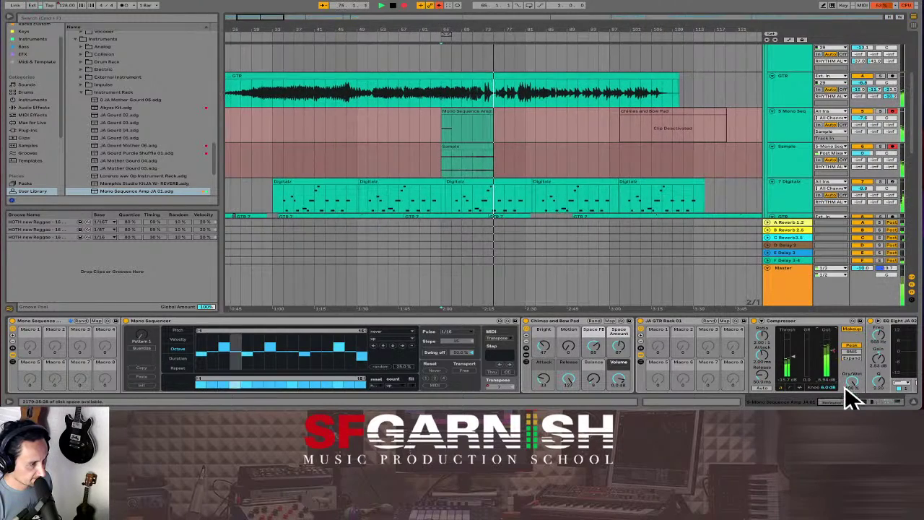
drag(838, 403, 903, 403)
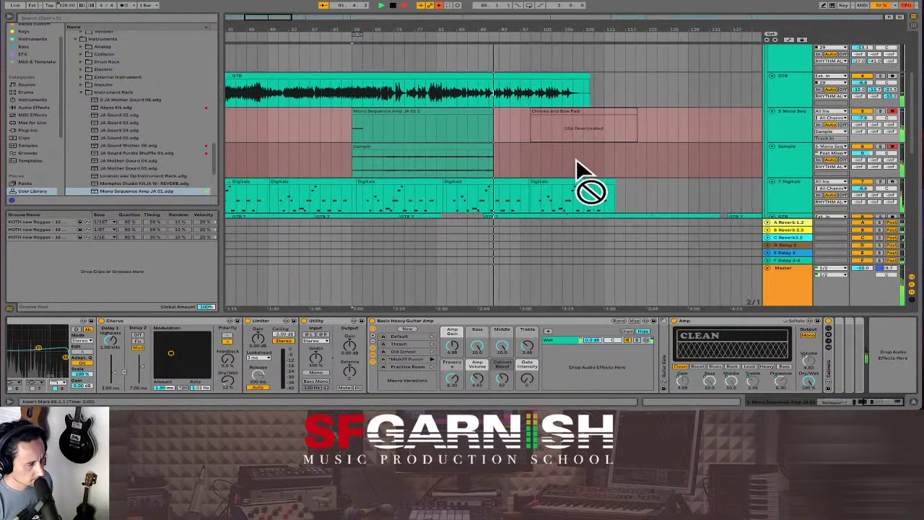
key(space)
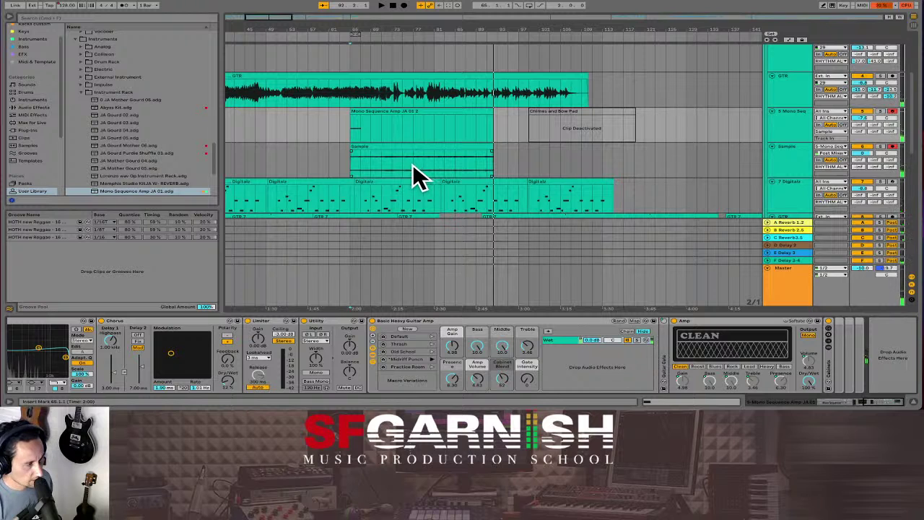
Delete the original Mono Sequence track
click(403, 126)
click(330, 130)
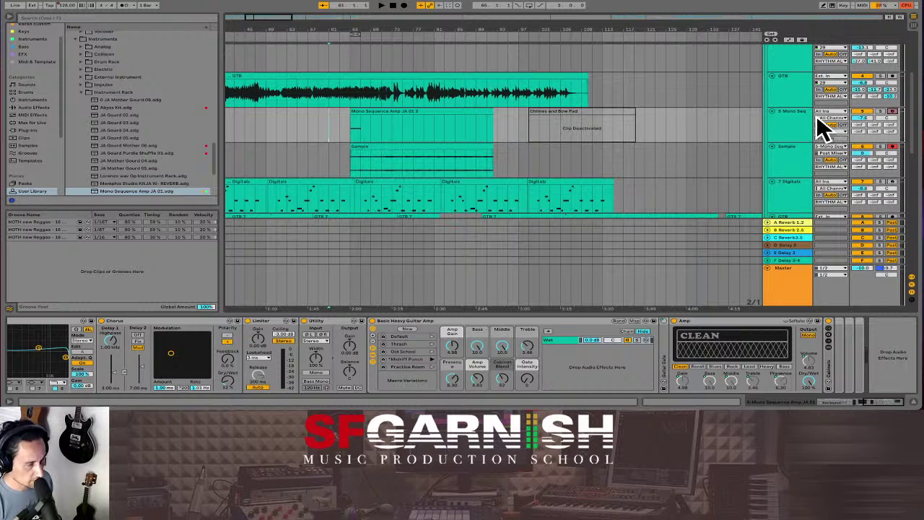
click(352, 130)
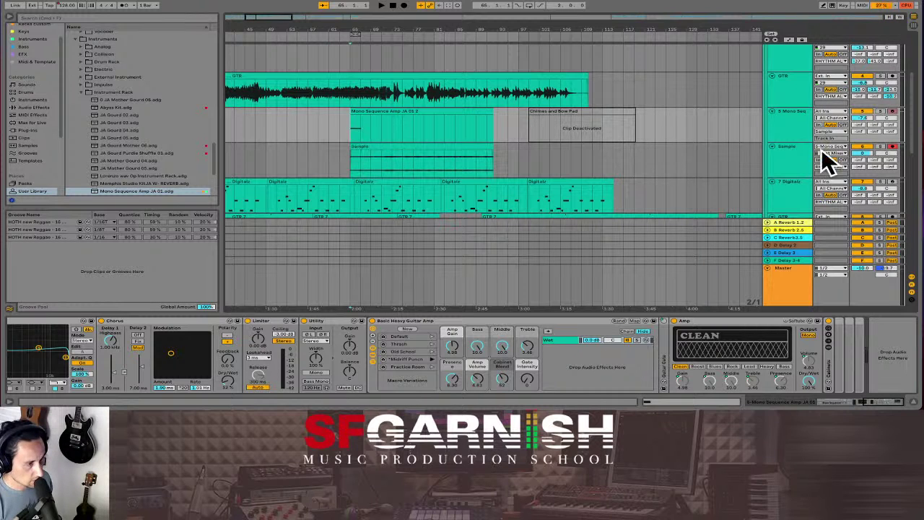
click(776, 173)
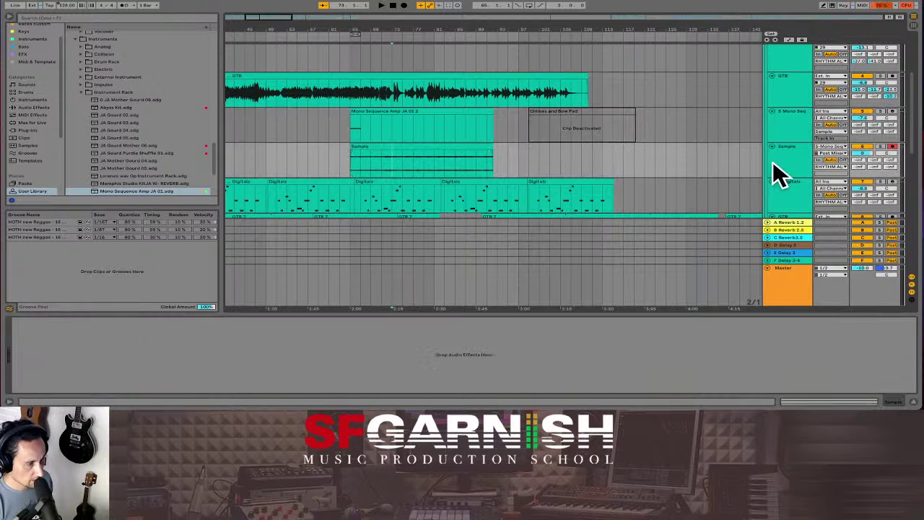
click(790, 110)
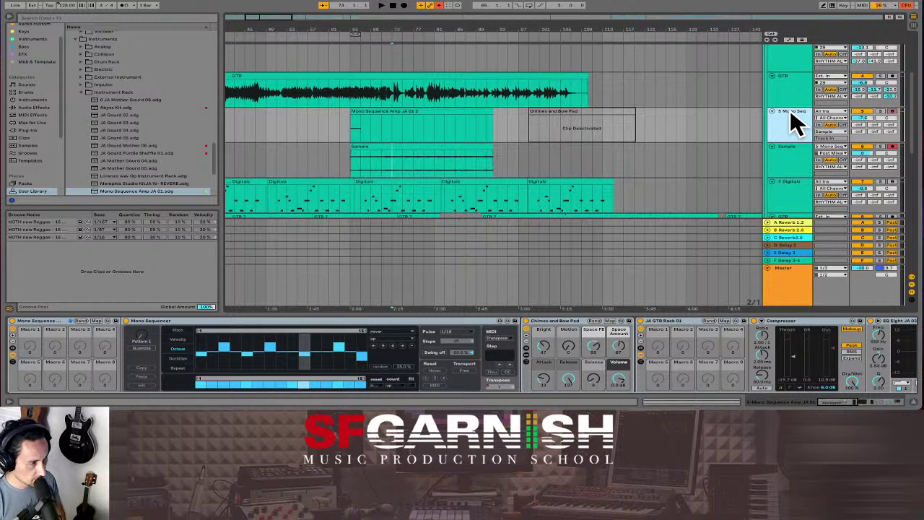
key(Delete)
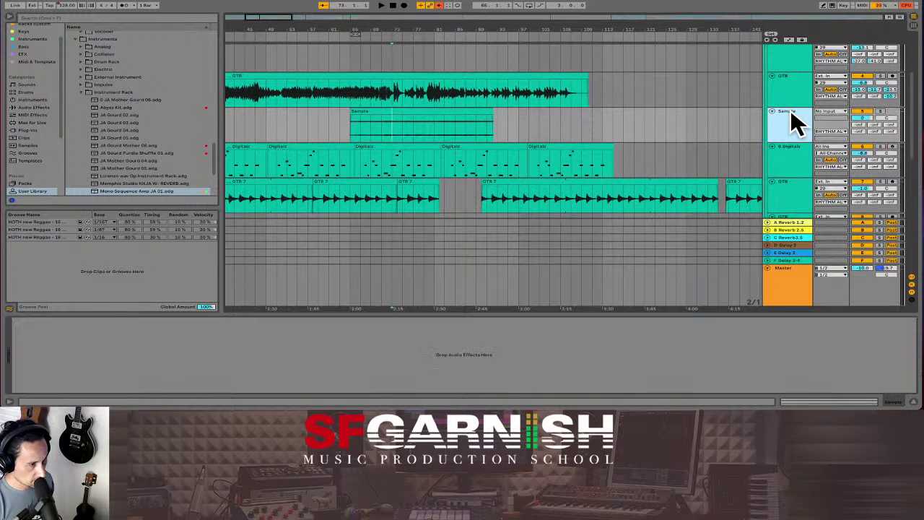
Play back the recorded Sample clip from bar 73, both soloed and in the full mix, and again from bar 87
click(393, 129)
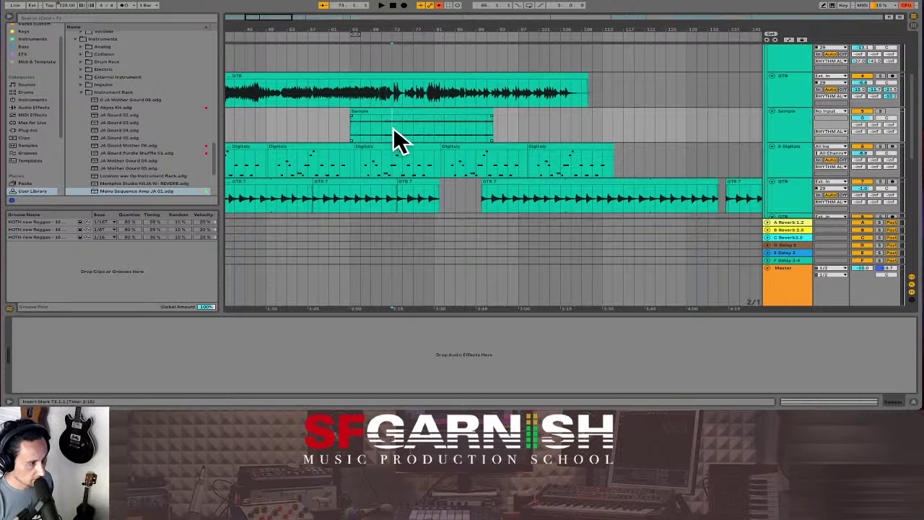
click(878, 112)
key(space)
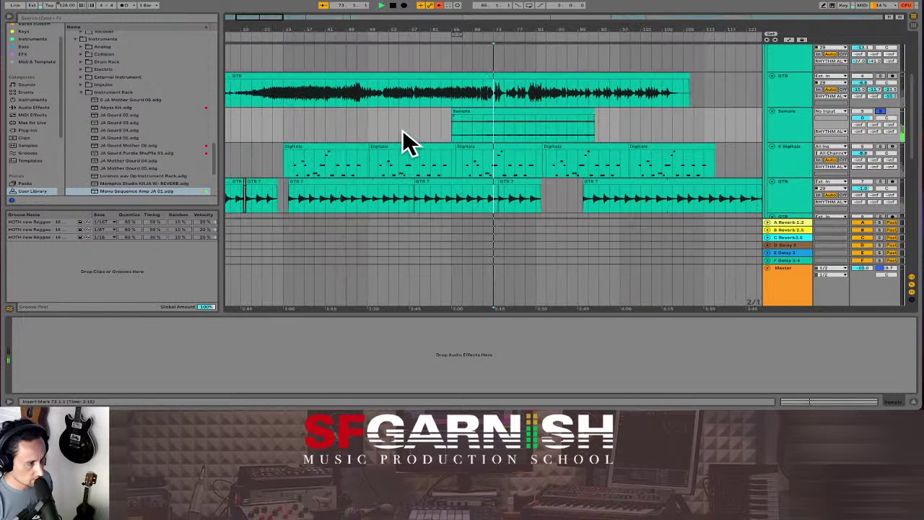
click(502, 114)
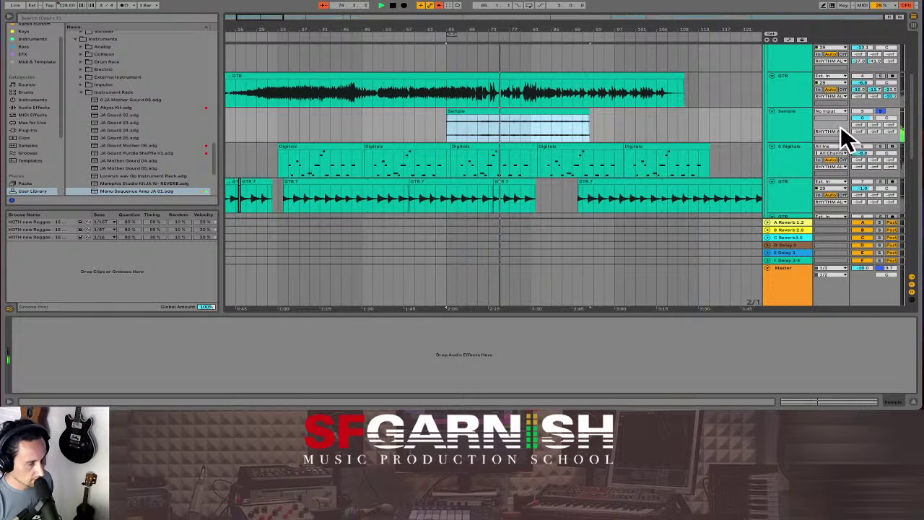
click(880, 111)
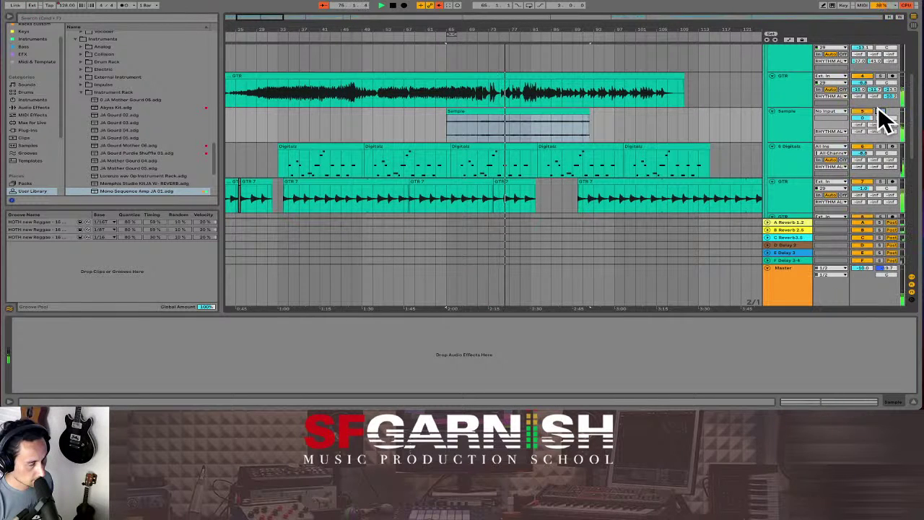
key(space)
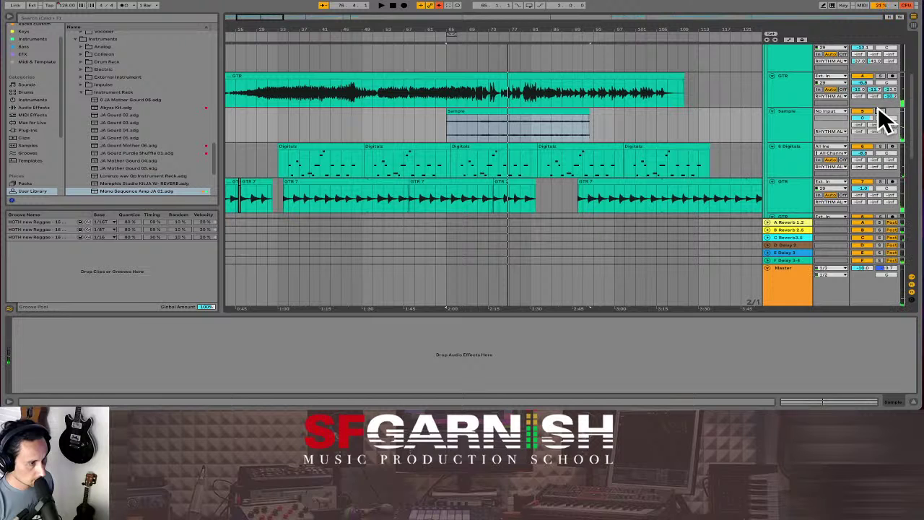
click(468, 137)
key(space)
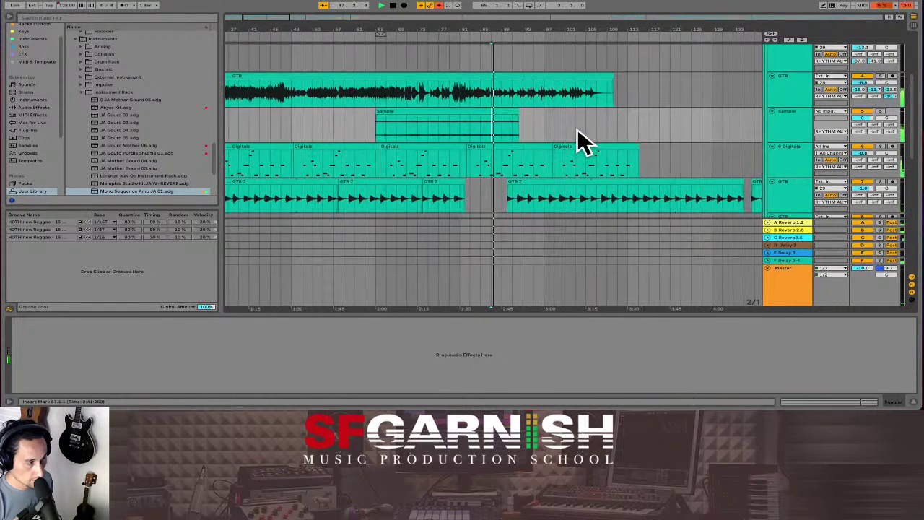
key(ctrl+z)
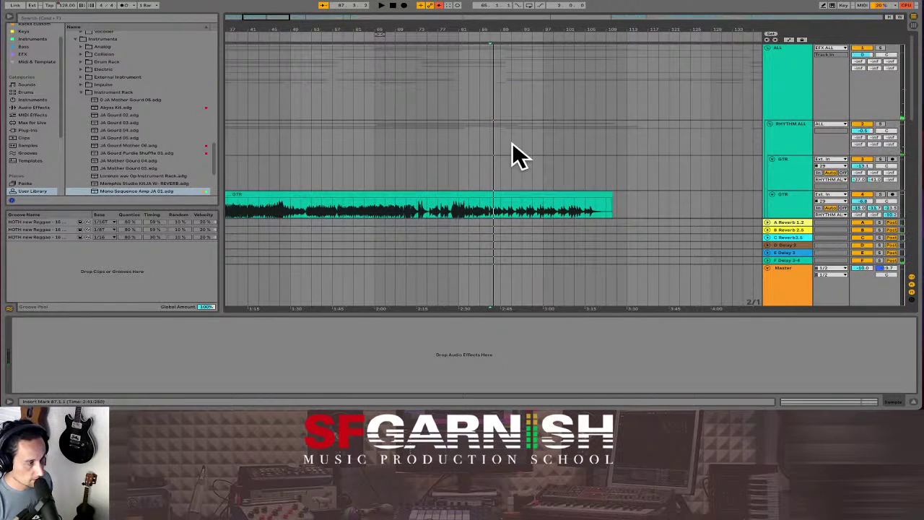
Route the ReSample track's audio output to Master
scroll(512, 154, down, 8)
scroll(512, 154, up, 5)
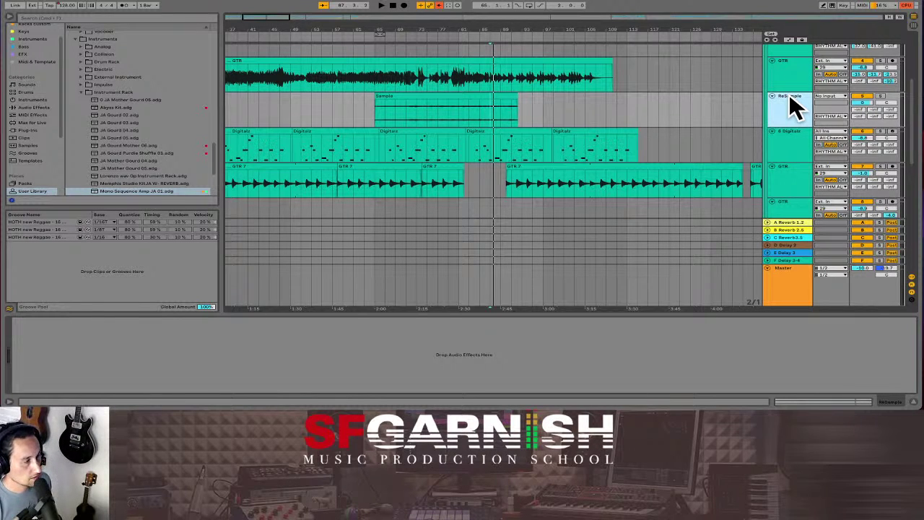
click(395, 120)
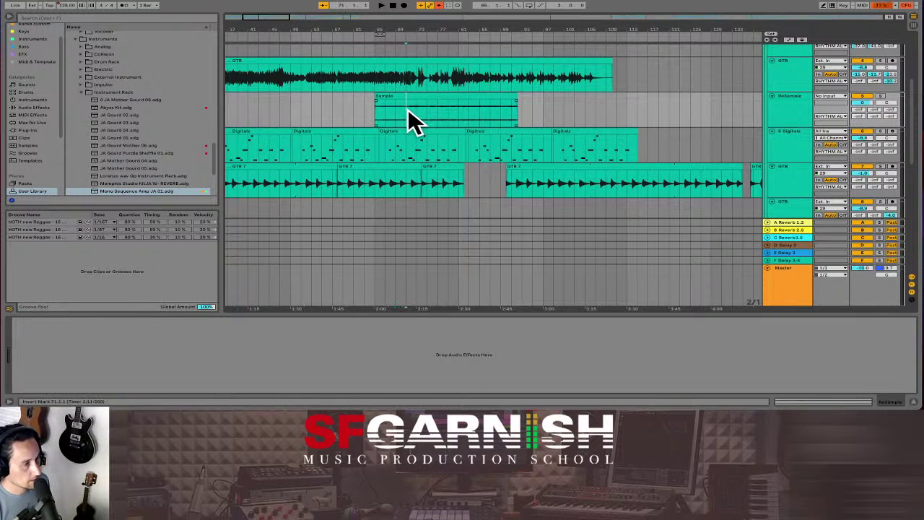
click(843, 116)
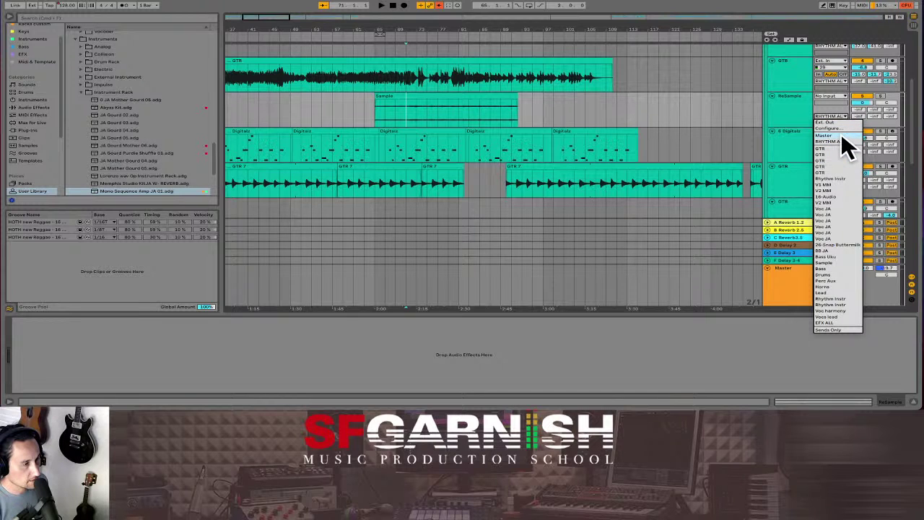
click(841, 135)
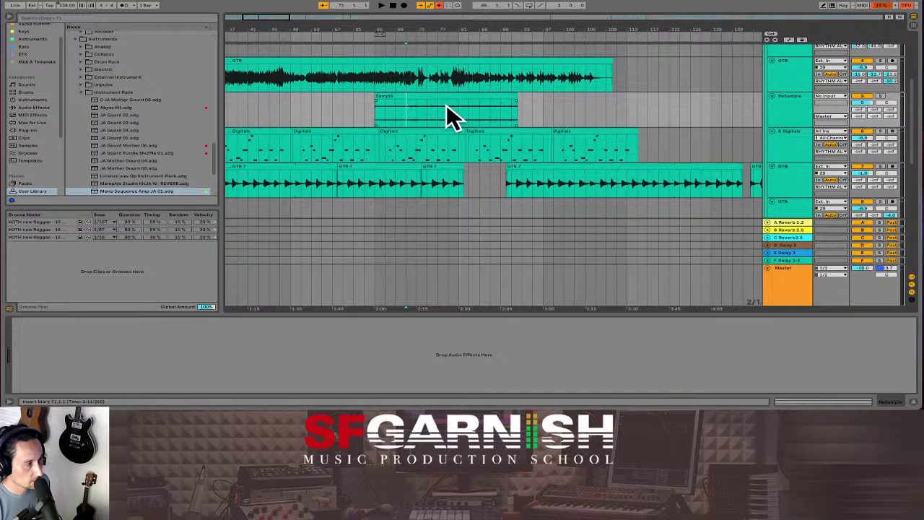
Play back the full mix from bar 71 and from bar 41 to check the level of the ReSample part
key(space)
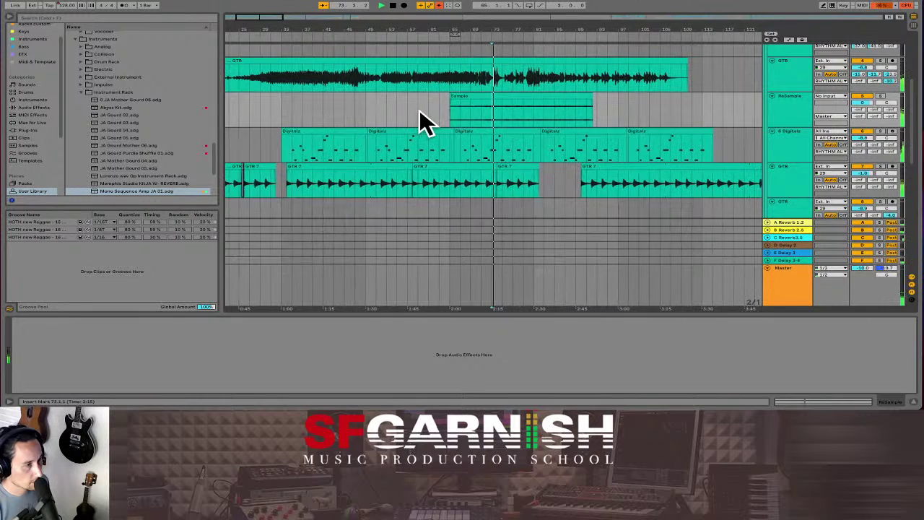
click(319, 116)
key(space)
key(space)
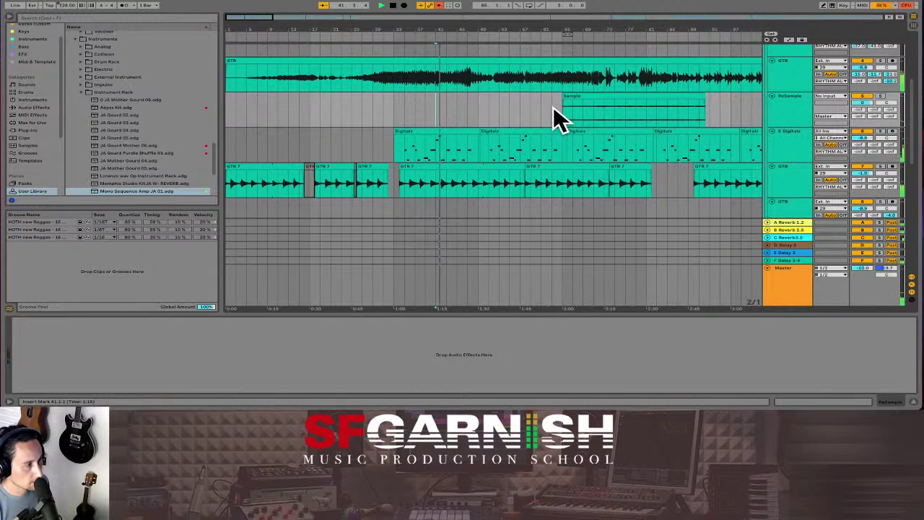
scroll(556, 119, up, 4)
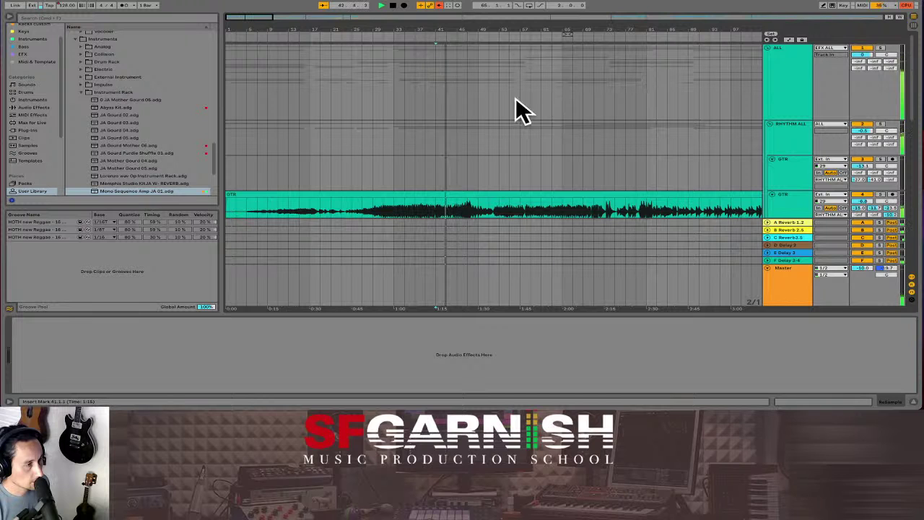
click(489, 92)
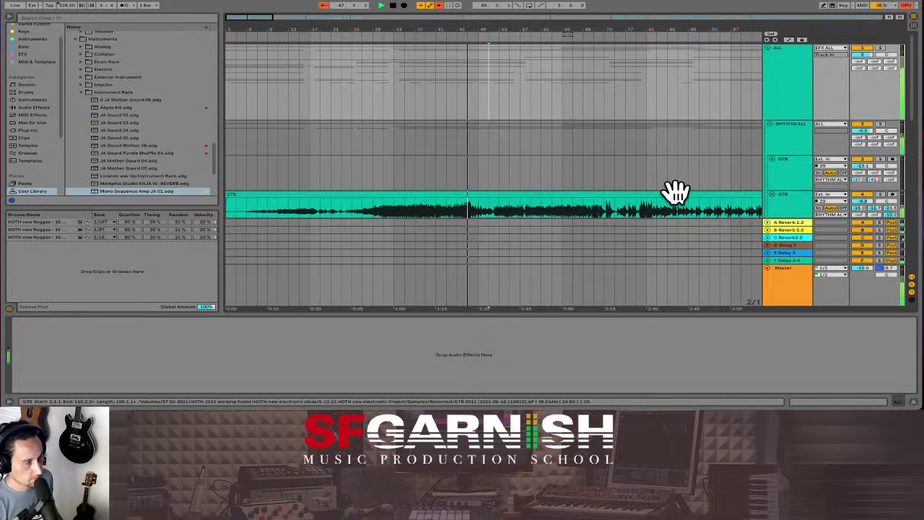
key(space)
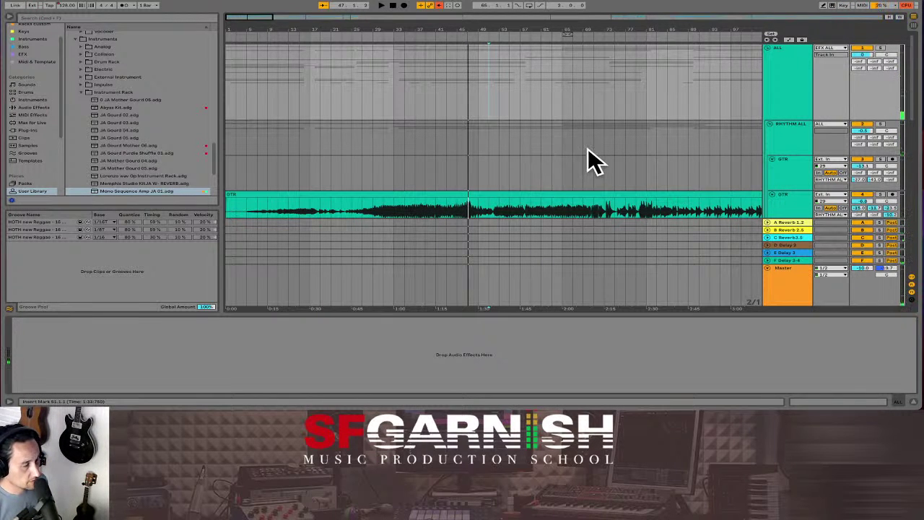
Solo the ReSample track and play its clip from bar 71
scroll(588, 148, down, 5)
scroll(588, 148, up, 1)
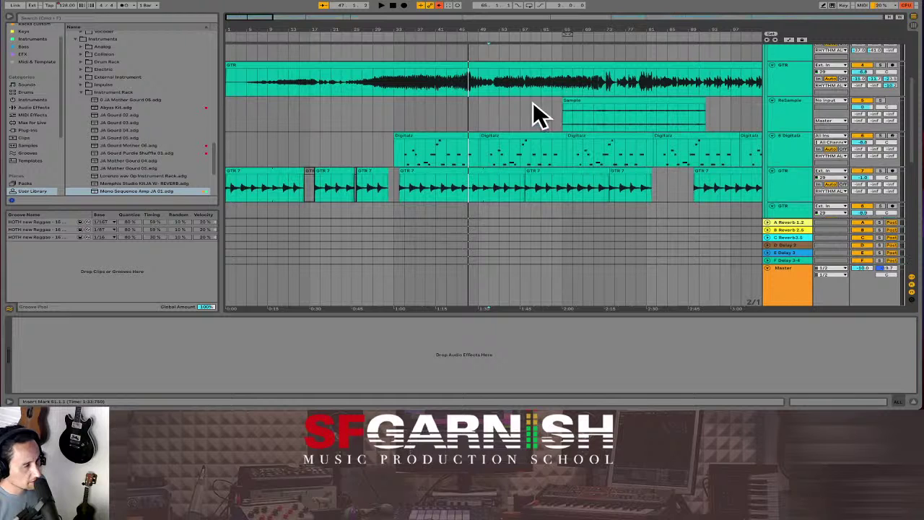
click(592, 80)
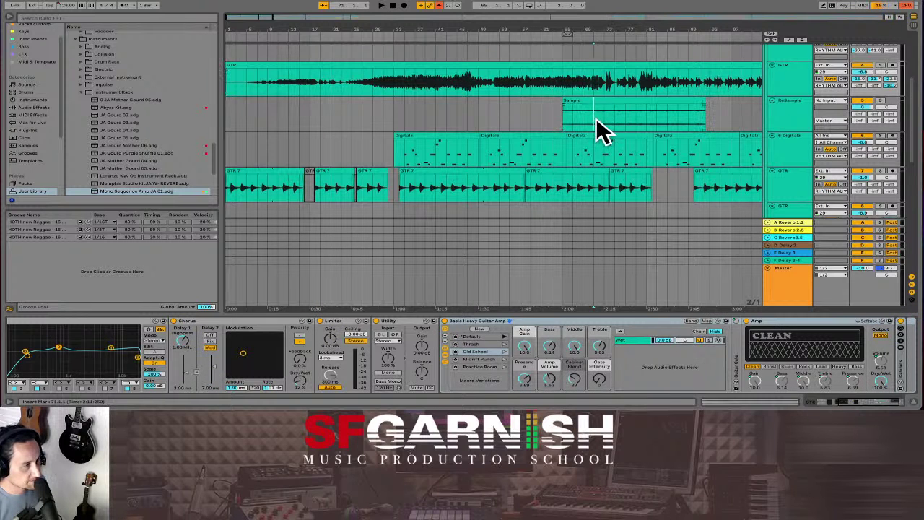
click(596, 117)
click(879, 100)
key(space)
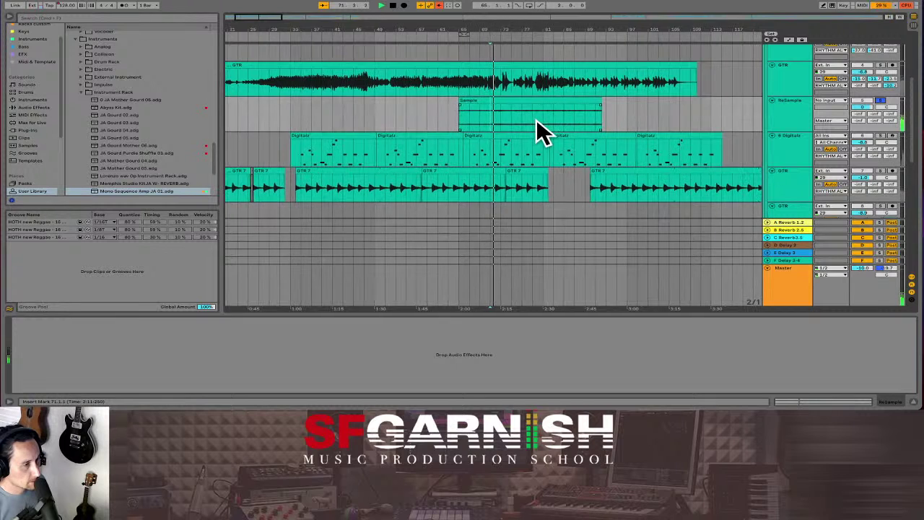
Raise the Sample clip's gain to 7.75 dB
click(521, 101)
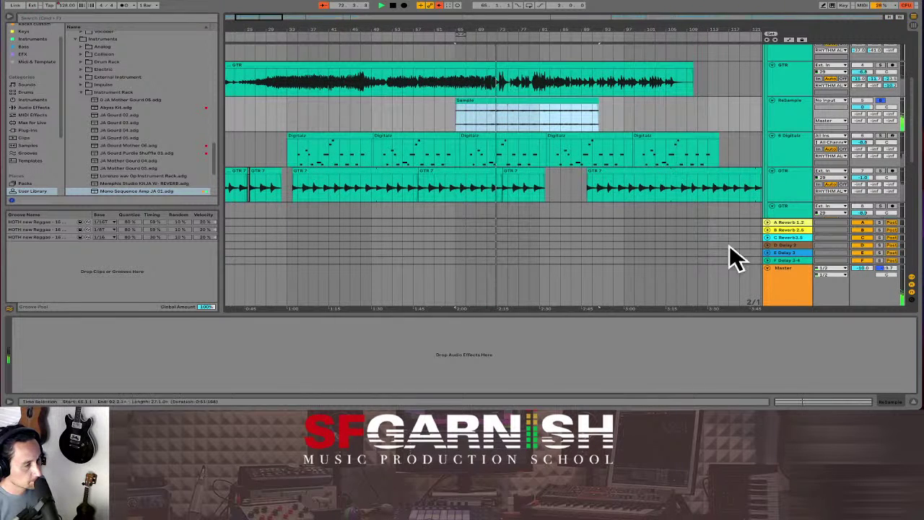
click(821, 402)
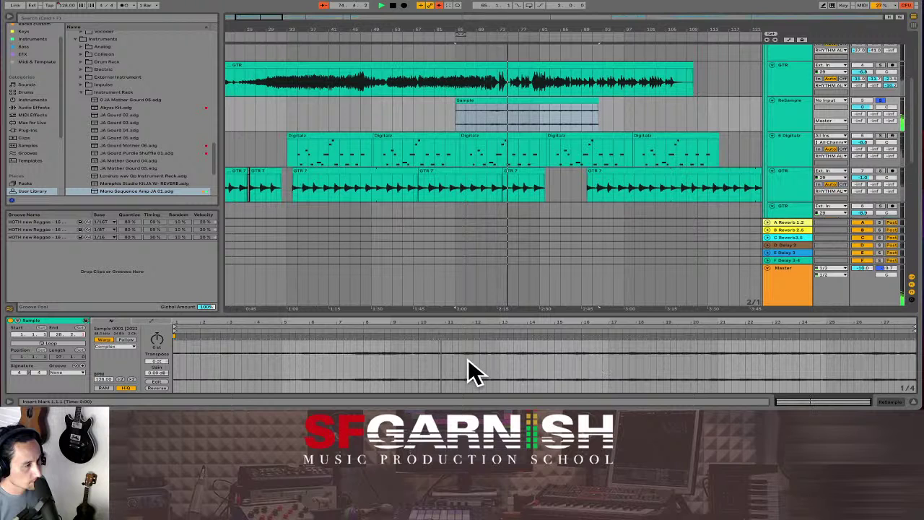
drag(157, 372, 157, 335)
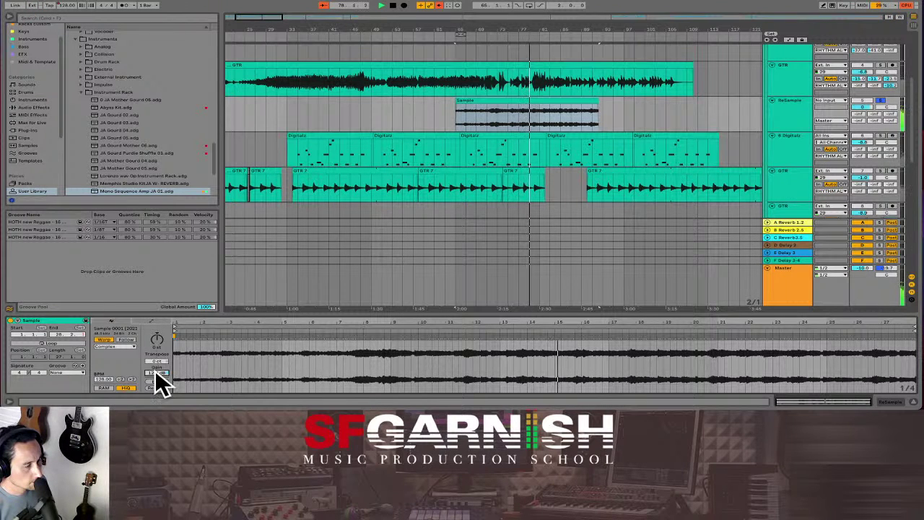
drag(156, 372, 155, 373)
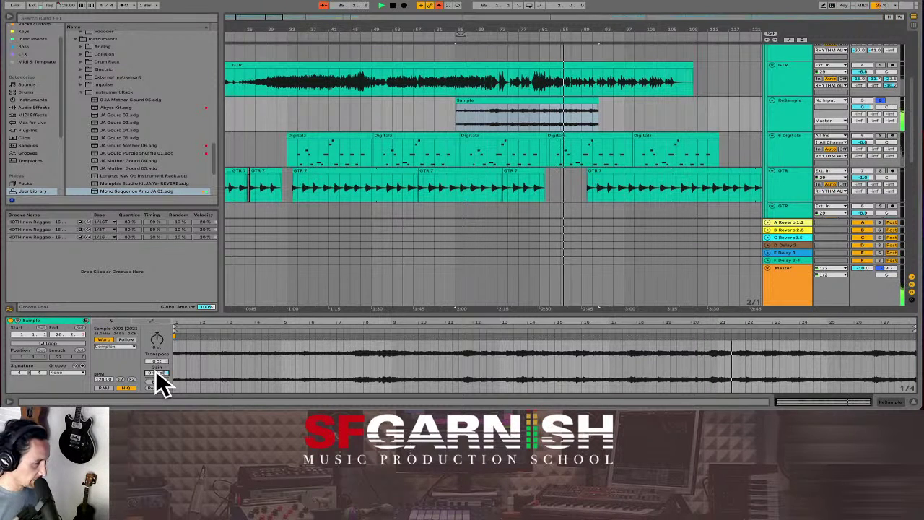
mouse_move(157, 374)
mouse_down()
mouse_move(157, 361)
mouse_move(157, 370)
mouse_up()
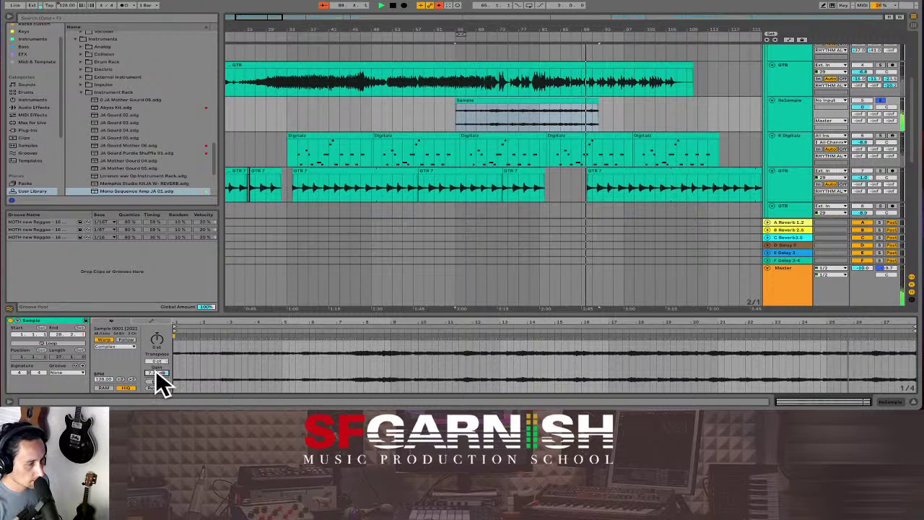
Stop playback and trim the Sample clip so it starts at bar 71 and ends at bar 91
click(36, 53)
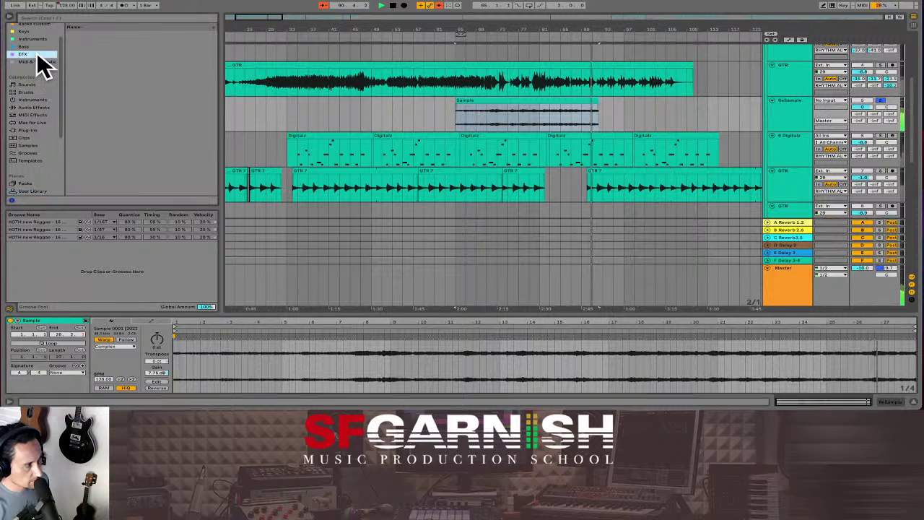
click(32, 107)
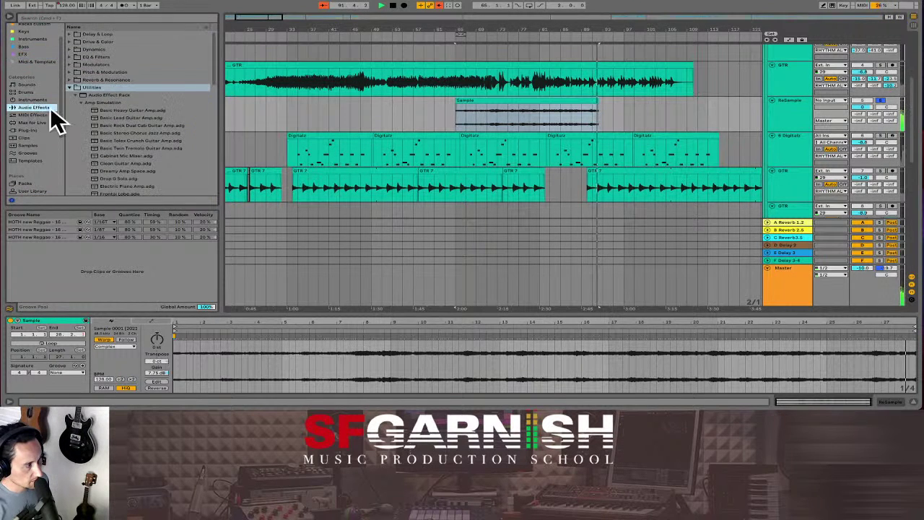
click(468, 119)
key(space)
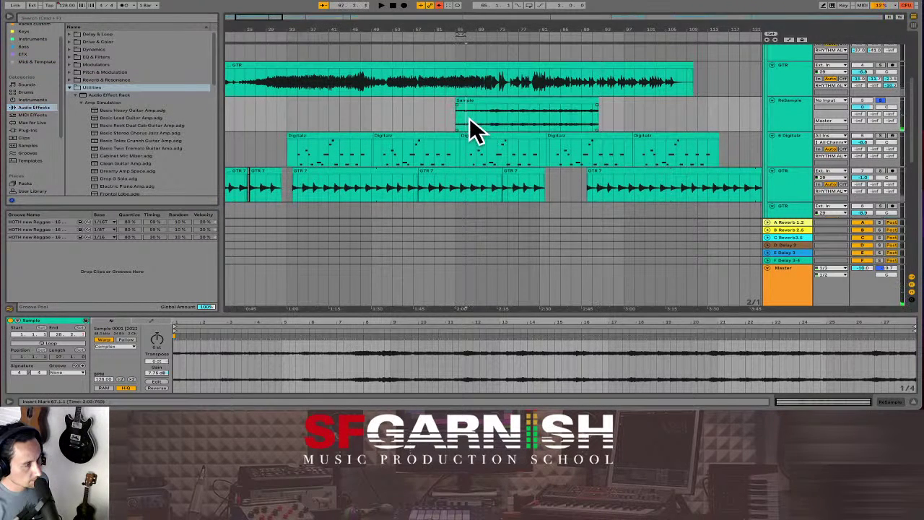
drag(597, 113, 589, 104)
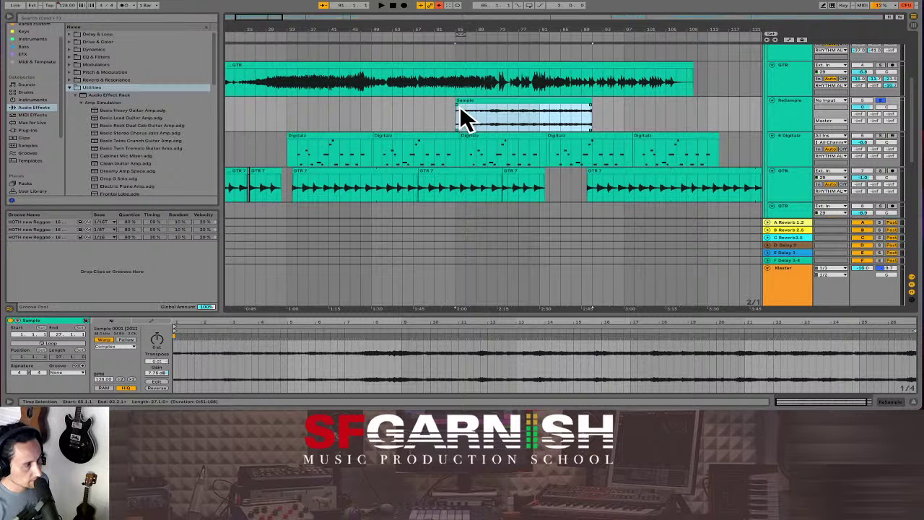
drag(461, 101, 485, 105)
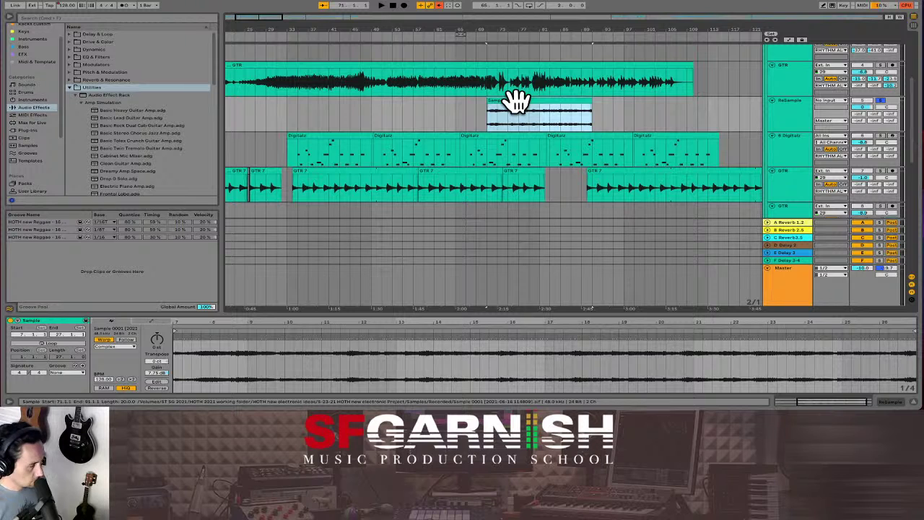
Duplicate the trimmed Sample clip directly after itself, and play the first copy looped from bar 71 to 91
key(ctrl+d)
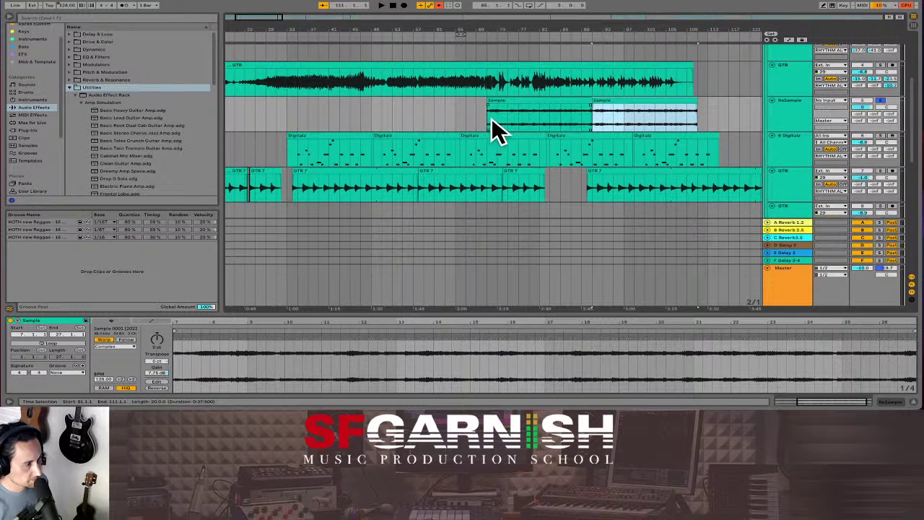
click(488, 117)
click(503, 101)
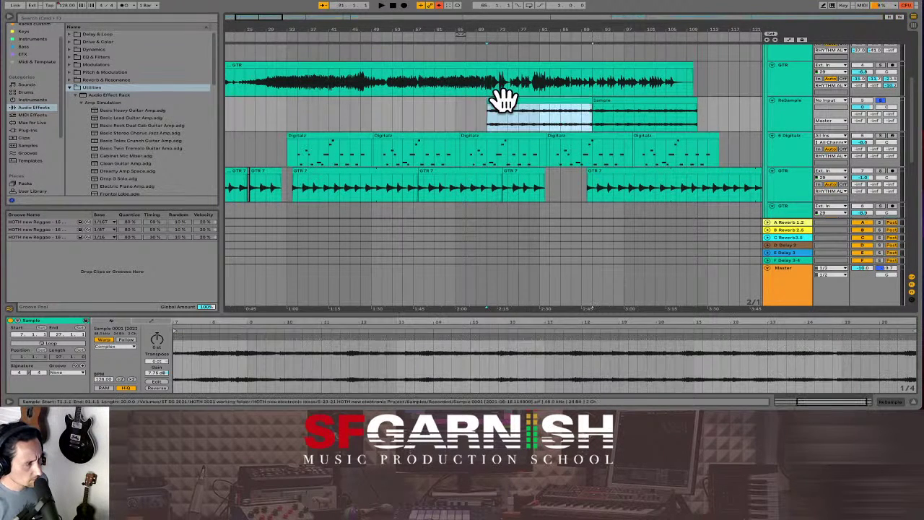
key(space)
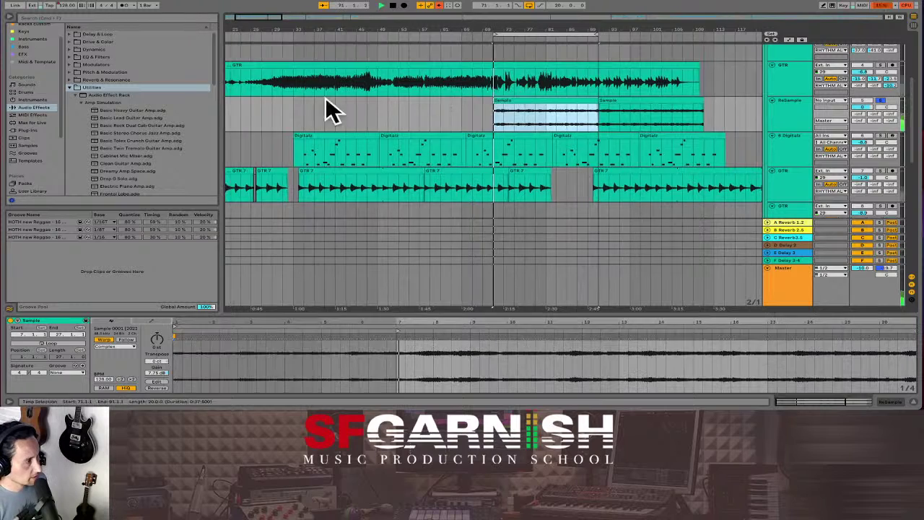
Add an EQ Eight to the ReSample track and open its expanded frequency display
click(69, 86)
click(69, 57)
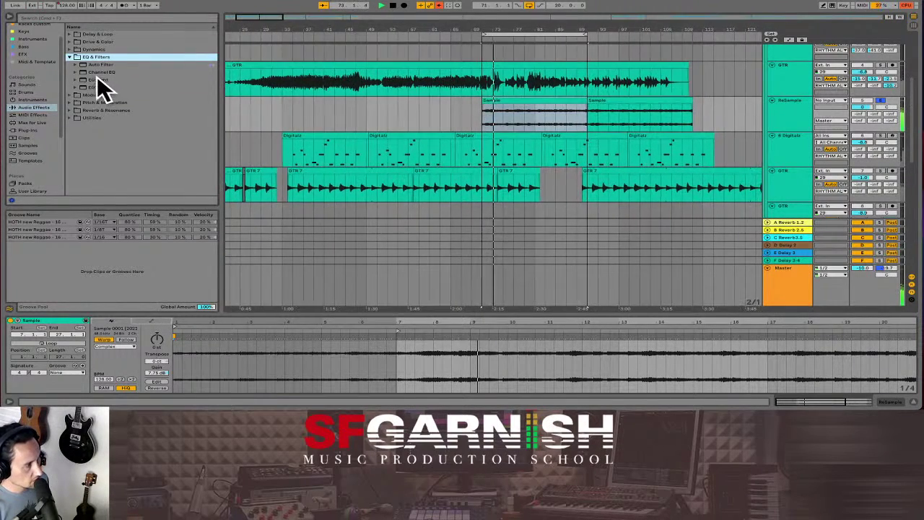
click(88, 79)
drag(89, 90, 538, 134)
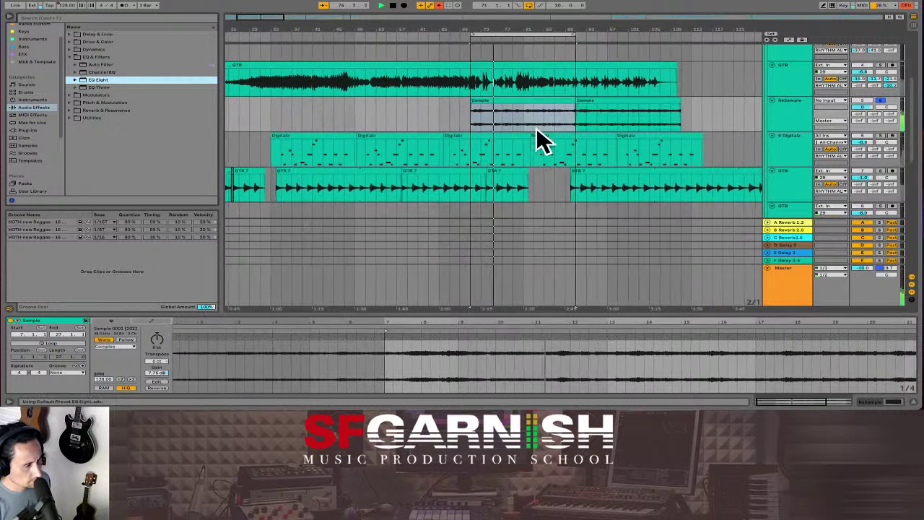
click(870, 402)
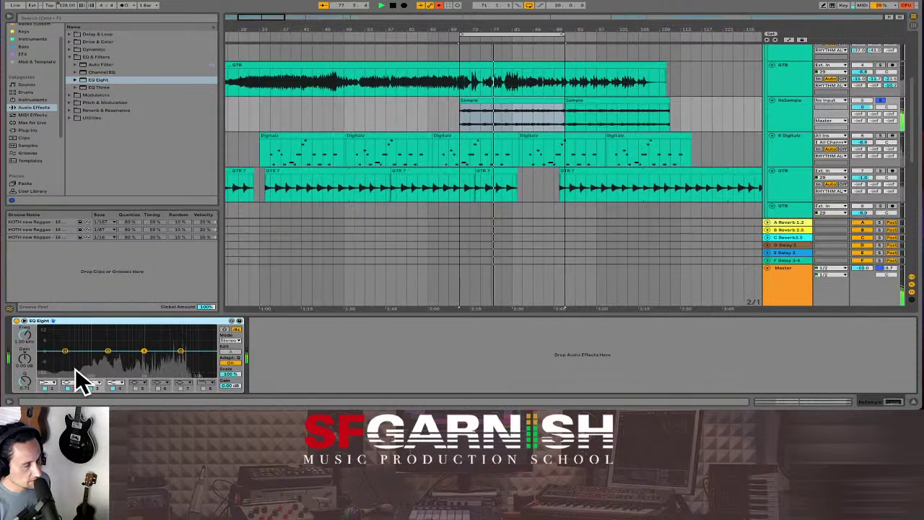
click(26, 326)
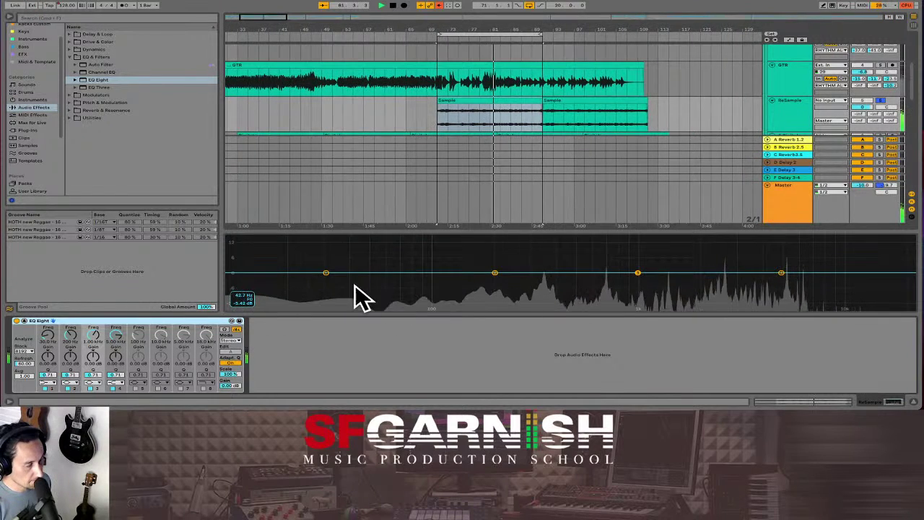
Make EQ Eight band 1 a steep low-cut filter at 834 Hz with a Q of 0.67
click(47, 383)
click(45, 333)
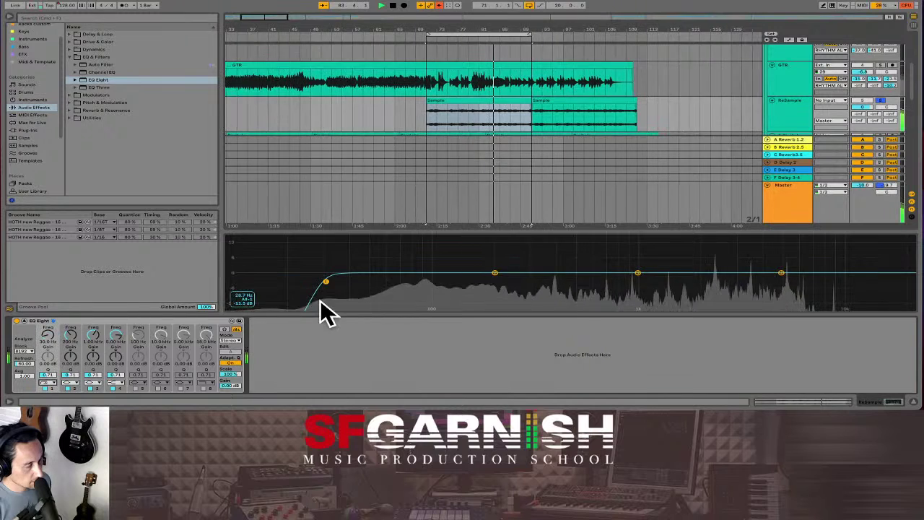
drag(48, 333, 48, 282)
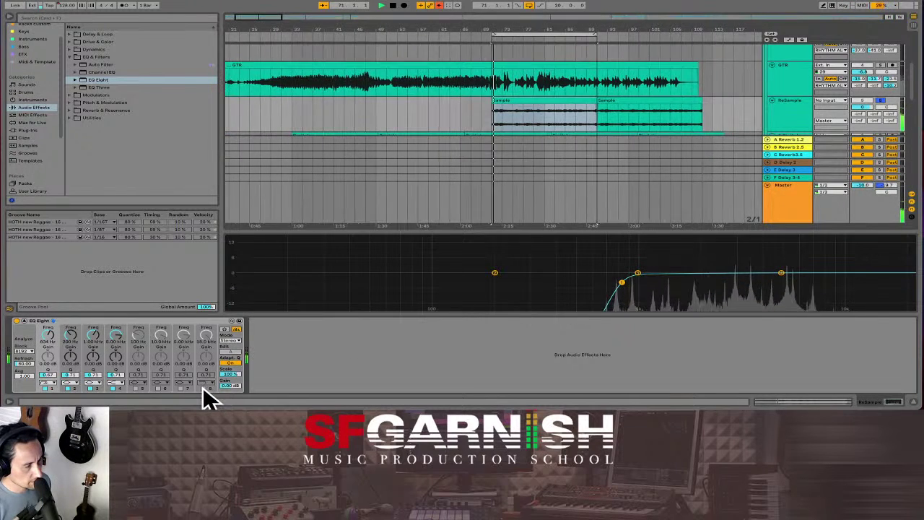
Enable EQ Eight band 8 as a high-cut filter at about 5.03 kHz and switch it to the steeper slope
click(204, 386)
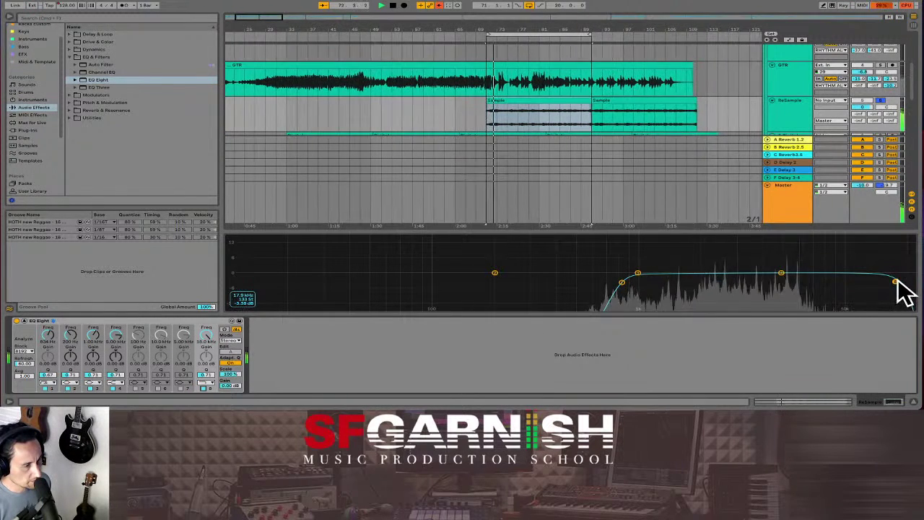
drag(896, 283, 781, 274)
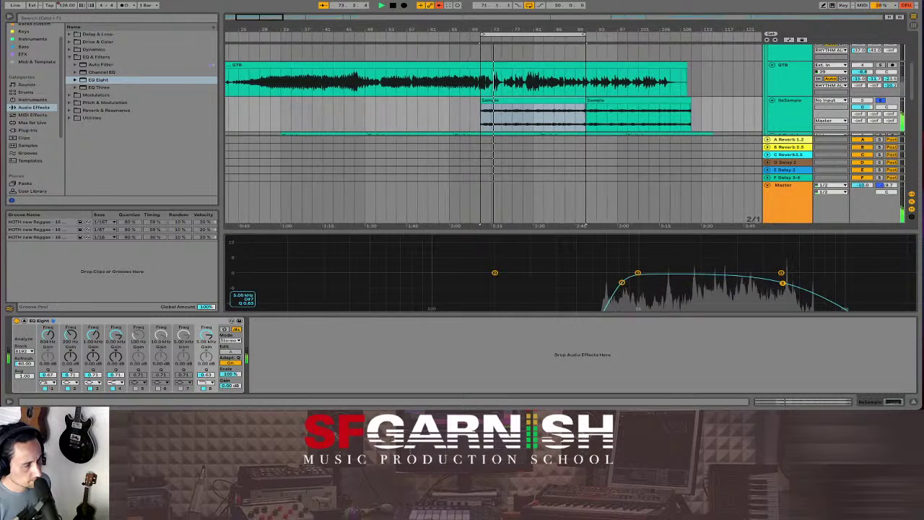
click(206, 388)
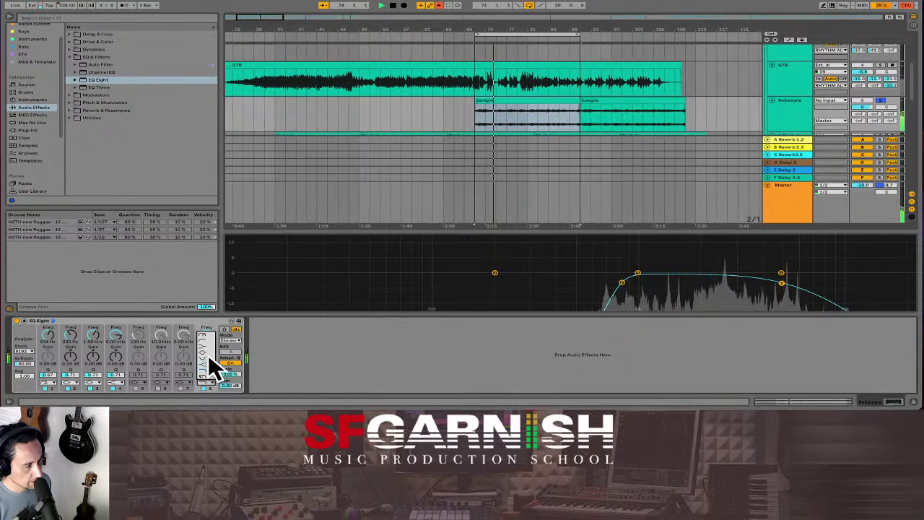
click(208, 375)
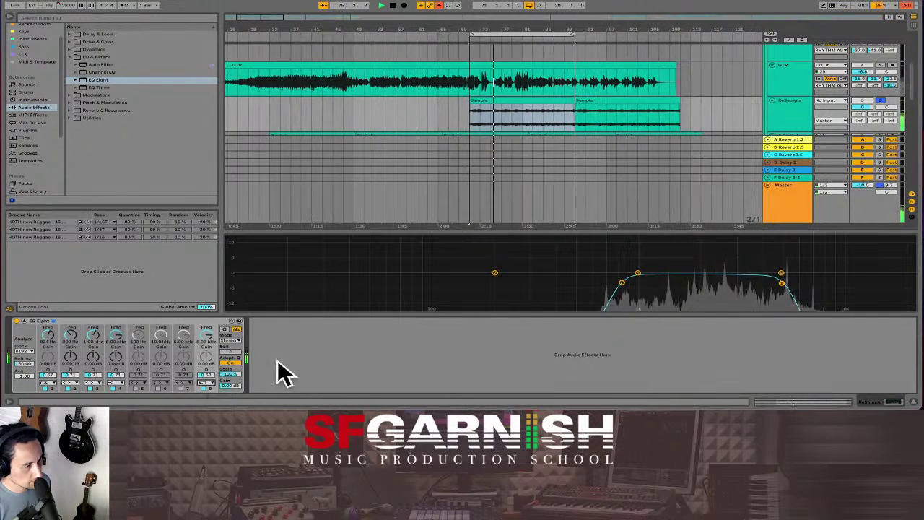
Lower EQ Eight's band 8 high-cut to about 4.61 kHz and turn off solo on the ReSample track
mouse_move(782, 283)
mouse_down()
mouse_move(751, 273)
mouse_move(762, 270)
mouse_move(704, 266)
mouse_move(782, 270)
mouse_move(757, 272)
mouse_move(775, 268)
mouse_move(774, 278)
mouse_up()
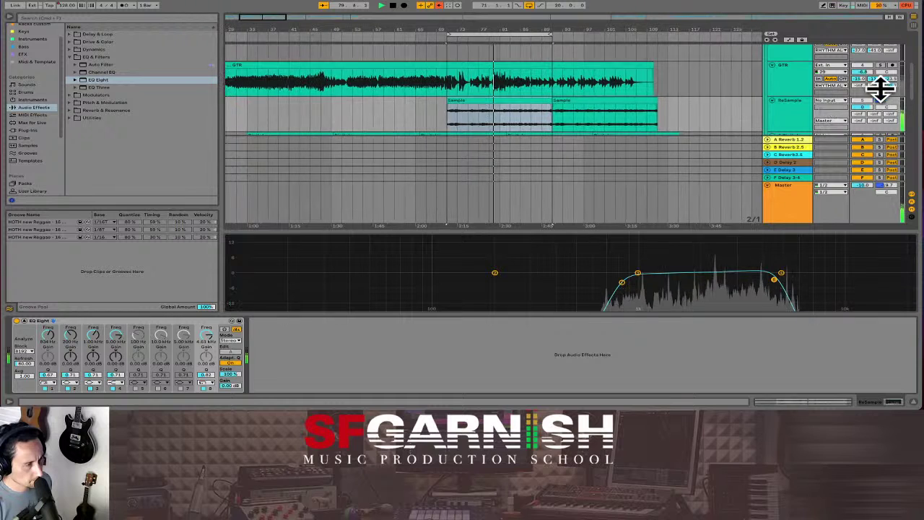
click(881, 100)
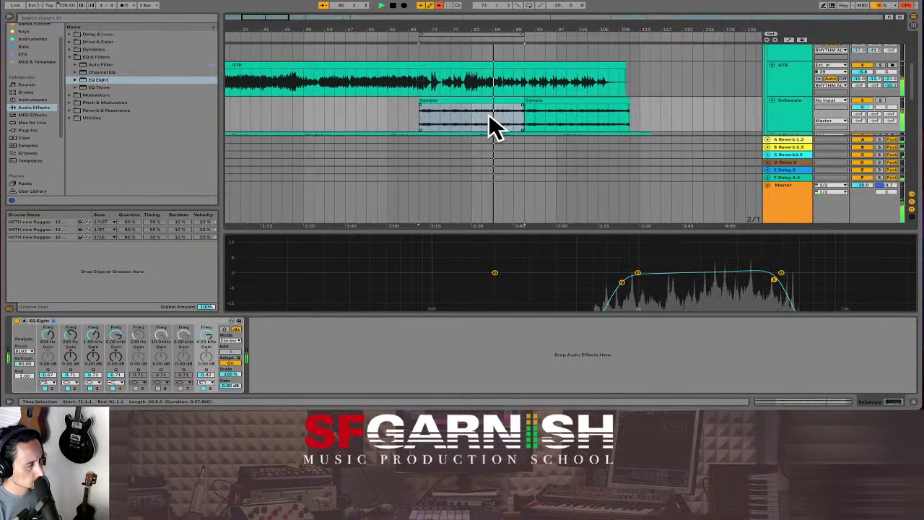
Collapse EQ Eight's expanded frequency display and lower the ReSample track volume to -5.8 dB
scroll(489, 119, down, 2)
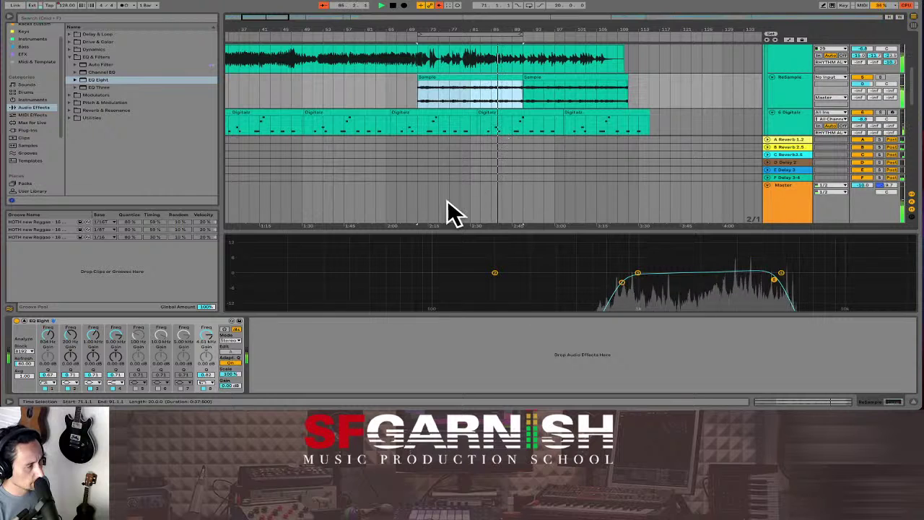
click(23, 323)
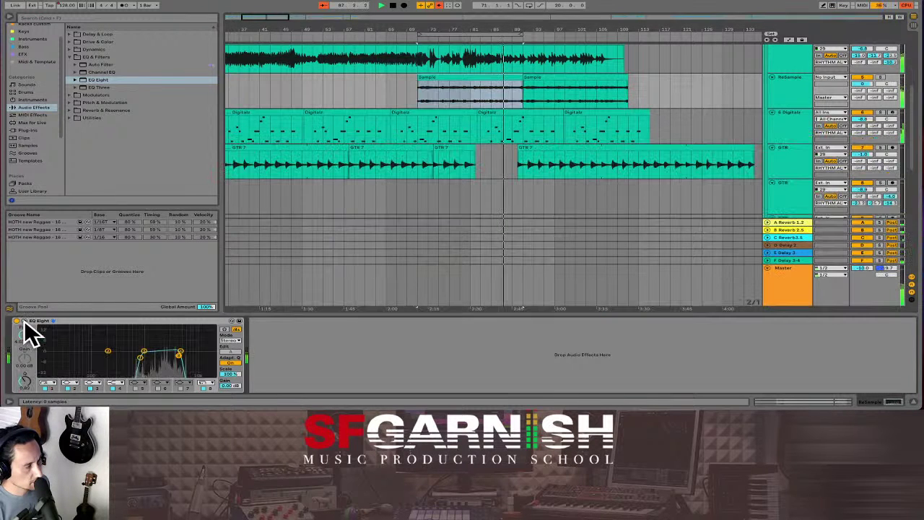
drag(865, 82, 865, 98)
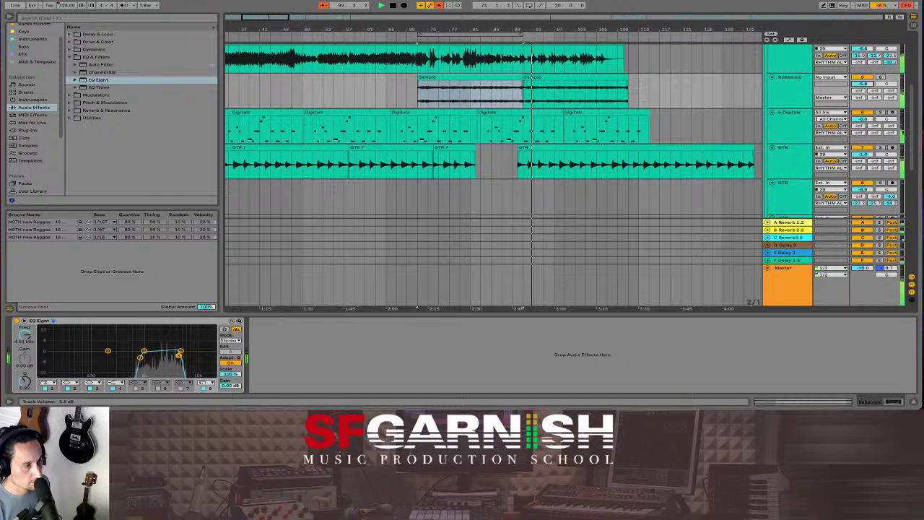
Stop playback and select bars 81 to 101 on the ReSample track, across the join between the two Sample clips
key(space)
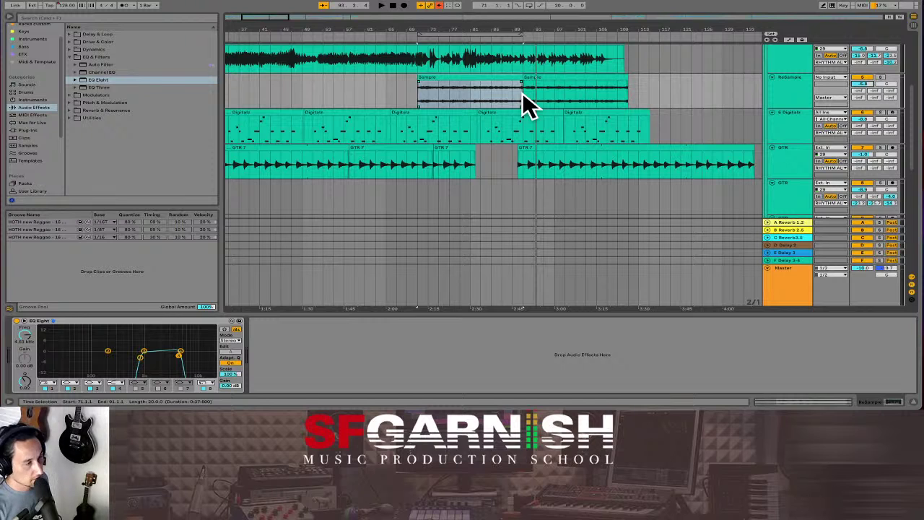
drag(536, 92, 597, 93)
drag(467, 93, 561, 93)
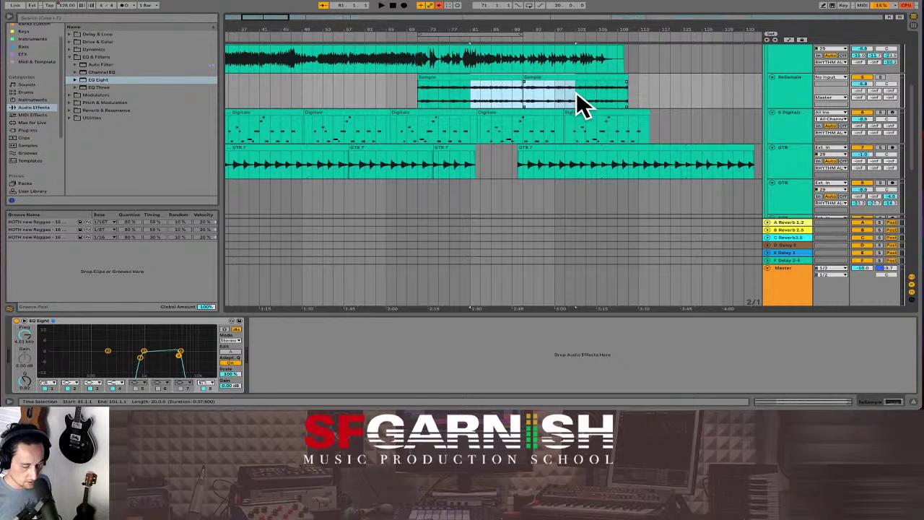
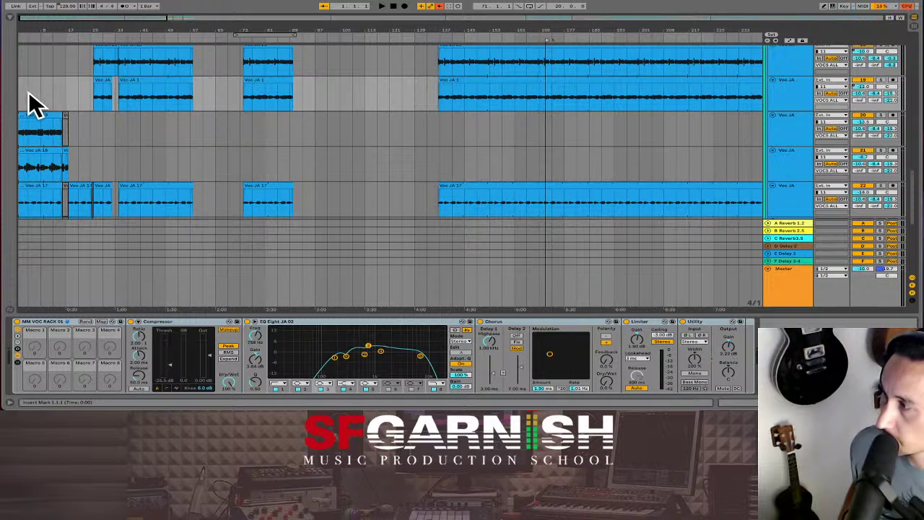
Play the song from bar 1 and raise the Chorus Dry/Wet on Voc JA track 21 to about 13%
drag(165, 20, 158, 18)
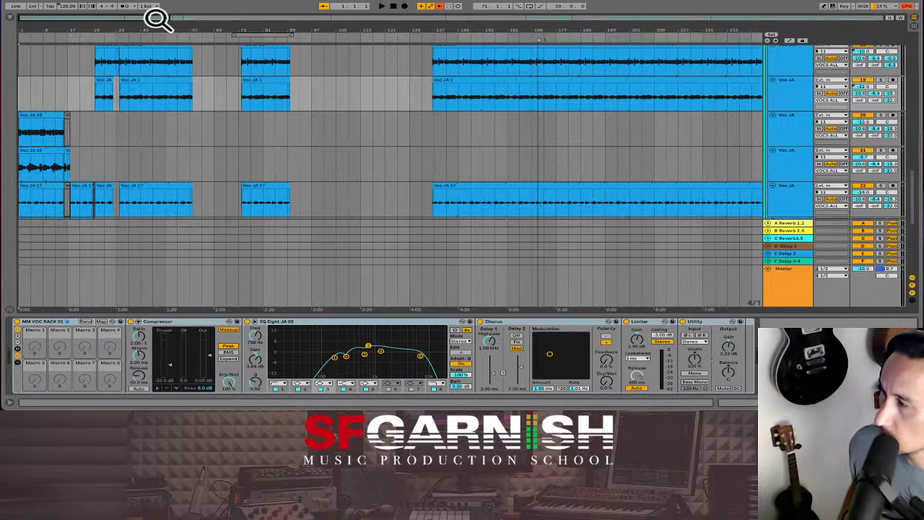
key(space)
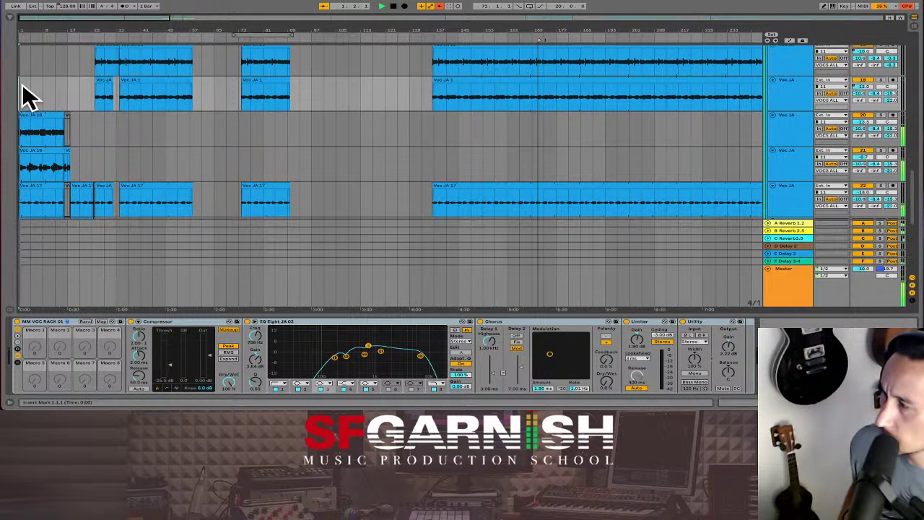
scroll(62, 94, up, 10)
scroll(63, 97, up, 3)
scroll(65, 105, down, 5)
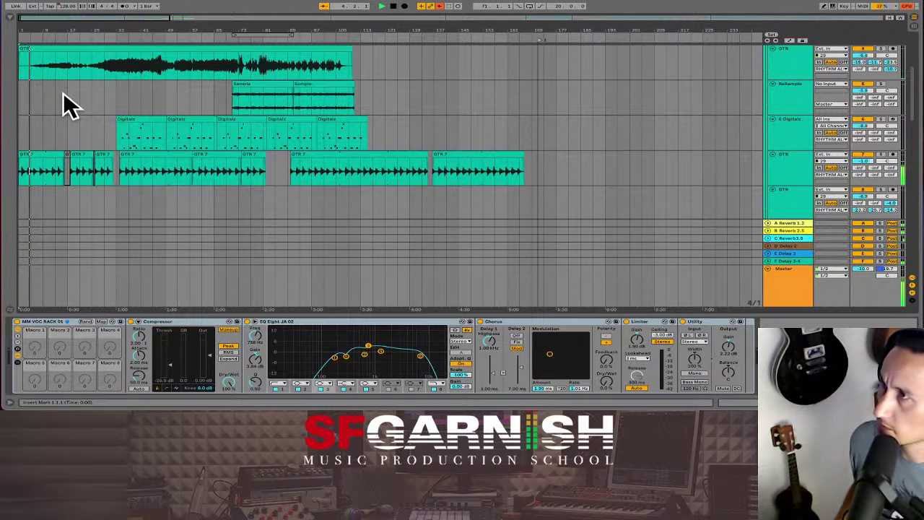
scroll(63, 92, down, 5)
scroll(63, 93, down, 5)
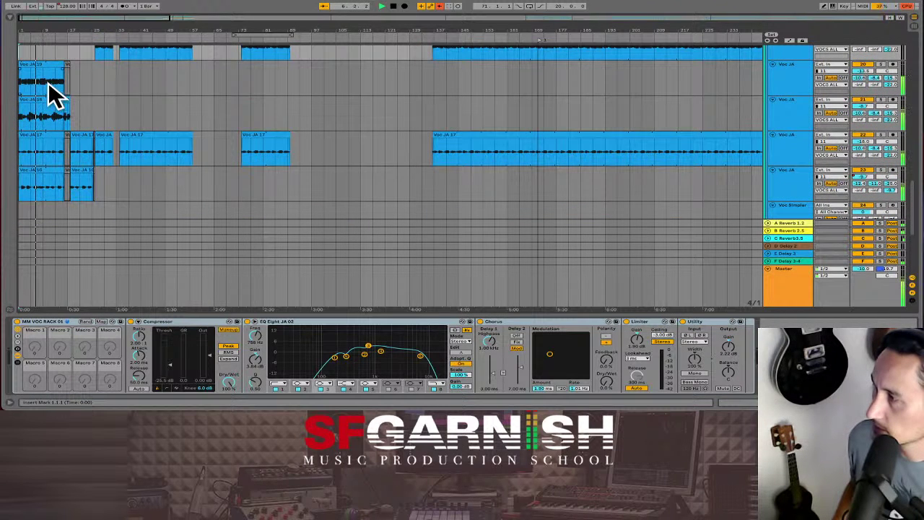
click(42, 120)
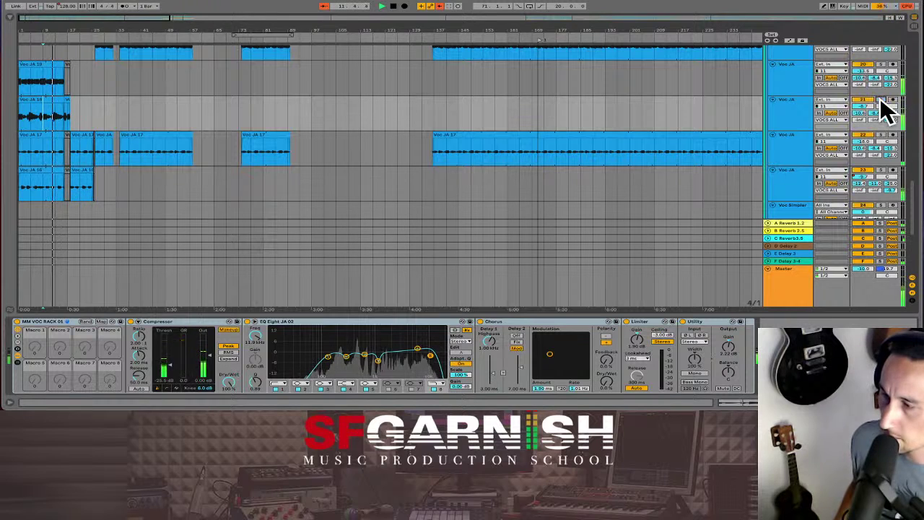
drag(605, 381, 605, 370)
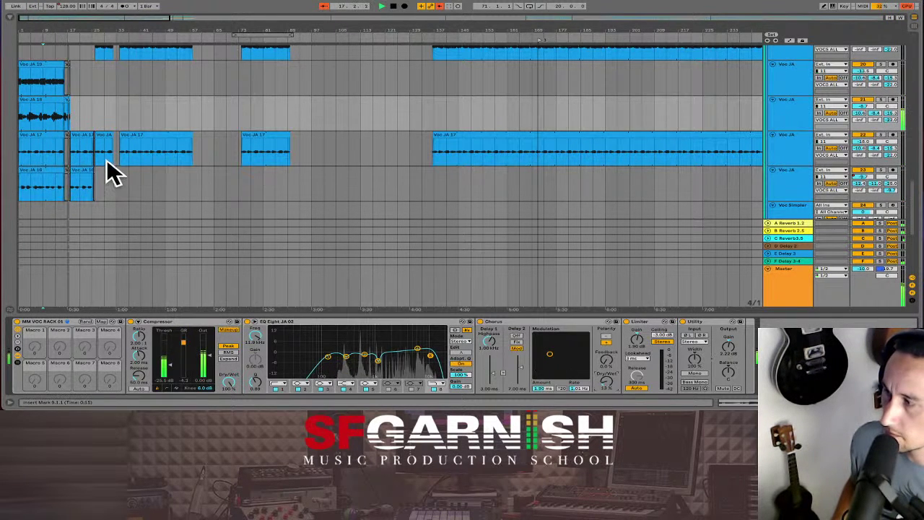
Raise the effect sends of GTR track 4, with E-Delay 3 at -28.0 dB, and lower the track volume to -11.0 dB
scroll(98, 116, up, 10)
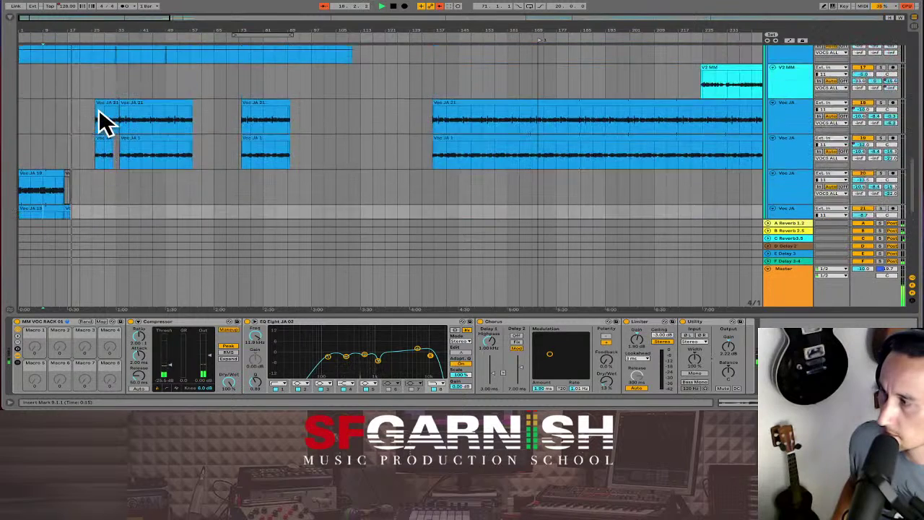
scroll(99, 116, up, 15)
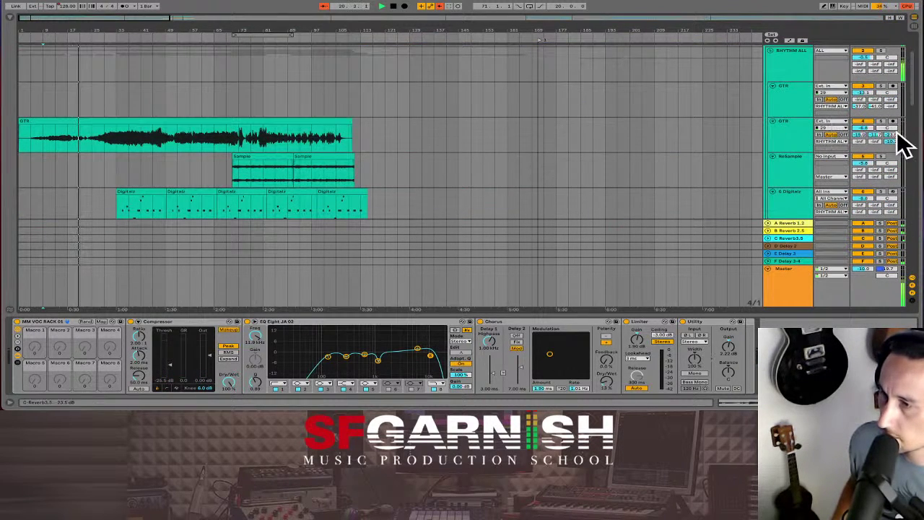
drag(861, 128, 862, 130)
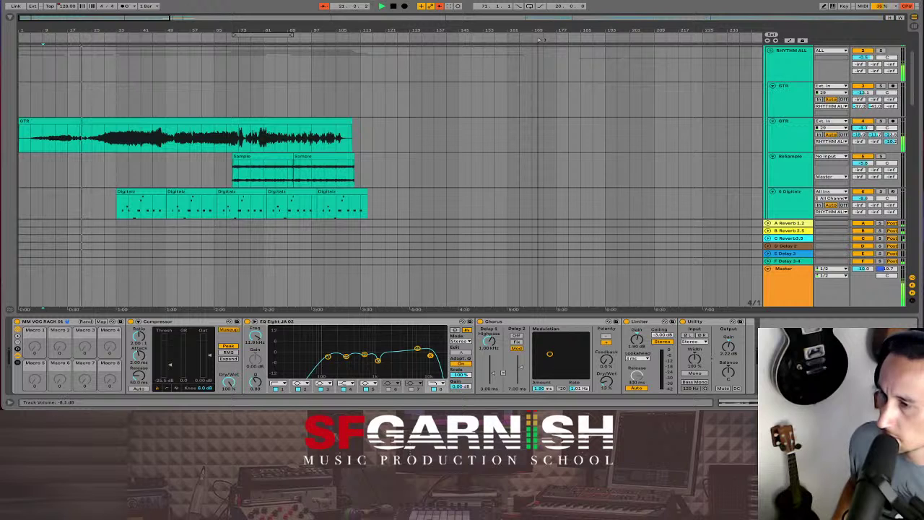
click(215, 138)
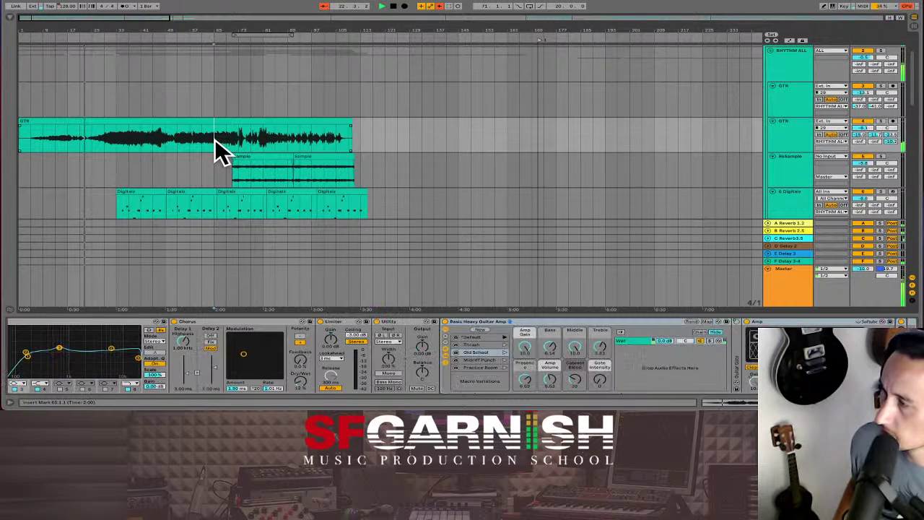
key(Tab)
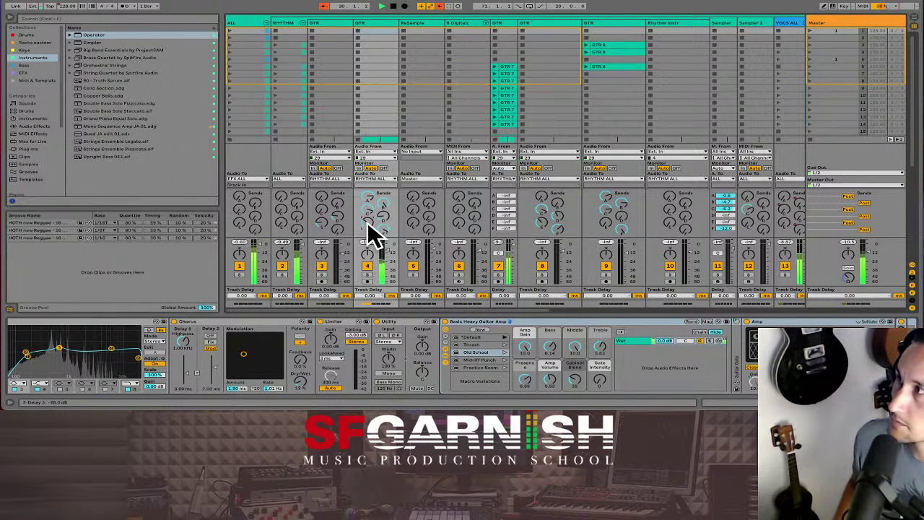
key(Tab)
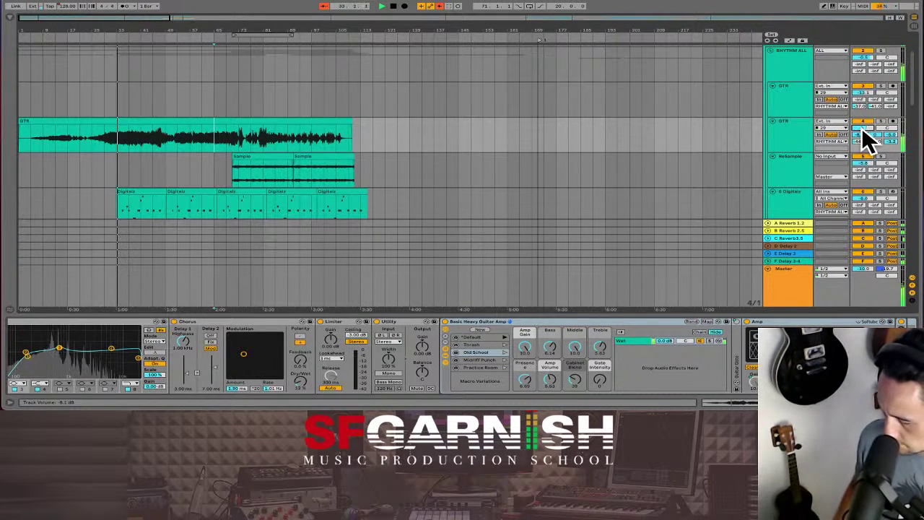
Listen to the mix while reviewing the guitar, Digitals and vocal tracks throughout the arrangement
scroll(861, 127, down, 5)
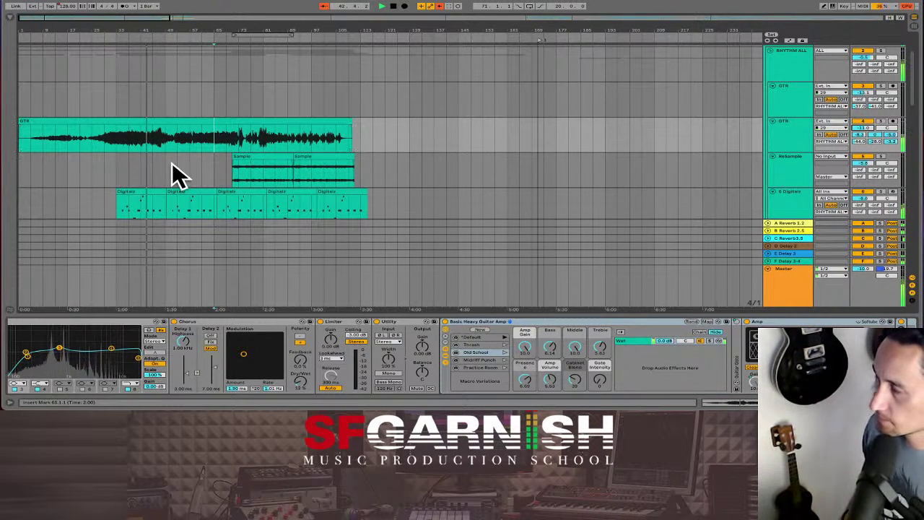
scroll(175, 175, down, 2)
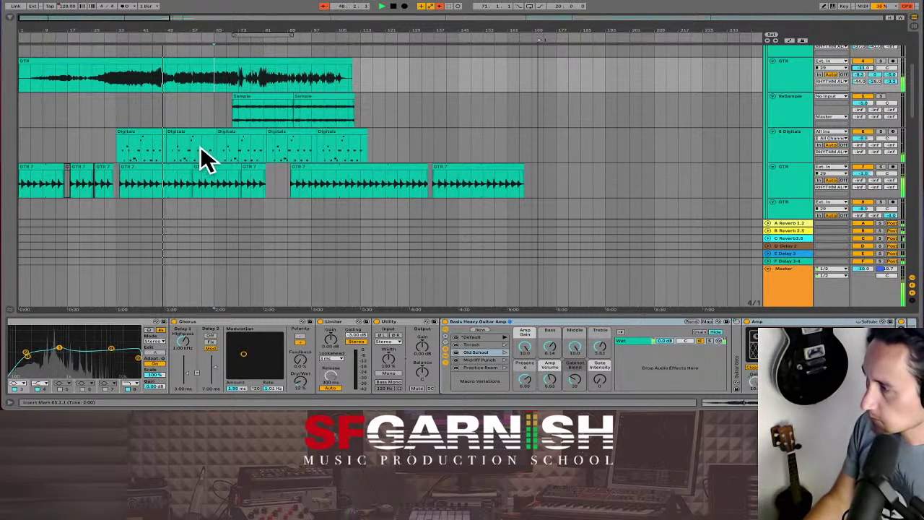
scroll(225, 156, down, 4)
scroll(225, 156, up, 4)
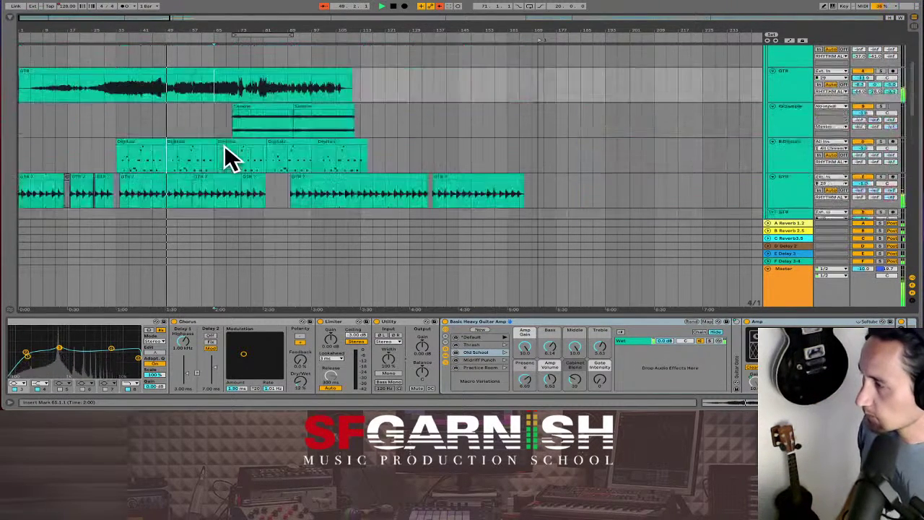
scroll(225, 156, up, 3)
scroll(225, 150, down, 10)
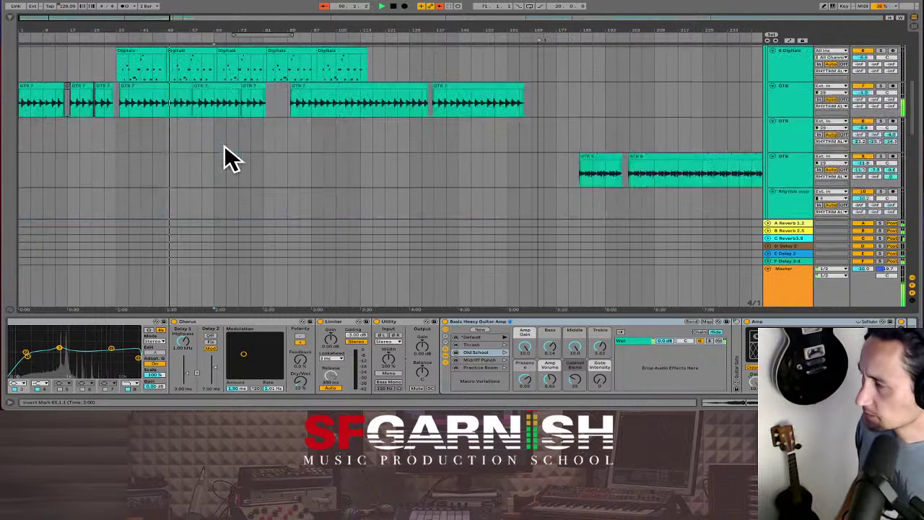
scroll(225, 151, down, 3)
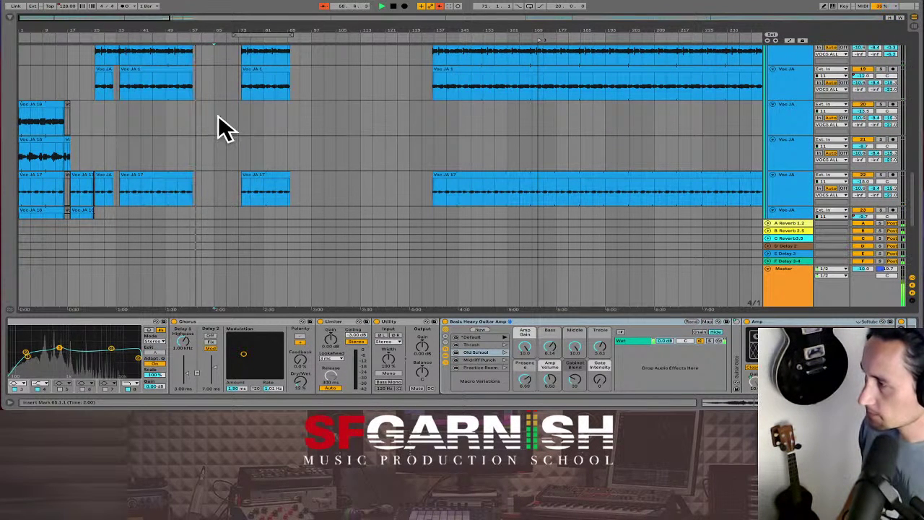
scroll(218, 119, up, 10)
scroll(224, 129, down, 1)
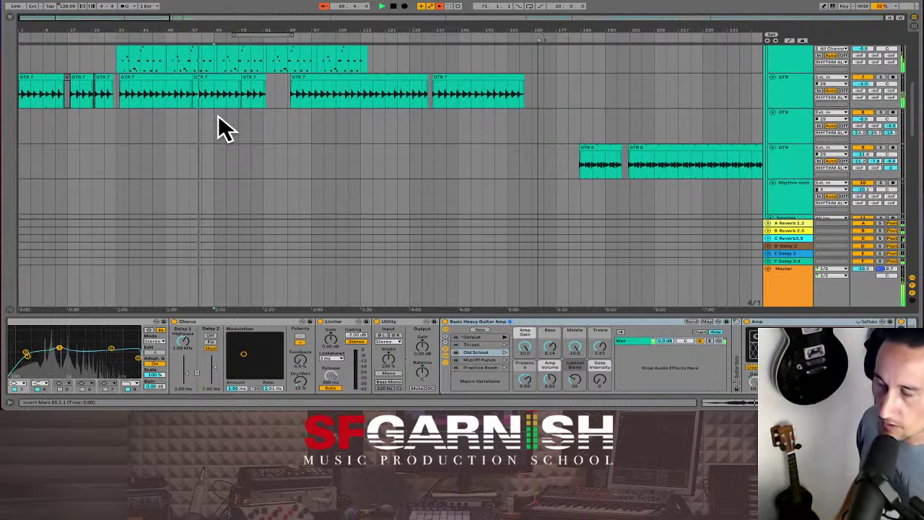
scroll(223, 129, up, 4)
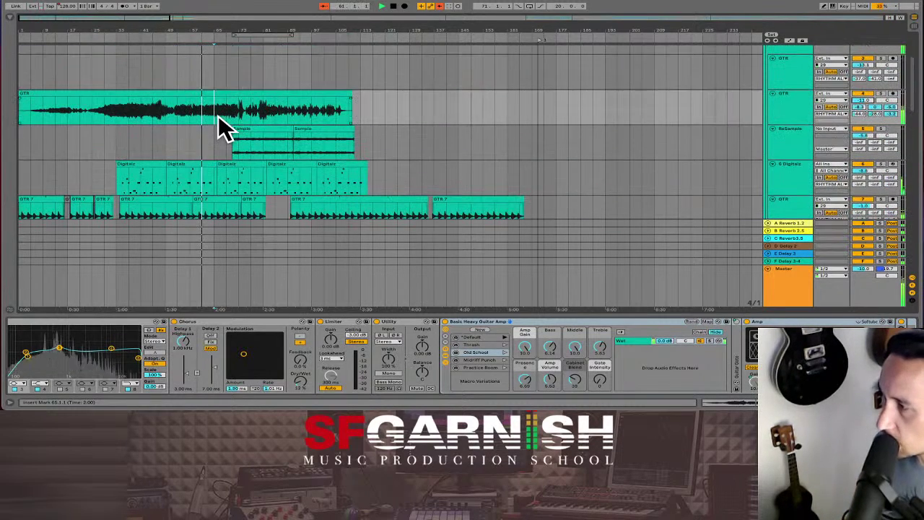
Move the low-cut band of the V1 MM track's EQ Eight to about 144 Hz
scroll(223, 129, down, 5)
scroll(224, 129, down, 8)
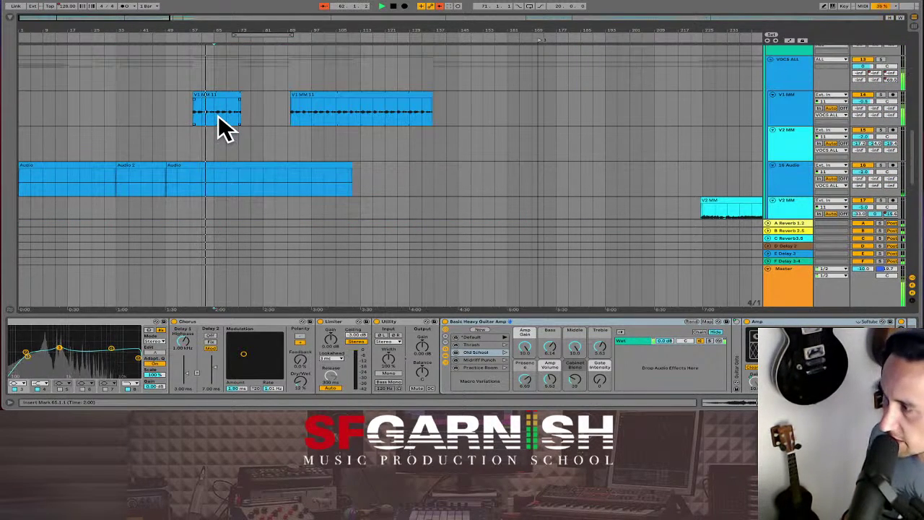
click(219, 116)
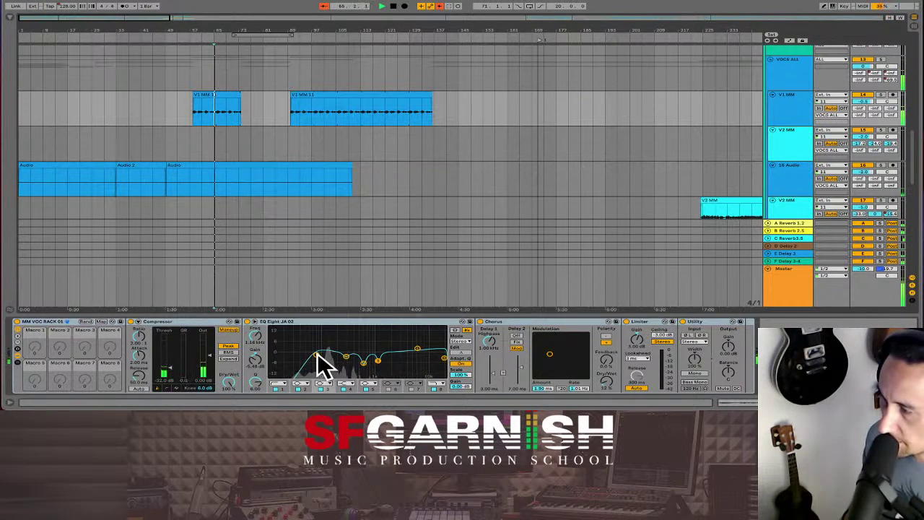
drag(316, 355, 331, 356)
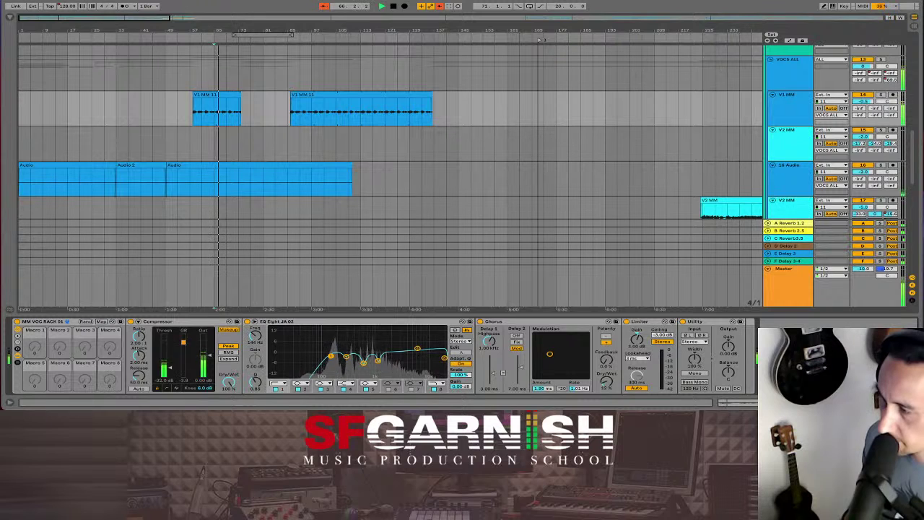
Change EQ Eight band 4 on the V1 MM track to a bell at about 2.80 kHz with about 2.6 dB of gain
click(417, 350)
click(346, 388)
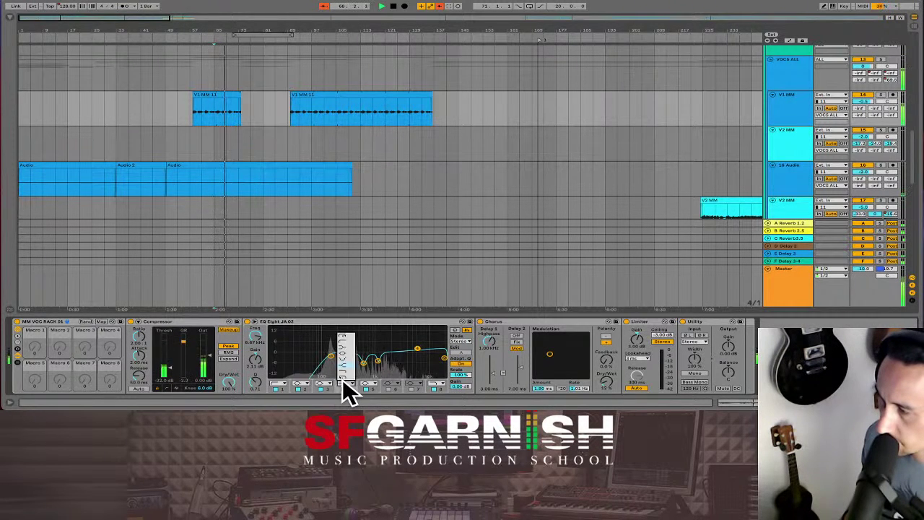
click(348, 356)
drag(418, 349, 400, 347)
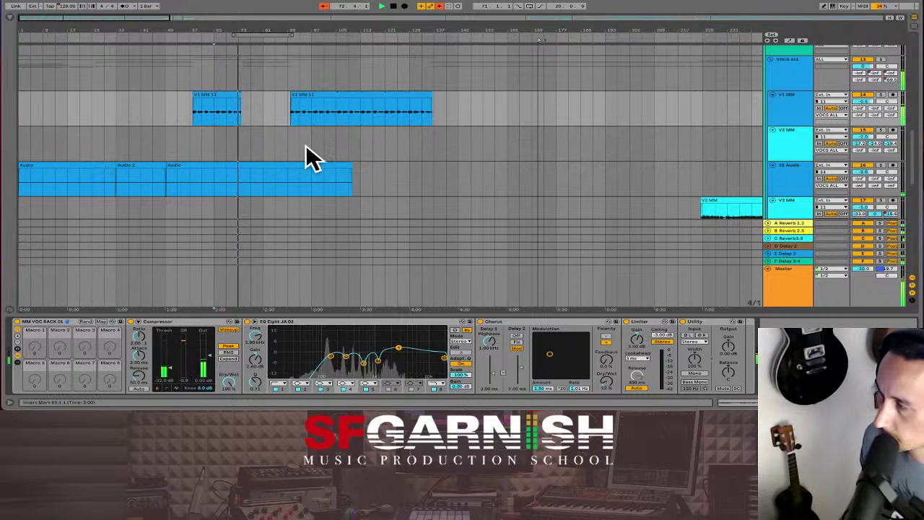
Lower the ReSample track volume to -10.0 dB while the mix plays
scroll(305, 149, up, 3)
scroll(306, 148, up, 10)
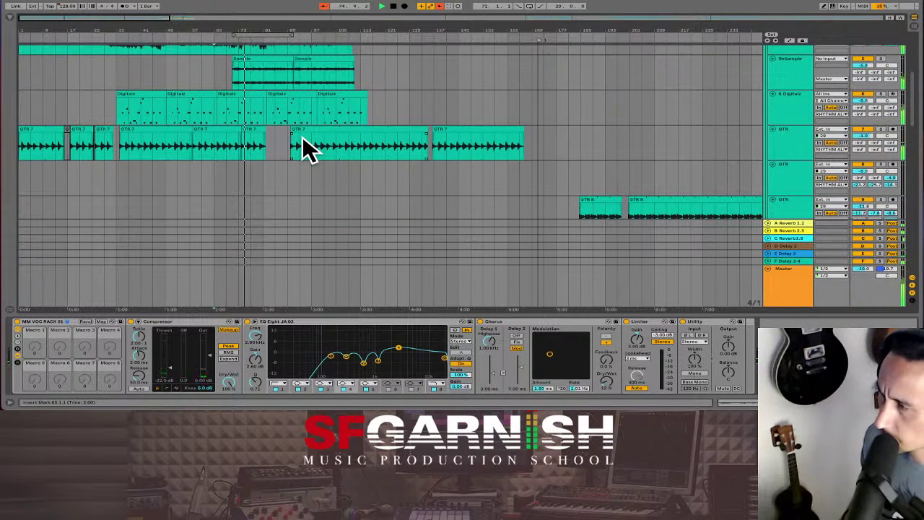
scroll(302, 136, up, 1)
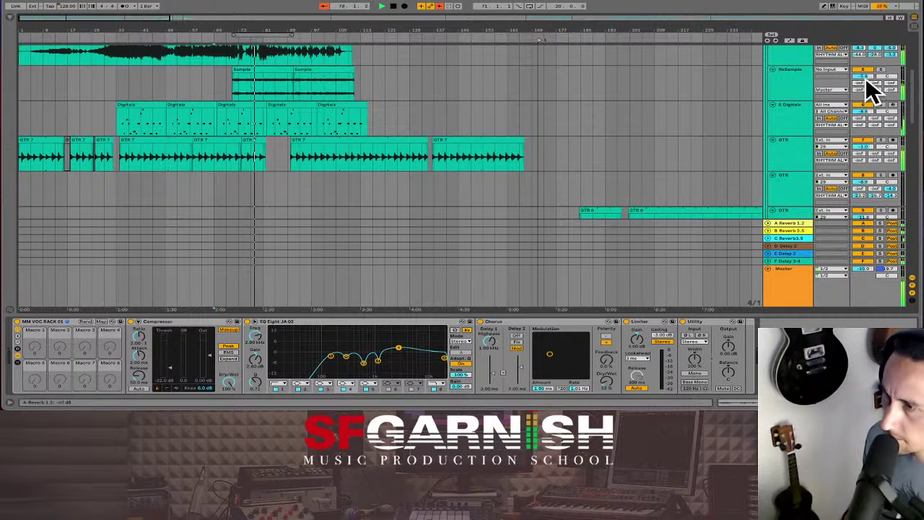
mouse_move(865, 74)
mouse_down()
mouse_move(865, 91)
mouse_move(866, 75)
mouse_up()
scroll(866, 74, down, 1)
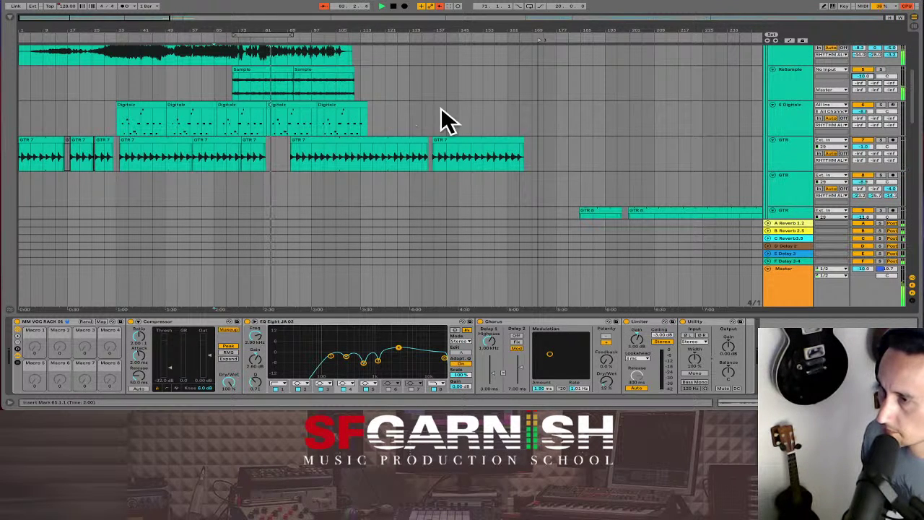
Add a Utility effect after EQ Eight on the ReSample track and show its Gain automation in the arrangement
click(274, 88)
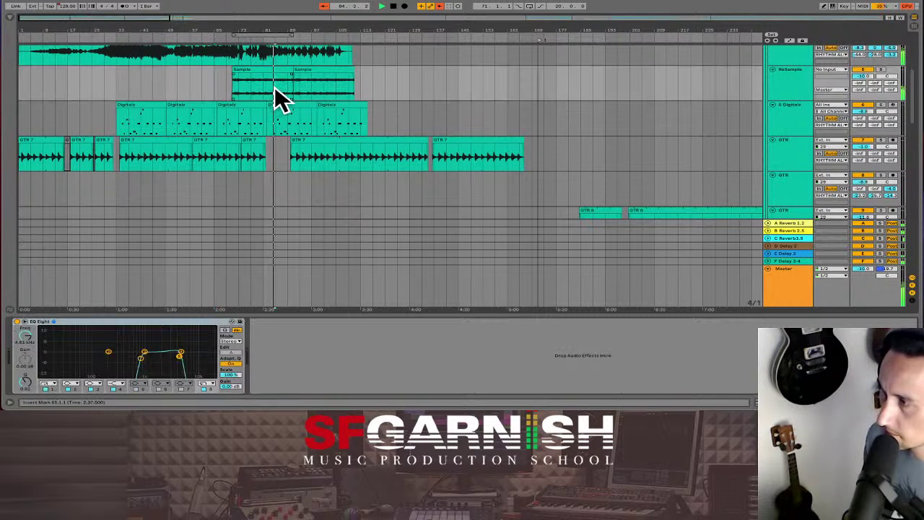
click(10, 17)
click(34, 72)
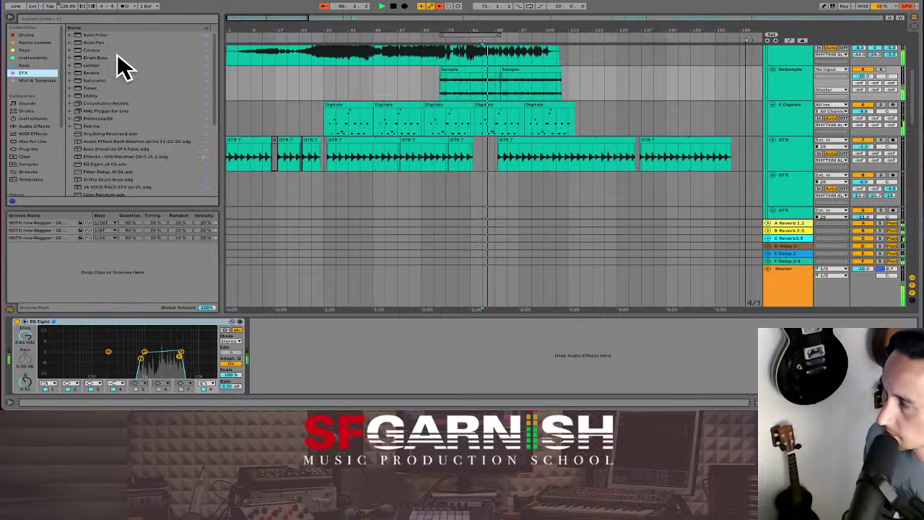
drag(90, 96, 273, 338)
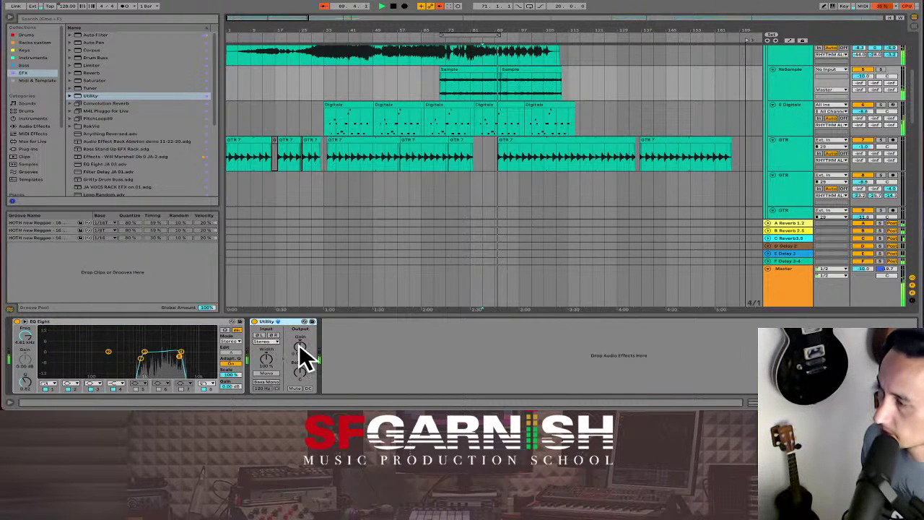
right_click(300, 346)
click(306, 348)
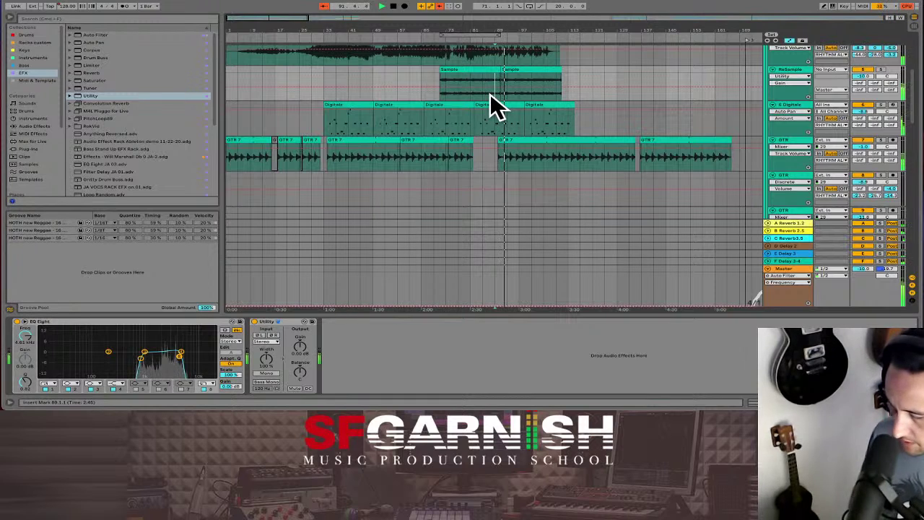
Raise the ReSample track's Utility Gain automation to about 10.4 dB from bar 82 to bar 90, with short ramps at both ends
key(plus)
key(plus)
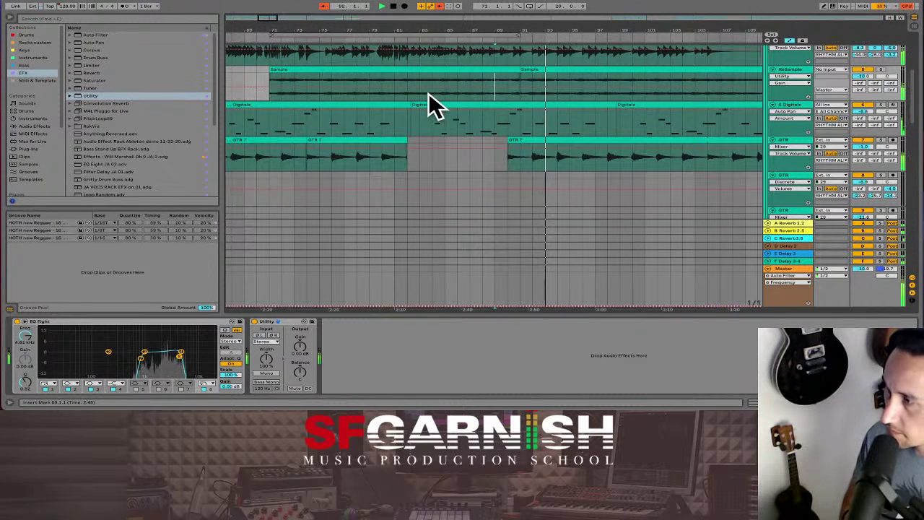
drag(408, 91, 491, 79)
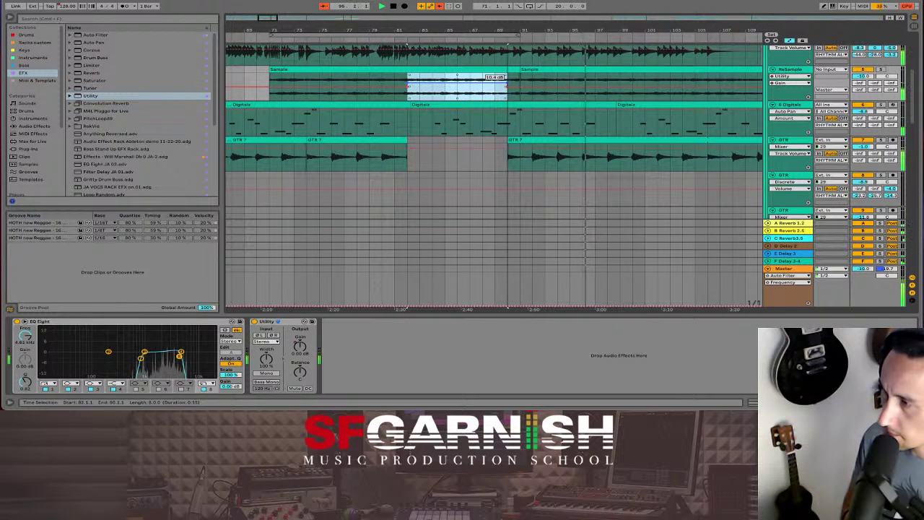
click(405, 85)
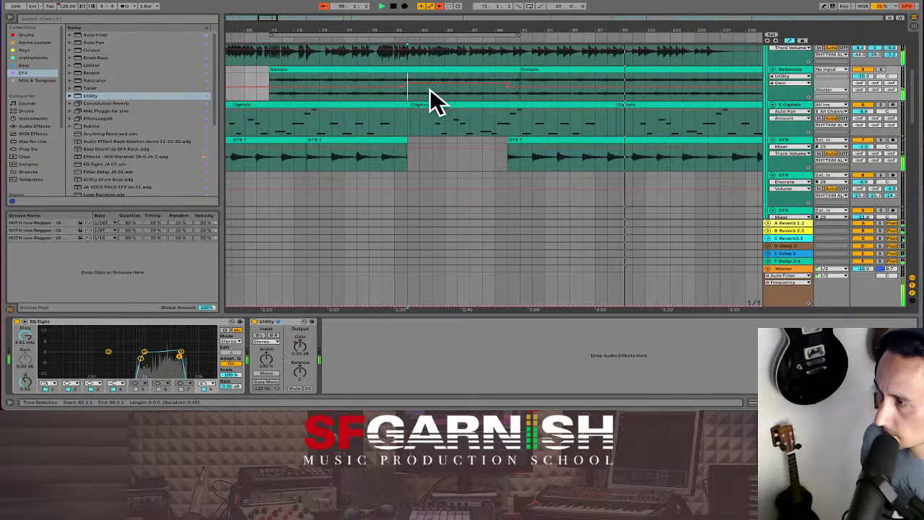
click(507, 86)
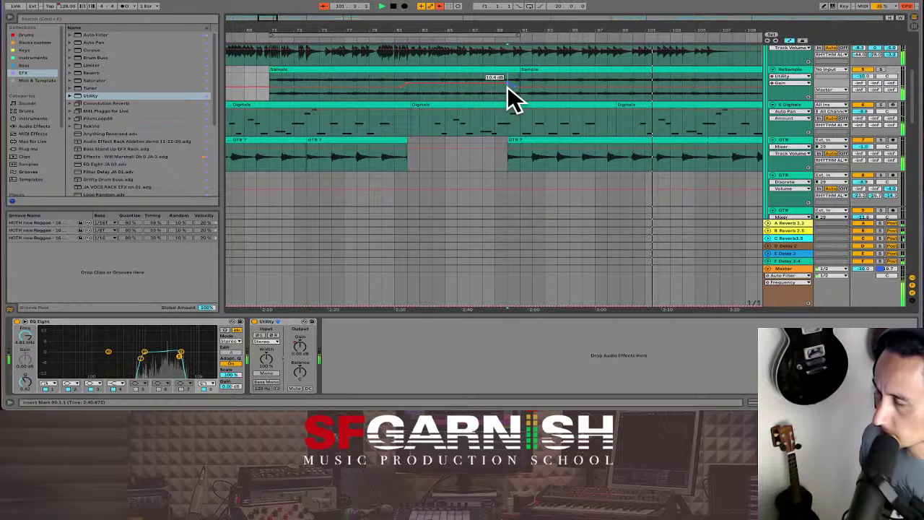
Hide the automation lanes and delete all the audio clips on the 16 Audio track
click(486, 130)
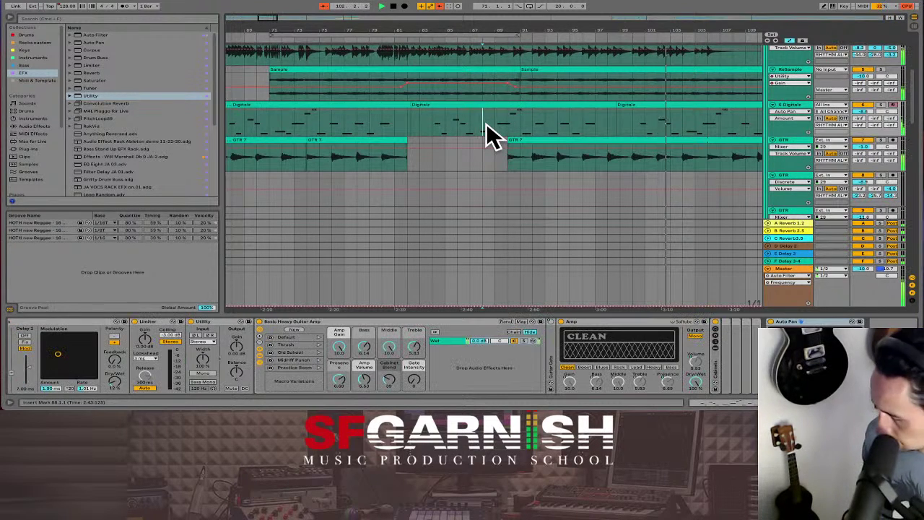
key(minus)
key(minus)
key(minus)
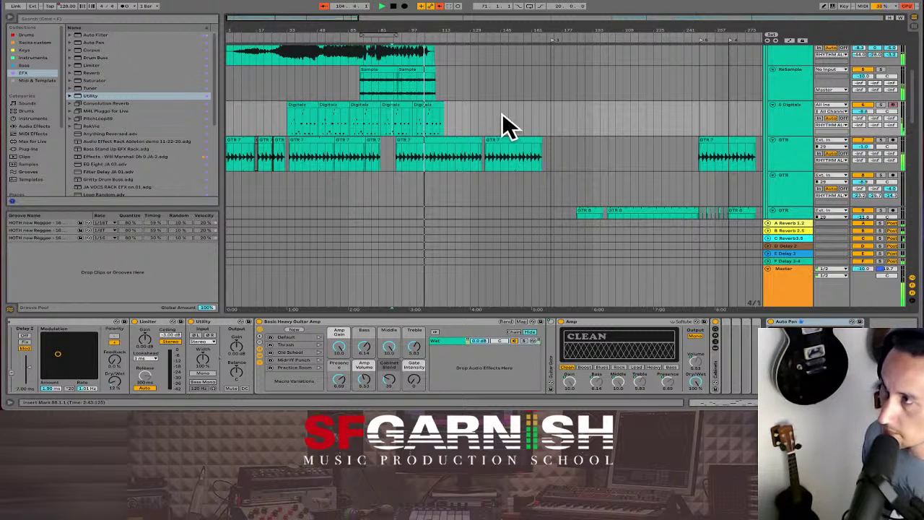
scroll(509, 127, up, 5)
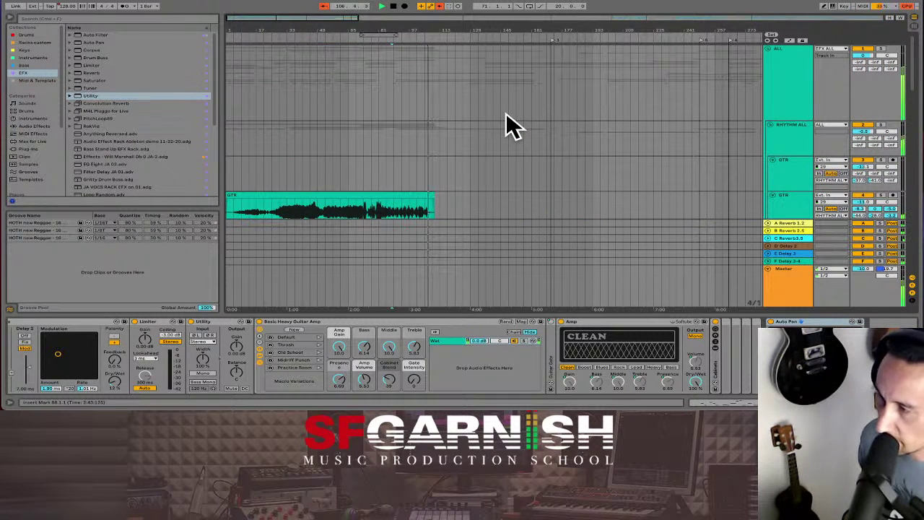
scroll(512, 141, down, 5)
scroll(512, 148, down, 5)
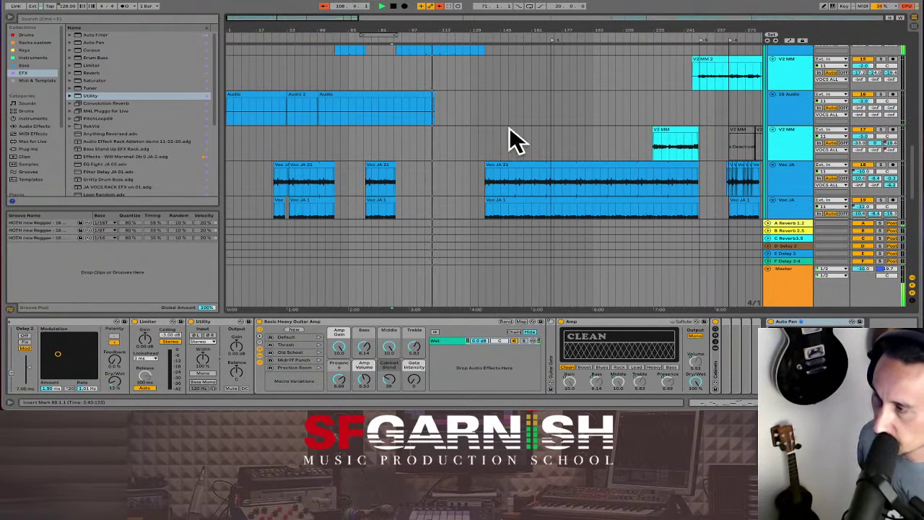
click(437, 125)
click(387, 112)
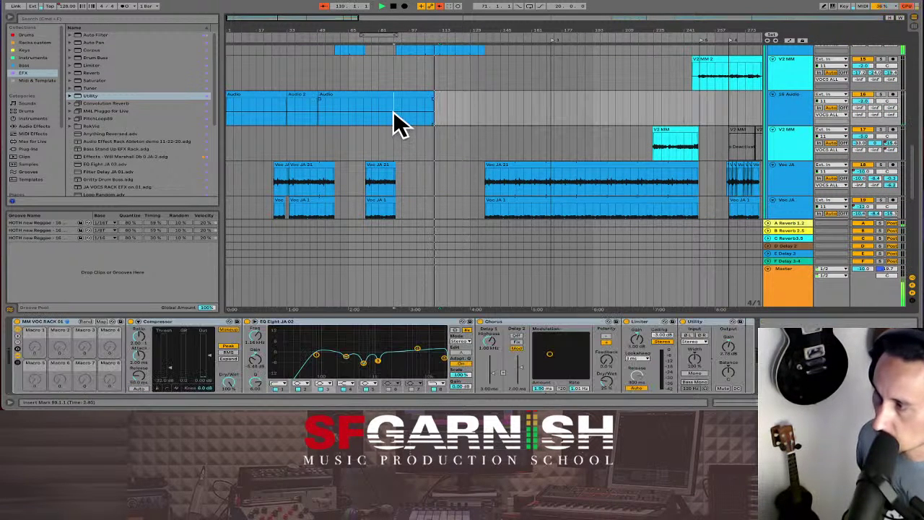
drag(485, 118, 203, 109)
click(491, 105)
scroll(491, 105, down, 2)
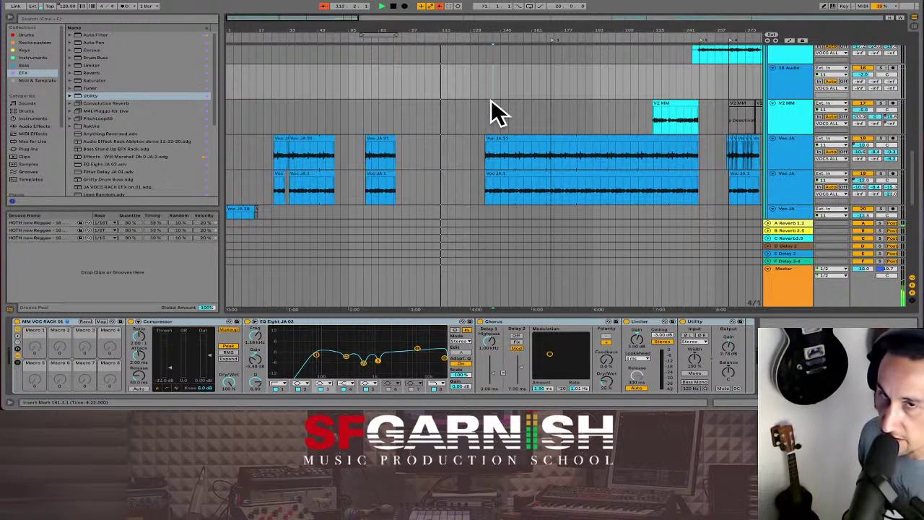
Duplicate the last four Digitals clips twice so the part continues through the arrangement
scroll(497, 112, up, 2)
scroll(491, 105, up, 6)
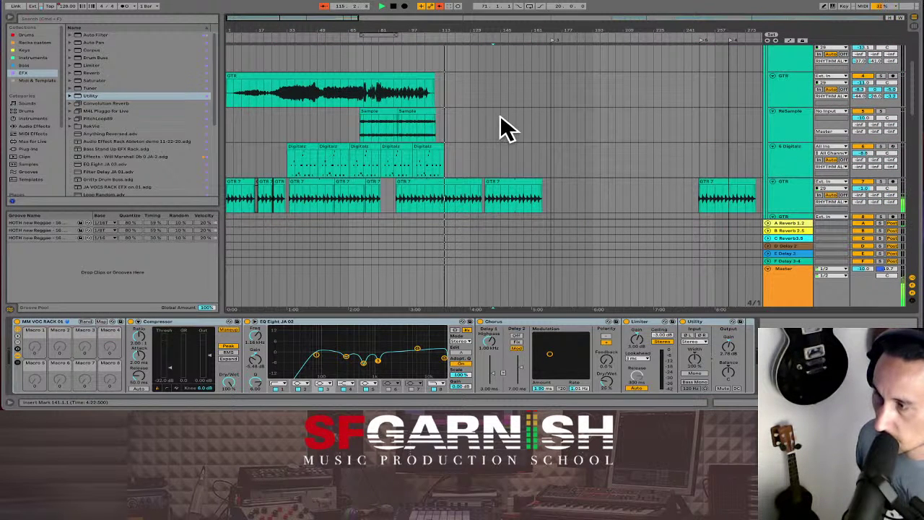
click(326, 147)
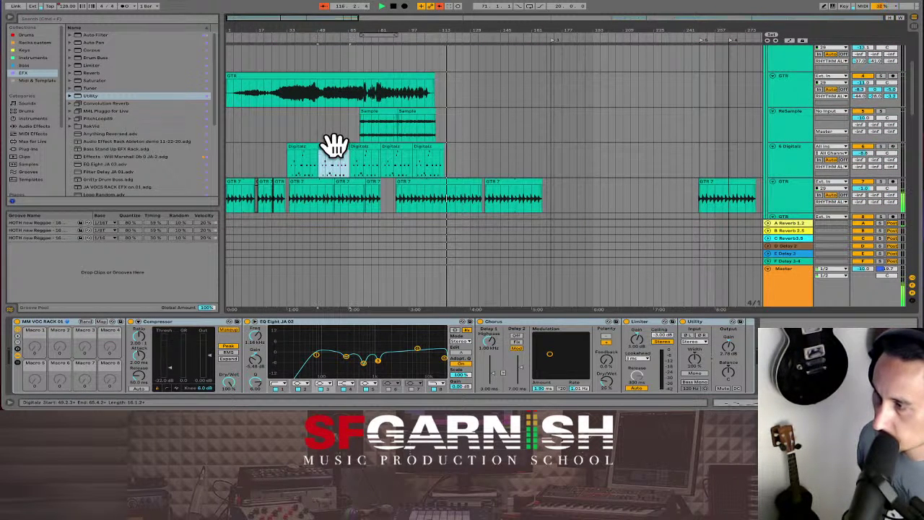
shift+click(422, 145)
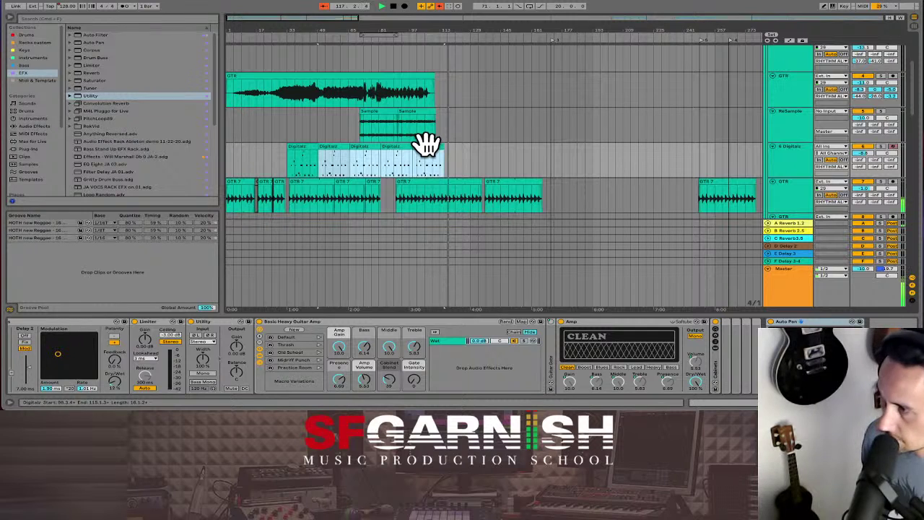
key(ctrl+d)
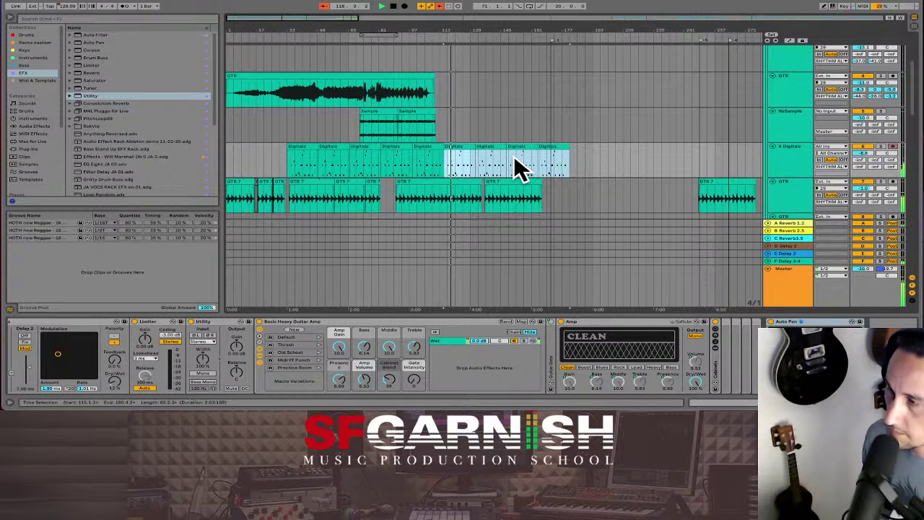
key(ctrl+d)
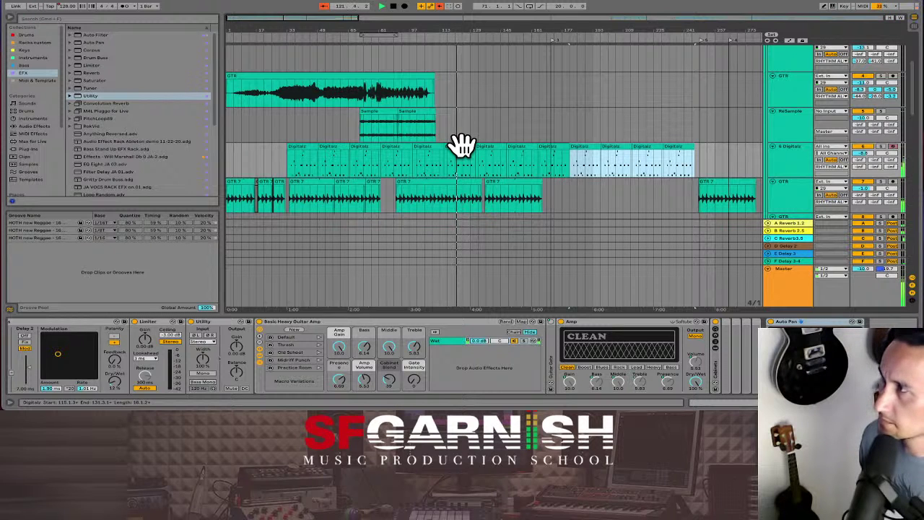
Add one more copy of the last Digitals clip at the end of its track
click(674, 167)
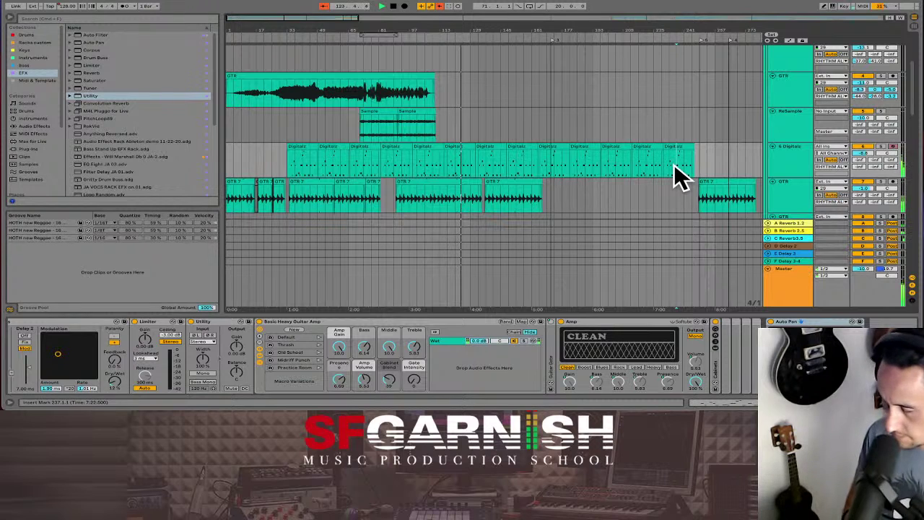
key(minus)
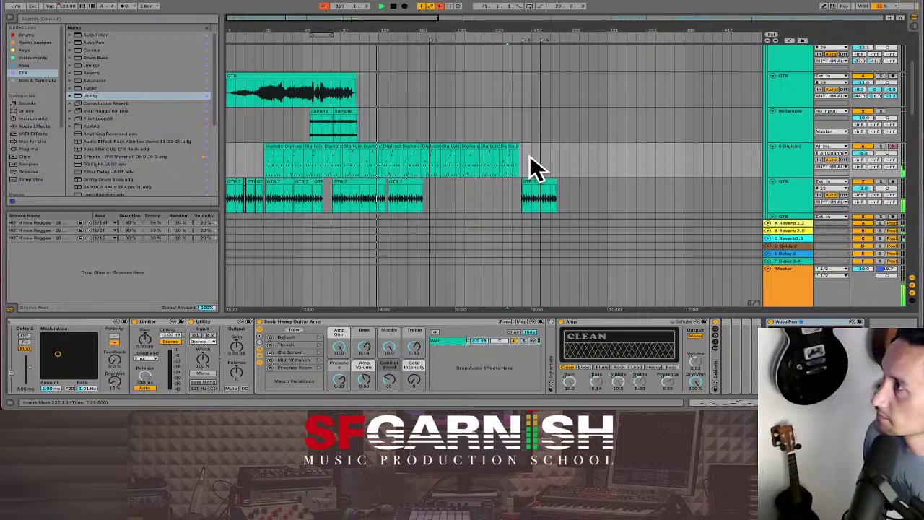
click(508, 148)
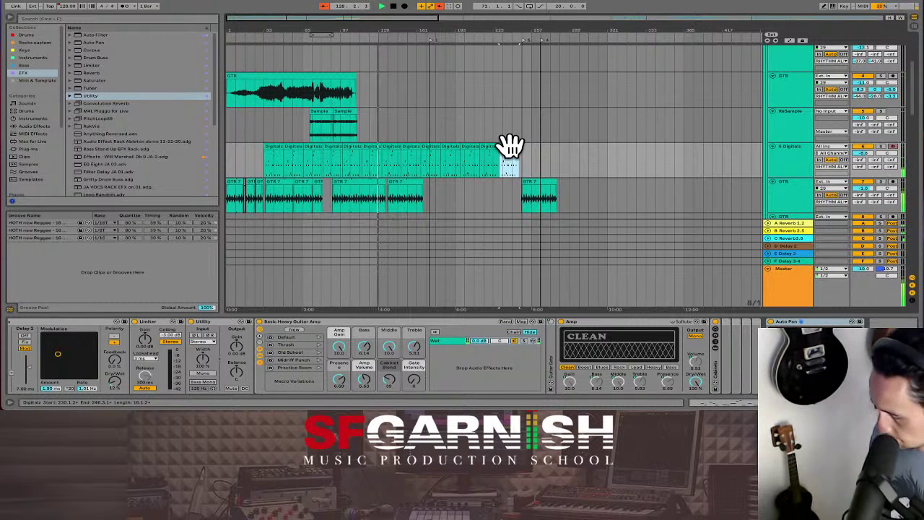
key(ctrl+d)
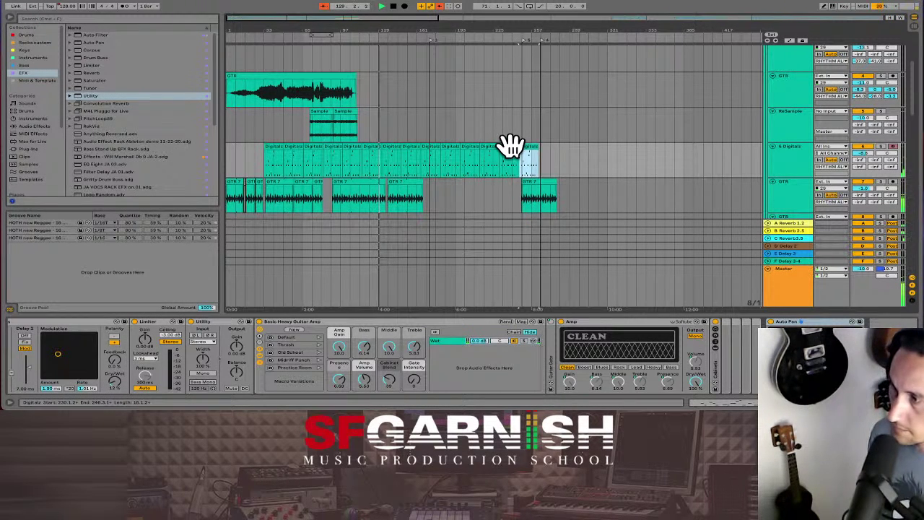
Delete the 16 bars of arrangement time from bar 113 to bar 129 across all tracks
click(389, 159)
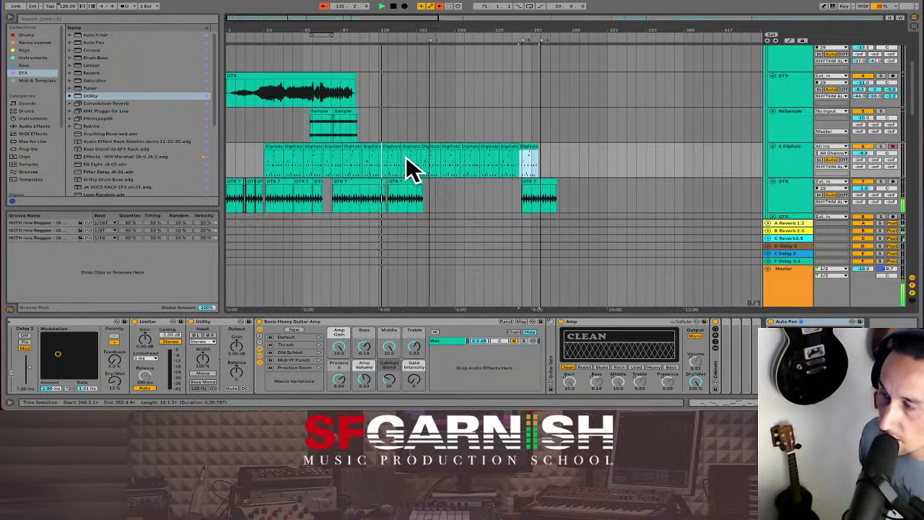
scroll(406, 157, down, 10)
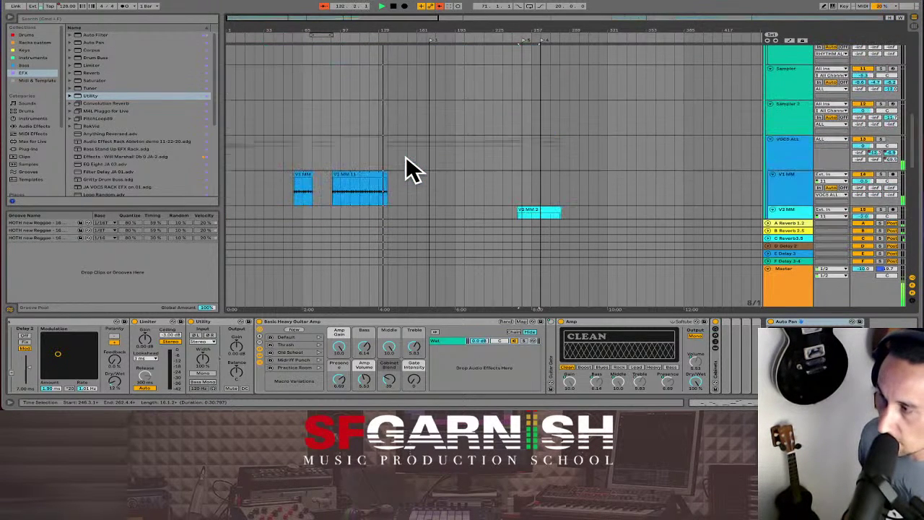
scroll(408, 166, down, 6)
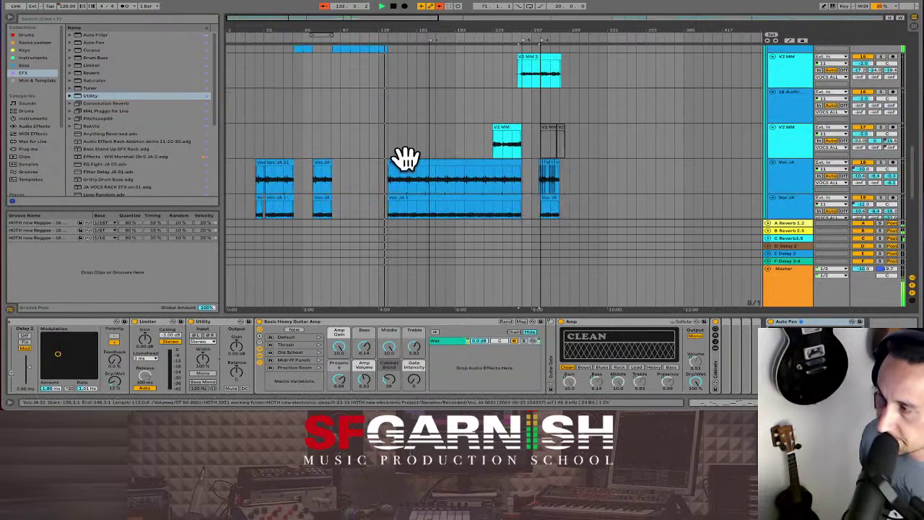
scroll(361, 114, up, 3)
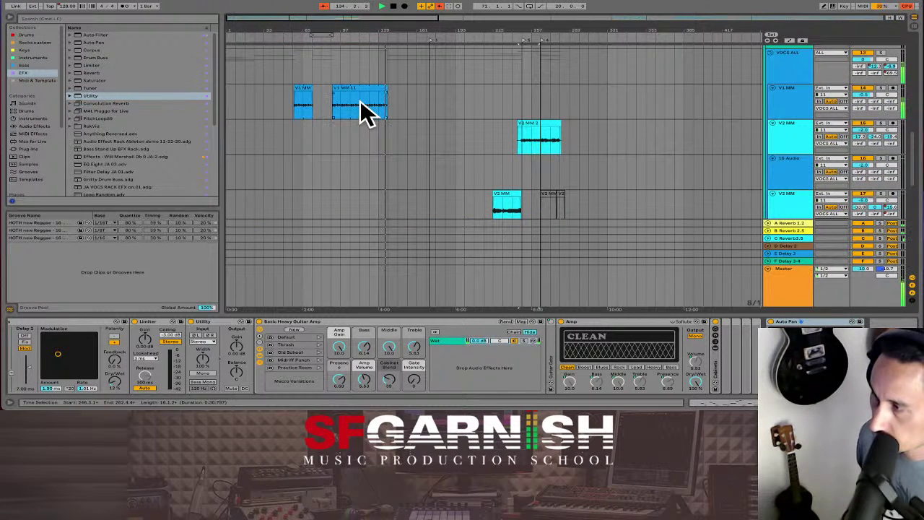
click(363, 112)
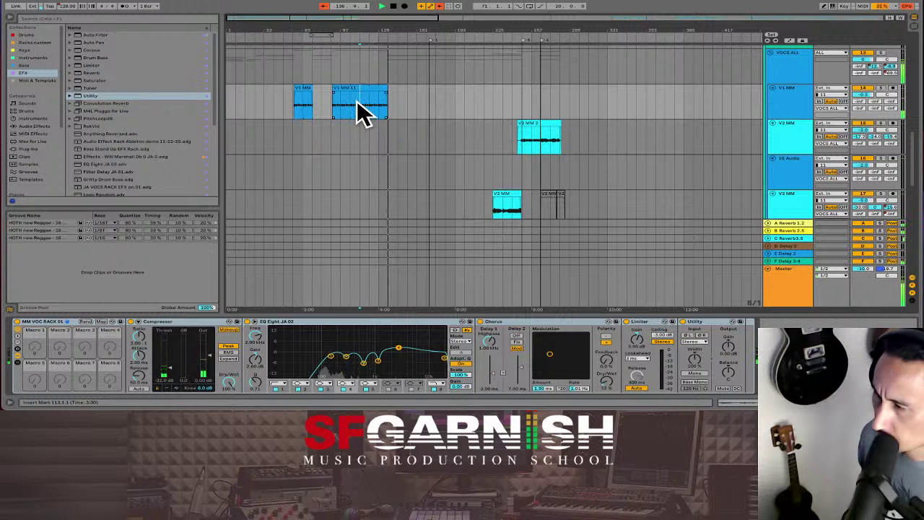
drag(359, 113, 383, 119)
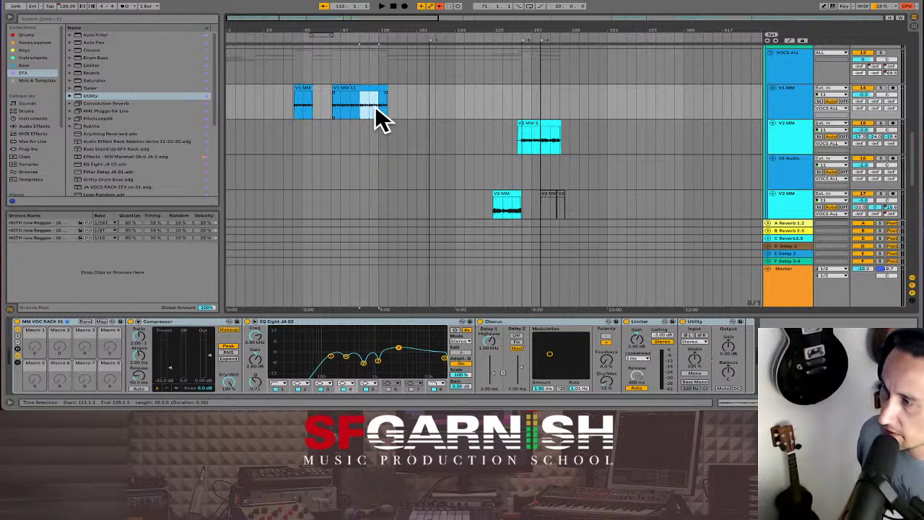
key(ctrl+shift+Delete)
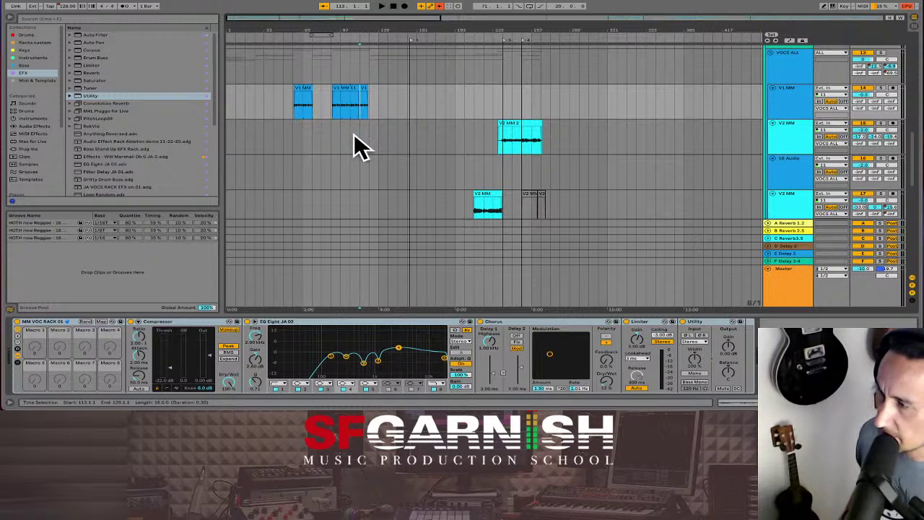
Play the arrangement from bar 105 and listen through the cut while reviewing the guitar and Digitals tracks
click(354, 144)
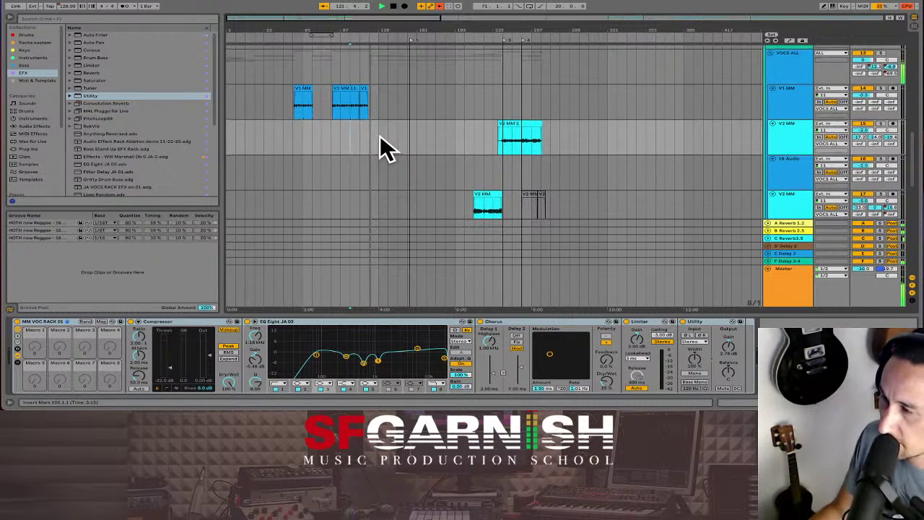
scroll(388, 148, up, 5)
click(380, 163)
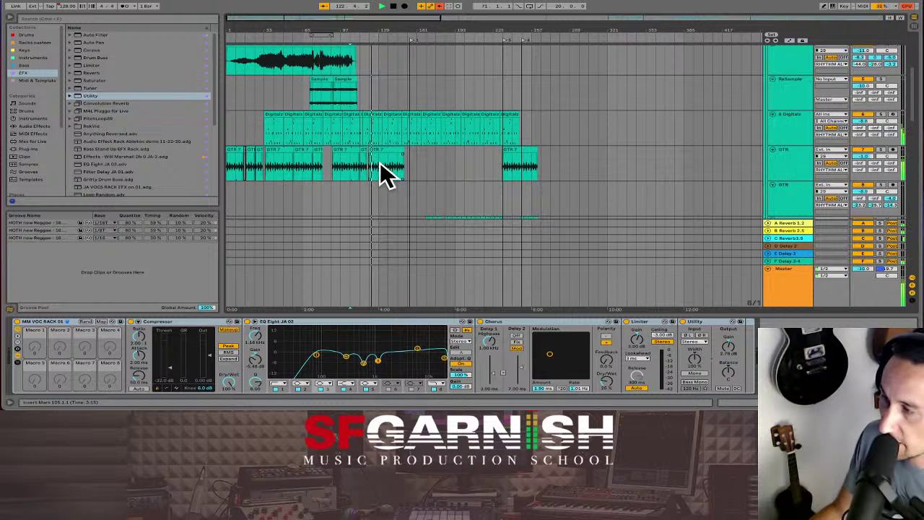
scroll(379, 161, up, 1)
click(379, 158)
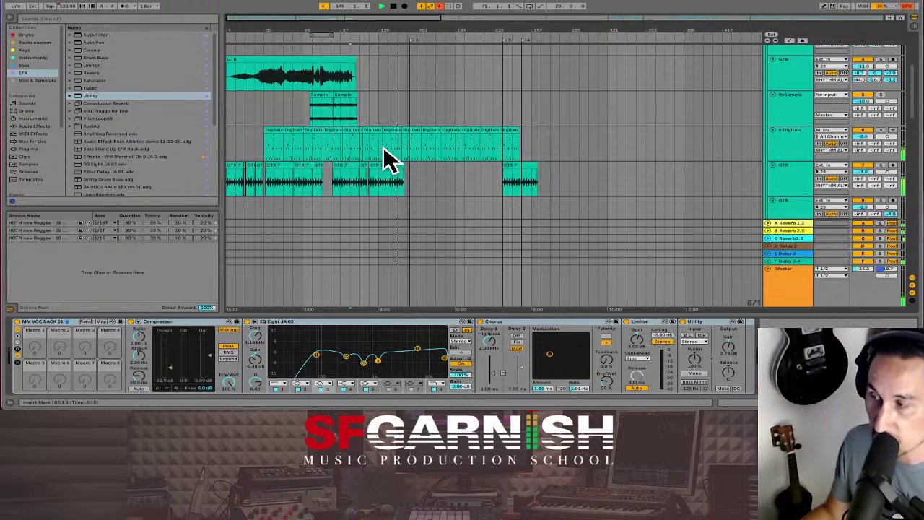
key(space)
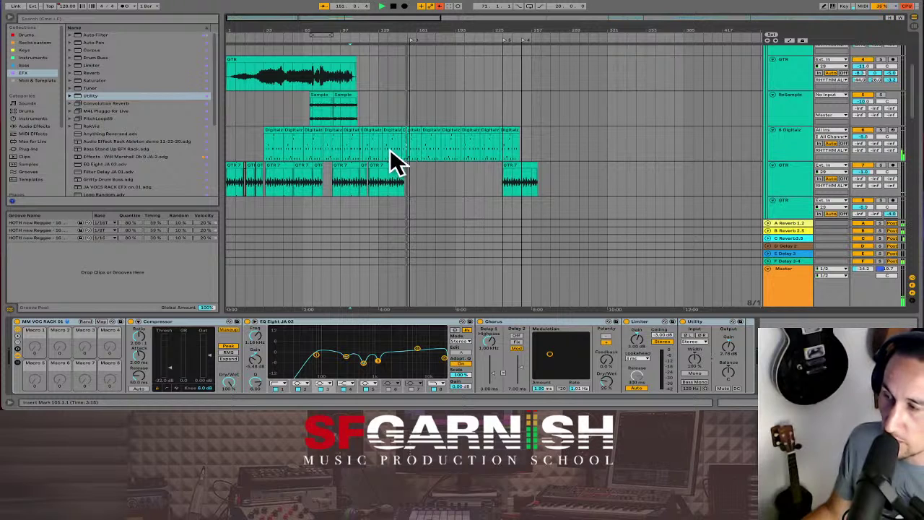
click(389, 152)
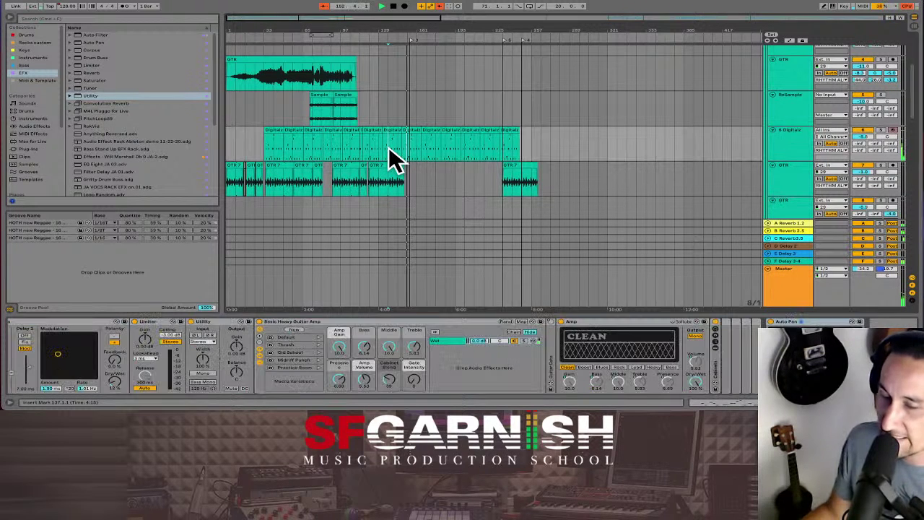